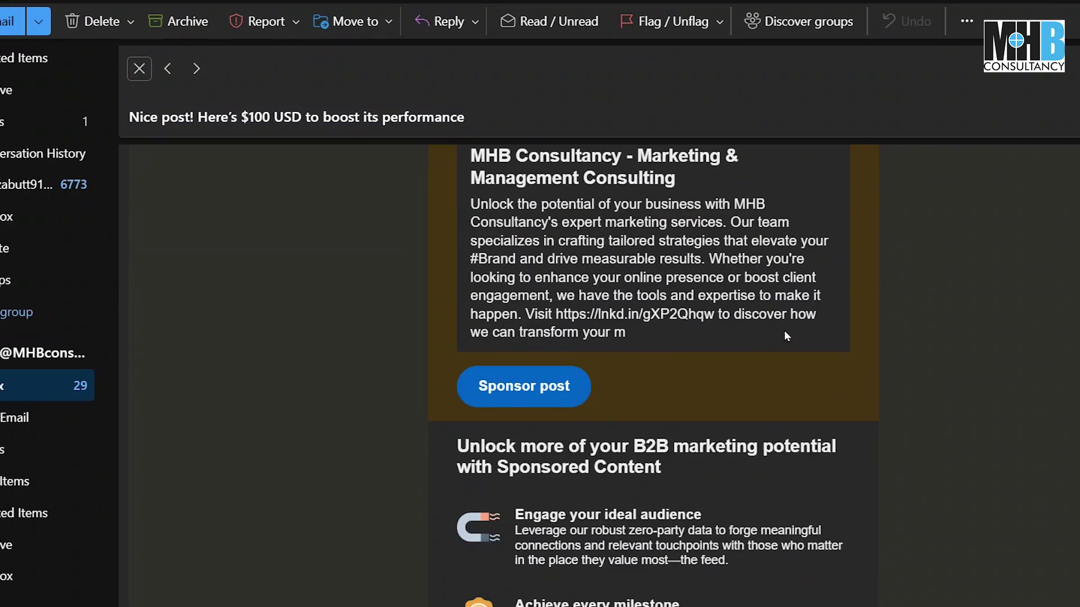
{"action": "scroll", "coordinate": [765, 322], "scroll_direction": "down", "scroll_amount": 6}
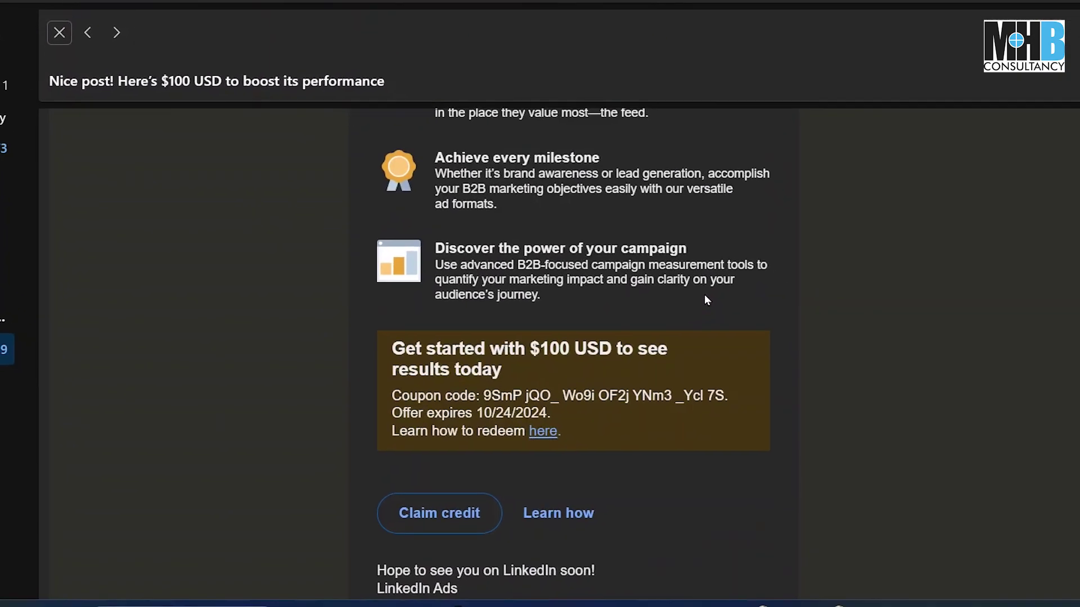
- Select the coupon code line in LinkedIn's $100 ad-credit email in Outlook
{"action": "triple_click", "coordinate": [633, 433]}
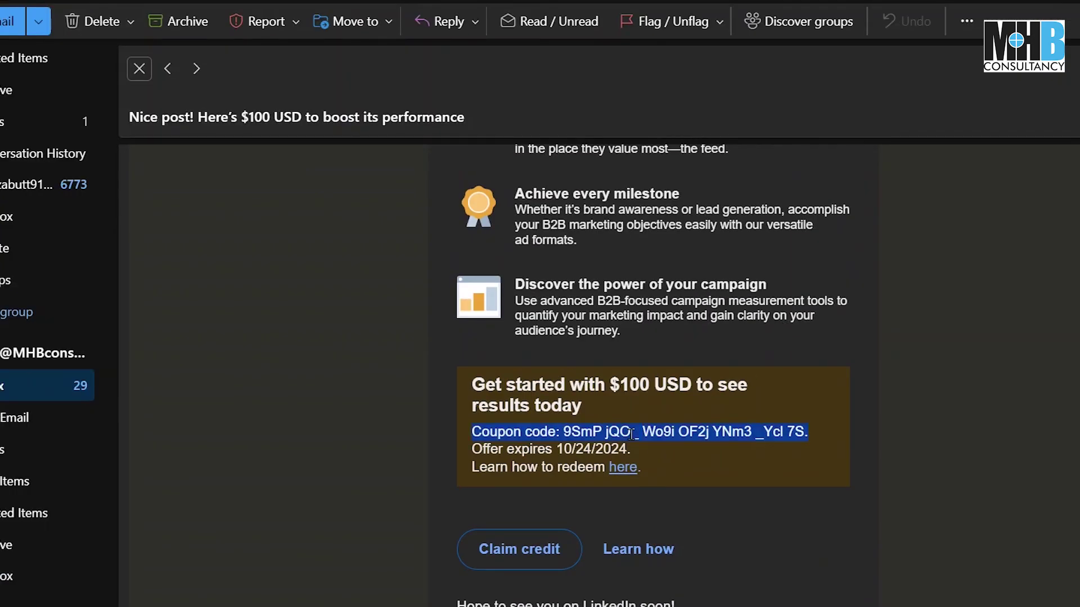
{"action": "scroll", "coordinate": [911, 445], "scroll_direction": "down", "scroll_amount": 3}
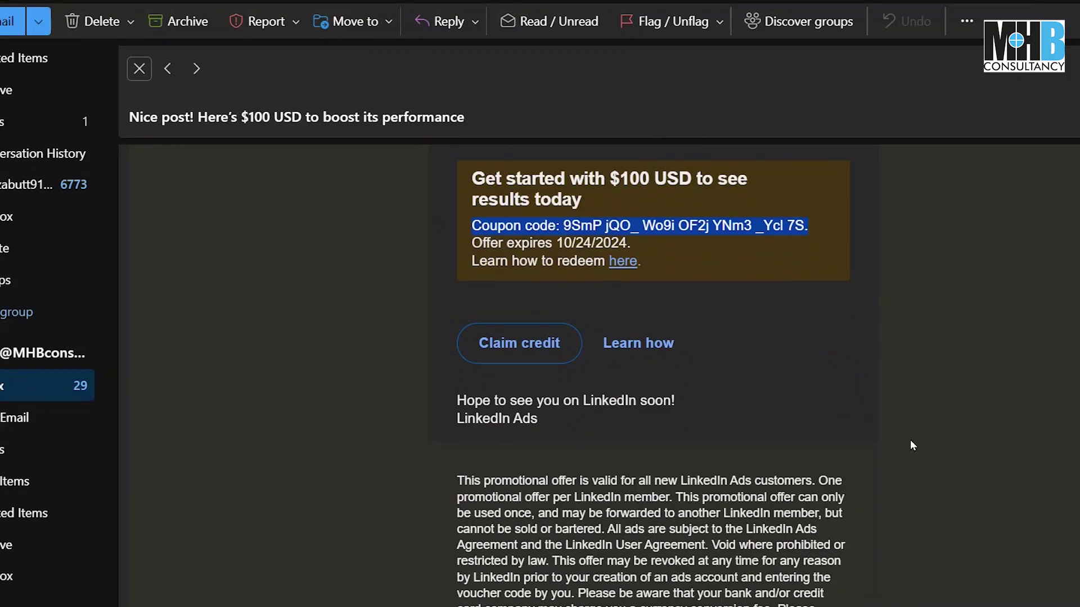
{"action": "scroll", "coordinate": [910, 445], "scroll_direction": "down", "scroll_amount": 3}
{"action": "left_click_drag", "start_coordinate": [457, 195], "coordinate": [682, 214]}
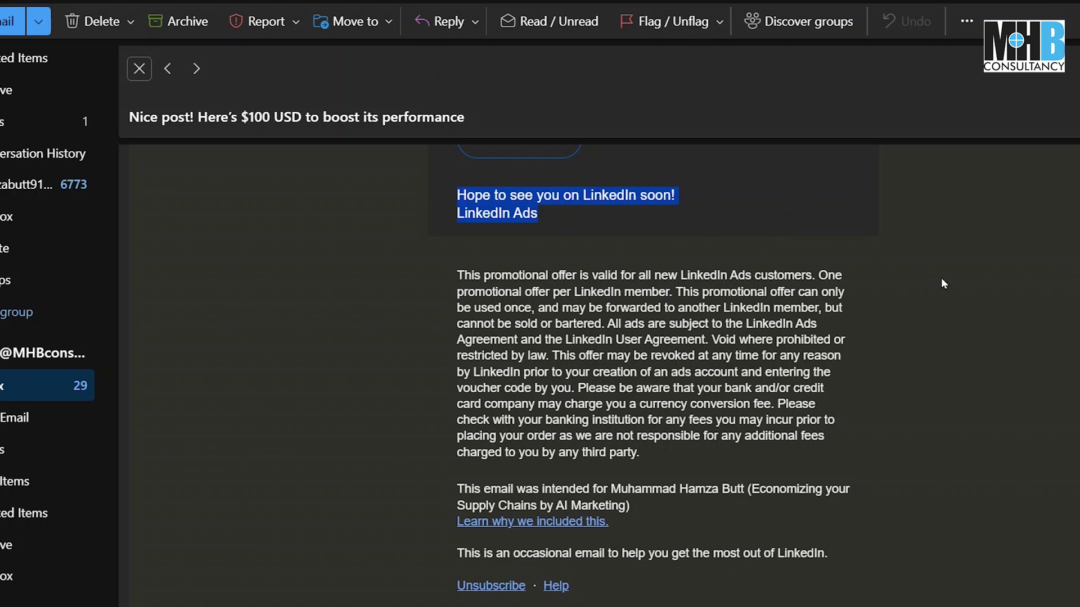
{"action": "scroll", "coordinate": [943, 283], "scroll_direction": "down", "scroll_amount": 3}
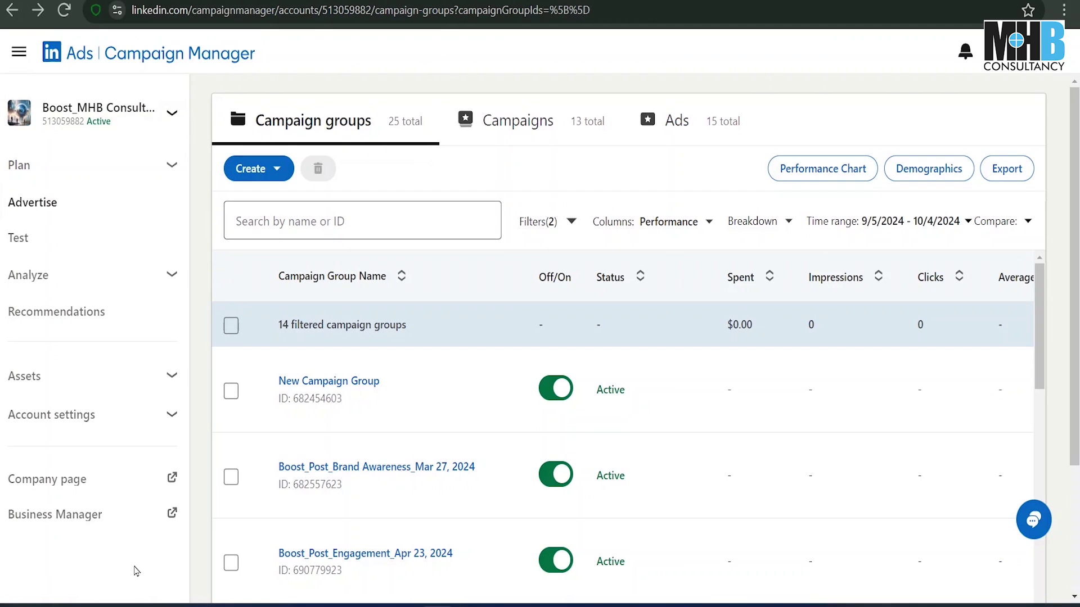
- Start a new ad account named '100$ Credit Coupon'
{"action": "scroll", "coordinate": [137, 571], "scroll_direction": "down", "scroll_amount": 3}
{"action": "left_click", "coordinate": [130, 113]}
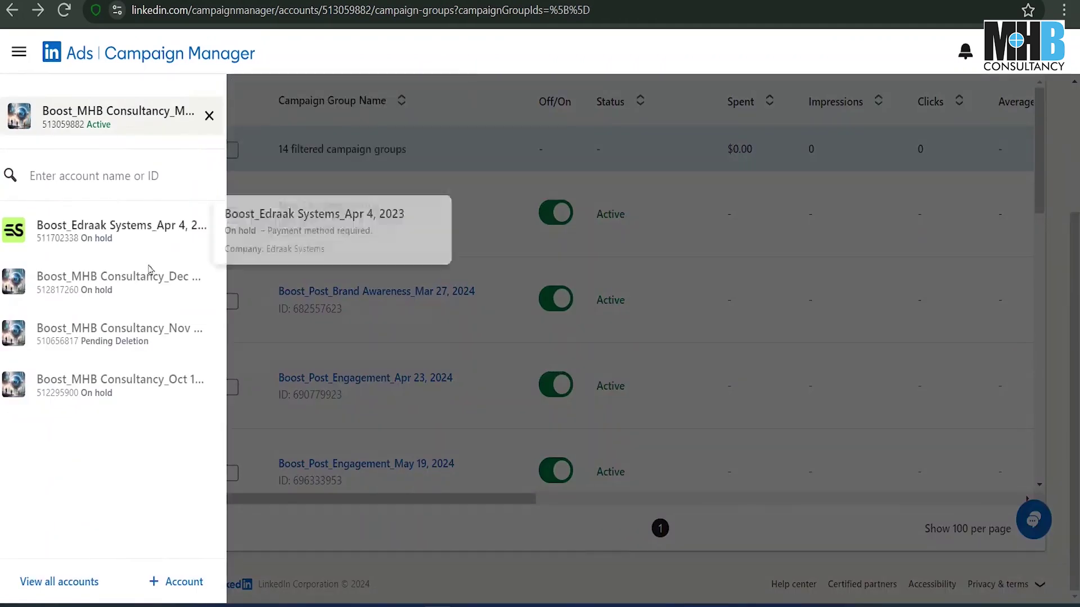
{"action": "left_click", "coordinate": [172, 594]}
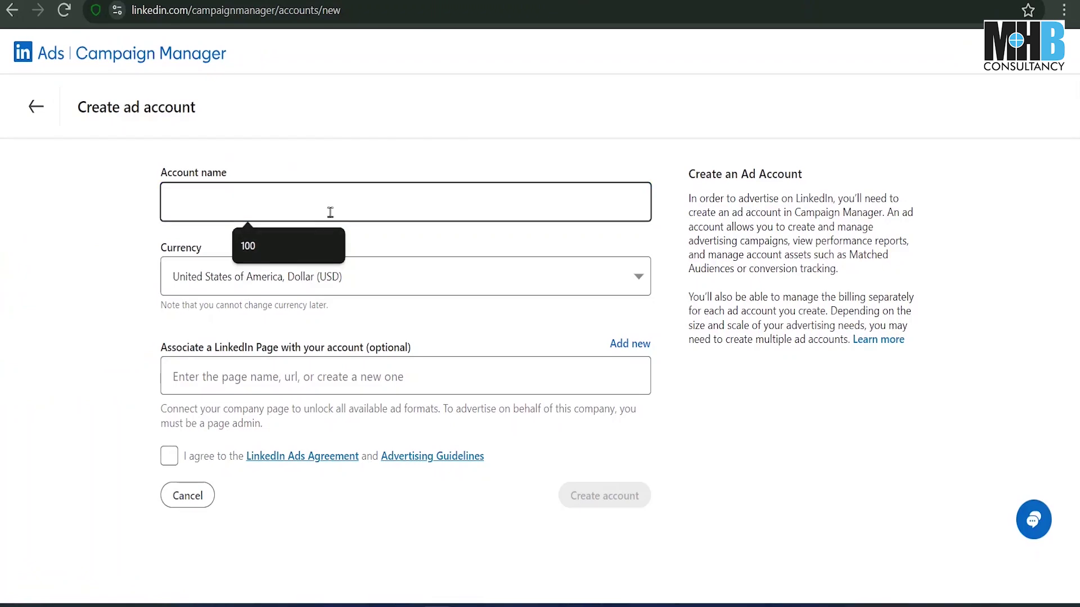
{"action": "key", "text": "Escape"}
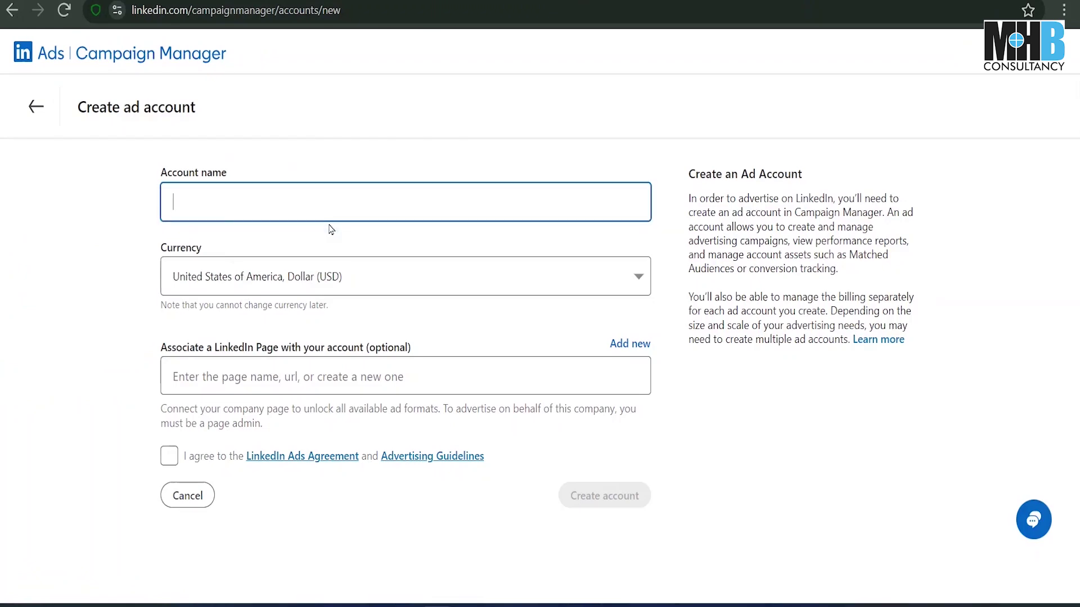
{"action": "type", "text": "100"}
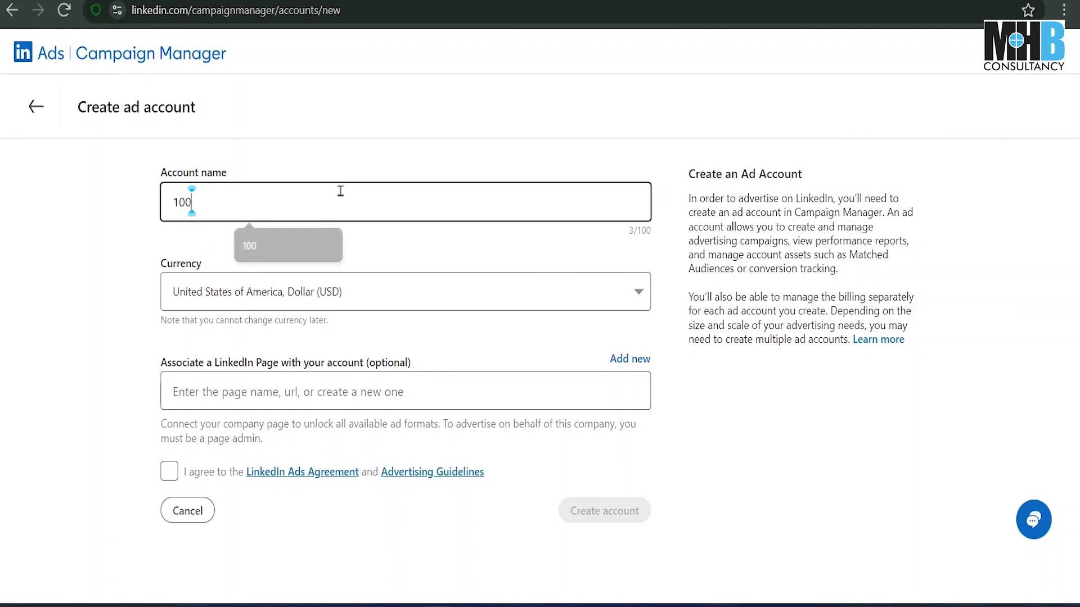
{"action": "type", "text": "$ C"}
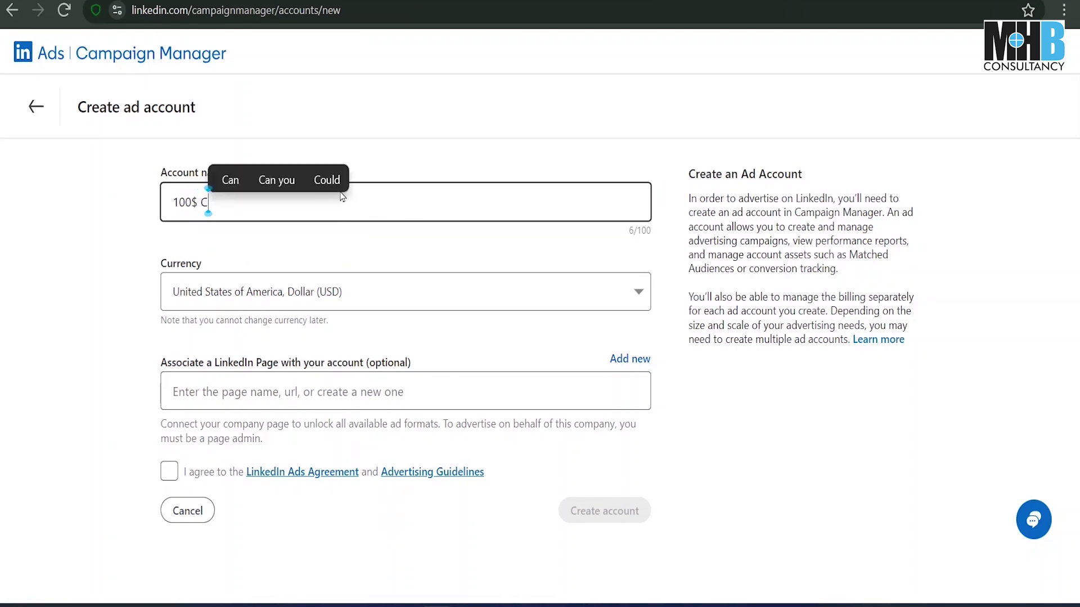
{"action": "type", "text": "redit Coupon"}
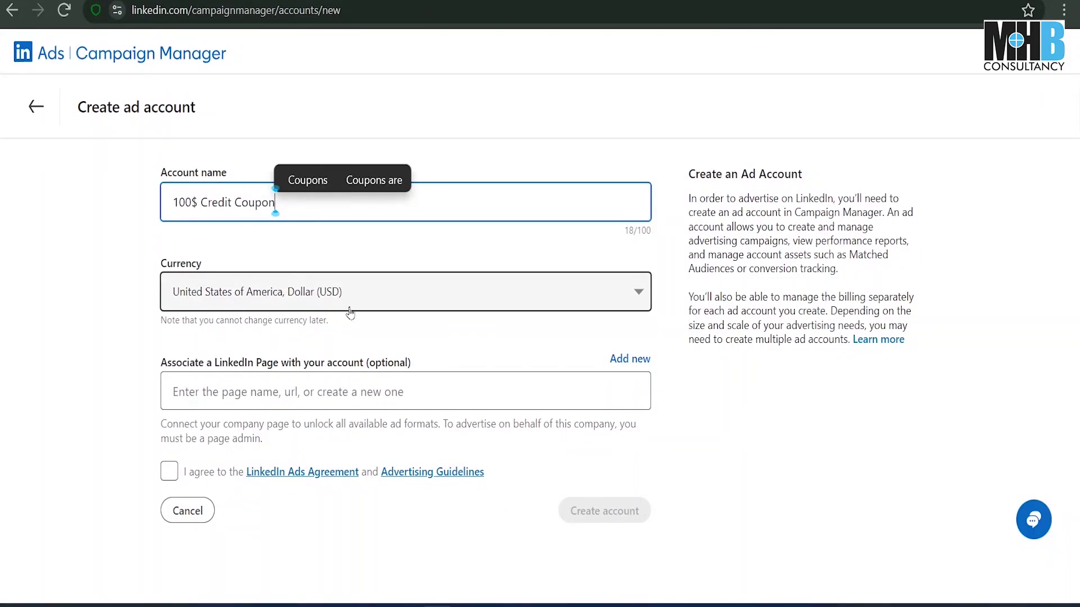
- Keep USD currency, link the MHB Consultancy page, accept the Ads Agreement and create the account
{"action": "left_click", "coordinate": [350, 313]}
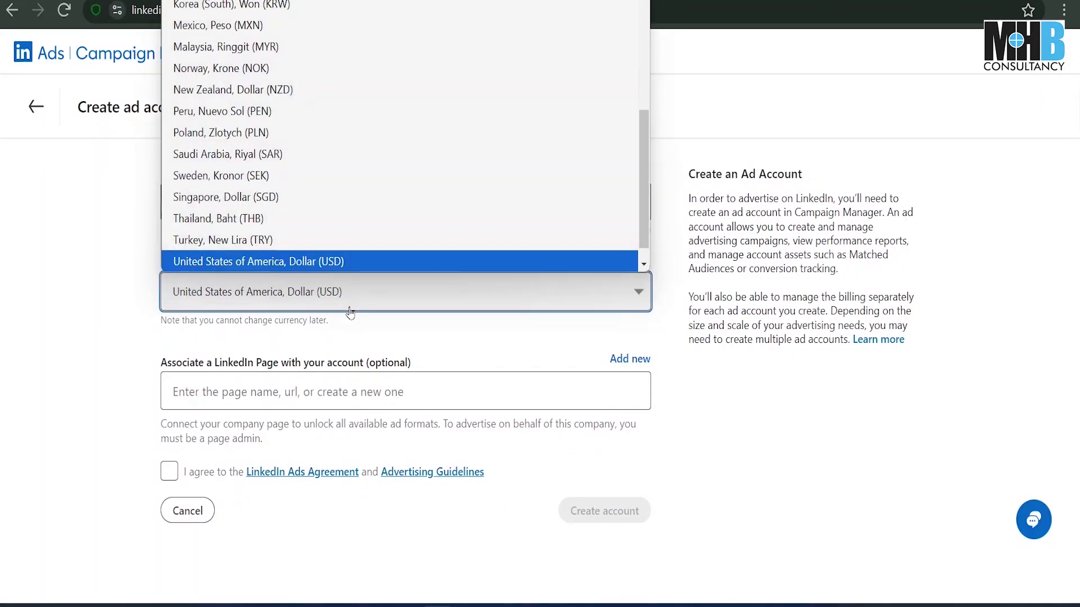
{"action": "key", "text": "p"}
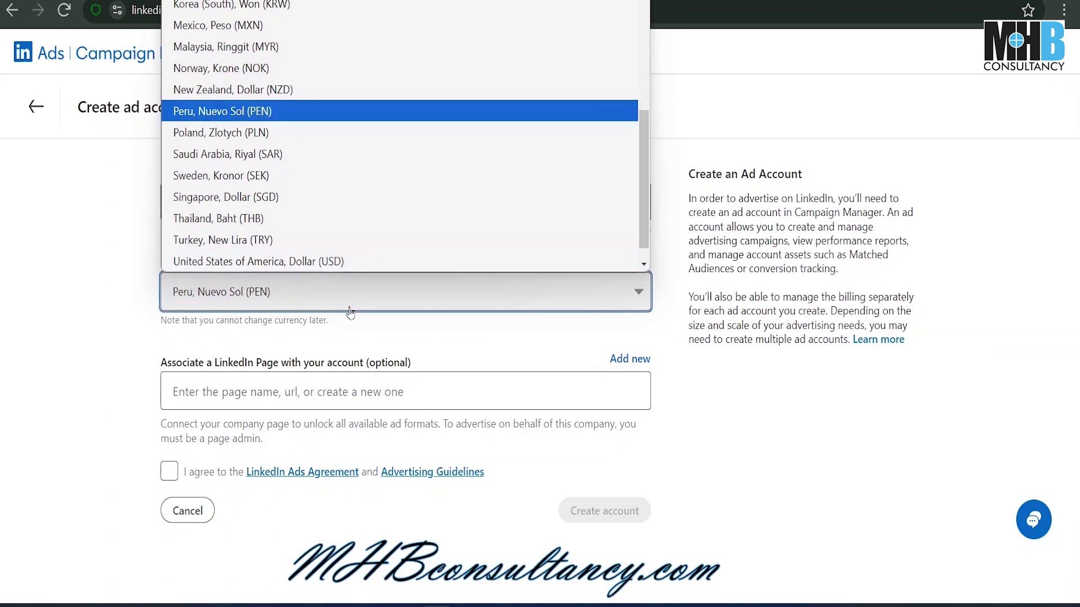
{"action": "scroll", "coordinate": [398, 205], "scroll_direction": "up", "scroll_amount": 2}
{"action": "scroll", "coordinate": [398, 204], "scroll_direction": "down", "scroll_amount": 1}
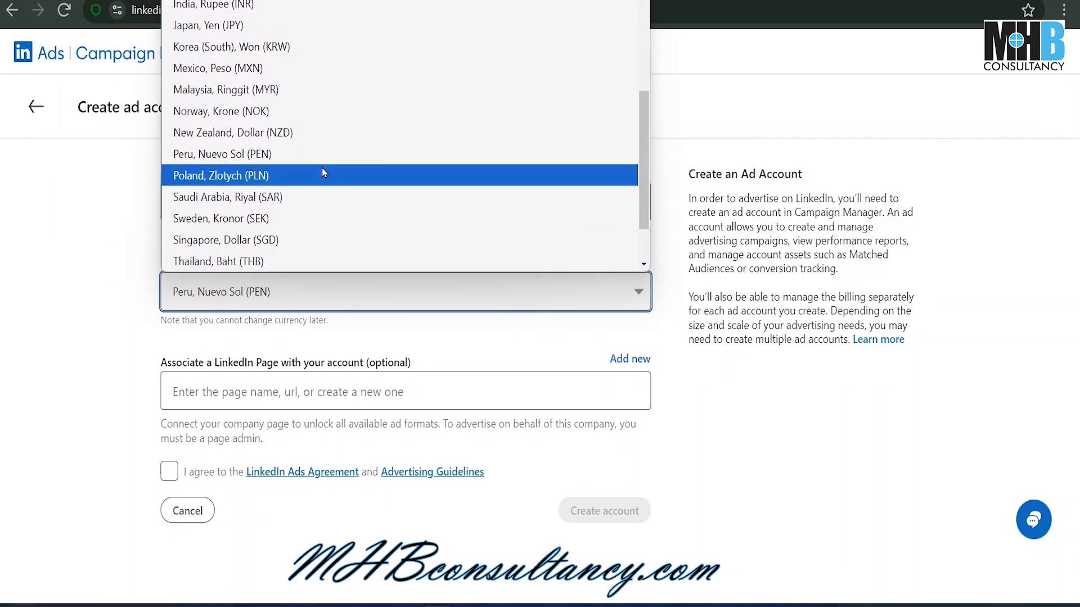
{"action": "scroll", "coordinate": [322, 169], "scroll_direction": "down", "scroll_amount": 1}
{"action": "left_click", "coordinate": [315, 241]}
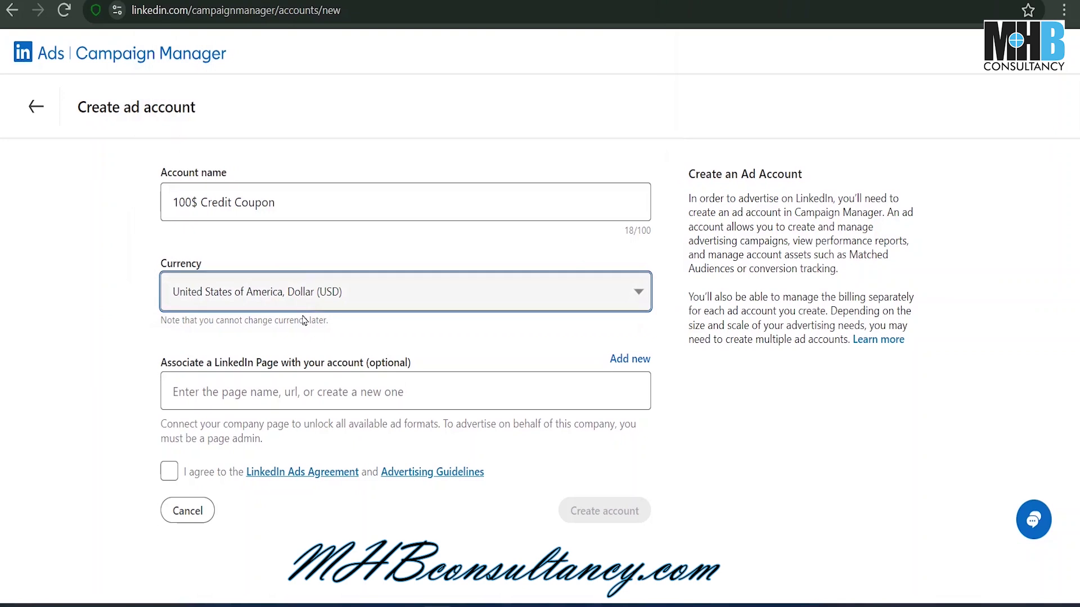
{"action": "left_click", "coordinate": [325, 393]}
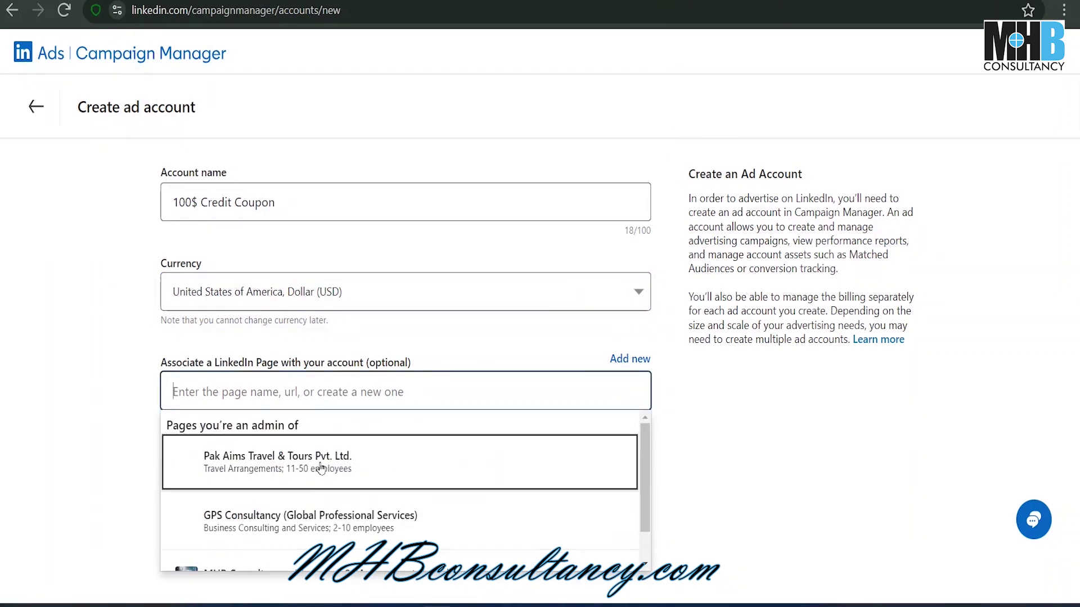
{"action": "scroll", "coordinate": [371, 506], "scroll_direction": "down", "scroll_amount": 1}
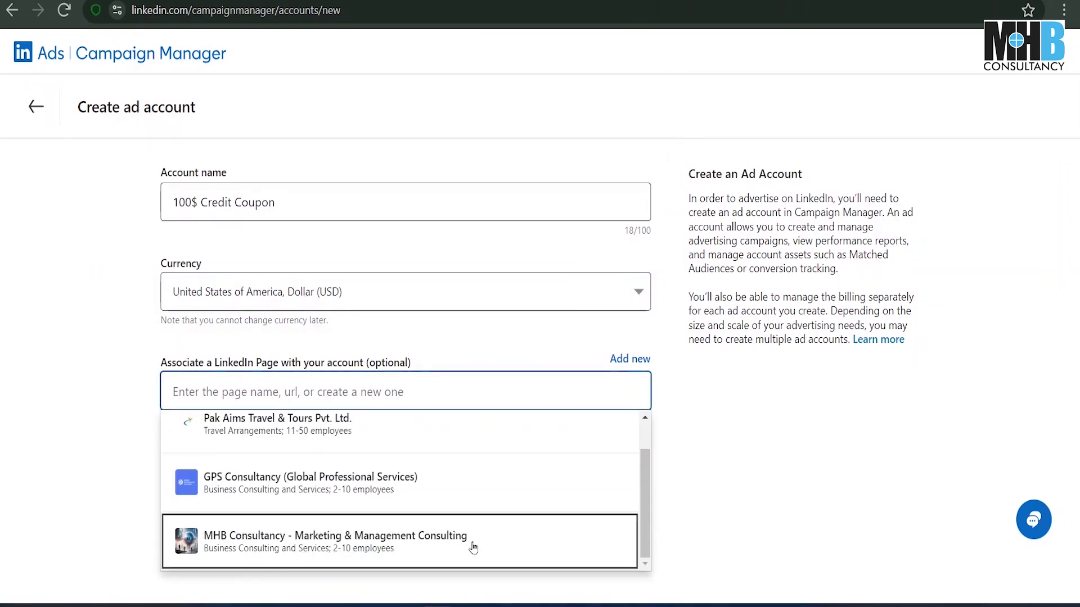
{"action": "left_click", "coordinate": [473, 547]}
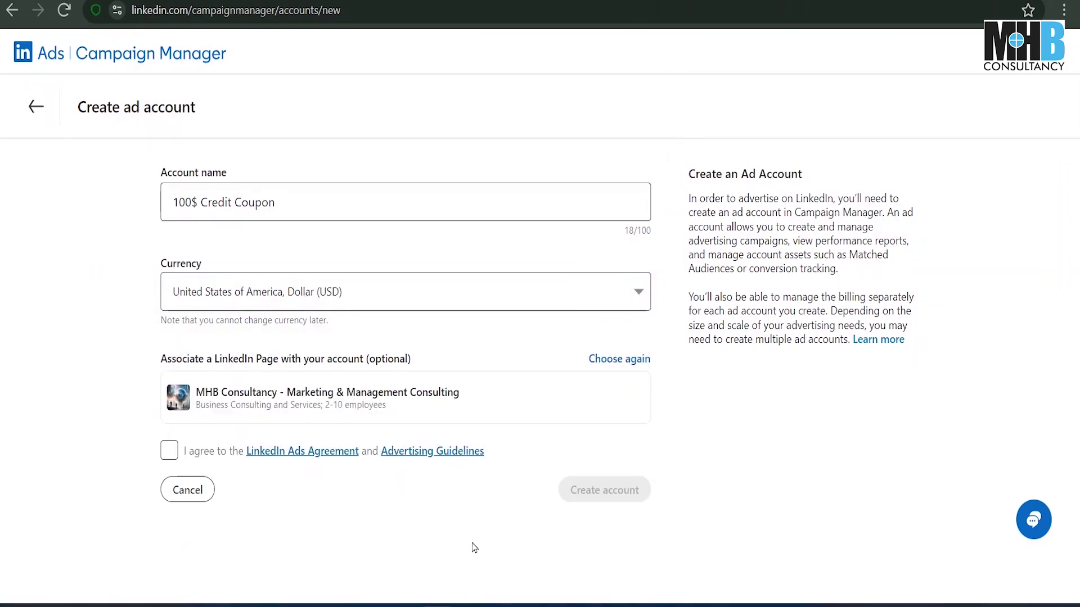
{"action": "left_click", "coordinate": [169, 449]}
{"action": "left_click", "coordinate": [595, 494]}
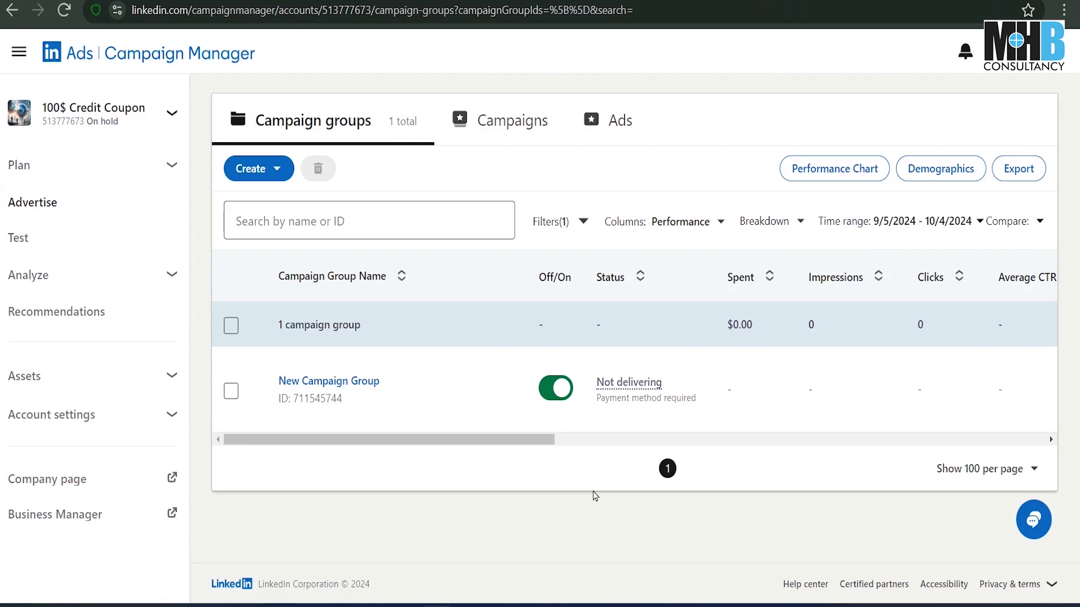
- Create a new Website visits campaign using the Accelerate build option
{"action": "left_click", "coordinate": [258, 169]}
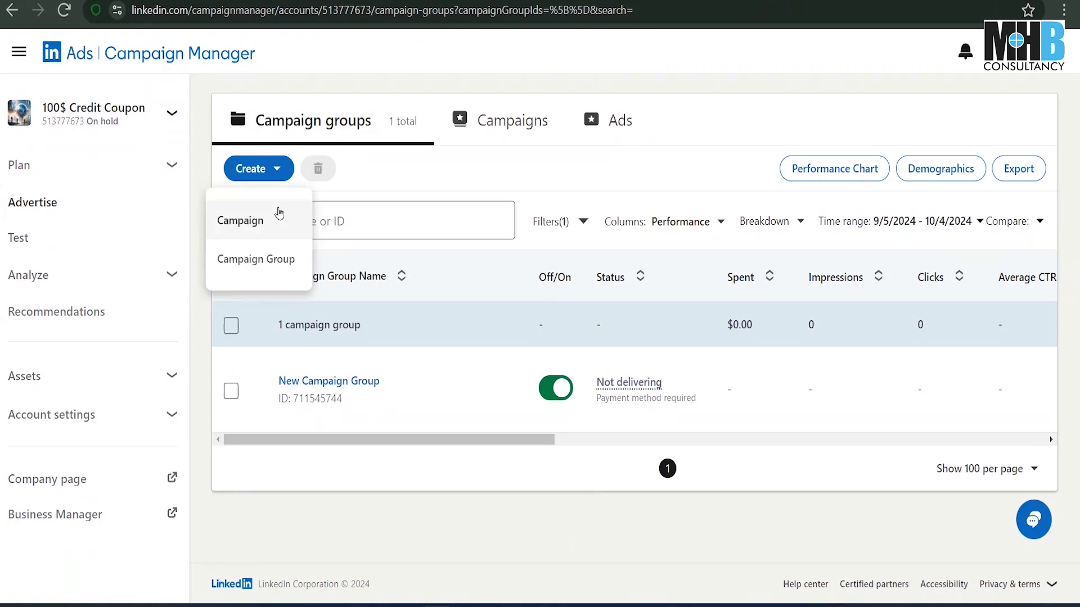
{"action": "left_click", "coordinate": [276, 223]}
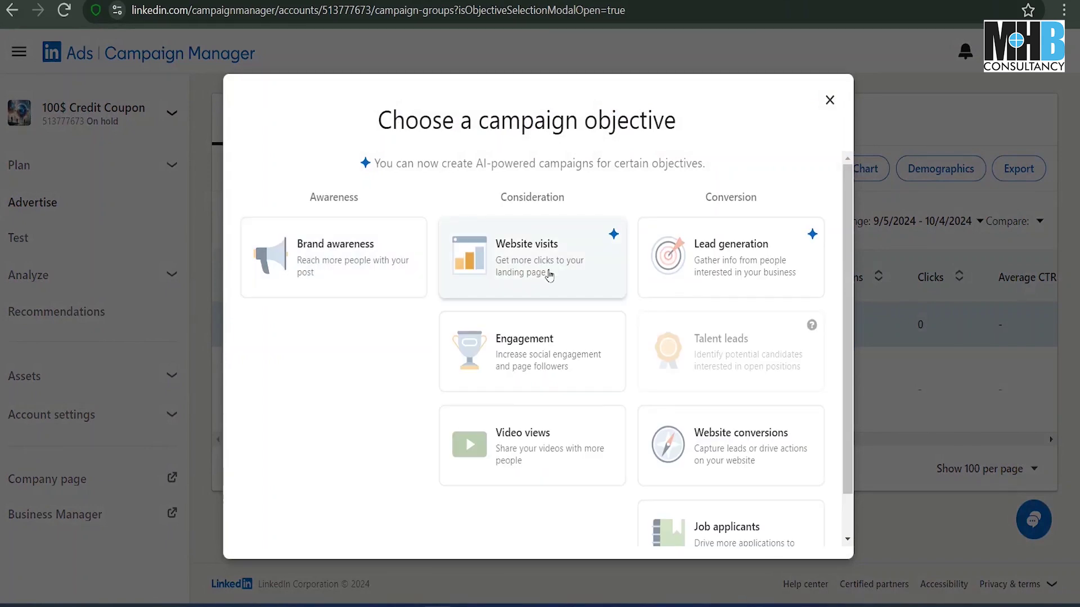
{"action": "left_click", "coordinate": [549, 276]}
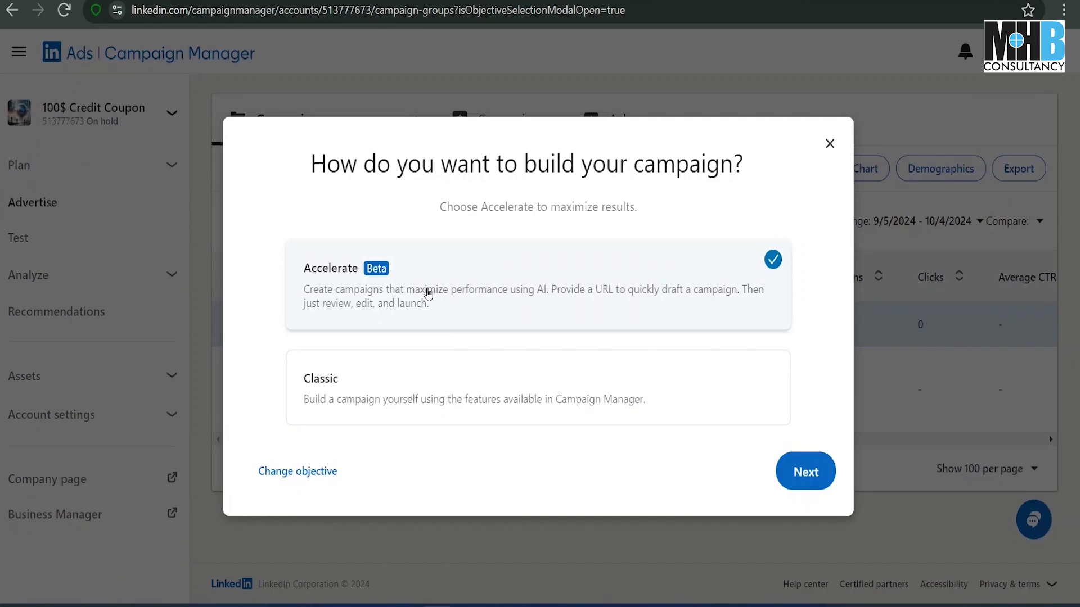
{"action": "left_click", "coordinate": [794, 477]}
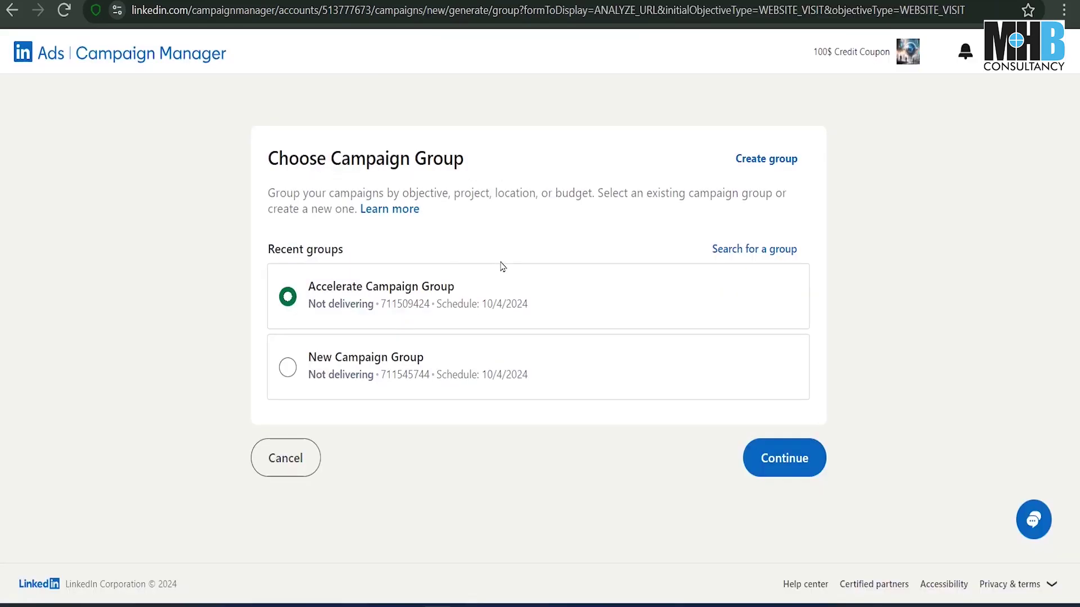
- Review the campaign group choices and continue with the Accelerate Campaign Group
{"action": "left_click_drag", "start_coordinate": [269, 159], "coordinate": [470, 170]}
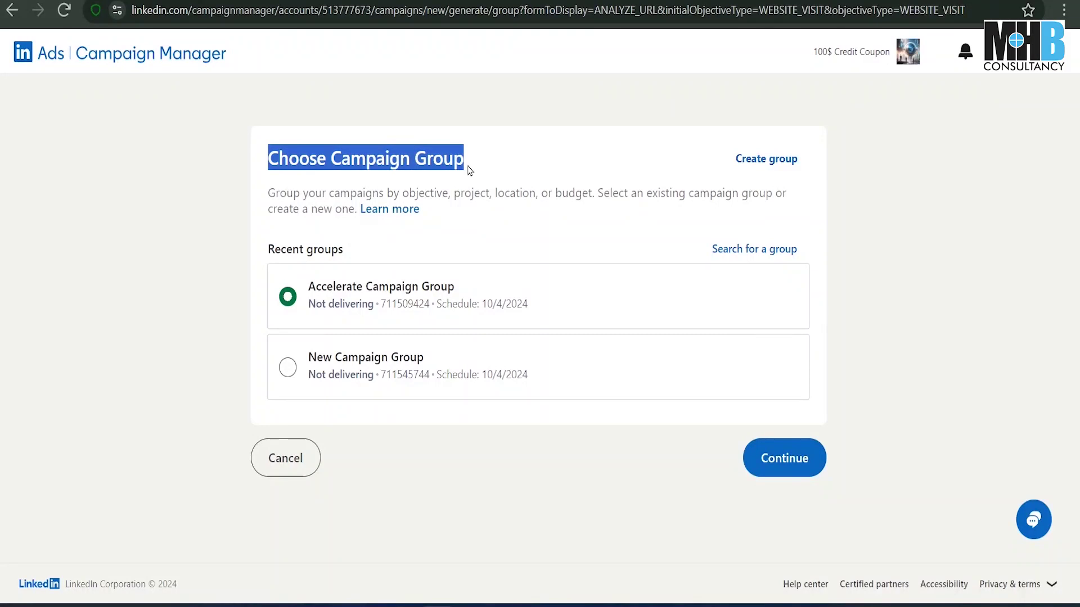
{"action": "left_click_drag", "start_coordinate": [329, 191], "coordinate": [585, 193]}
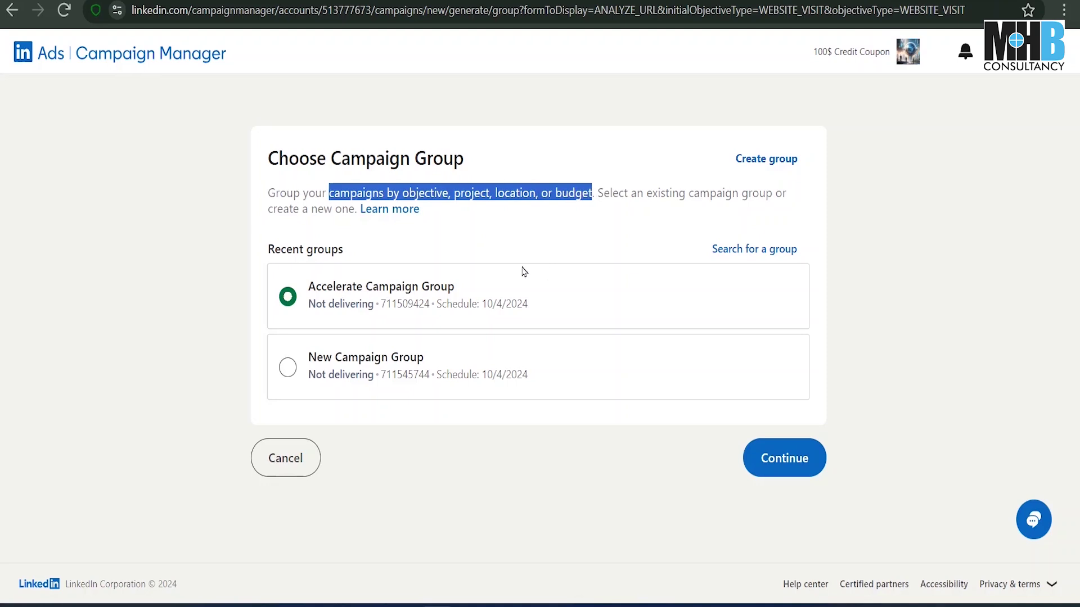
{"action": "left_click_drag", "start_coordinate": [270, 249], "coordinate": [349, 259]}
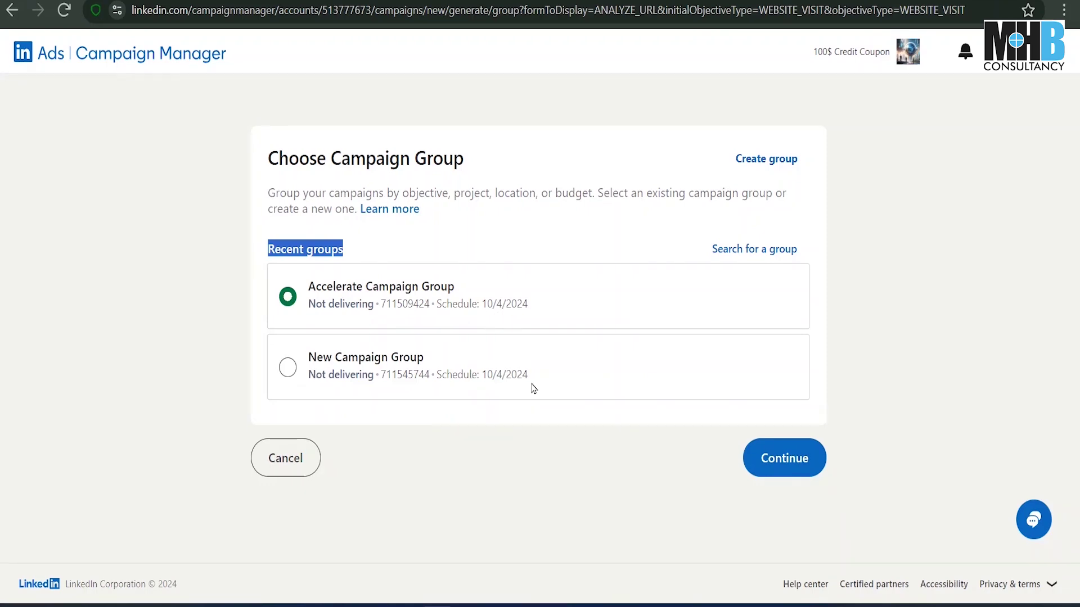
{"action": "left_click", "coordinate": [807, 455]}
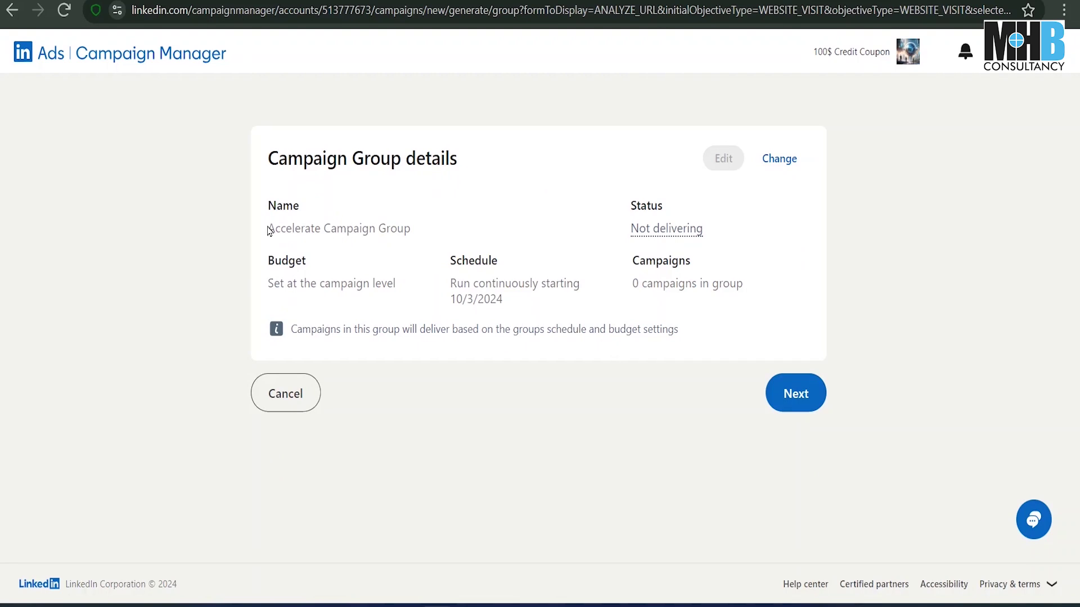
- Check the group's name, delivery status, campaign-level budget and continuous schedule
{"action": "left_click_drag", "start_coordinate": [268, 231], "coordinate": [412, 231]}
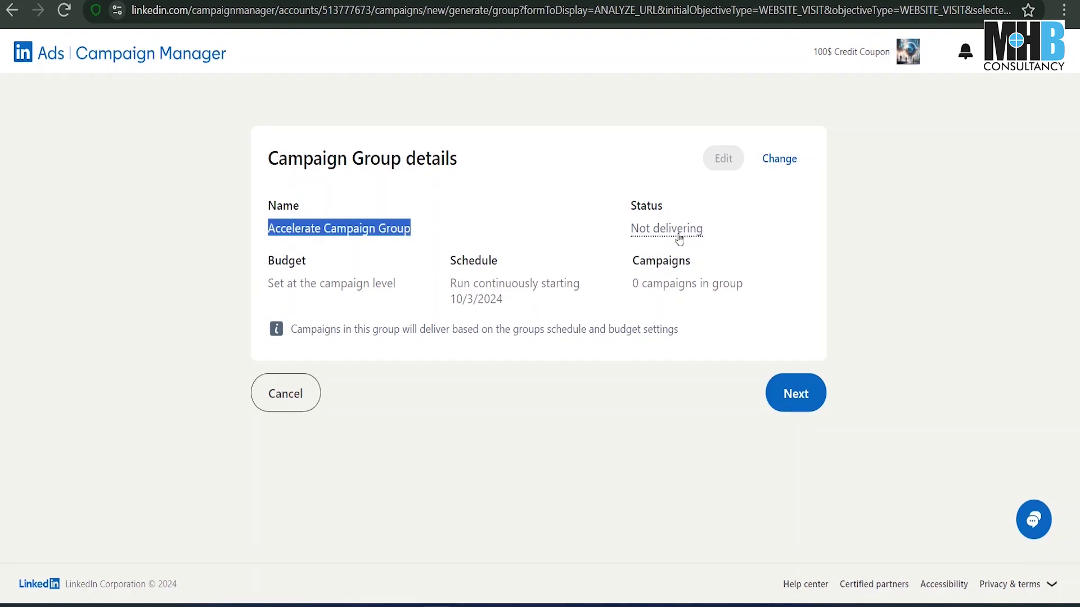
{"action": "left_click_drag", "start_coordinate": [709, 236], "coordinate": [627, 232]}
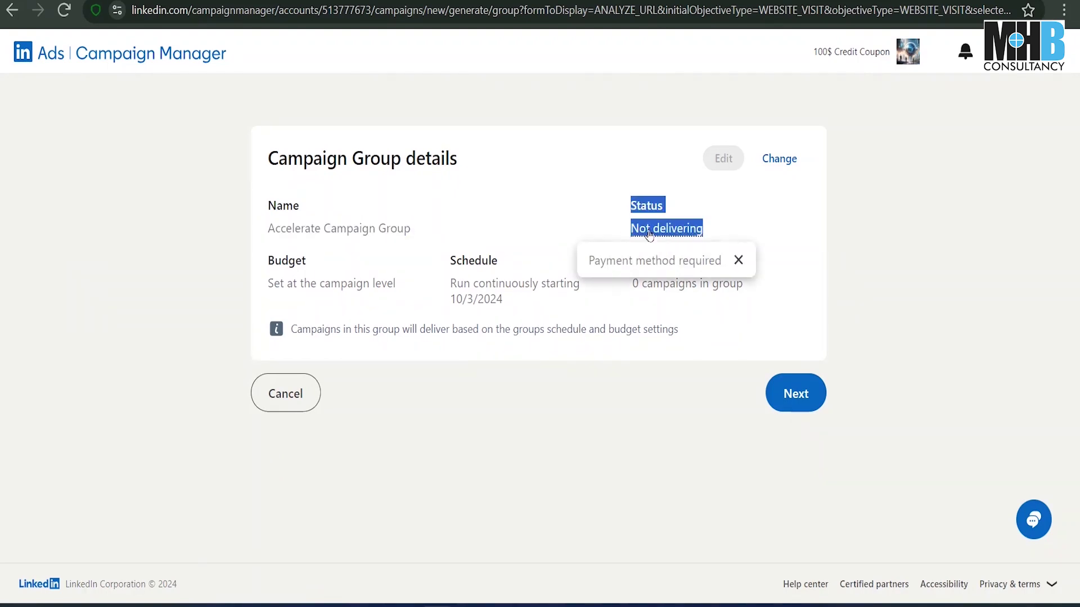
{"action": "left_click", "coordinate": [706, 276]}
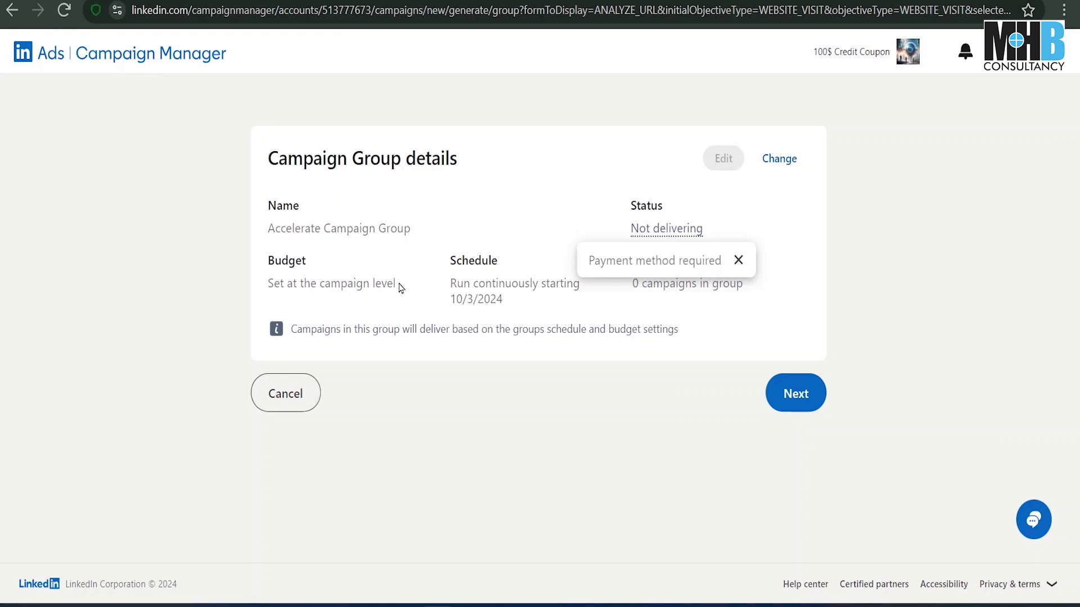
{"action": "triple_click", "coordinate": [291, 282]}
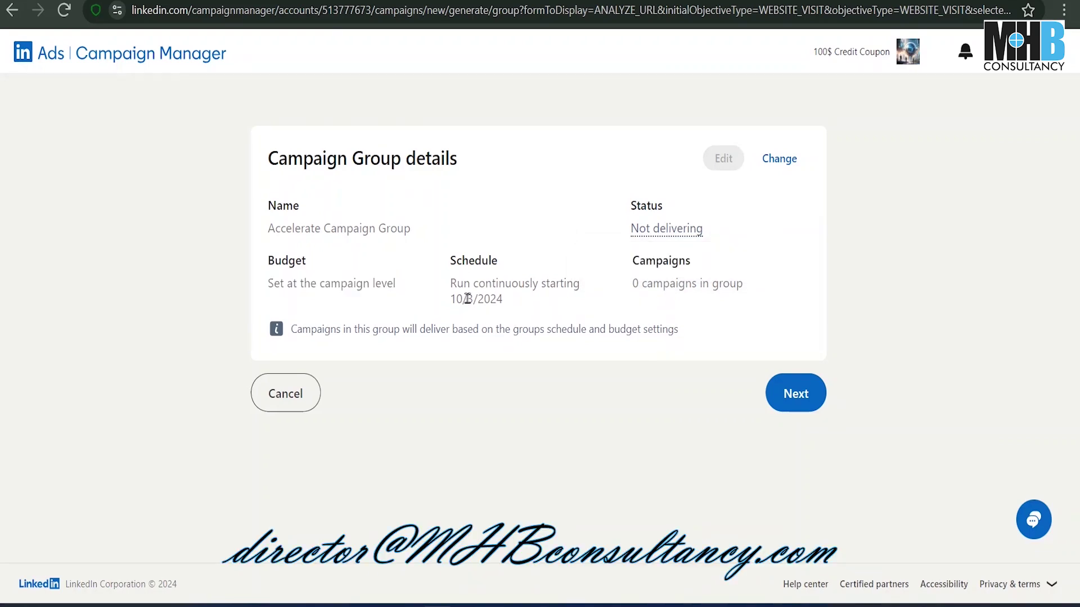
{"action": "triple_click", "coordinate": [467, 298]}
{"action": "left_click", "coordinate": [661, 284]}
- Name the offering 'Digital Sales & Marketing Services', paste the mhbconsultancy.com URL as source, and generate
{"action": "left_click", "coordinate": [795, 394]}
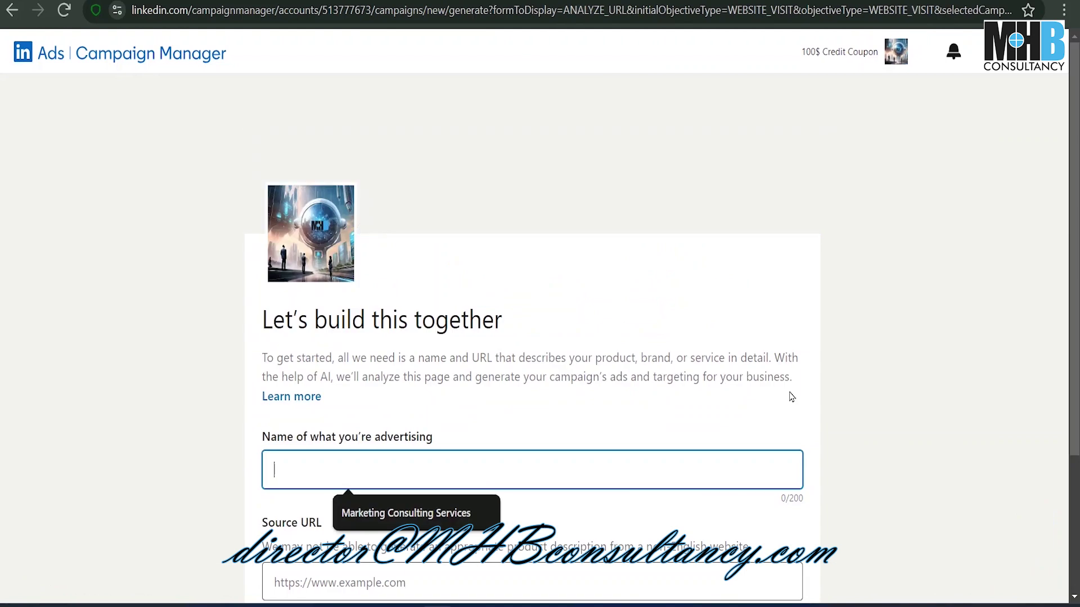
{"action": "scroll", "coordinate": [489, 337], "scroll_direction": "down", "scroll_amount": 3}
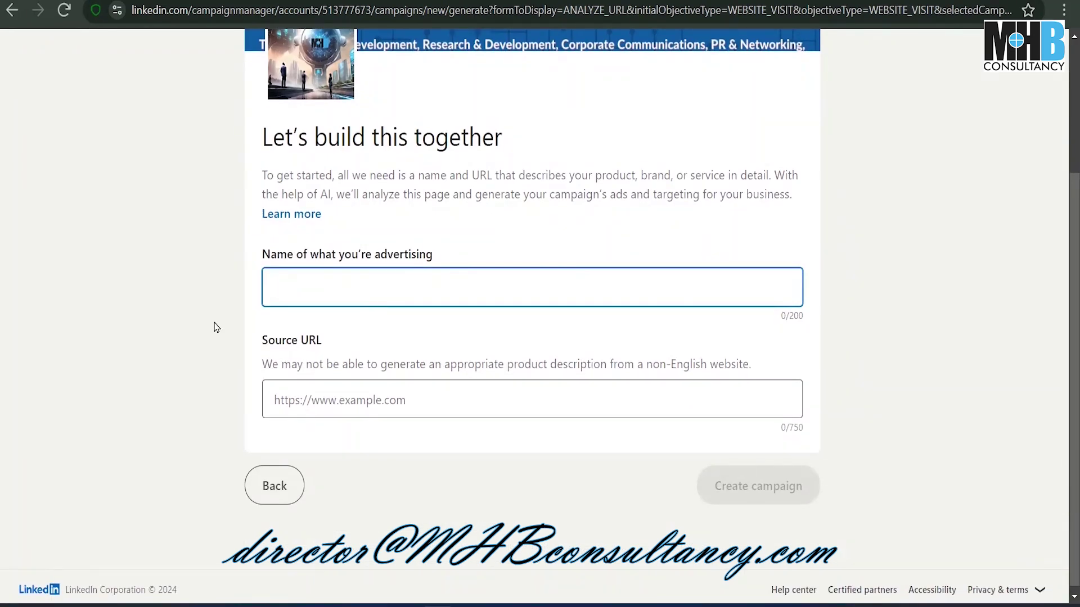
{"action": "type", "text": "Digital Sales & M"}
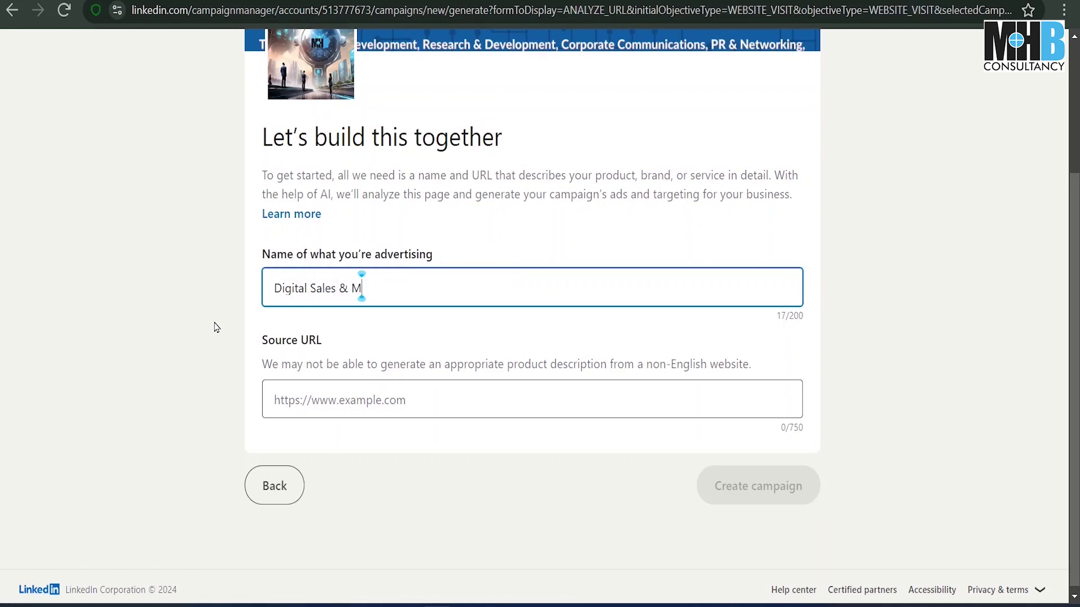
{"action": "type", "text": "arketing"}
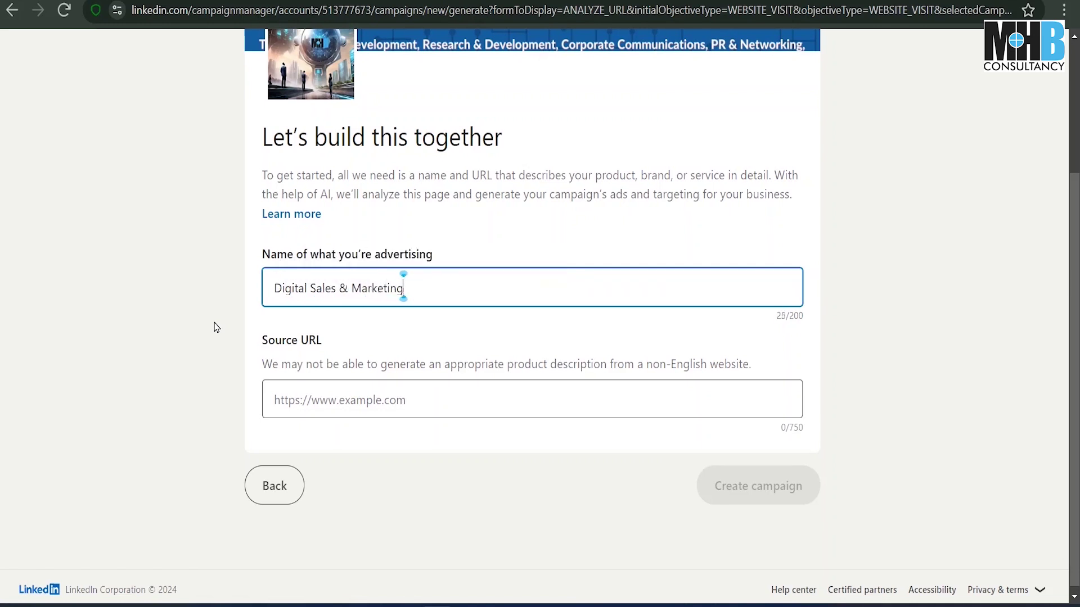
{"action": "type", "text": " Services"}
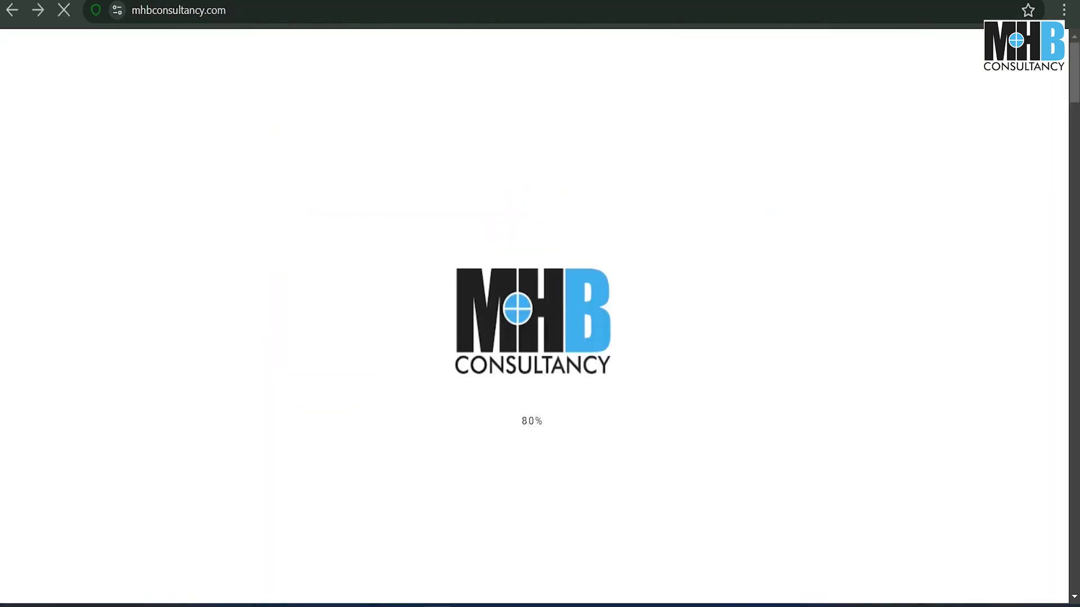
{"action": "left_click", "coordinate": [293, 12]}
{"action": "key", "text": "ctrl+c"}
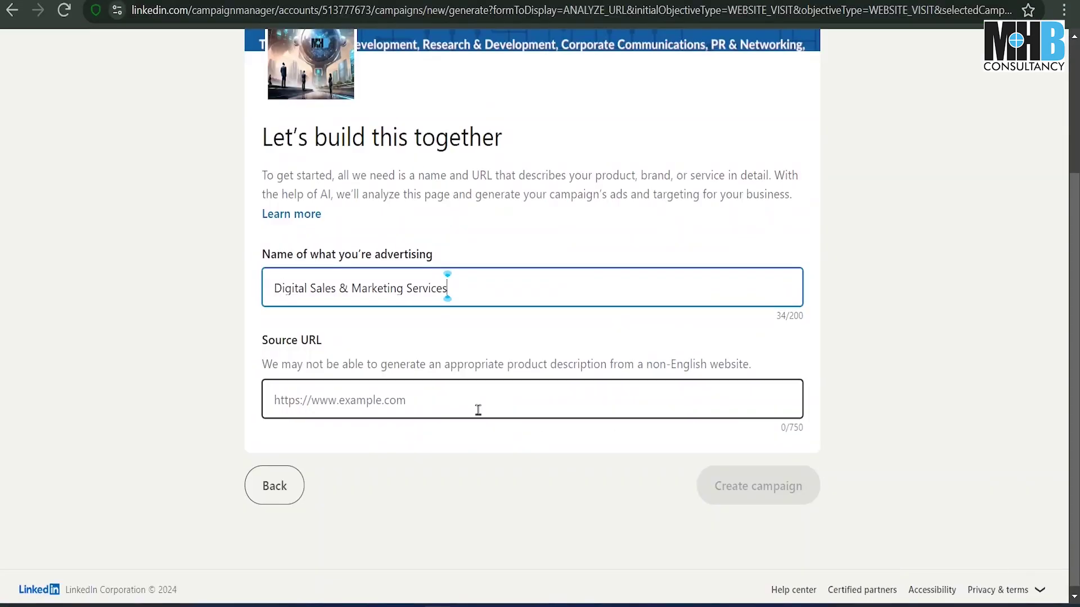
{"action": "left_click", "coordinate": [467, 402]}
{"action": "key", "text": "ctrl+v"}
{"action": "left_click", "coordinate": [748, 487]}
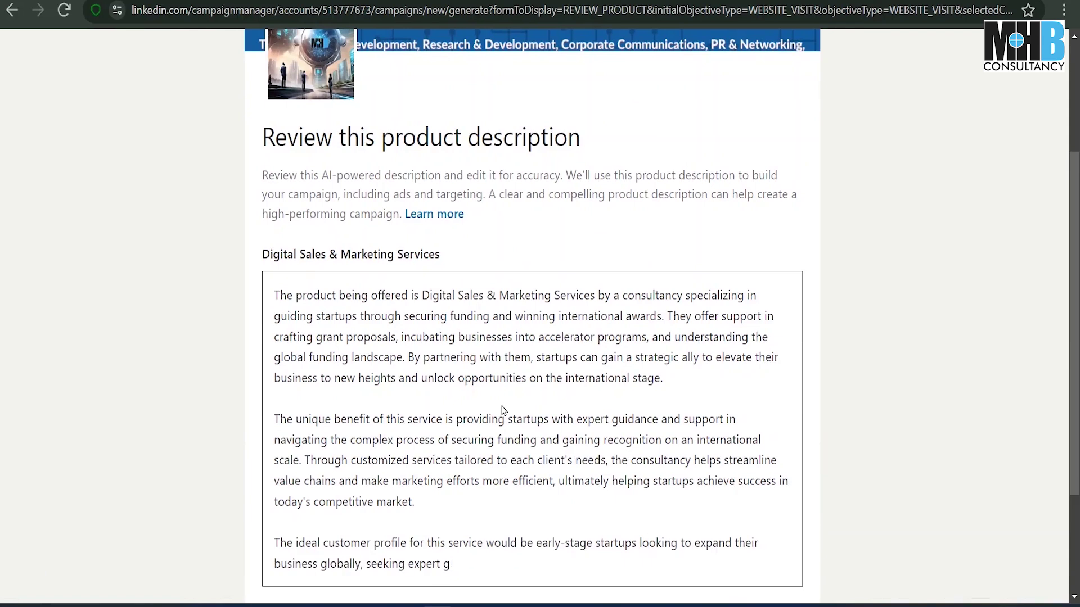
- Review the AI product description, undoing two accidental text moves
{"action": "scroll", "coordinate": [931, 340], "scroll_direction": "down", "scroll_amount": 3}
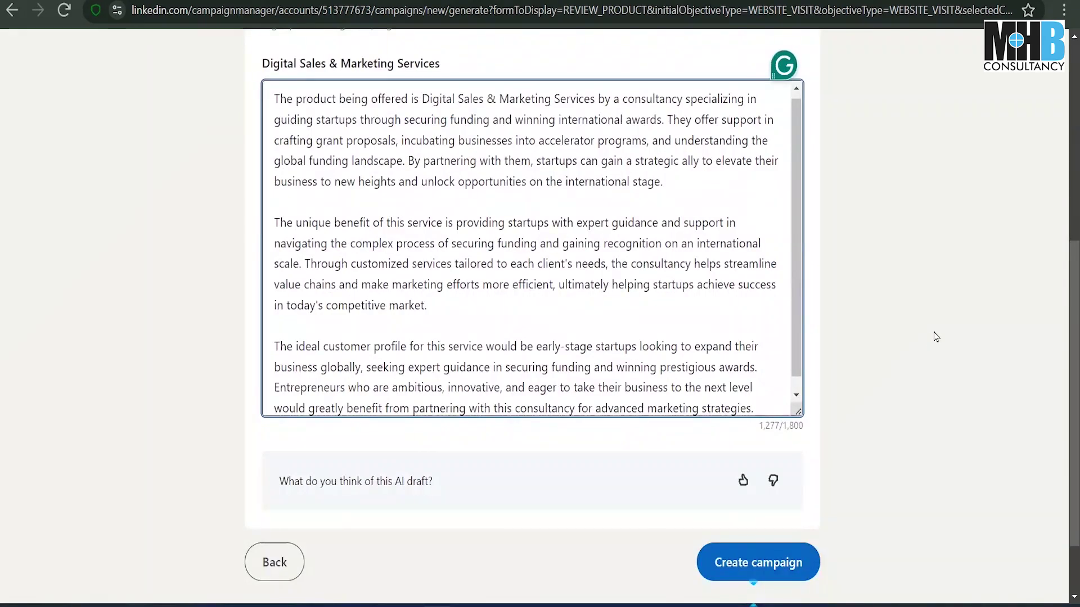
{"action": "left_click_drag", "start_coordinate": [618, 100], "coordinate": [765, 140]}
{"action": "left_click", "coordinate": [625, 100]}
{"action": "left_click_drag", "start_coordinate": [624, 100], "coordinate": [759, 101]}
{"action": "left_click_drag", "start_coordinate": [274, 119], "coordinate": [382, 141]}
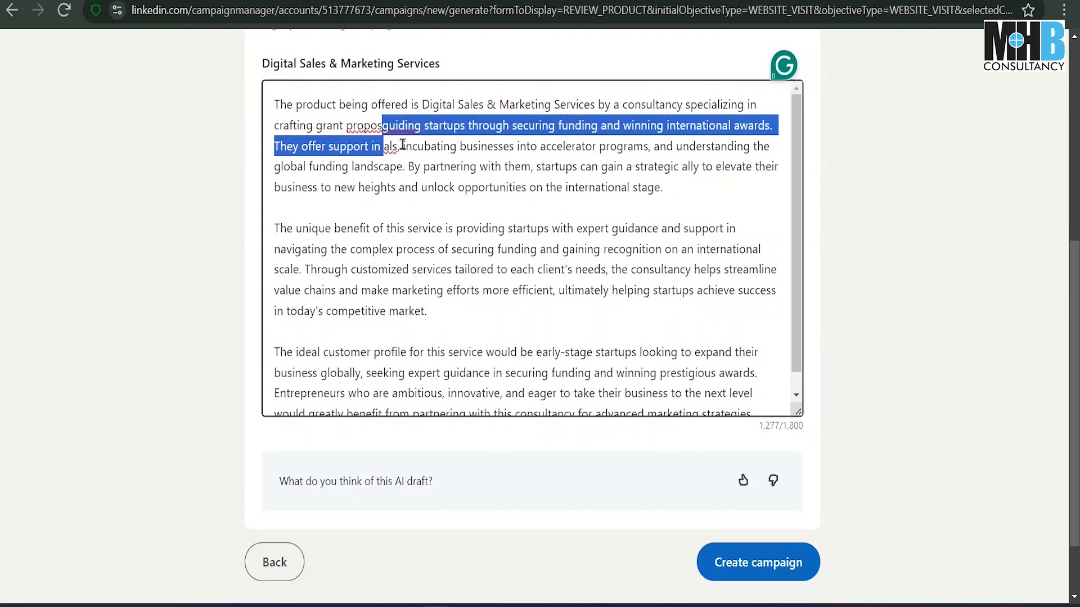
{"action": "key", "text": "ctrl+z"}
{"action": "left_click_drag", "start_coordinate": [313, 127], "coordinate": [768, 150]}
{"action": "key", "text": "ctrl+z"}
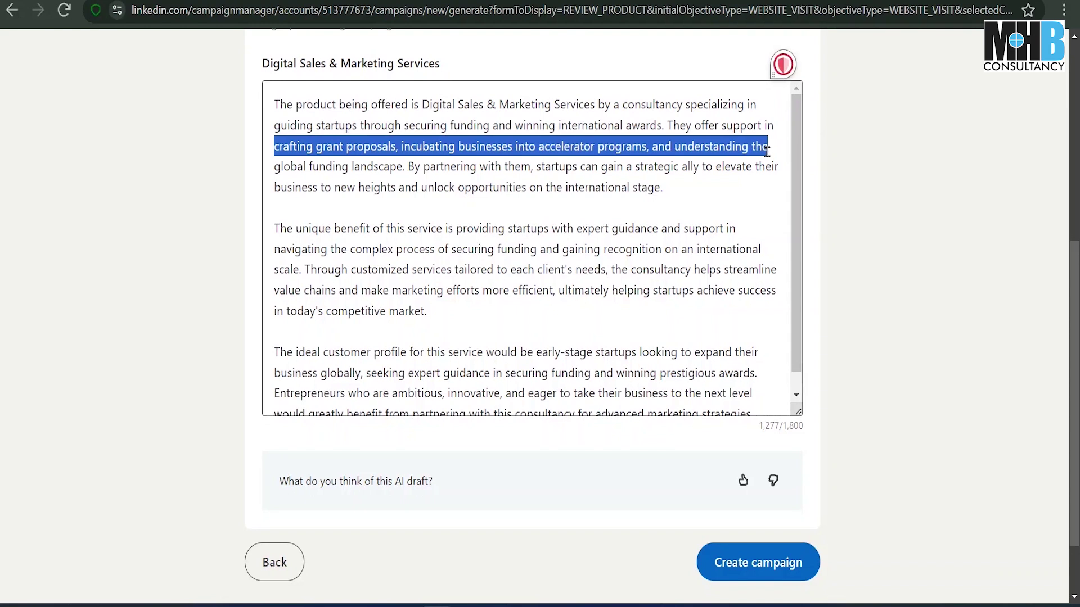
{"action": "left_click_drag", "start_coordinate": [277, 169], "coordinate": [770, 180]}
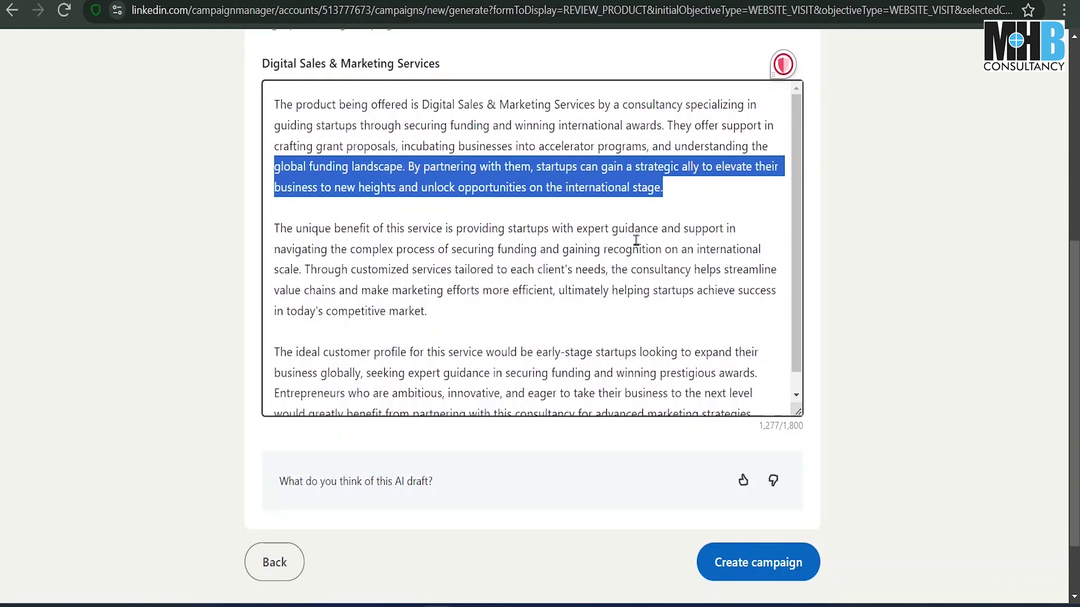
{"action": "left_click_drag", "start_coordinate": [504, 229], "coordinate": [735, 232]}
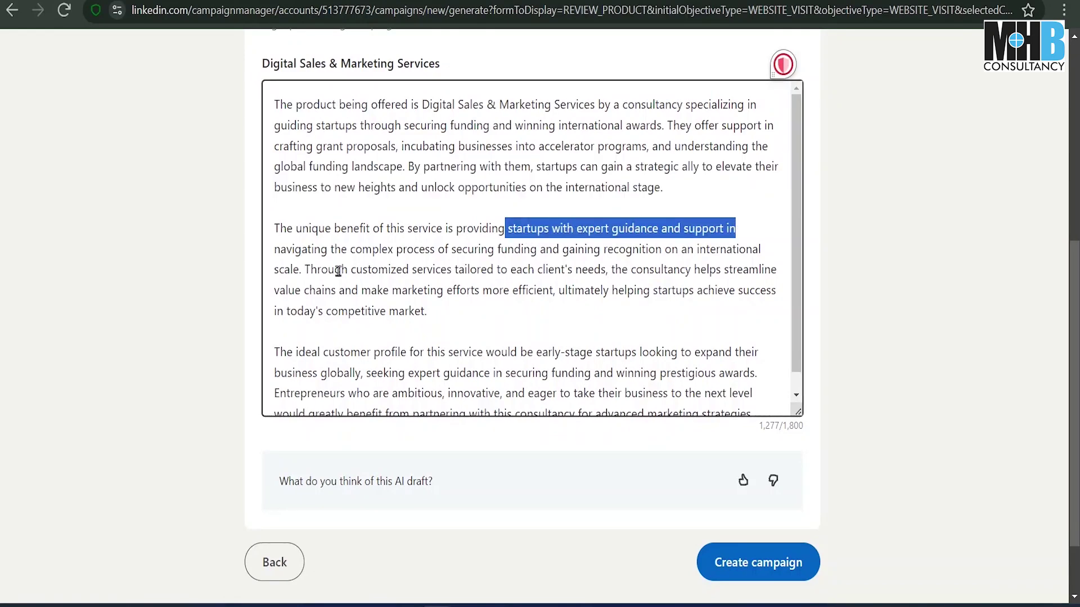
{"action": "scroll", "coordinate": [641, 386], "scroll_direction": "down", "scroll_amount": 2}
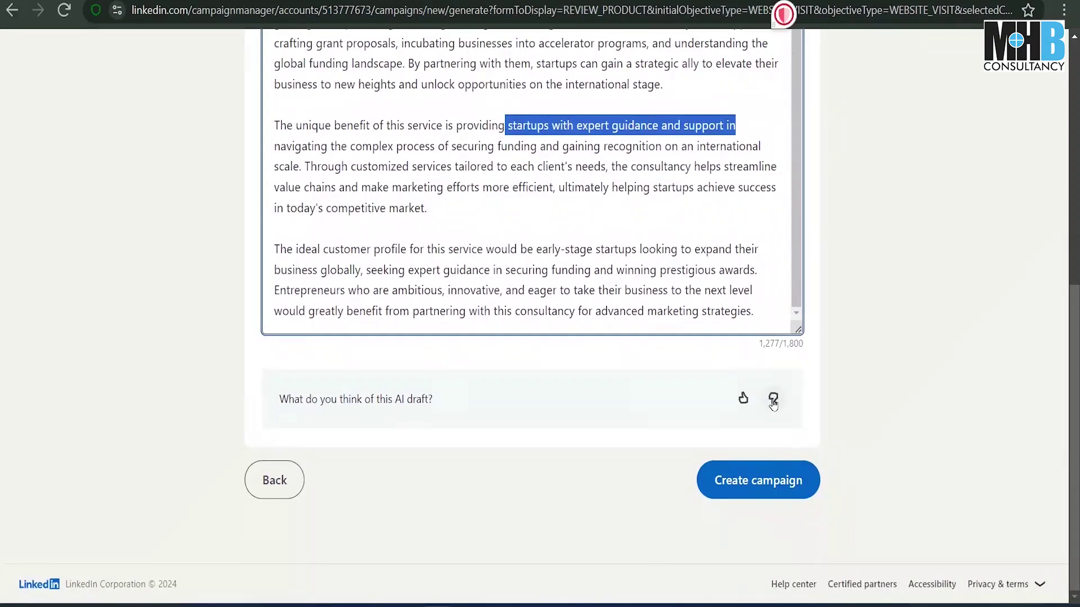
- Give the AI draft a thumbs-down and go back to the name and source URL form
{"action": "left_click", "coordinate": [773, 399]}
{"action": "scroll", "coordinate": [911, 215], "scroll_direction": "up", "scroll_amount": 8}
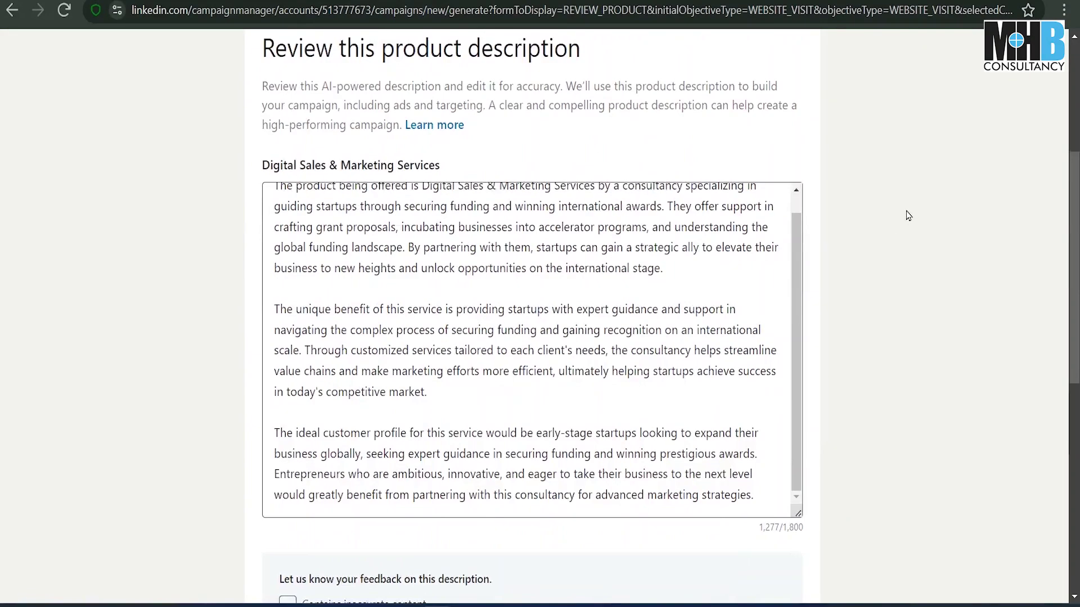
{"action": "scroll", "coordinate": [158, 303], "scroll_direction": "down", "scroll_amount": 8}
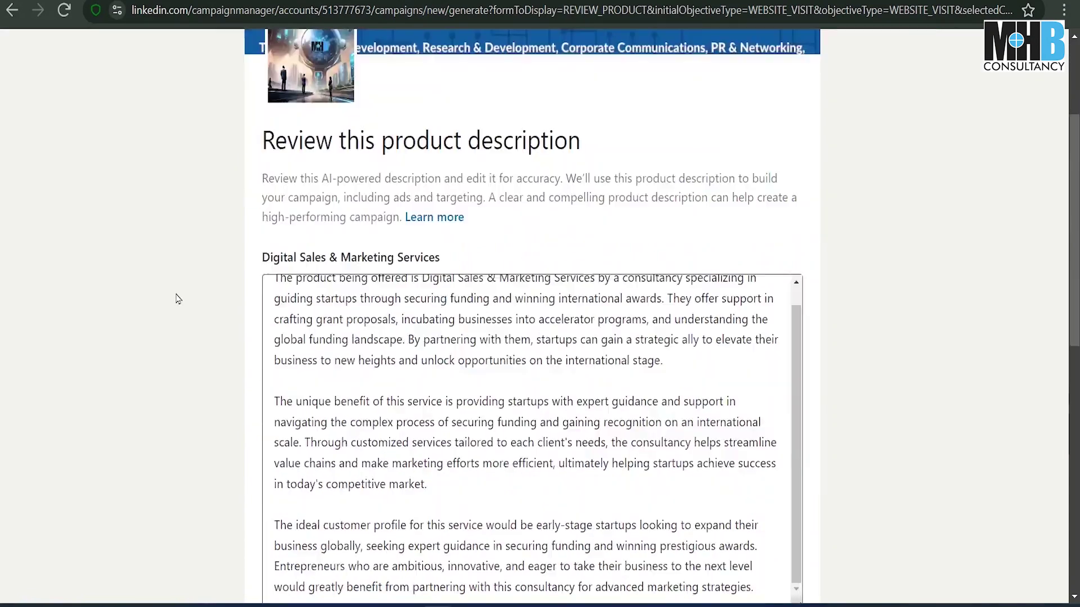
{"action": "scroll", "coordinate": [176, 296], "scroll_direction": "up", "scroll_amount": 3}
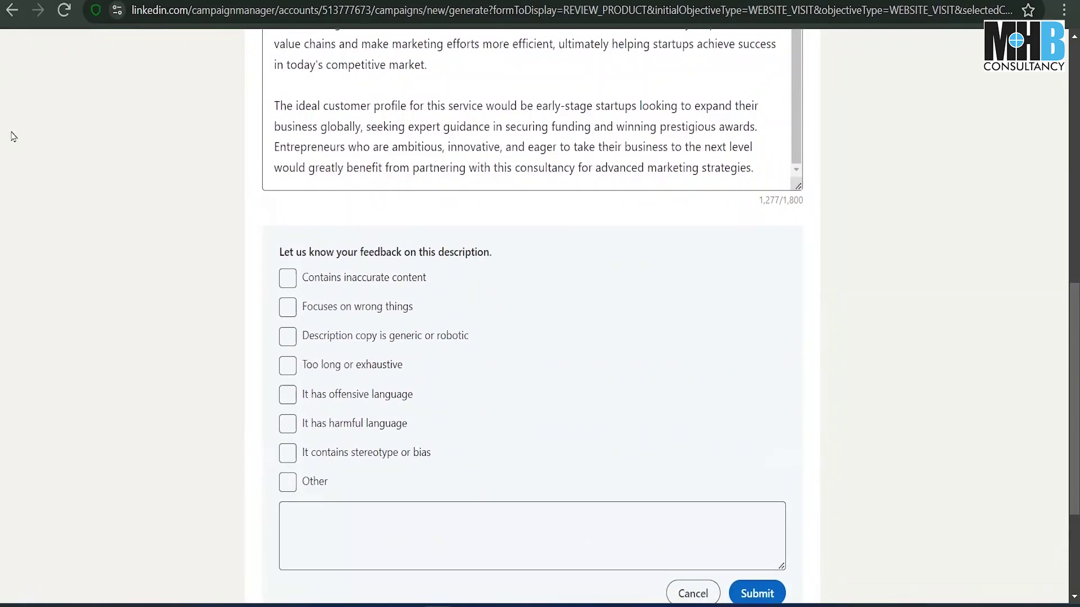
{"action": "left_click", "coordinate": [13, 17]}
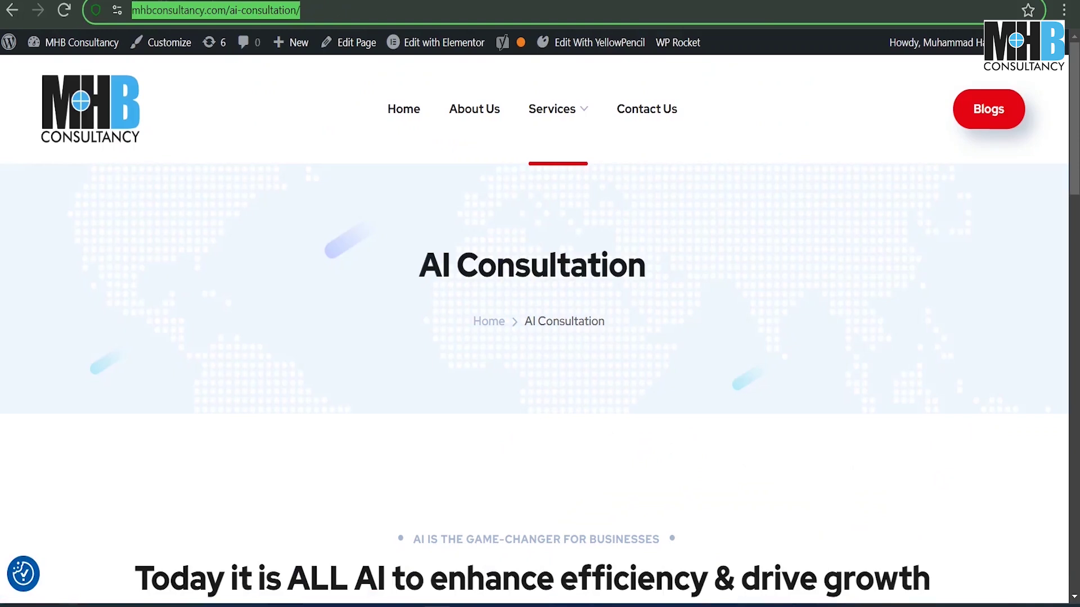
- Get the AI Consultation page address and select the old Source URL for replacement
{"action": "left_click_drag", "start_coordinate": [419, 265], "coordinate": [647, 268]}
{"action": "left_click", "coordinate": [549, 110]}
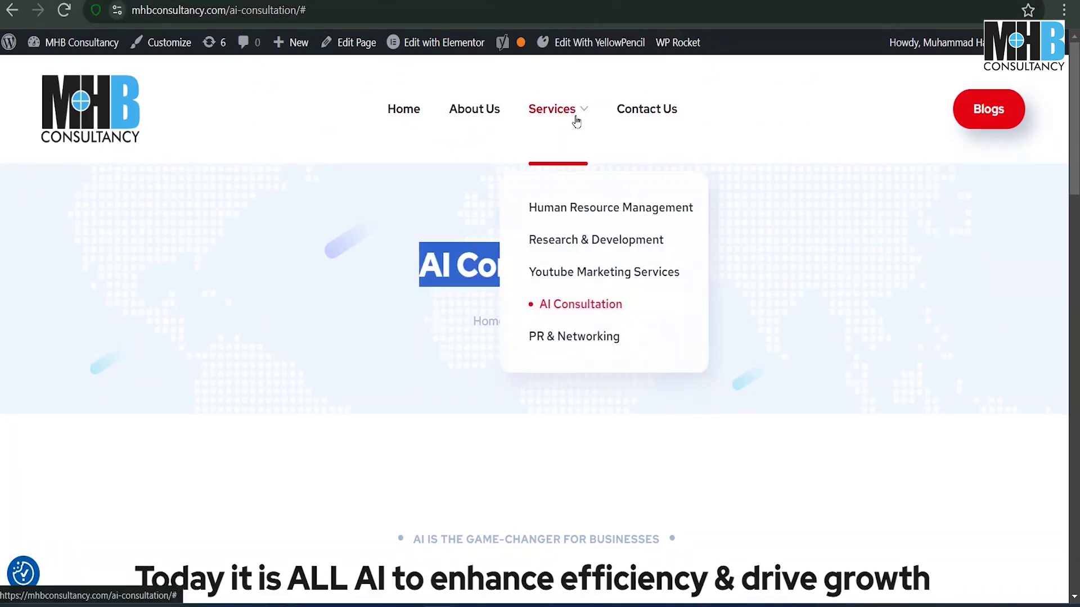
{"action": "left_click", "coordinate": [827, 306]}
{"action": "scroll", "coordinate": [827, 307], "scroll_direction": "down", "scroll_amount": 6}
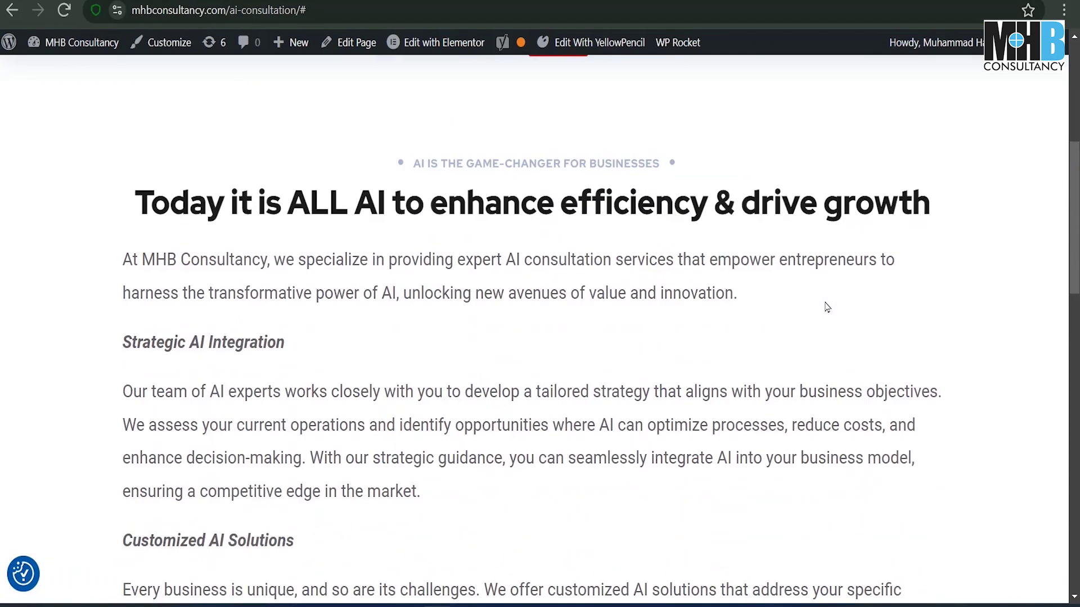
{"action": "scroll", "coordinate": [822, 308], "scroll_direction": "down", "scroll_amount": 6}
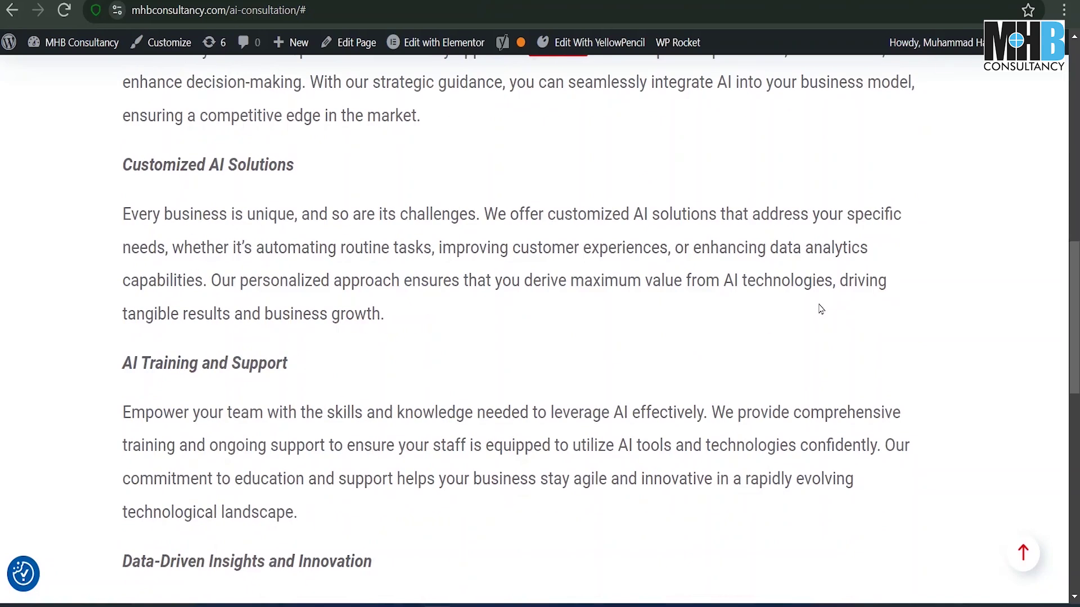
{"action": "scroll", "coordinate": [821, 309], "scroll_direction": "down", "scroll_amount": 6}
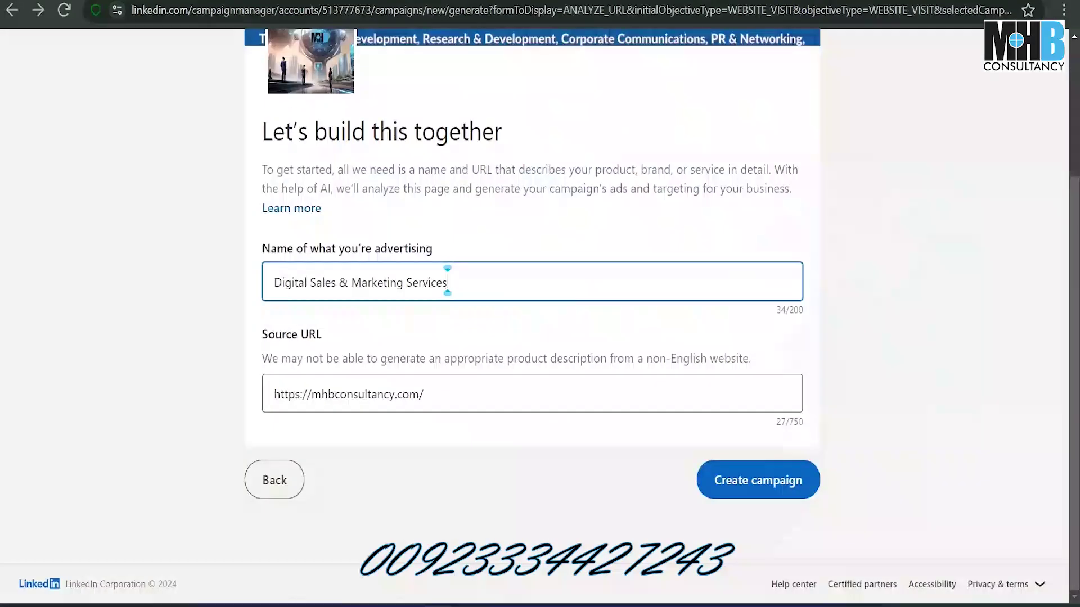
{"action": "left_click", "coordinate": [437, 400]}
{"action": "key", "text": "ctrl+a"}
- Use the mhbconsultancy.com/ai-consultation/ page as source and review the regenerated description
{"action": "type", "text": "https://mhbconsultancy.com/ai-consultation/"}
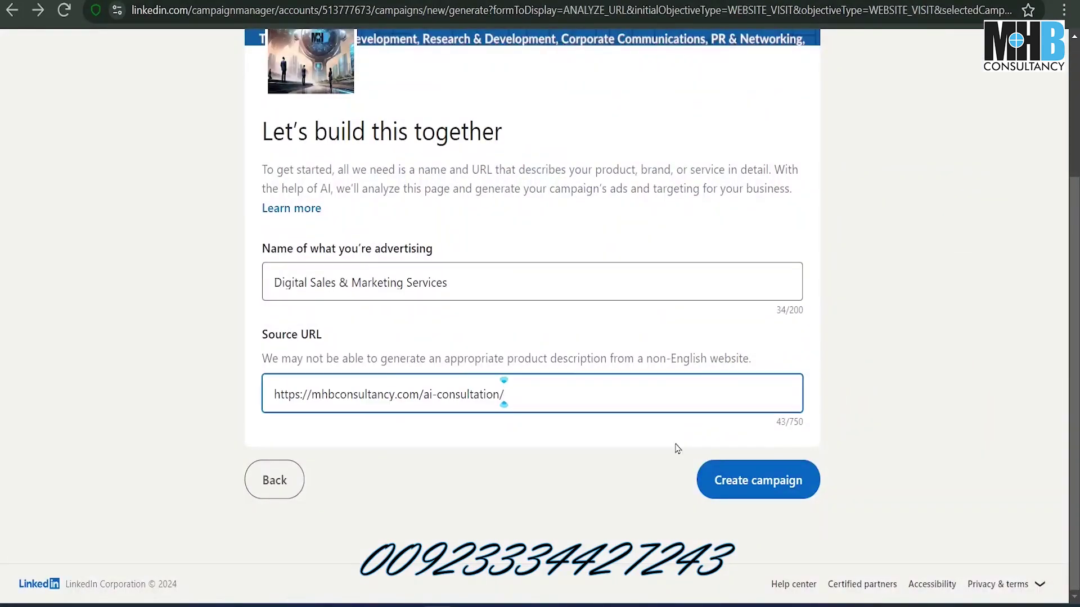
{"action": "left_click", "coordinate": [742, 486]}
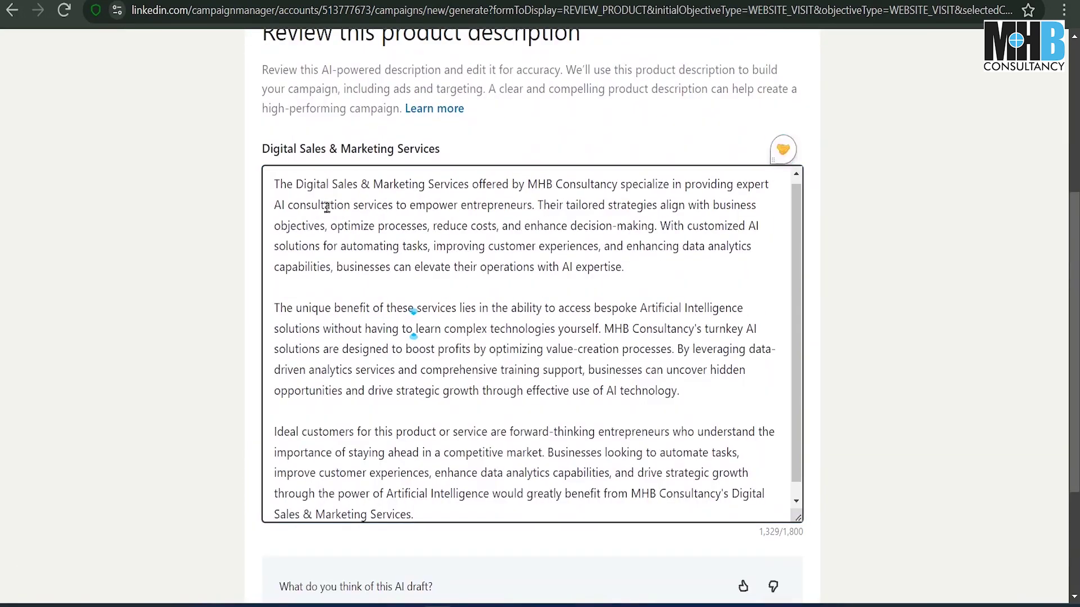
{"action": "left_click_drag", "start_coordinate": [274, 205], "coordinate": [534, 205]}
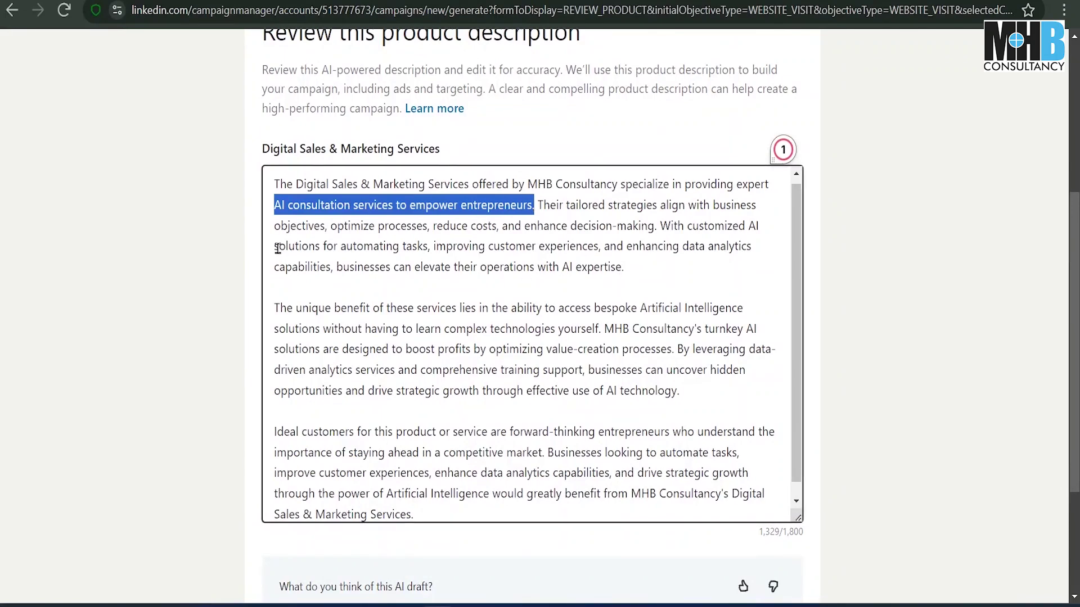
{"action": "left_click_drag", "start_coordinate": [278, 248], "coordinate": [760, 271]}
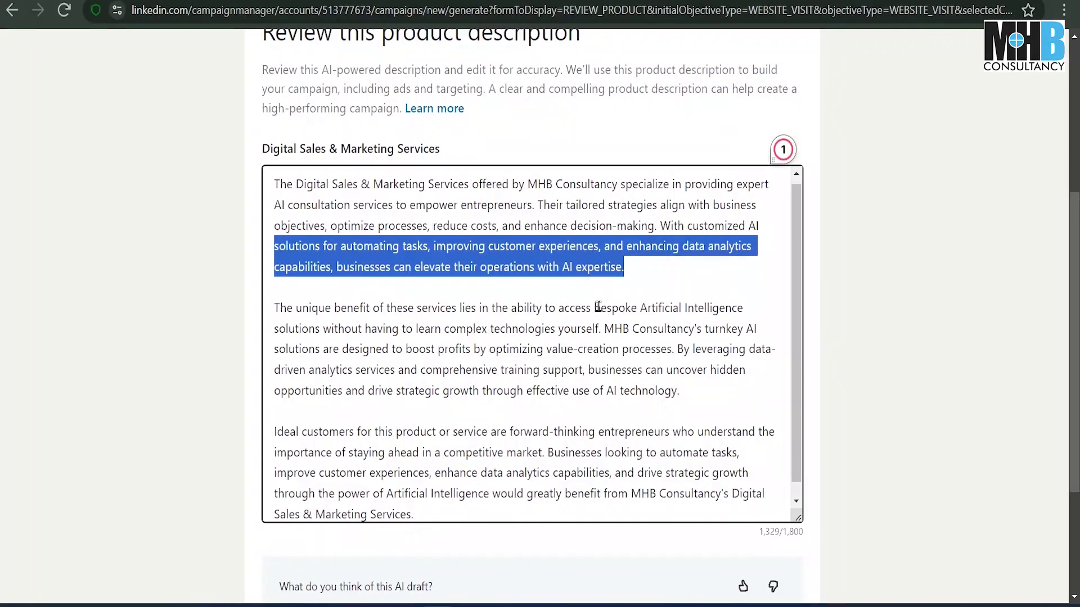
{"action": "left_click_drag", "start_coordinate": [274, 329], "coordinate": [371, 333]}
{"action": "left_click", "coordinate": [273, 332]}
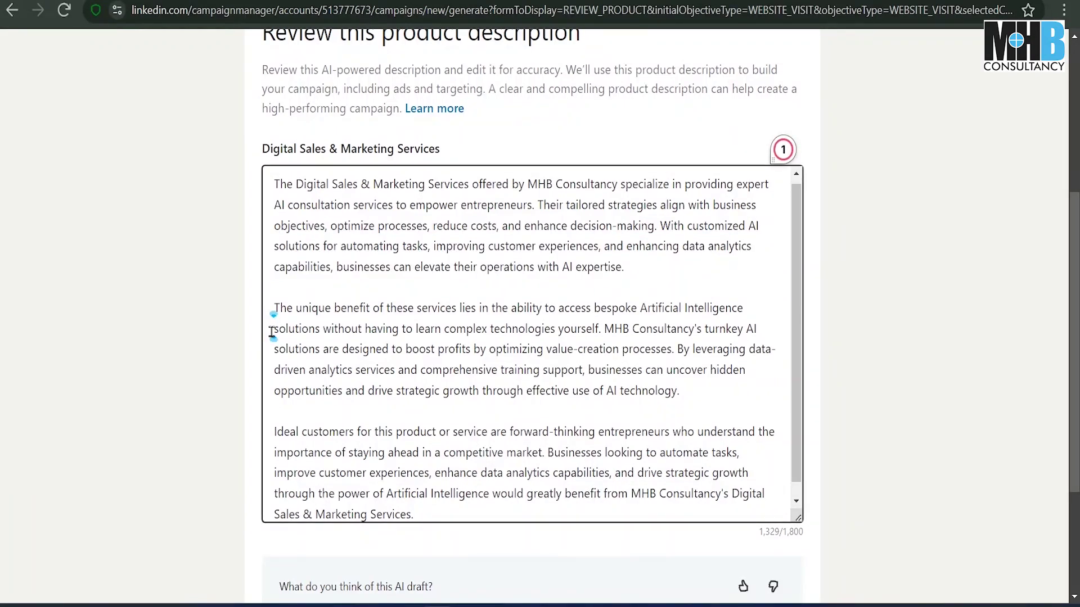
{"action": "left_click_drag", "start_coordinate": [272, 331], "coordinate": [682, 355]}
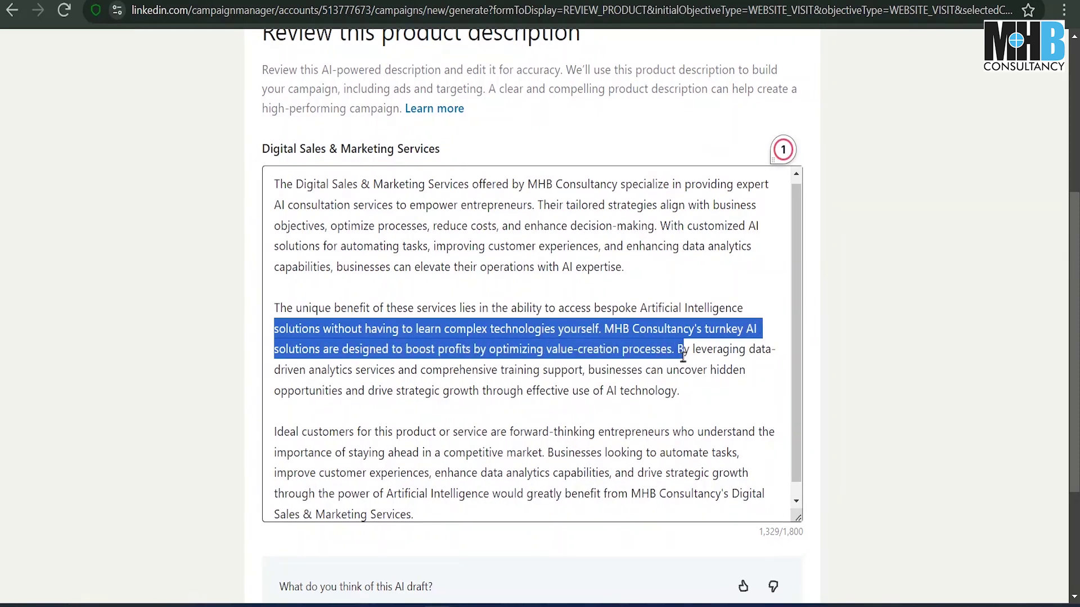
- Rate the AI draft as helpful and create the campaign from it
{"action": "scroll", "coordinate": [699, 400], "scroll_direction": "down", "scroll_amount": 1}
{"action": "scroll", "coordinate": [875, 466], "scroll_direction": "down", "scroll_amount": 3}
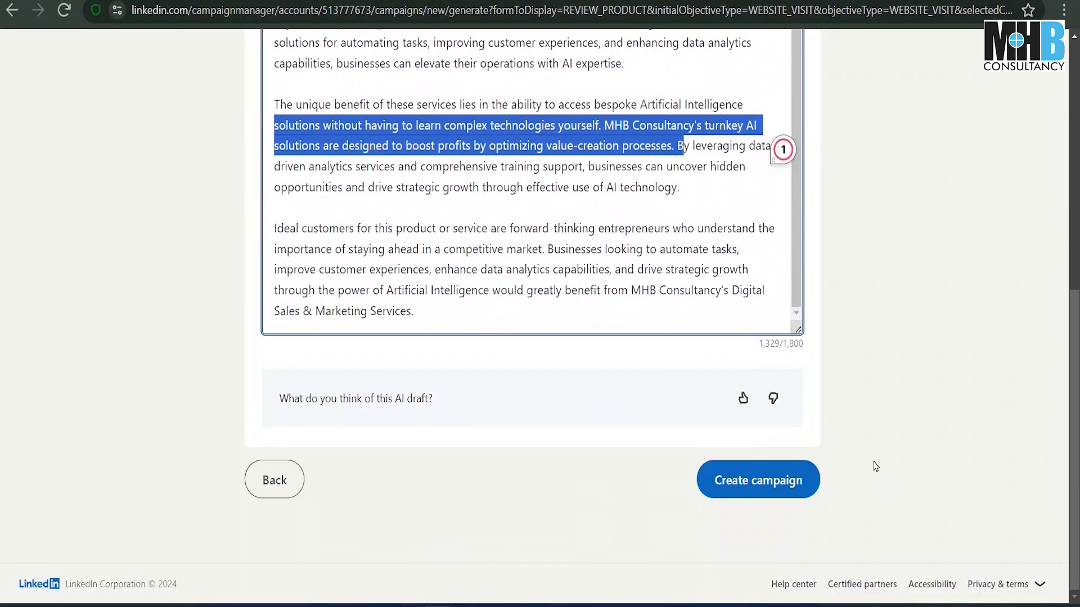
{"action": "left_click", "coordinate": [761, 404]}
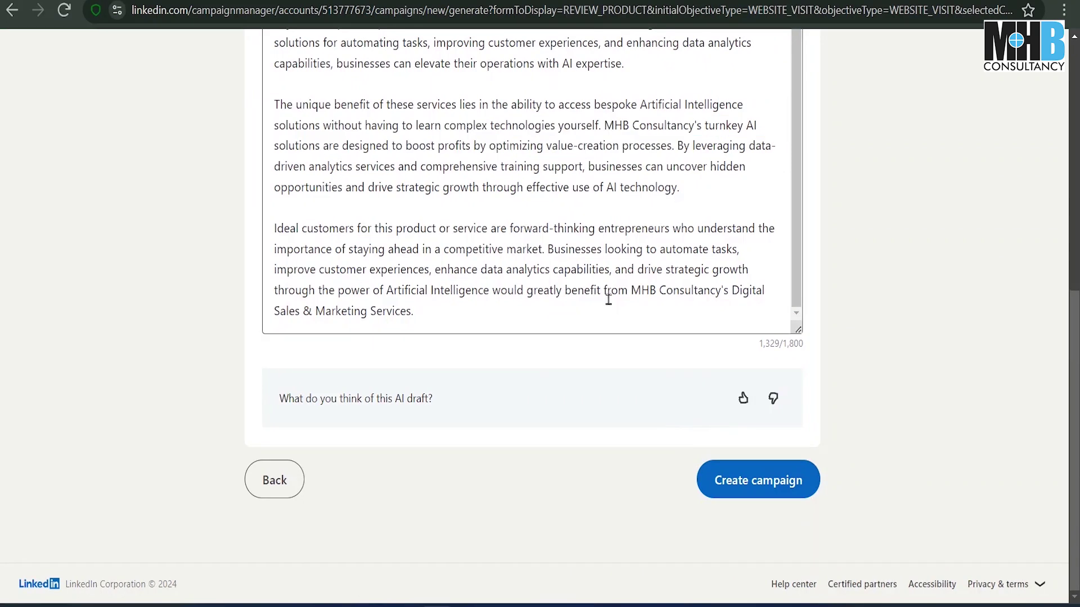
{"action": "left_click", "coordinate": [741, 400]}
{"action": "scroll", "coordinate": [830, 298], "scroll_direction": "up", "scroll_amount": 3}
{"action": "scroll", "coordinate": [831, 299], "scroll_direction": "down", "scroll_amount": 3}
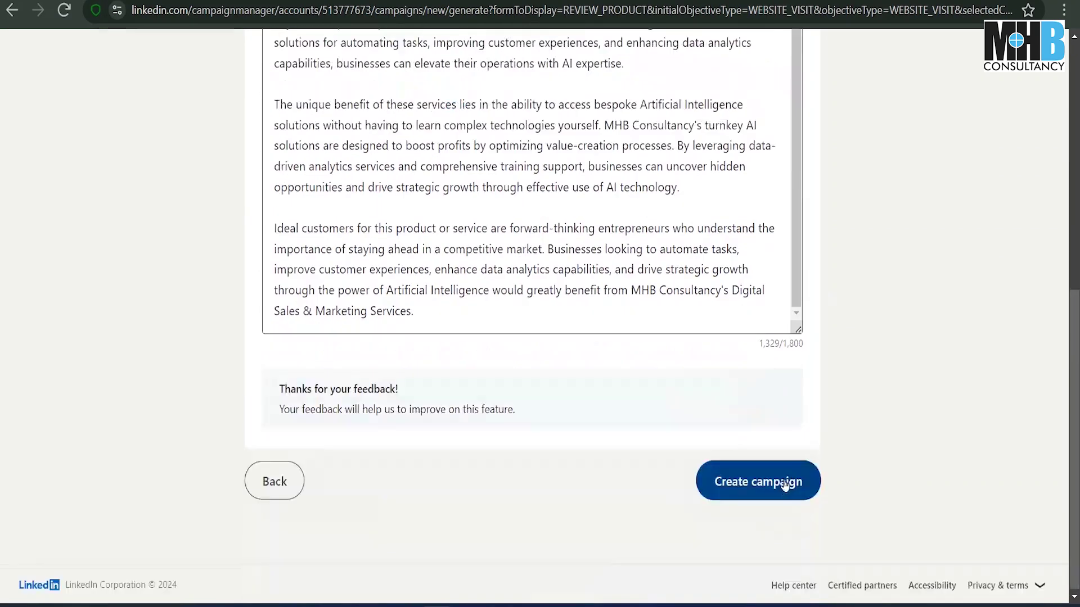
{"action": "left_click", "coordinate": [784, 484]}
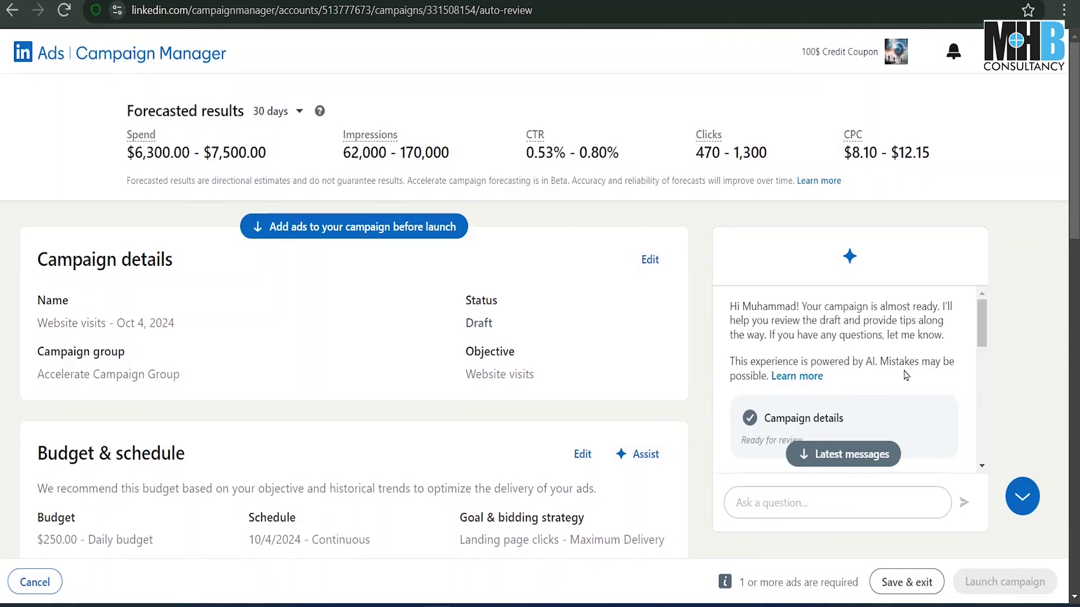
- Change the forecasted results period from 30 days to 7 days on the review page
{"action": "scroll", "coordinate": [906, 376], "scroll_direction": "down", "scroll_amount": 5}
{"action": "scroll", "coordinate": [913, 444], "scroll_direction": "up", "scroll_amount": 5}
{"action": "scroll", "coordinate": [955, 455], "scroll_direction": "down", "scroll_amount": 1}
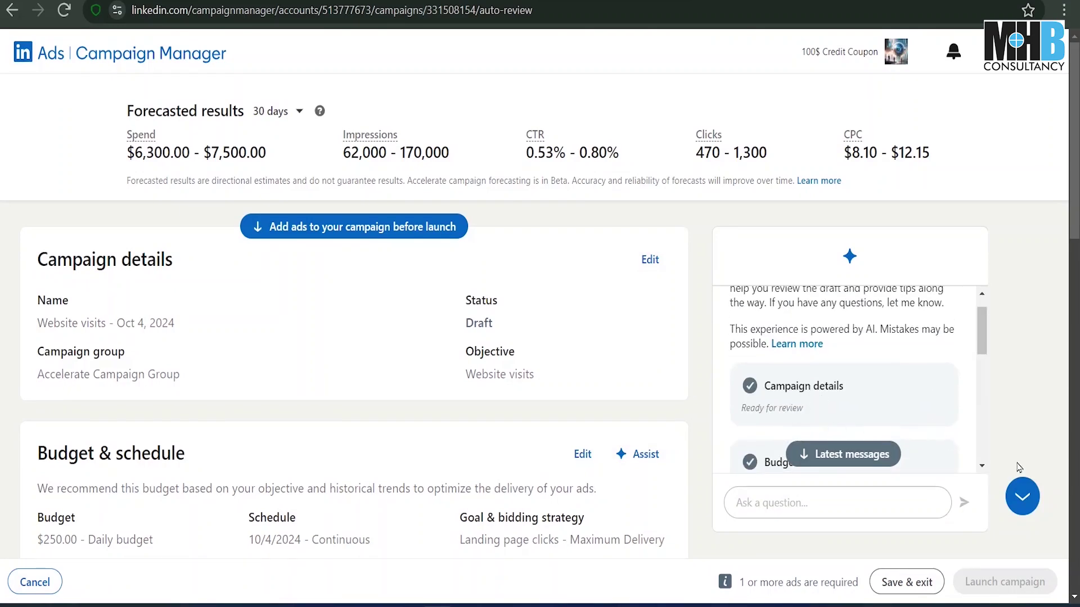
{"action": "scroll", "coordinate": [981, 467], "scroll_direction": "down", "scroll_amount": 3}
{"action": "triple_click", "coordinate": [782, 388]}
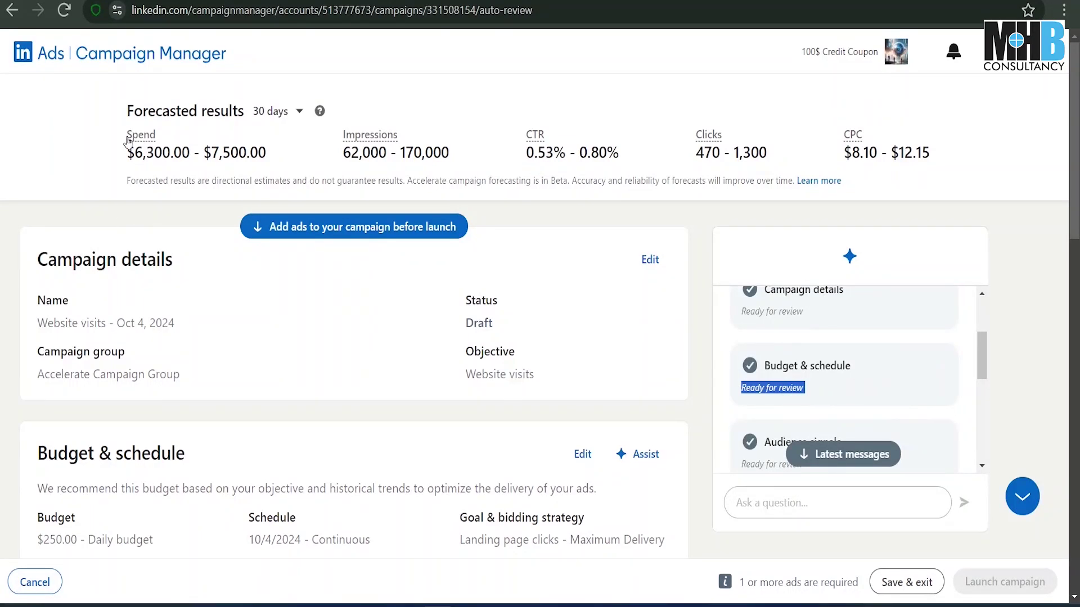
{"action": "left_click", "coordinate": [276, 111]}
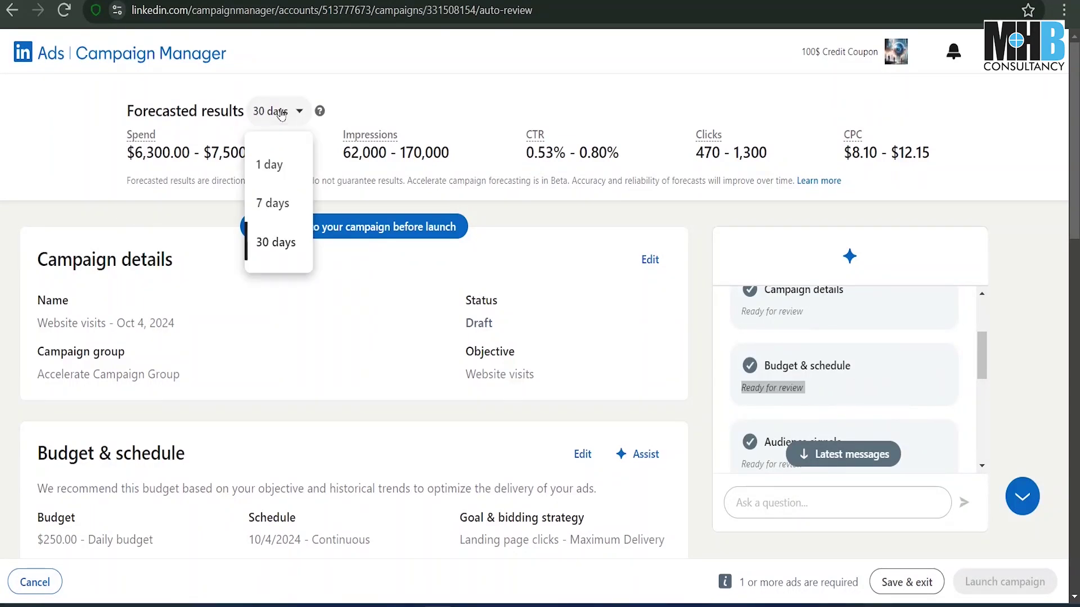
{"action": "left_click", "coordinate": [274, 205]}
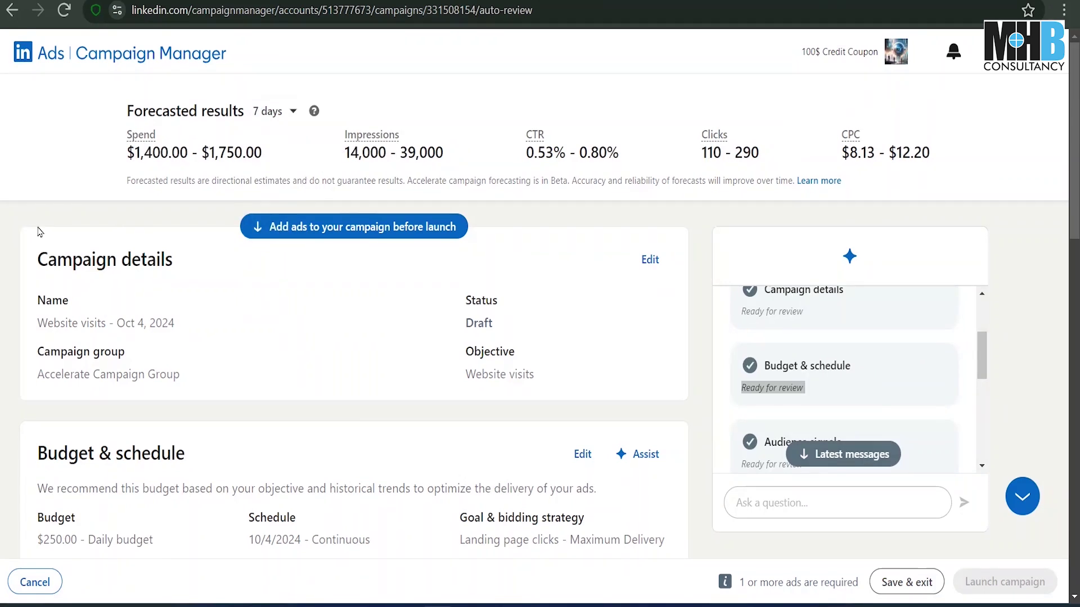
{"action": "scroll", "coordinate": [172, 281], "scroll_direction": "down", "scroll_amount": 8}
{"action": "scroll", "coordinate": [172, 290], "scroll_direction": "up", "scroll_amount": 3}
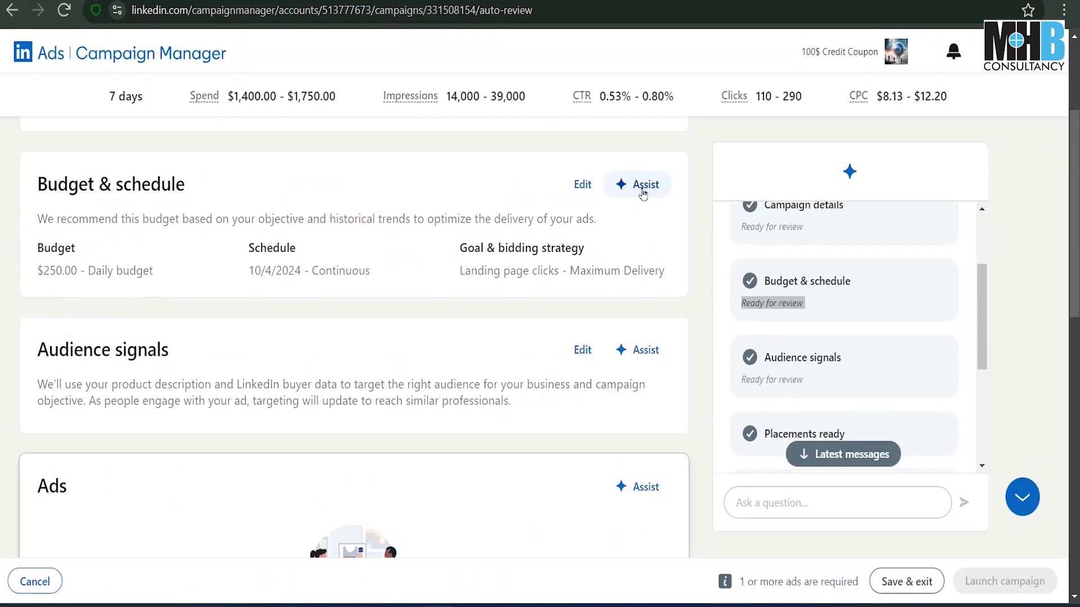
- Replace the 2500 budget with a $100 lifetime budget
{"action": "left_click", "coordinate": [583, 185]}
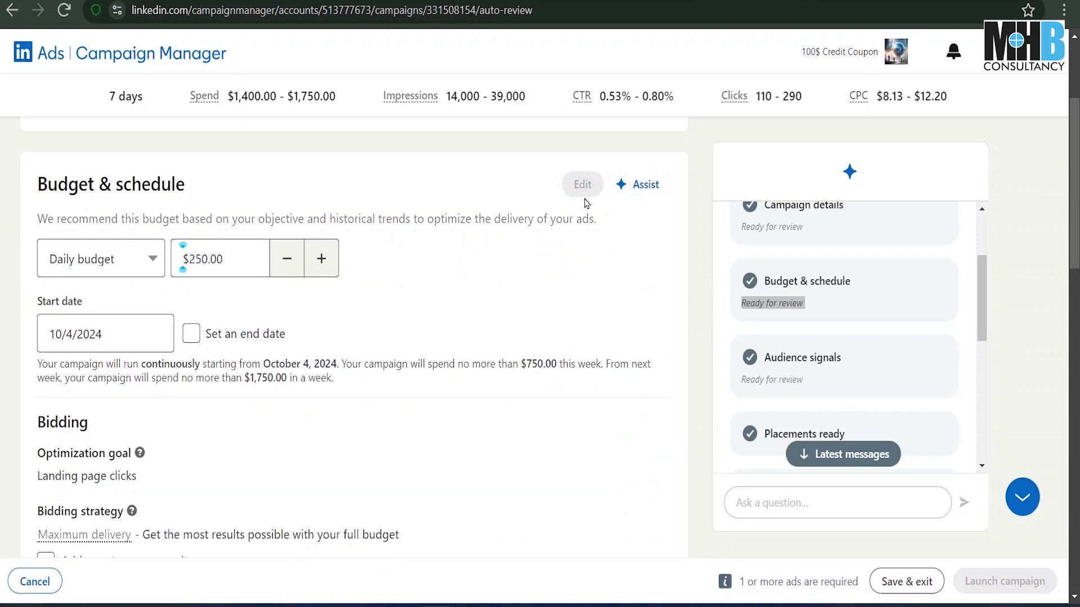
{"action": "left_click", "coordinate": [124, 264]}
{"action": "left_click", "coordinate": [125, 311]}
{"action": "left_click", "coordinate": [208, 262]}
{"action": "double_click", "coordinate": [208, 262]}
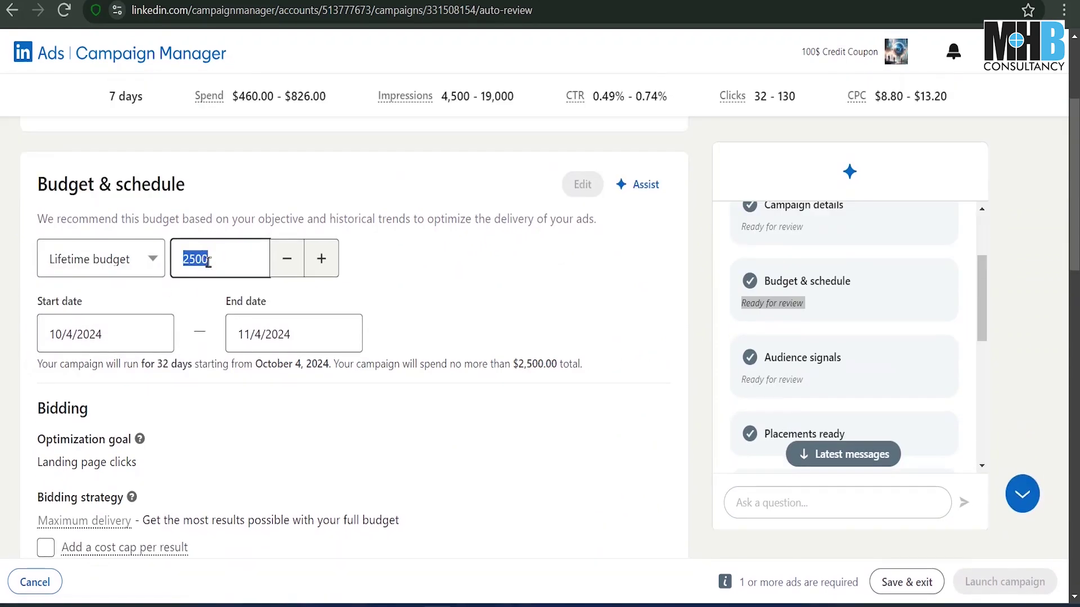
{"action": "type", "text": "100"}
{"action": "left_click", "coordinate": [77, 333]}
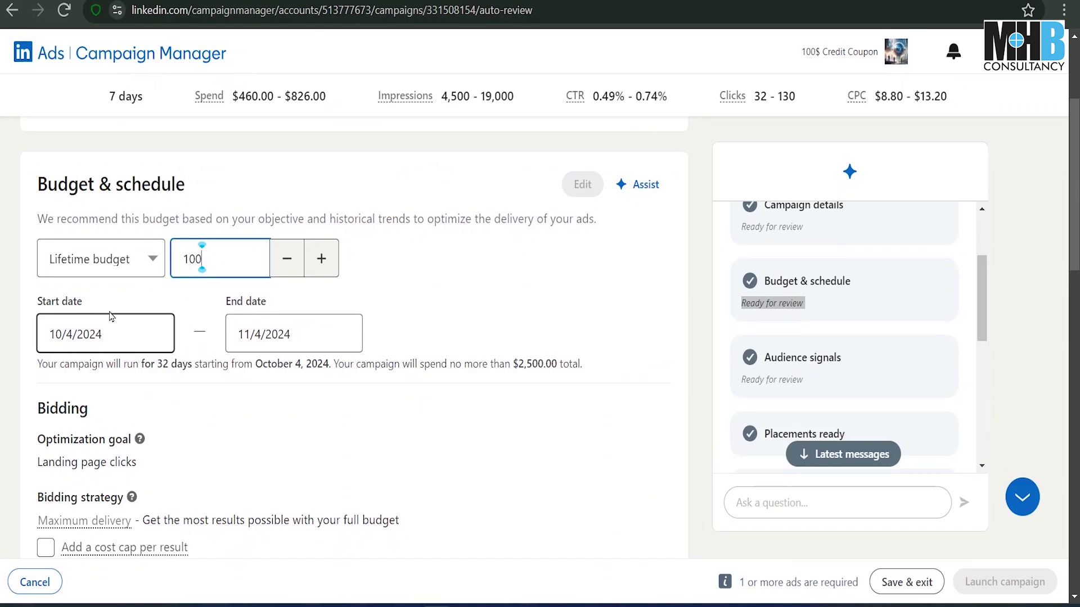
- Schedule the campaign from October 5 to October 10, 2024
{"action": "left_click", "coordinate": [71, 363]}
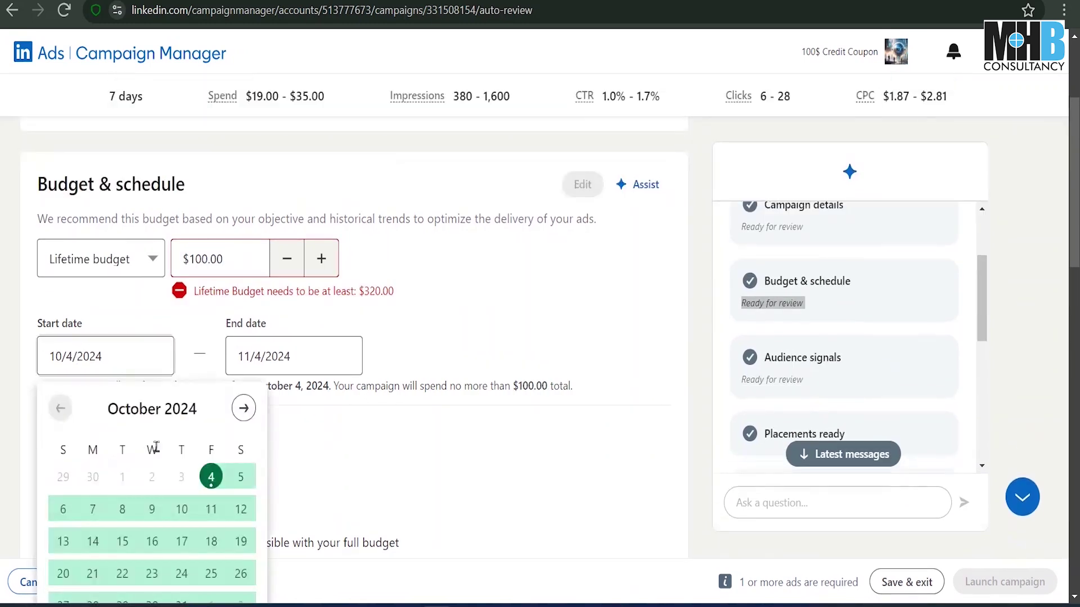
{"action": "left_click", "coordinate": [316, 405]}
{"action": "left_click", "coordinate": [259, 372]}
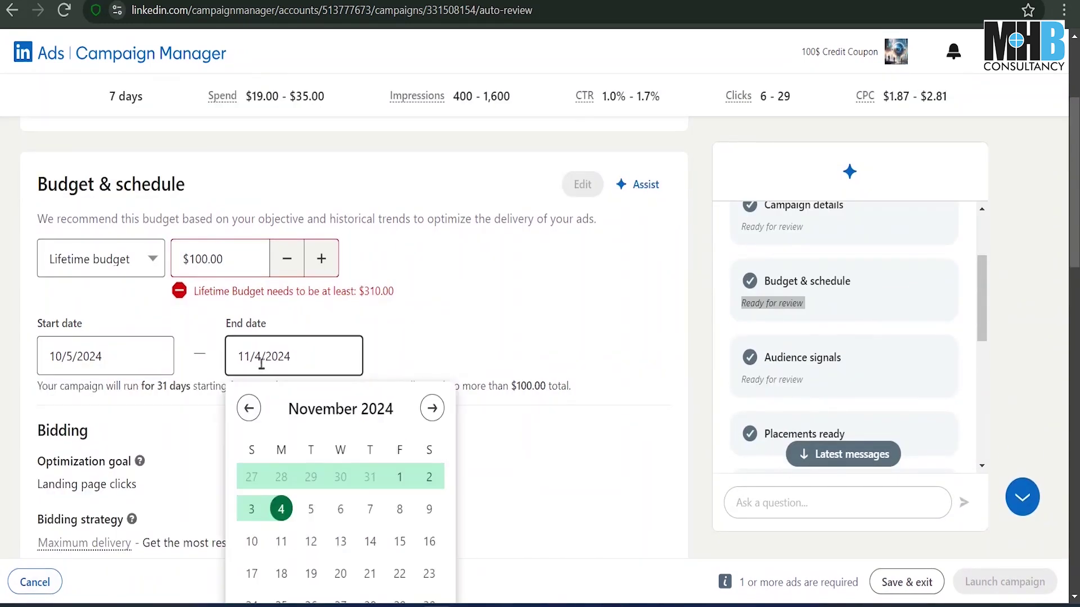
{"action": "left_click", "coordinate": [250, 409]}
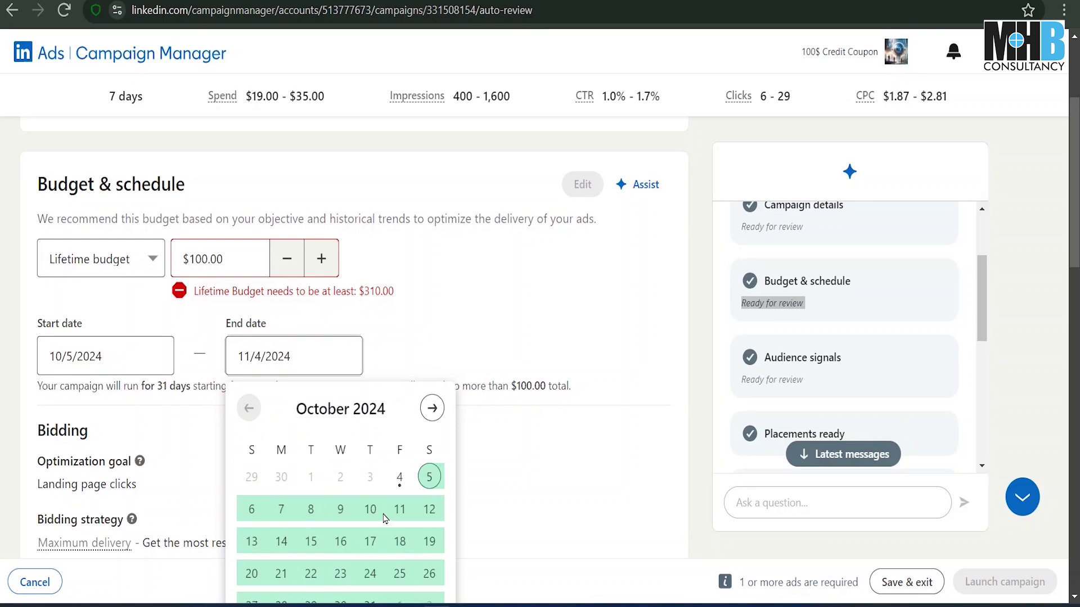
{"action": "left_click", "coordinate": [370, 509]}
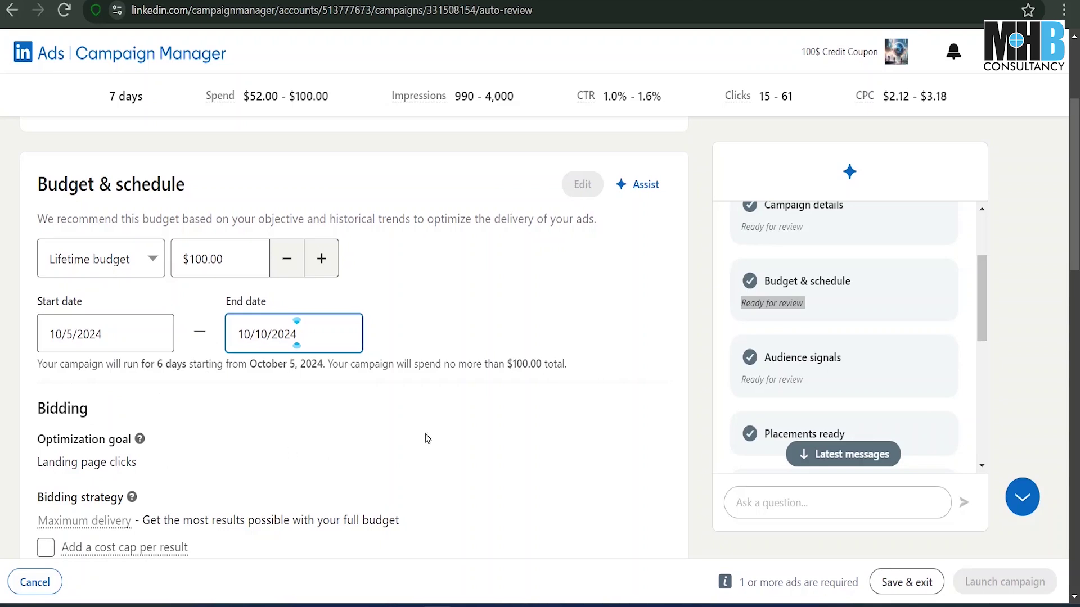
{"action": "scroll", "coordinate": [427, 439], "scroll_direction": "up", "scroll_amount": 5}
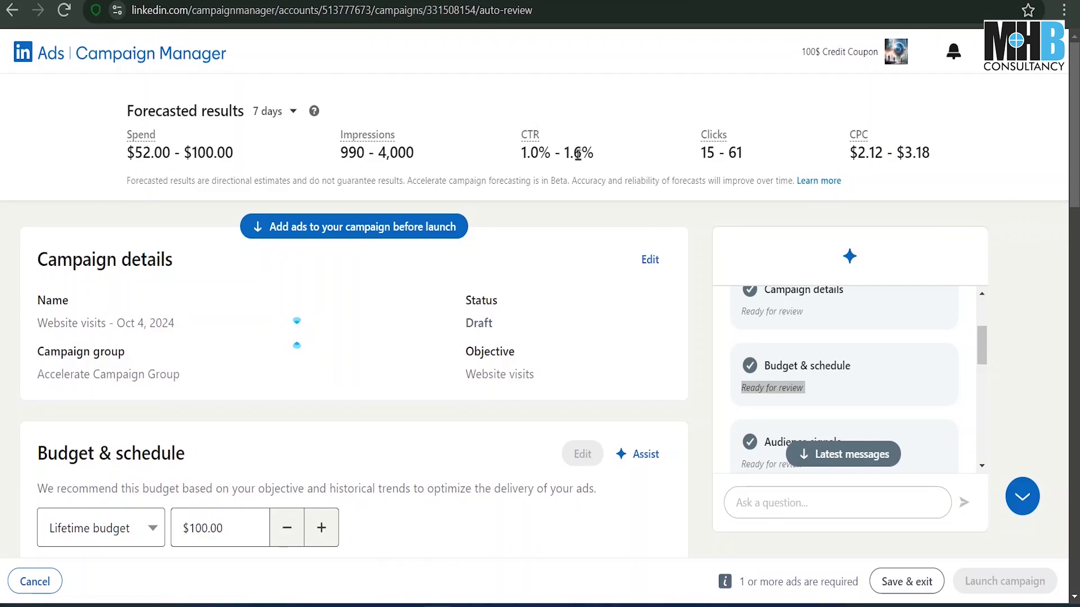
{"action": "left_click_drag", "start_coordinate": [594, 152], "coordinate": [519, 154]}
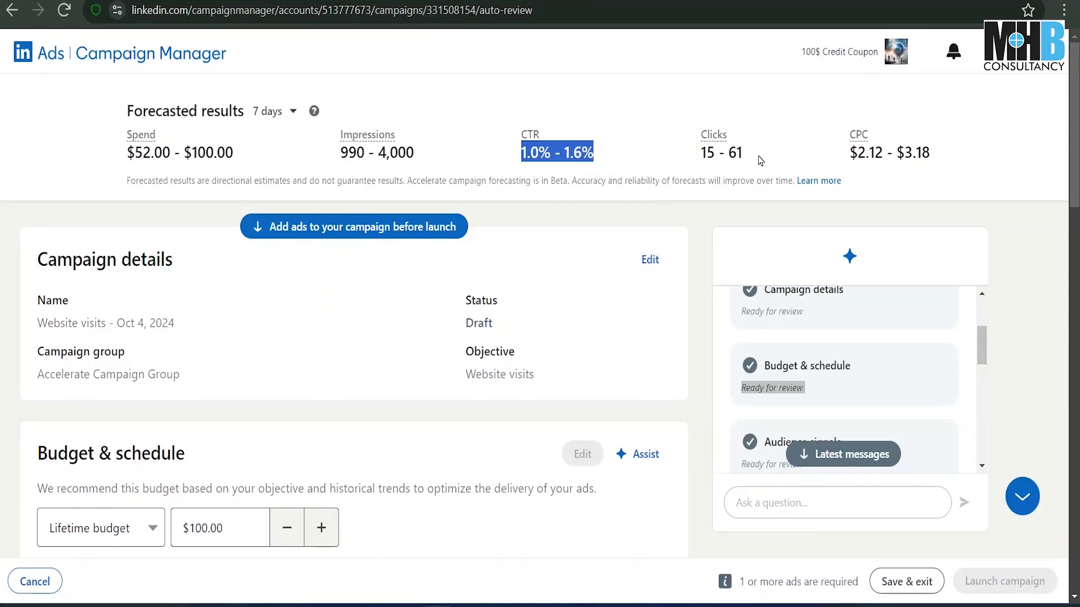
{"action": "left_click_drag", "start_coordinate": [746, 151], "coordinate": [699, 153]}
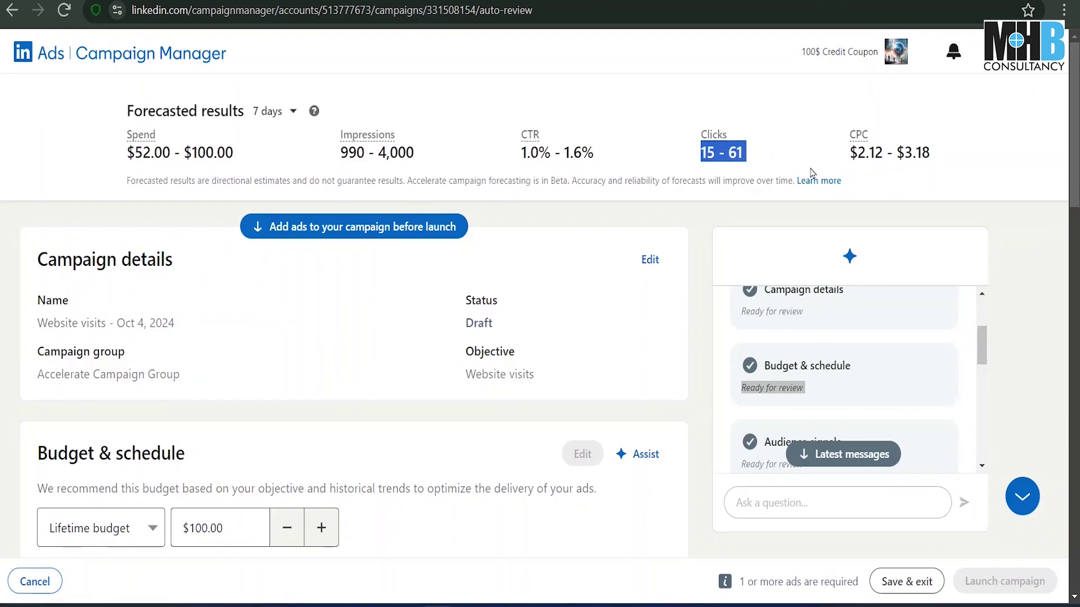
{"action": "mouse_move", "coordinate": [851, 157]}
{"action": "left_mouse_down"}
{"action": "mouse_move", "coordinate": [935, 151]}
{"action": "mouse_move", "coordinate": [849, 161]}
{"action": "left_mouse_up"}
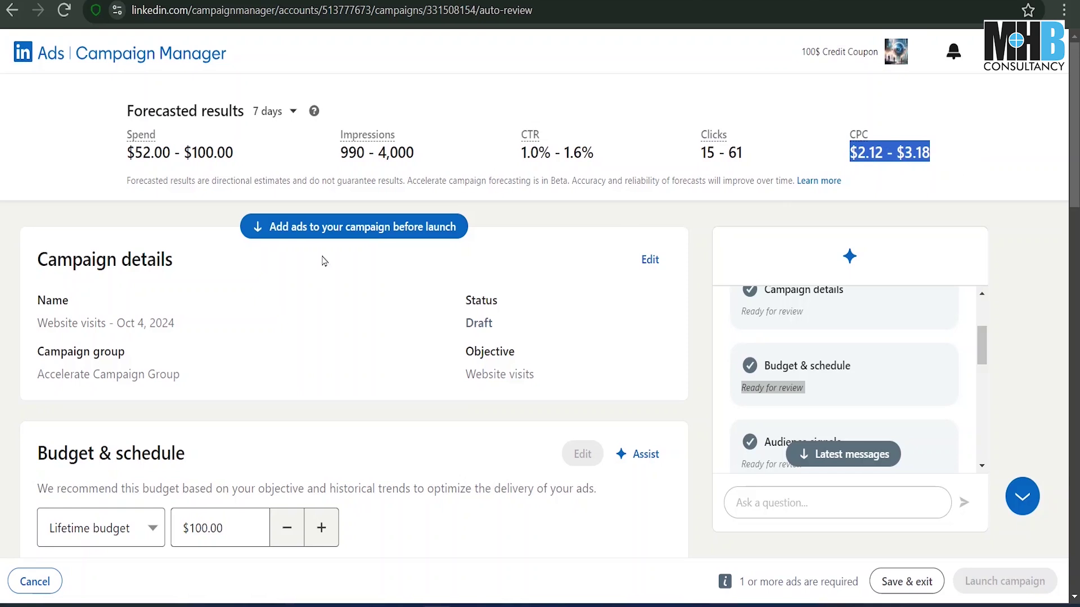
{"action": "scroll", "coordinate": [596, 332], "scroll_direction": "down", "scroll_amount": 5}
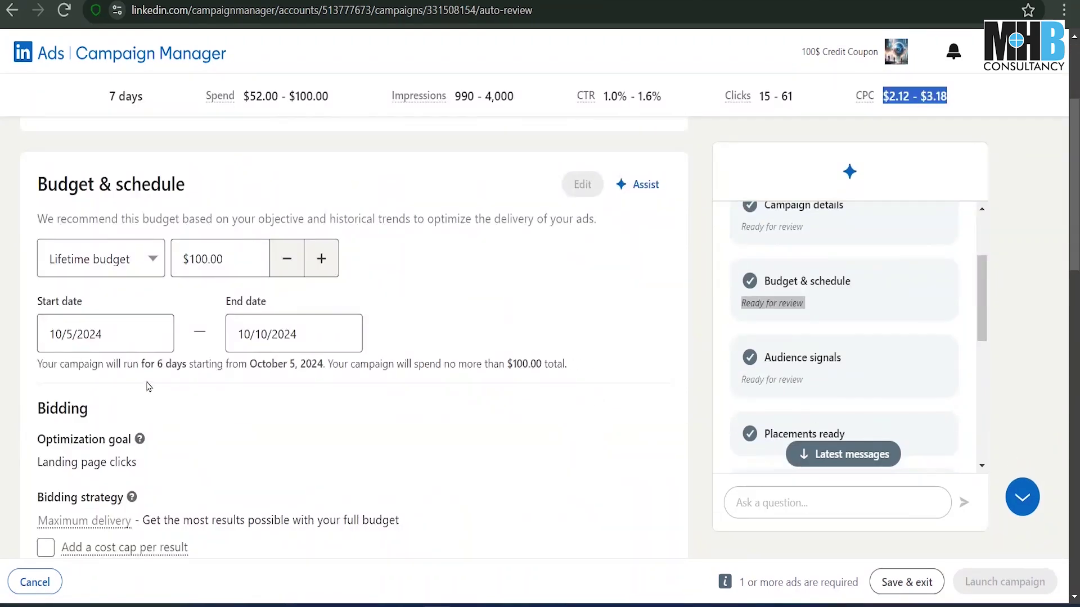
{"action": "scroll", "coordinate": [149, 386], "scroll_direction": "down", "scroll_amount": 3}
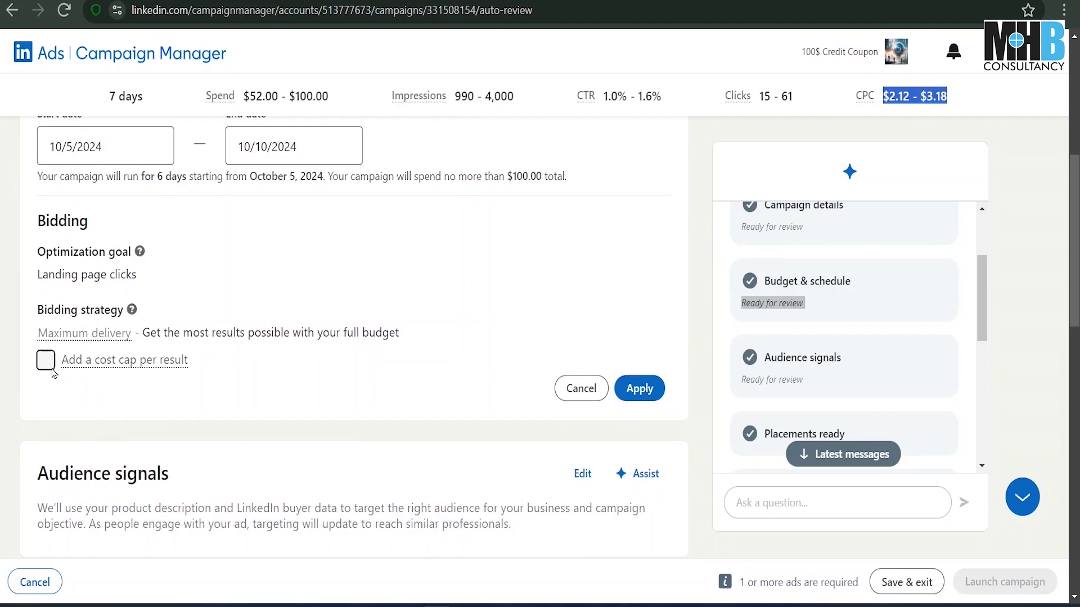
{"action": "left_click", "coordinate": [45, 360]}
{"action": "mouse_move", "coordinate": [116, 373]}
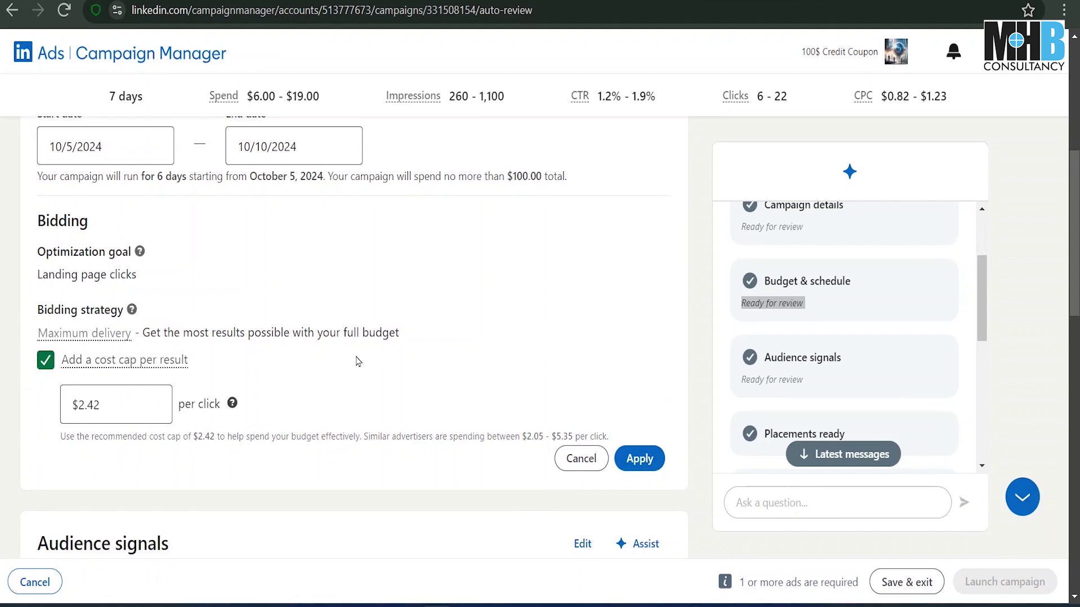
{"action": "left_click", "coordinate": [46, 360]}
{"action": "scroll", "coordinate": [324, 425], "scroll_direction": "up", "scroll_amount": 3}
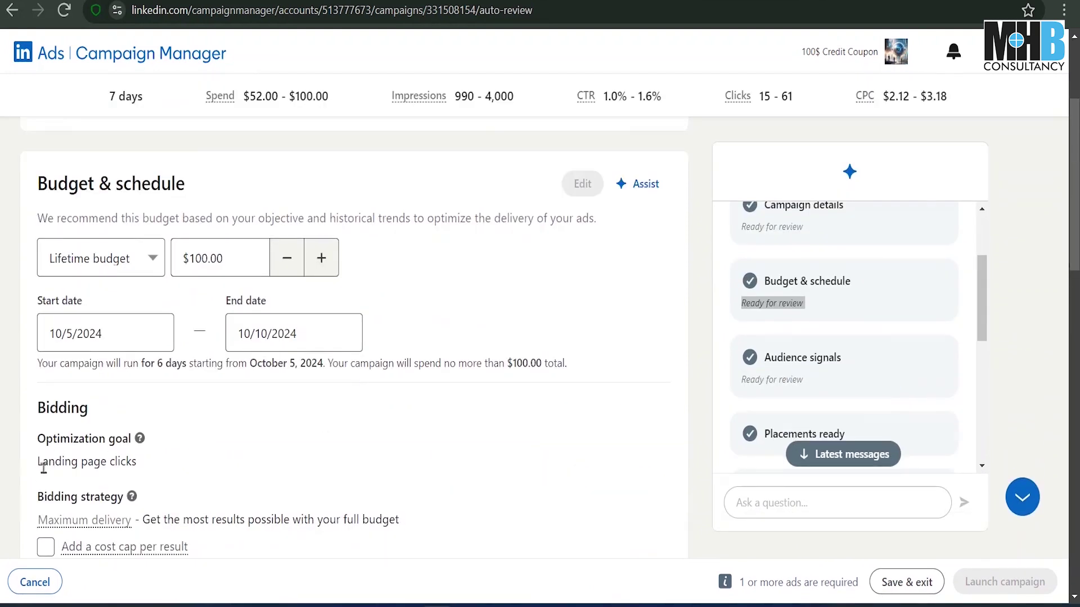
{"action": "mouse_move", "coordinate": [140, 444]}
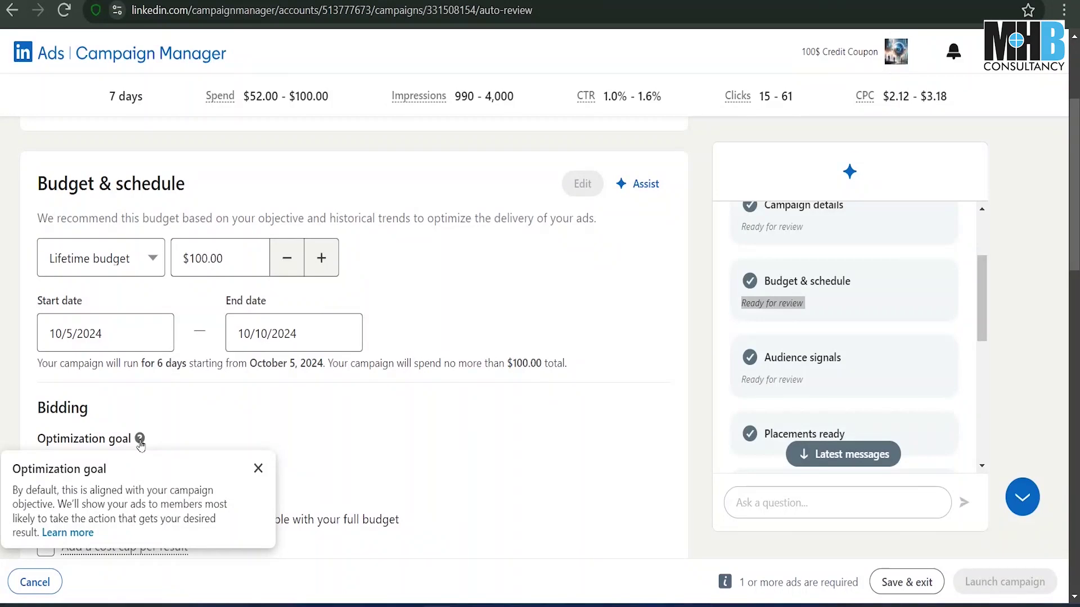
- Apply the $100.00 lifetime budget running 10/5/2024 to 10/10/2024
{"action": "scroll", "coordinate": [441, 426], "scroll_direction": "up", "scroll_amount": 5}
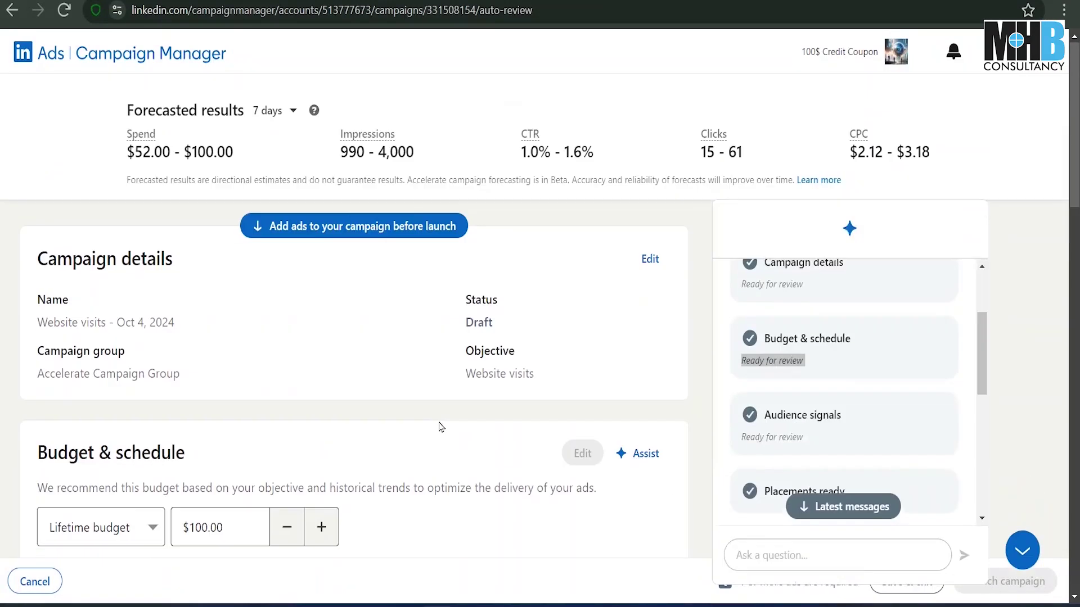
{"action": "scroll", "coordinate": [455, 425], "scroll_direction": "down", "scroll_amount": 8}
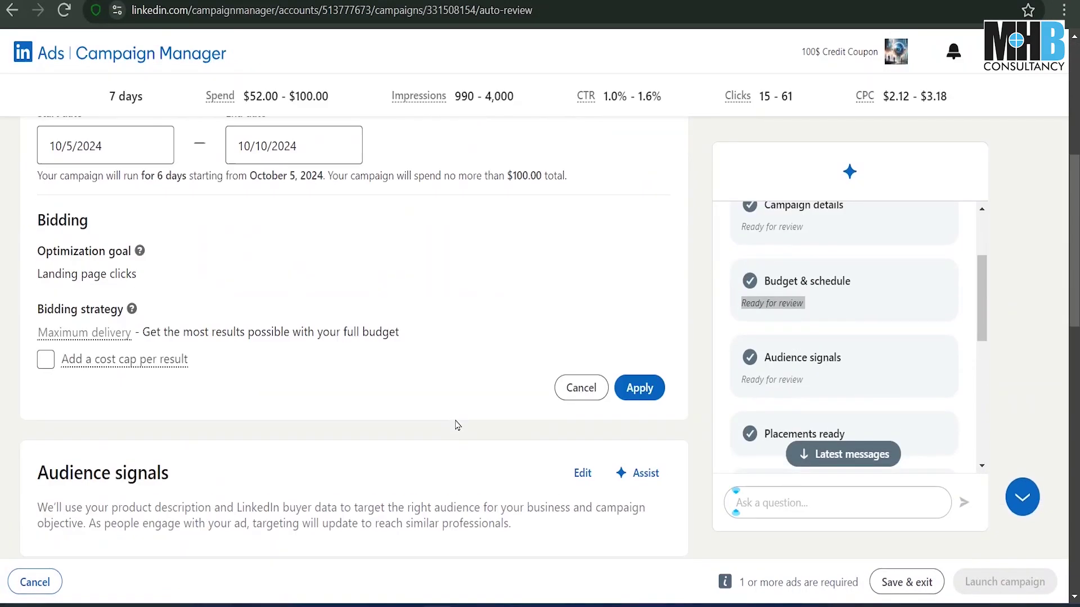
{"action": "left_click", "coordinate": [652, 393]}
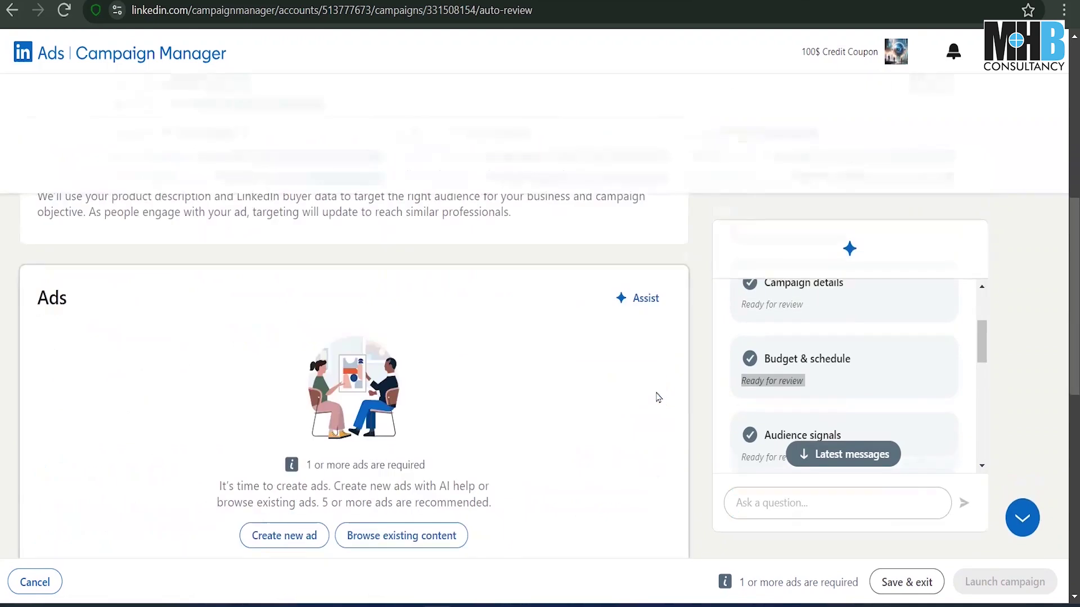
{"action": "scroll", "coordinate": [623, 395], "scroll_direction": "up", "scroll_amount": 4}
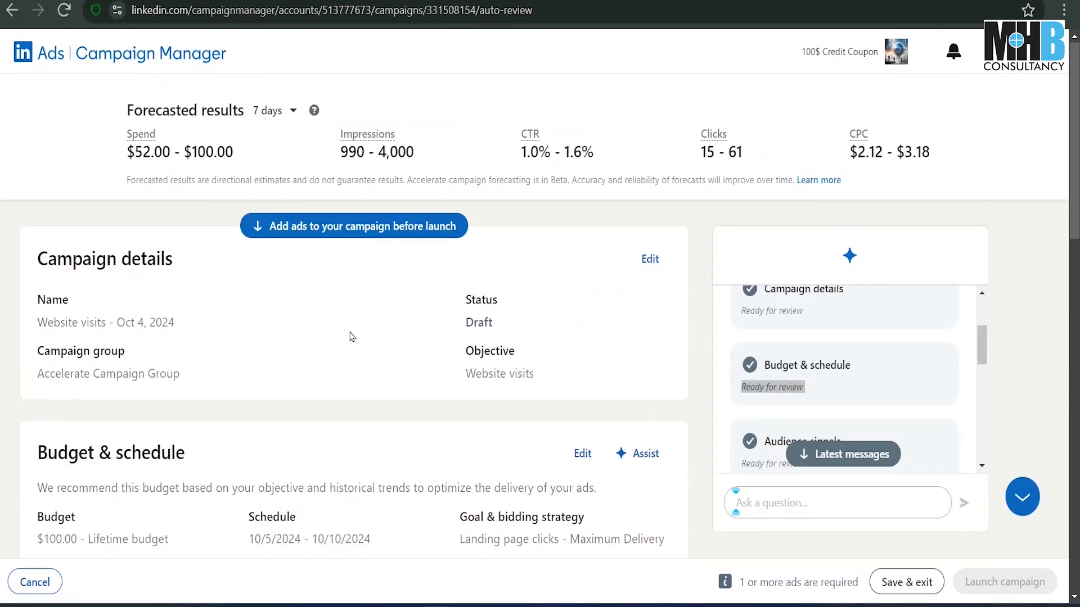
{"action": "scroll", "coordinate": [212, 406], "scroll_direction": "down", "scroll_amount": 5}
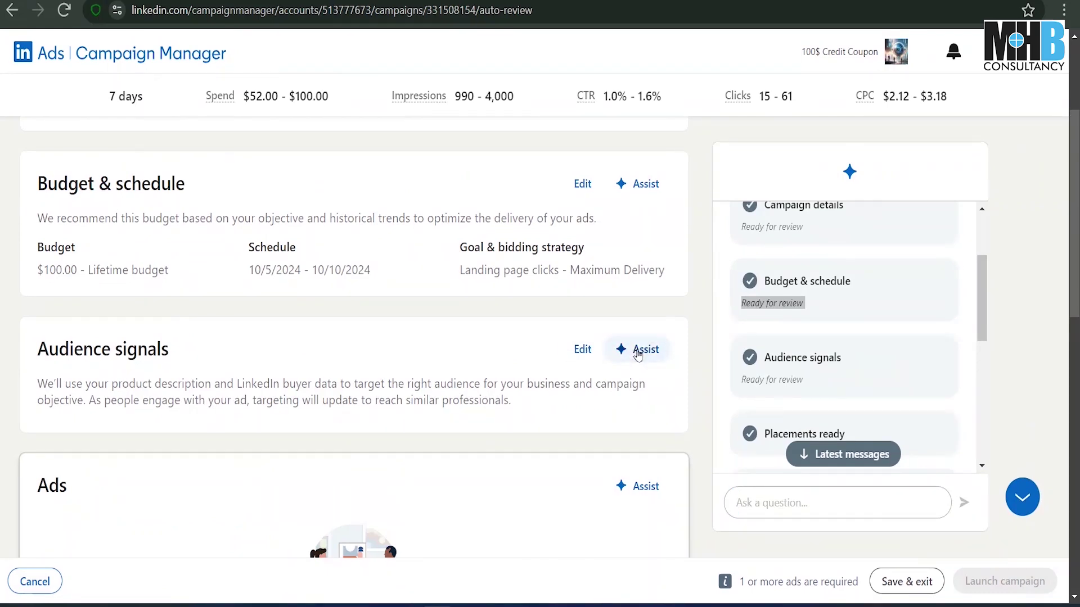
- Replace Pakistan with United States as the included audience location and save it
{"action": "left_click", "coordinate": [583, 349]}
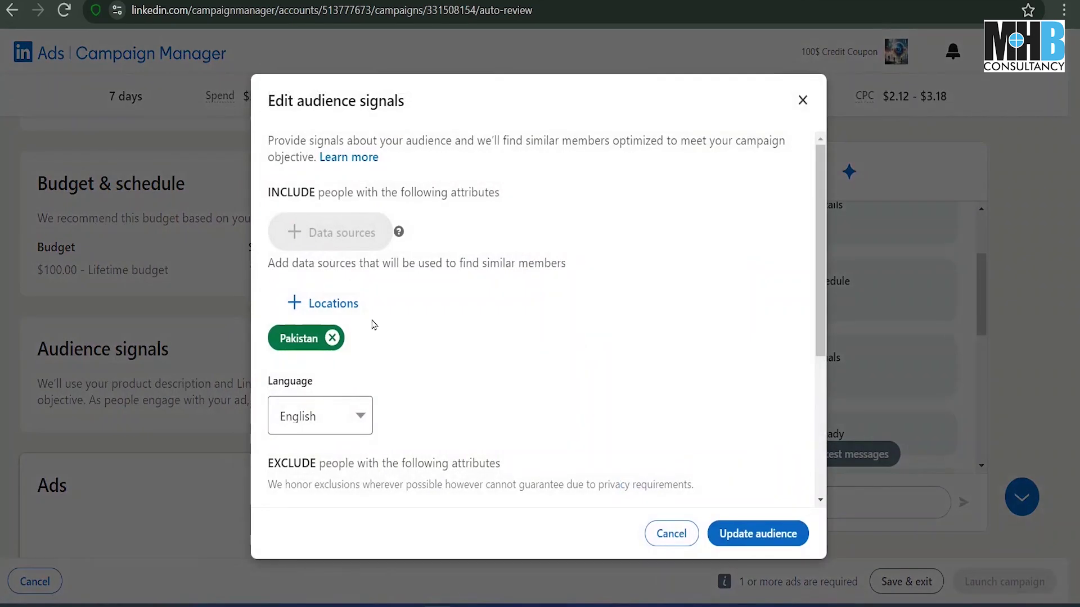
{"action": "left_click", "coordinate": [332, 338]}
{"action": "left_click", "coordinate": [329, 303]}
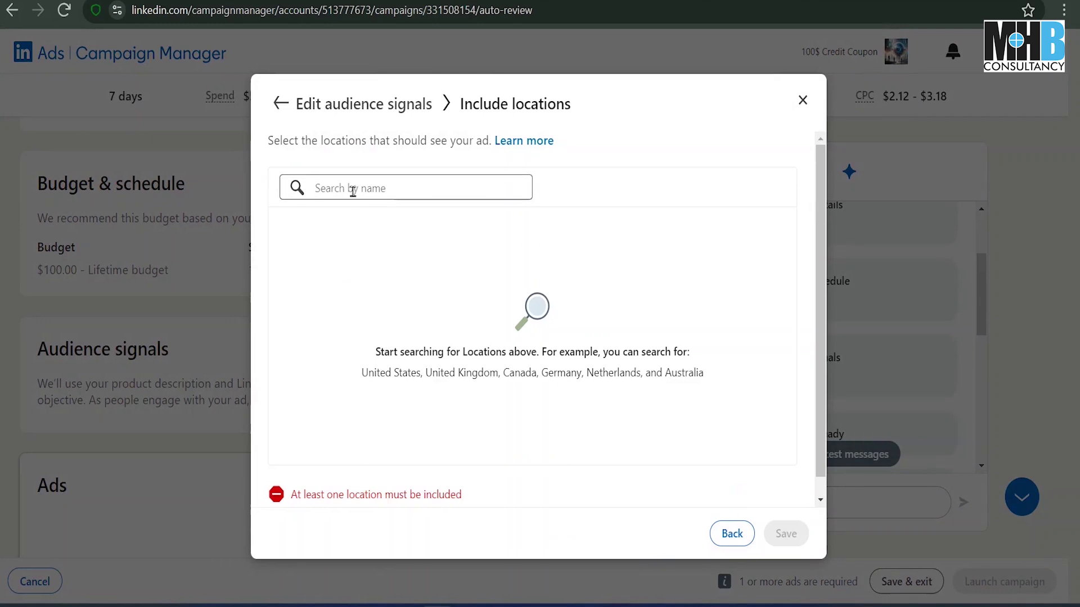
{"action": "type", "text": "ind"}
{"action": "key", "text": "BackSpace"}
{"action": "key", "text": "BackSpace"}
{"action": "key", "text": "BackSpace"}
{"action": "type", "text": "united"}
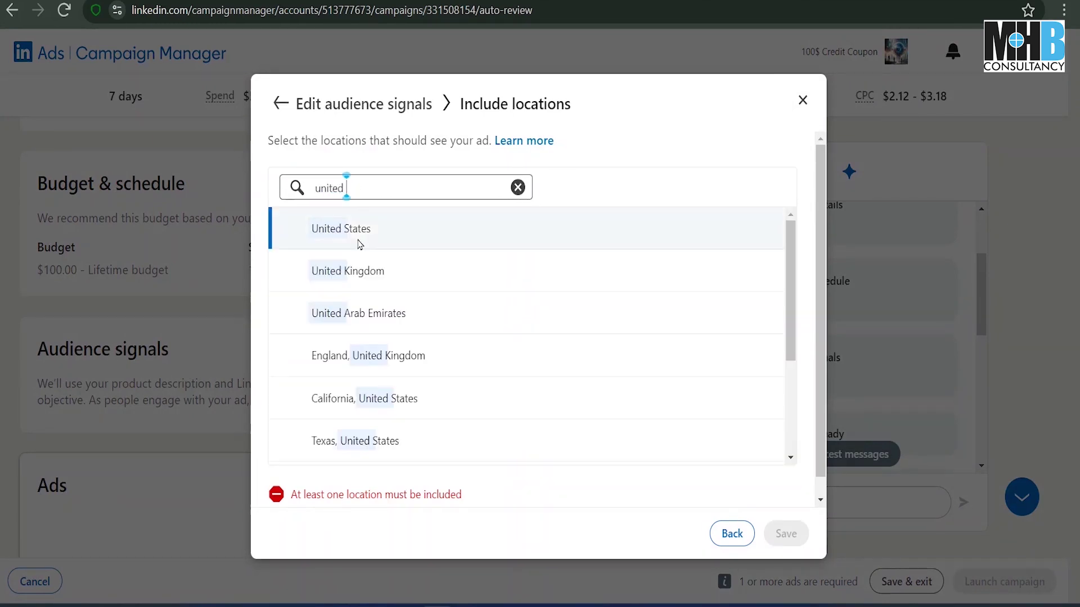
{"action": "left_click", "coordinate": [356, 243]}
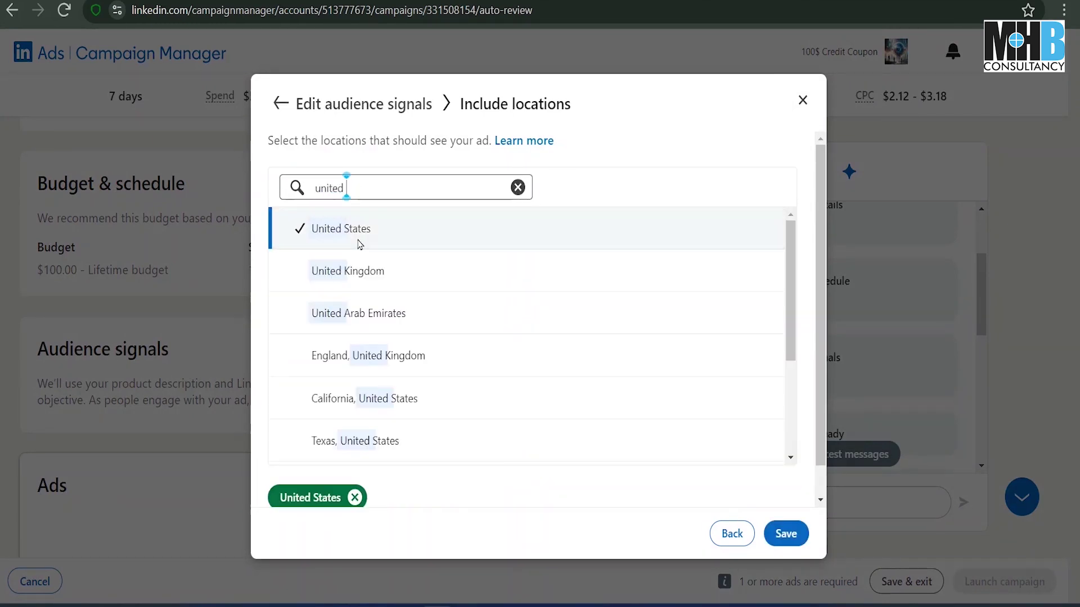
{"action": "left_click", "coordinate": [786, 534]}
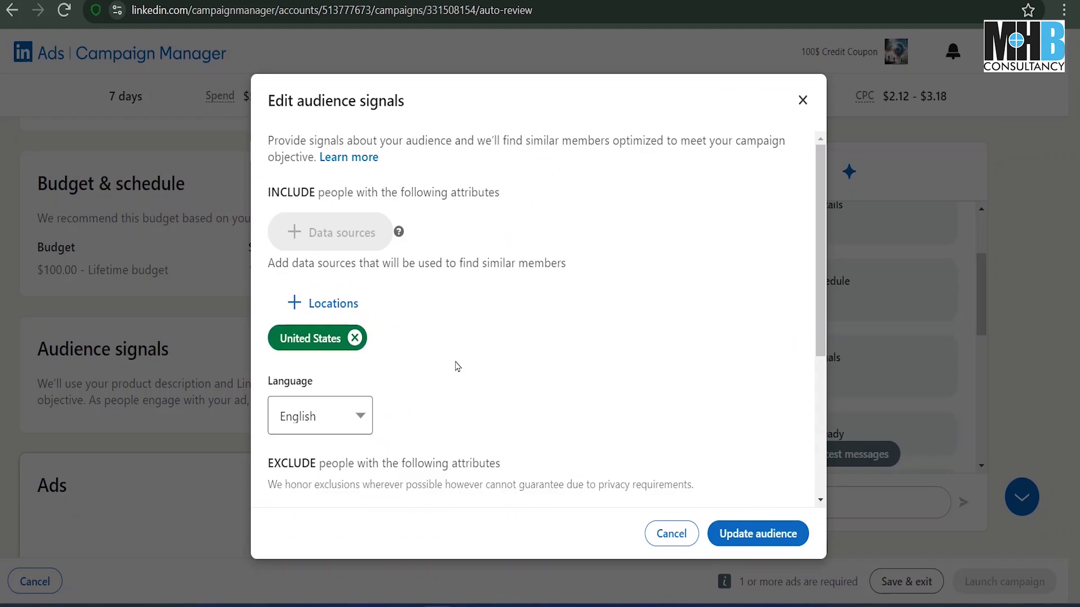
- Review the audience signals text and data sources note, then update the audience
{"action": "scroll", "coordinate": [437, 371], "scroll_direction": "down", "scroll_amount": 2}
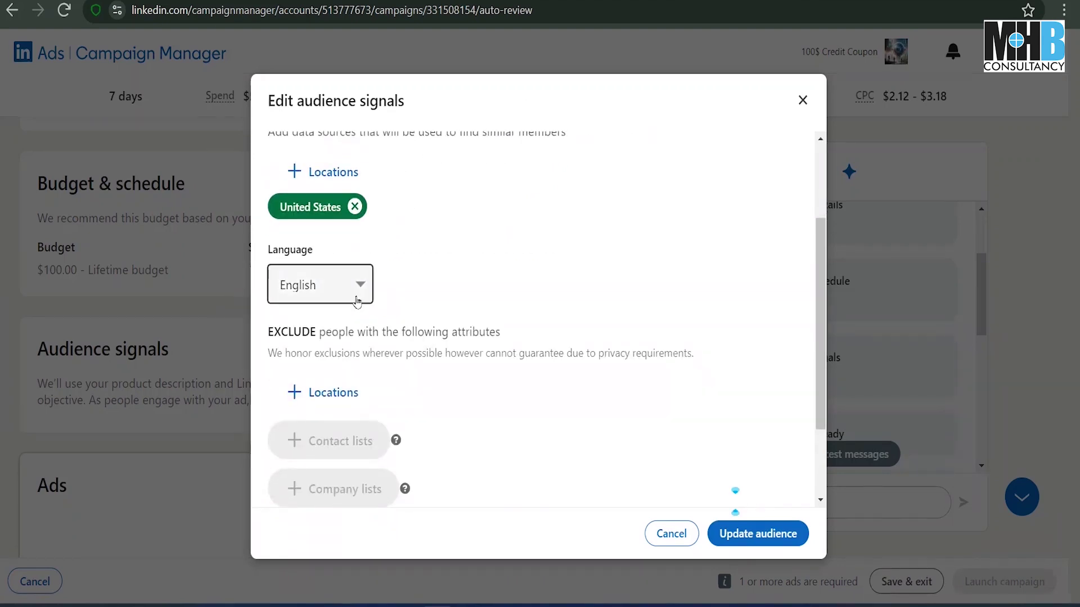
{"action": "triple_click", "coordinate": [299, 356]}
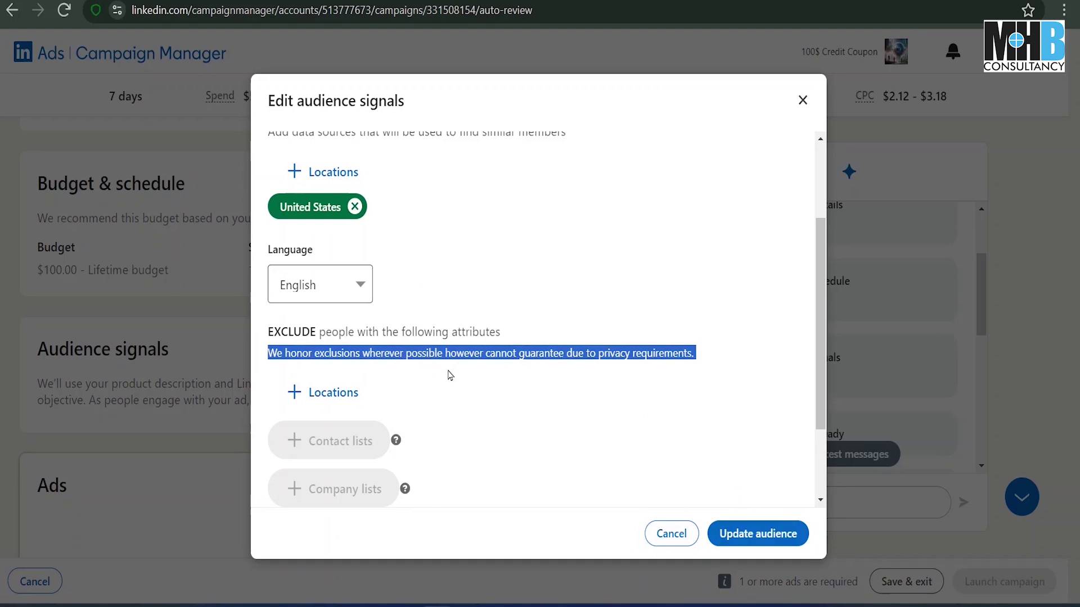
{"action": "scroll", "coordinate": [450, 375], "scroll_direction": "up", "scroll_amount": 3}
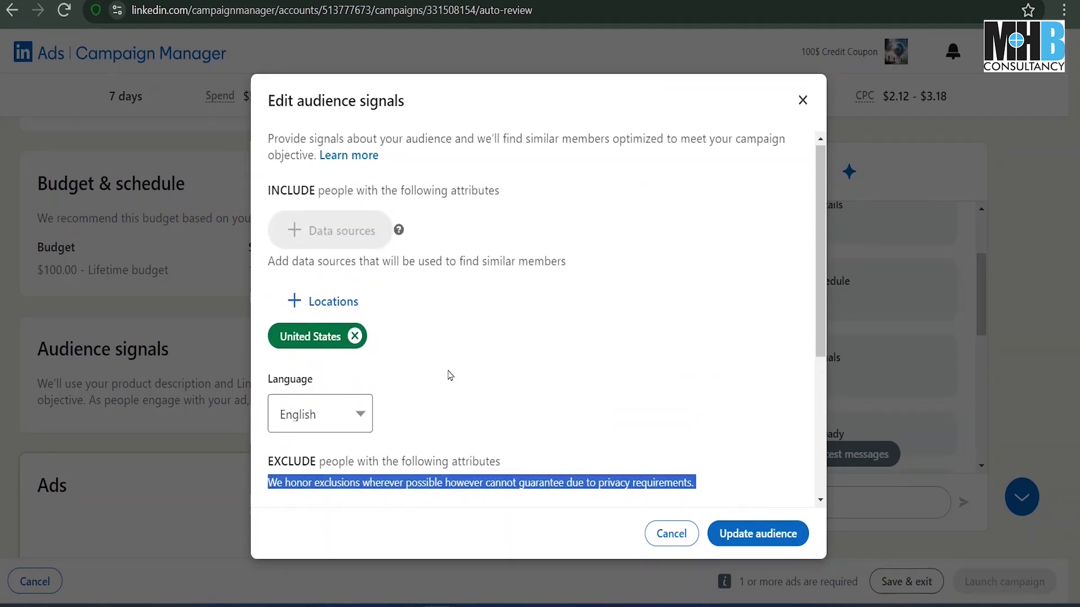
{"action": "scroll", "coordinate": [450, 375], "scroll_direction": "down", "scroll_amount": 4}
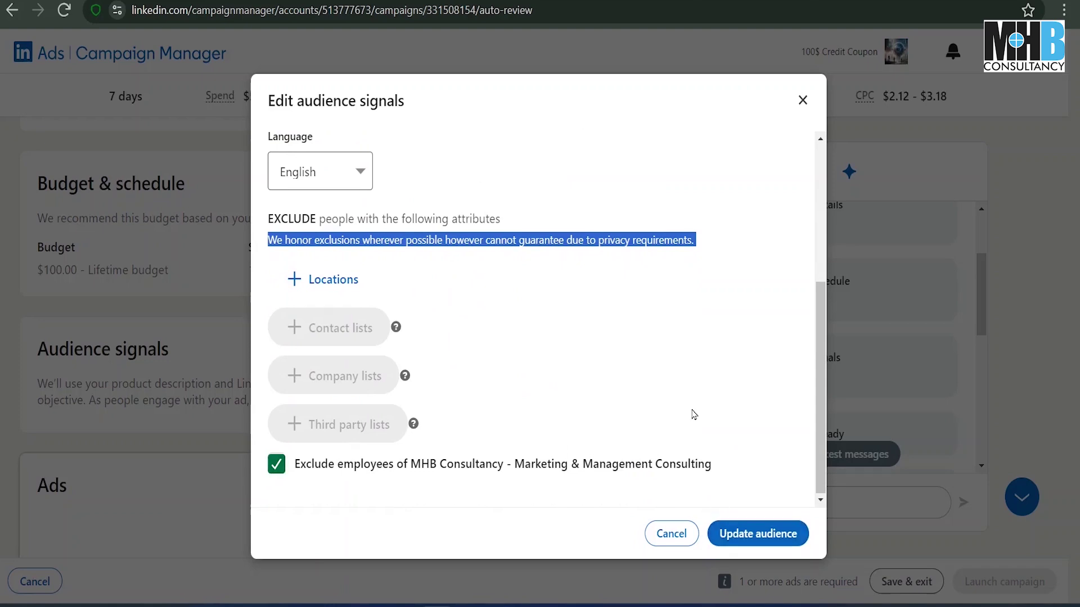
{"action": "scroll", "coordinate": [692, 411], "scroll_direction": "up", "scroll_amount": 4}
{"action": "double_click", "coordinate": [375, 105]}
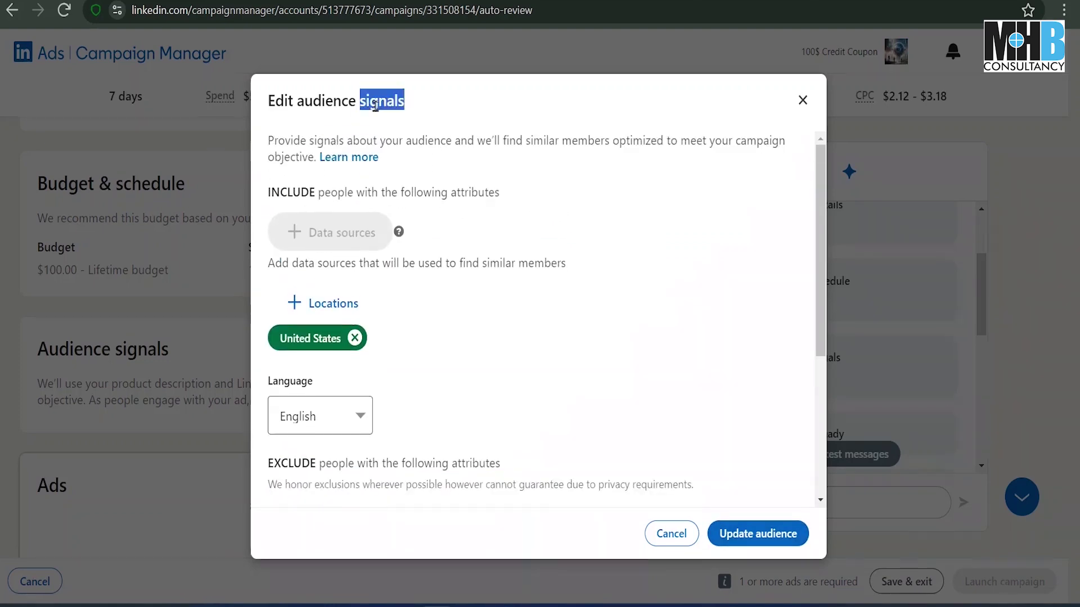
{"action": "left_click_drag", "start_coordinate": [309, 141], "coordinate": [785, 137]}
{"action": "left_click", "coordinate": [359, 192]}
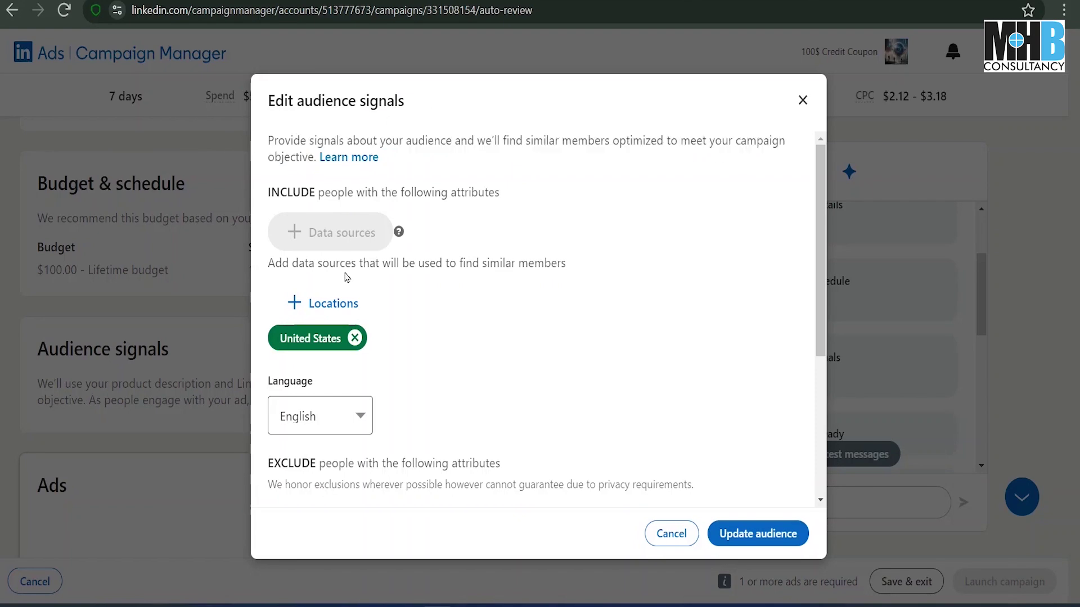
{"action": "left_click", "coordinate": [399, 234]}
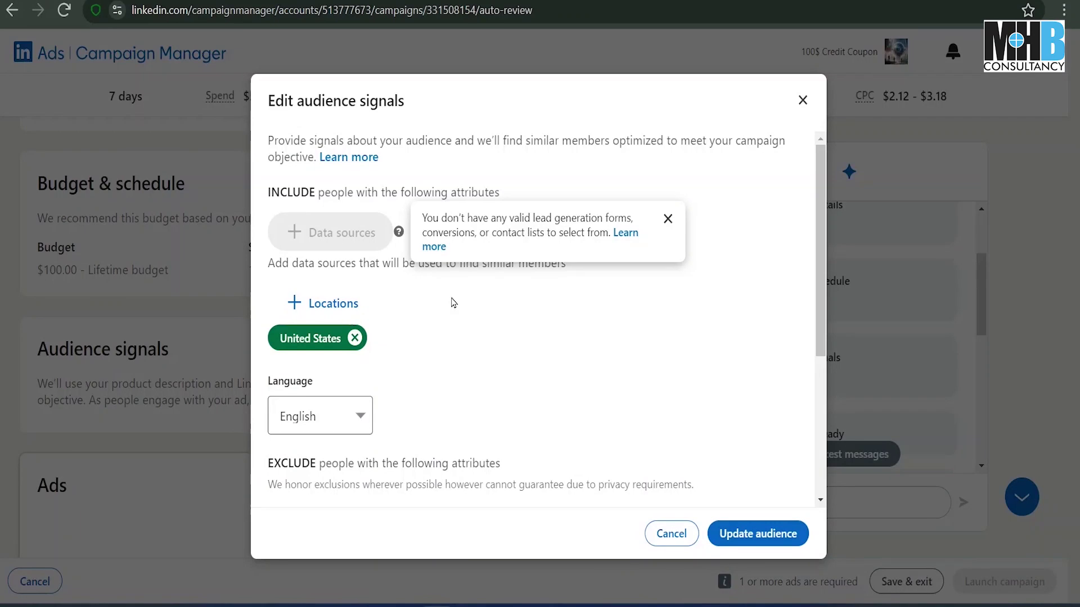
{"action": "left_click", "coordinate": [464, 325]}
{"action": "scroll", "coordinate": [464, 325], "scroll_direction": "down", "scroll_amount": 5}
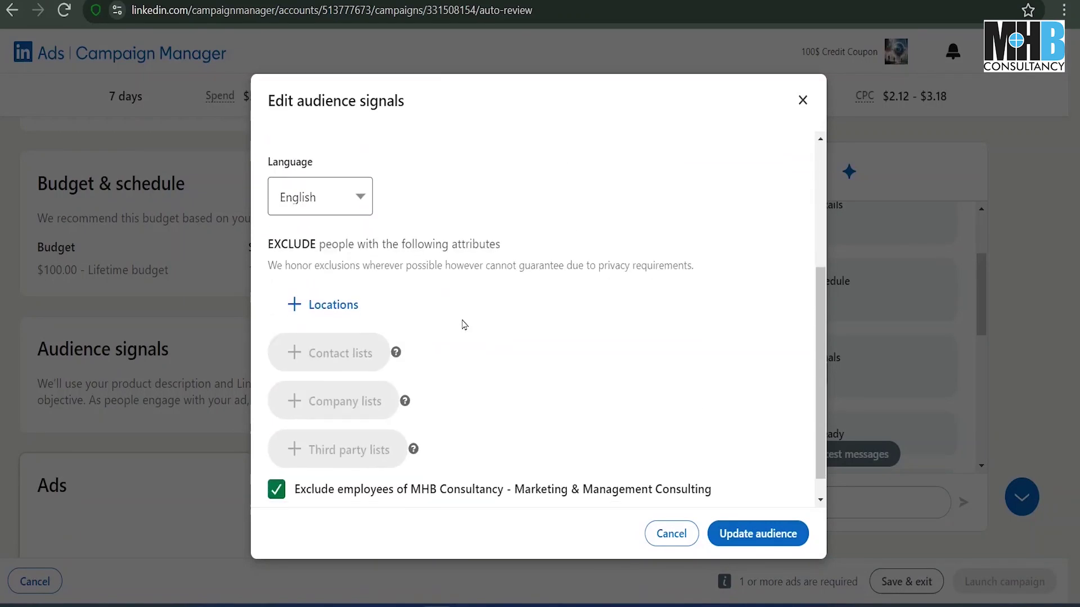
{"action": "left_click", "coordinate": [768, 534]}
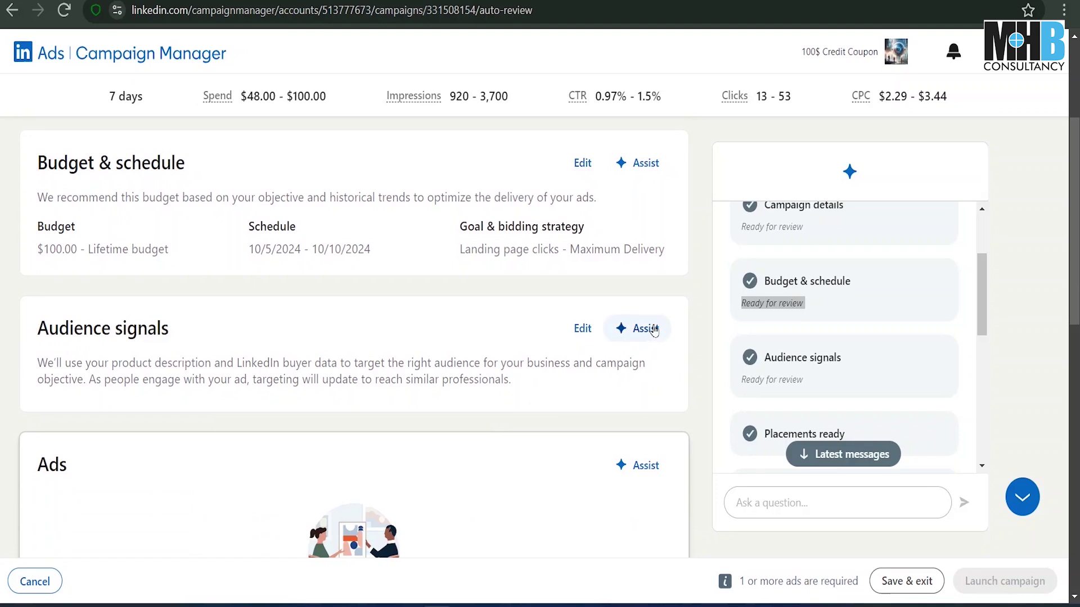
- Browse existing content and set the Content Hub source to the company Page
{"action": "scroll", "coordinate": [622, 354], "scroll_direction": "down", "scroll_amount": 5}
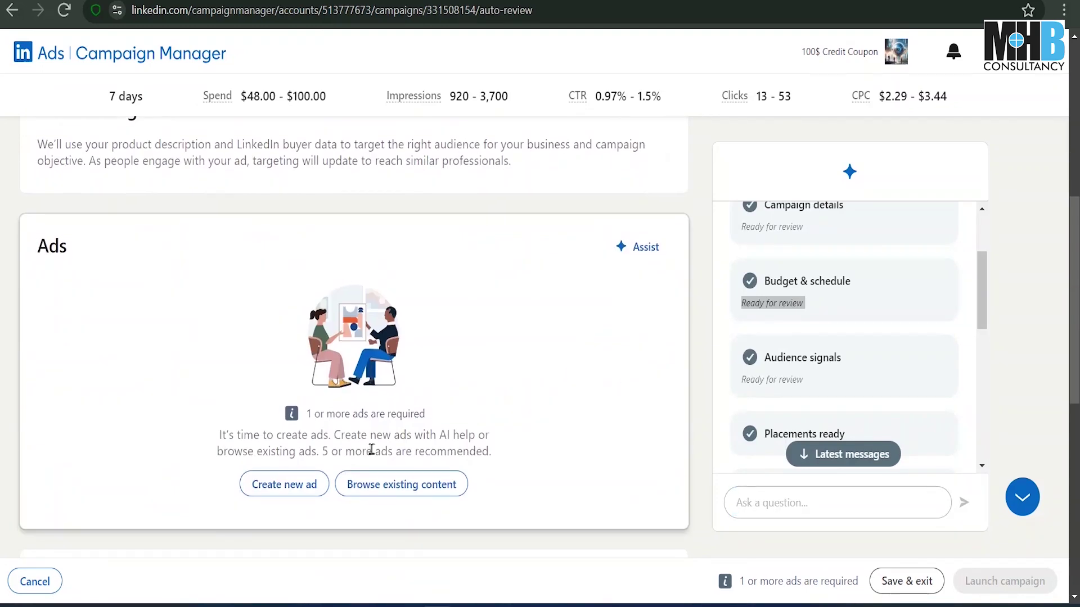
{"action": "scroll", "coordinate": [370, 452], "scroll_direction": "down", "scroll_amount": 2}
{"action": "scroll", "coordinate": [371, 453], "scroll_direction": "up", "scroll_amount": 1}
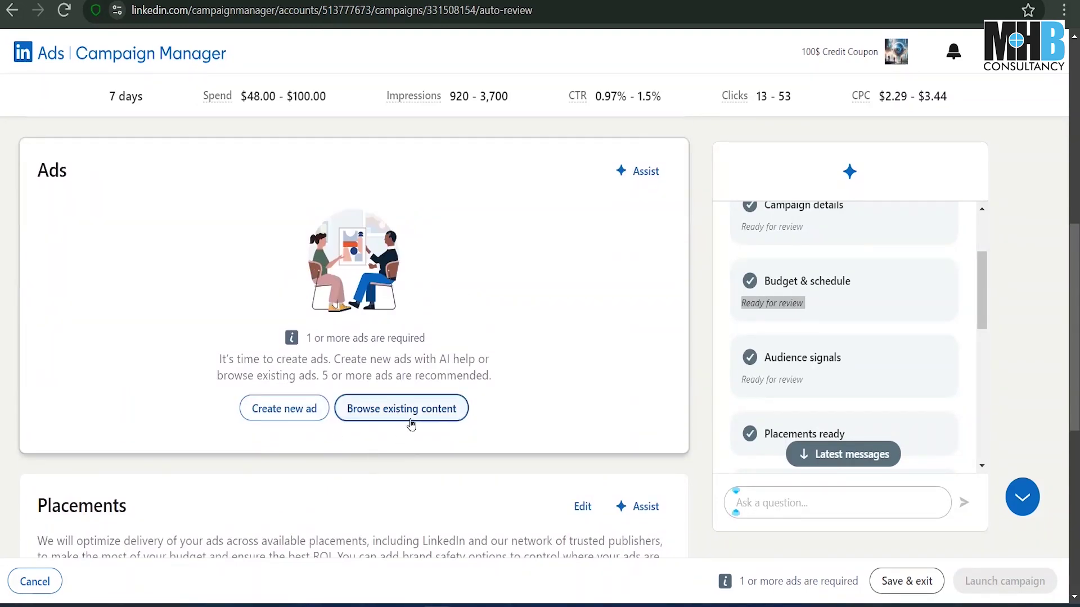
{"action": "left_click", "coordinate": [441, 419]}
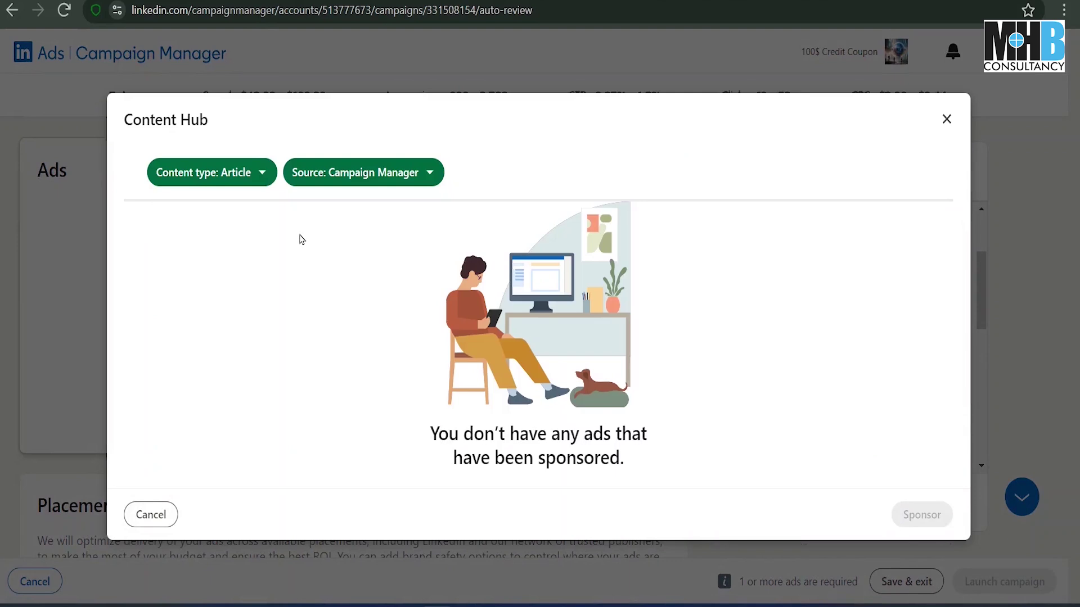
{"action": "left_click", "coordinate": [346, 187]}
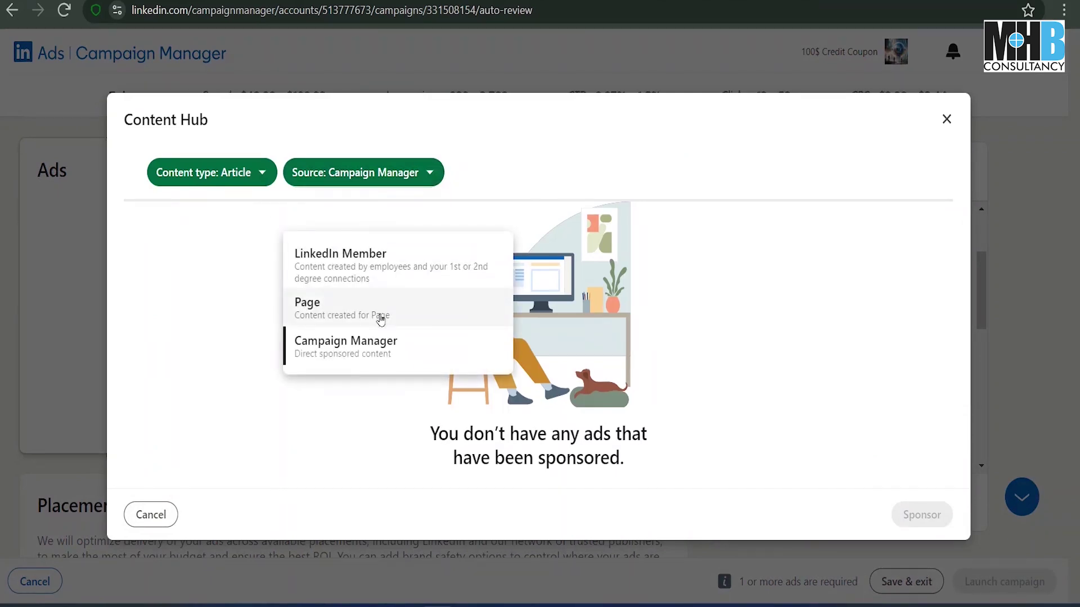
{"action": "left_click", "coordinate": [426, 323]}
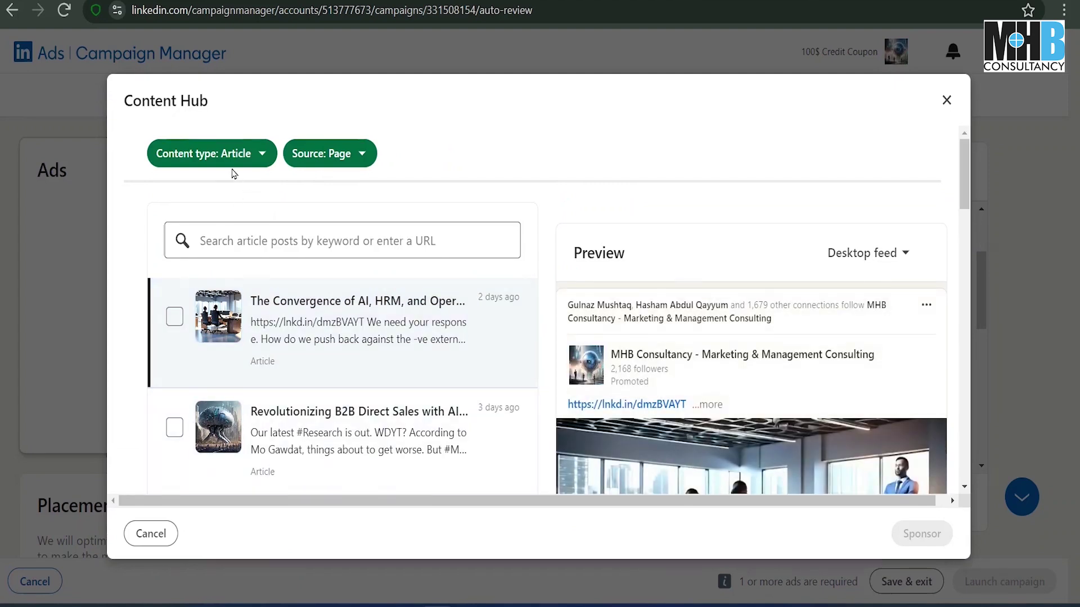
- Tick the first MHB Consultancy article post in the Content Hub list
{"action": "scroll", "coordinate": [266, 410], "scroll_direction": "down", "scroll_amount": 1}
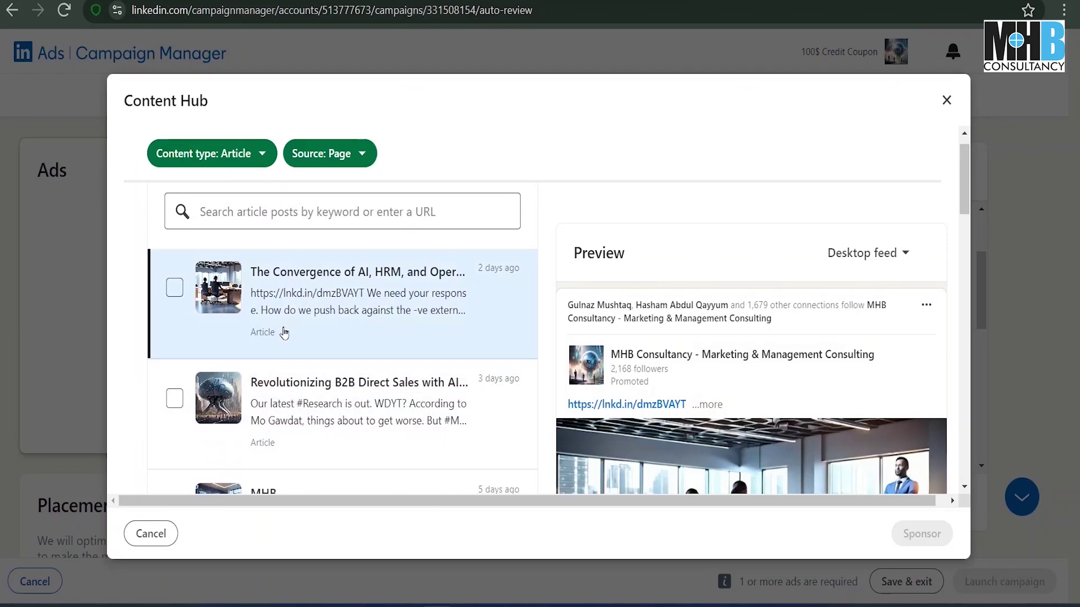
{"action": "scroll", "coordinate": [478, 310], "scroll_direction": "down", "scroll_amount": 3}
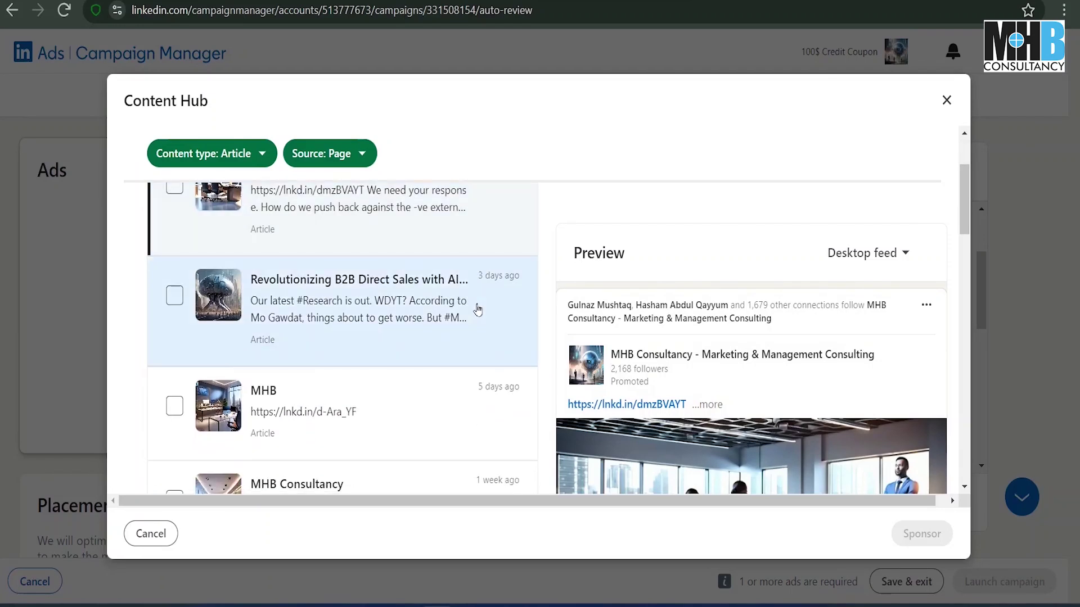
{"action": "scroll", "coordinate": [478, 310], "scroll_direction": "down", "scroll_amount": 4}
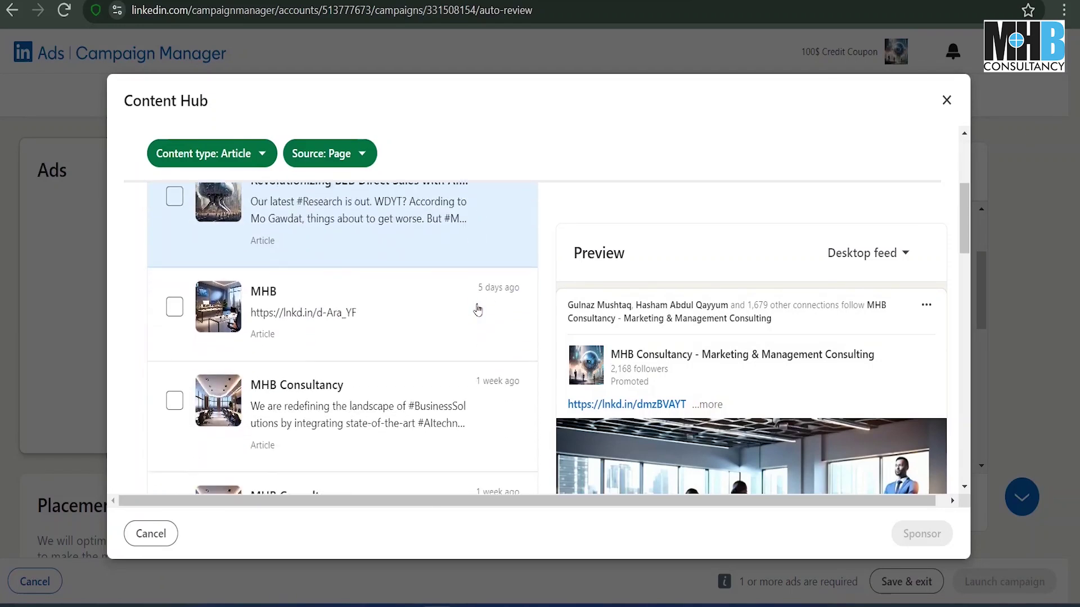
{"action": "scroll", "coordinate": [465, 391], "scroll_direction": "down", "scroll_amount": 1}
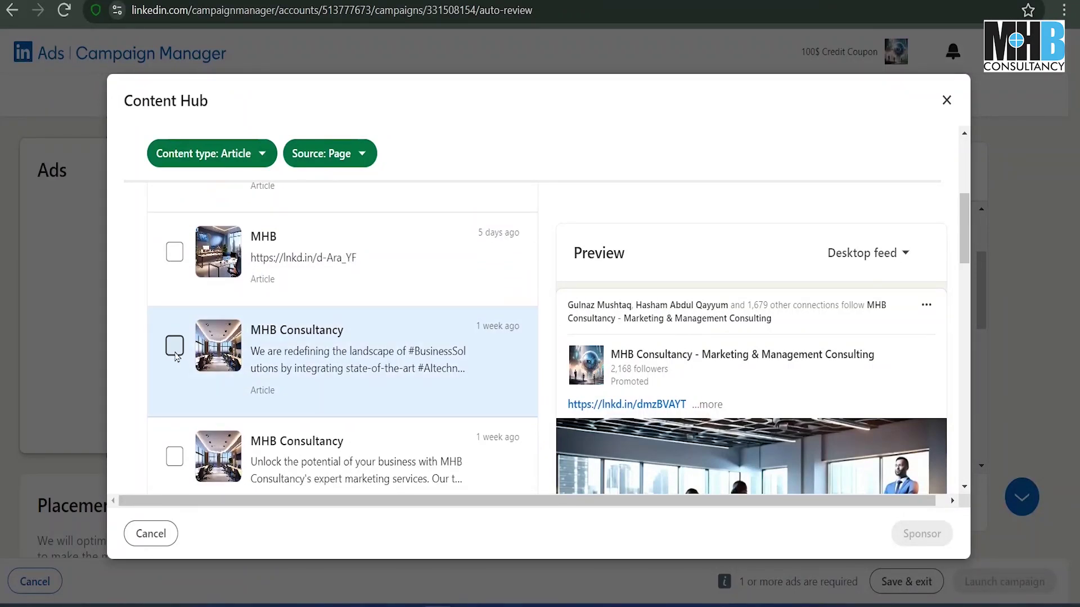
{"action": "left_click", "coordinate": [175, 345]}
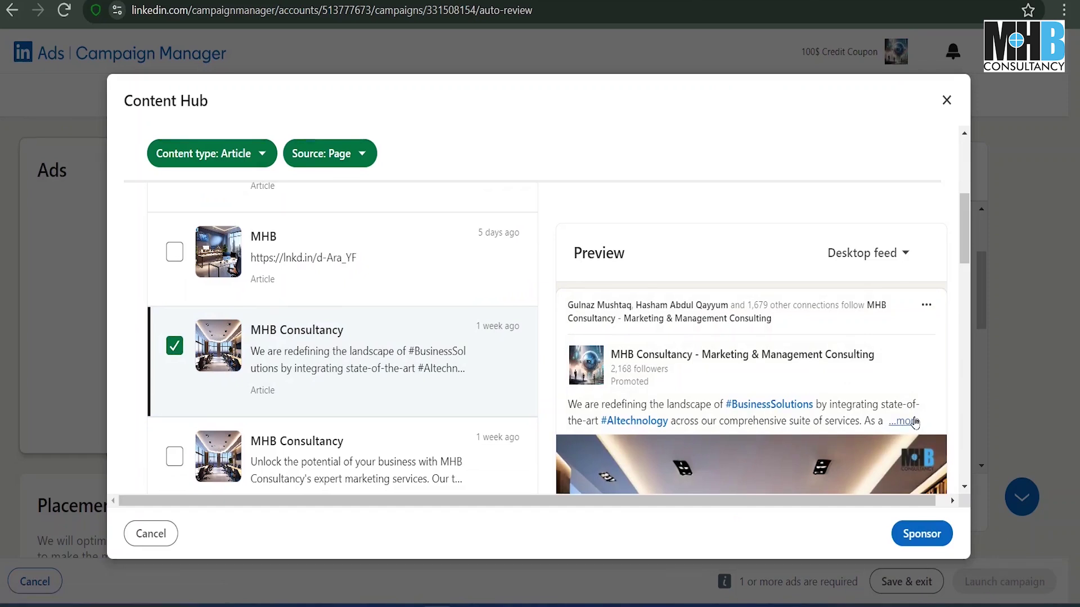
- Expand the post's full text in the preview and highlight its LinkedIn mention
{"action": "left_click", "coordinate": [904, 421]}
{"action": "scroll", "coordinate": [914, 424], "scroll_direction": "down", "scroll_amount": 3}
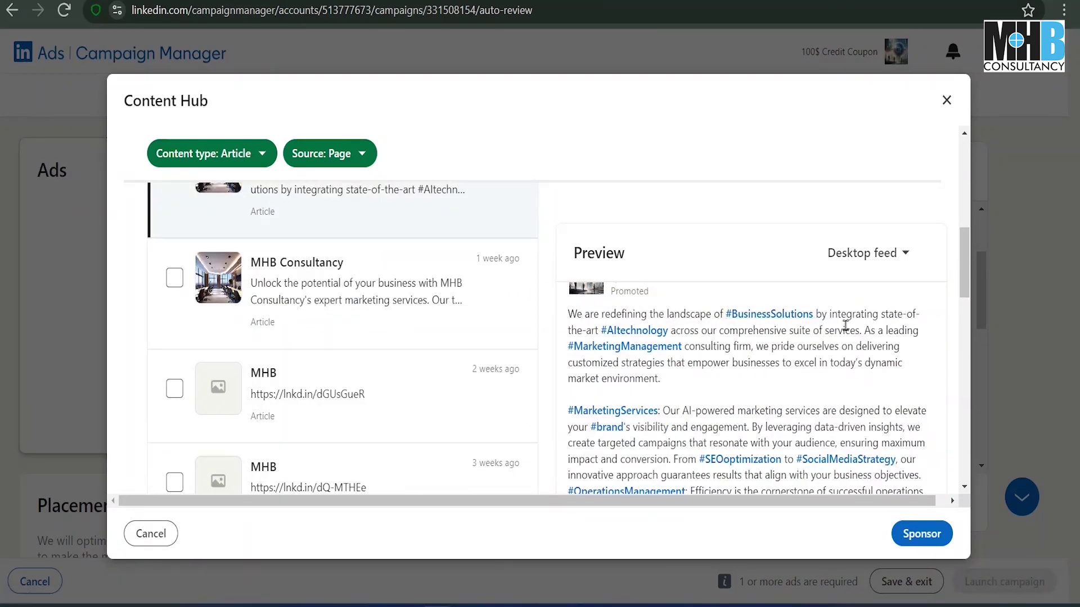
{"action": "scroll", "coordinate": [844, 355], "scroll_direction": "down", "scroll_amount": 2}
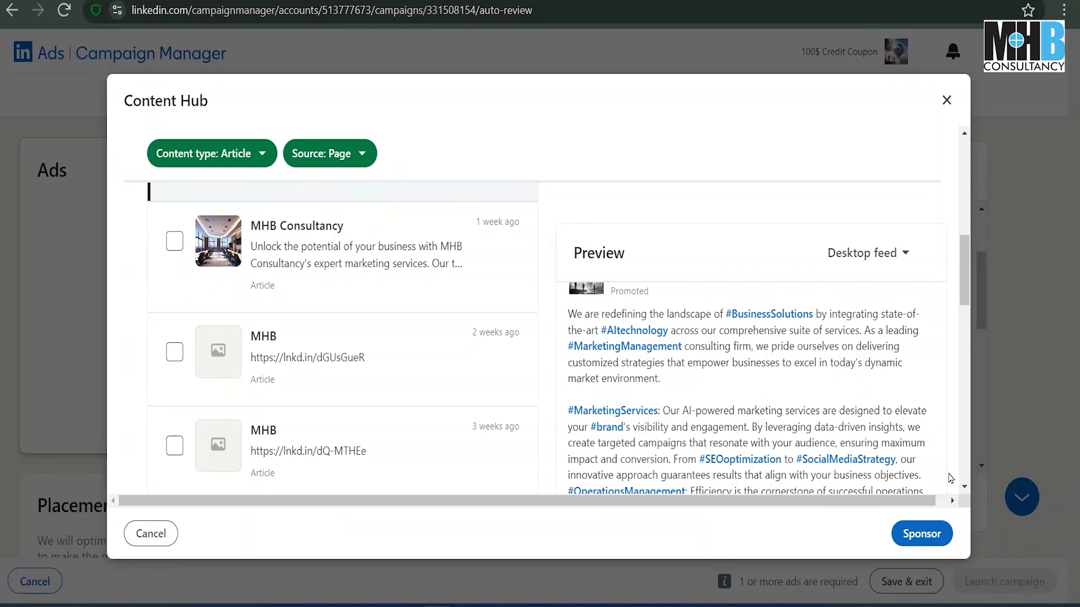
{"action": "scroll", "coordinate": [950, 479], "scroll_direction": "down", "scroll_amount": 2}
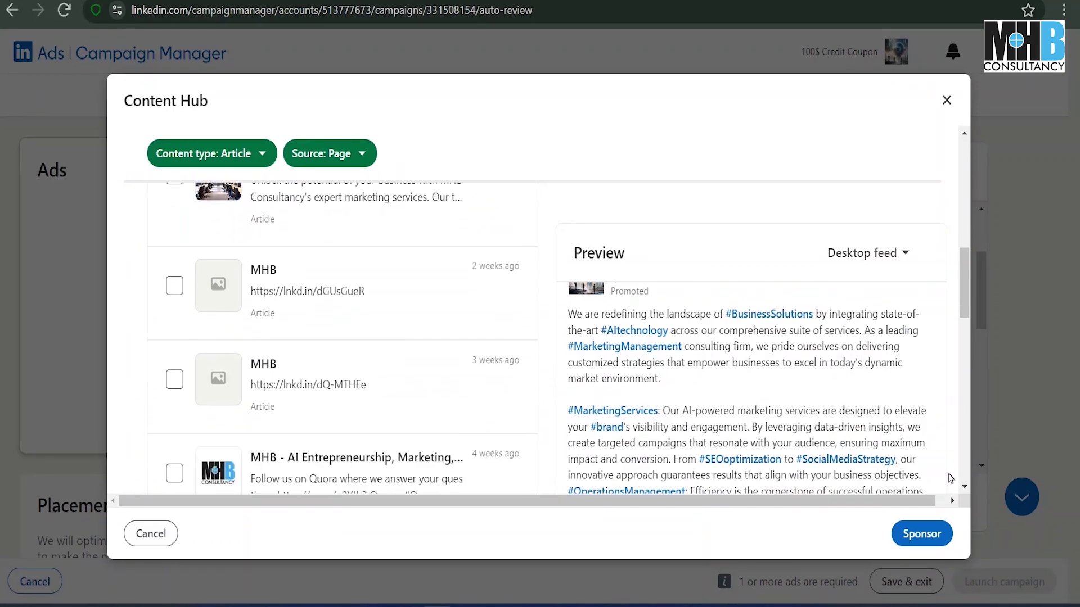
{"action": "scroll", "coordinate": [934, 436], "scroll_direction": "down", "scroll_amount": 5}
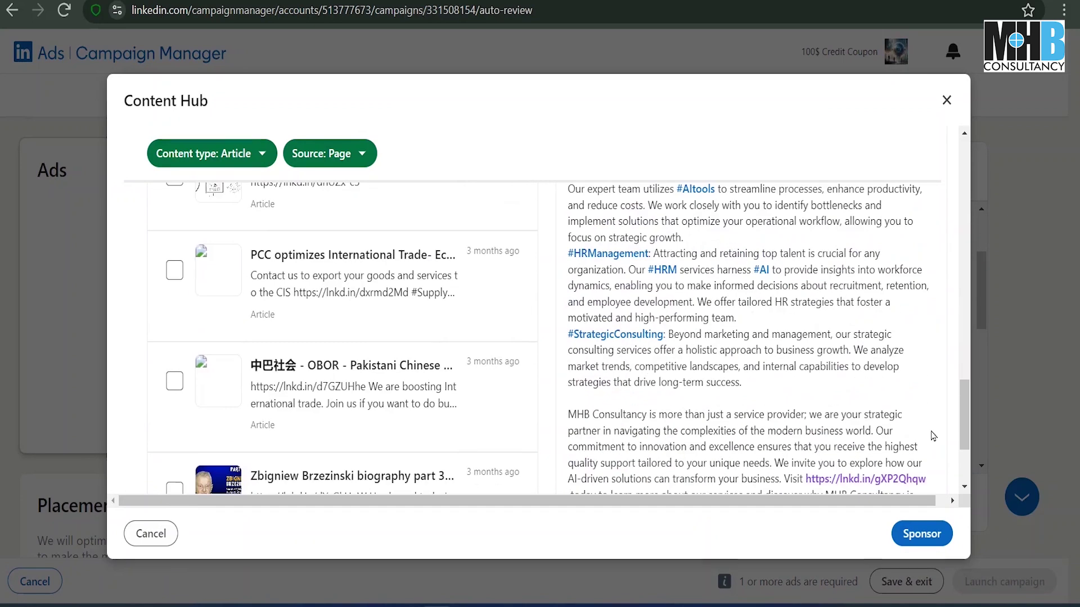
{"action": "scroll", "coordinate": [933, 437], "scroll_direction": "down", "scroll_amount": 2}
{"action": "scroll", "coordinate": [933, 436], "scroll_direction": "down", "scroll_amount": 3}
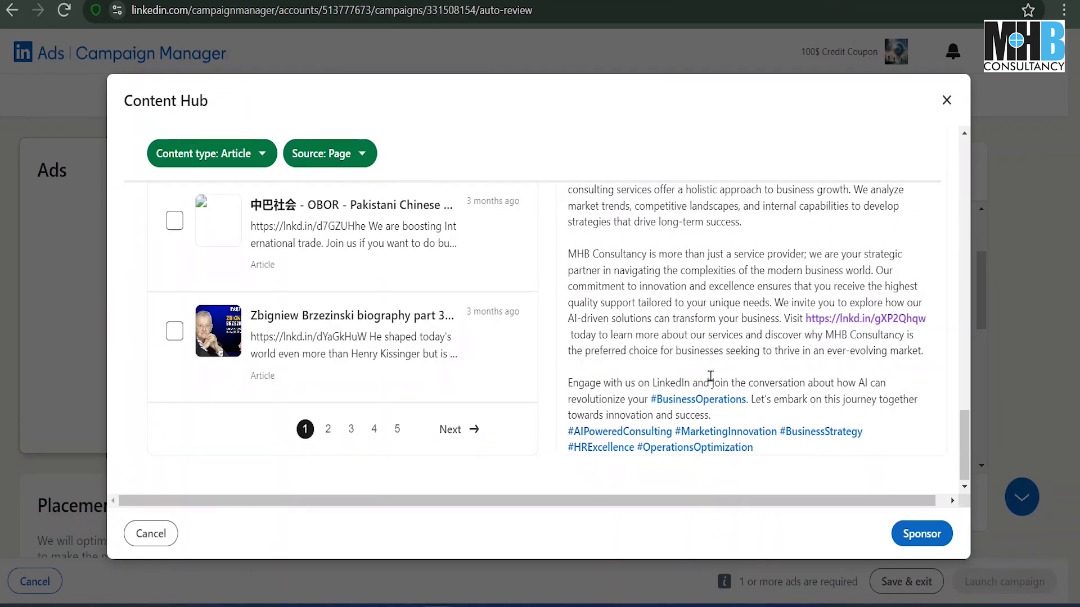
{"action": "triple_click", "coordinate": [674, 381]}
{"action": "left_click", "coordinate": [674, 381]}
{"action": "double_click", "coordinate": [674, 382]}
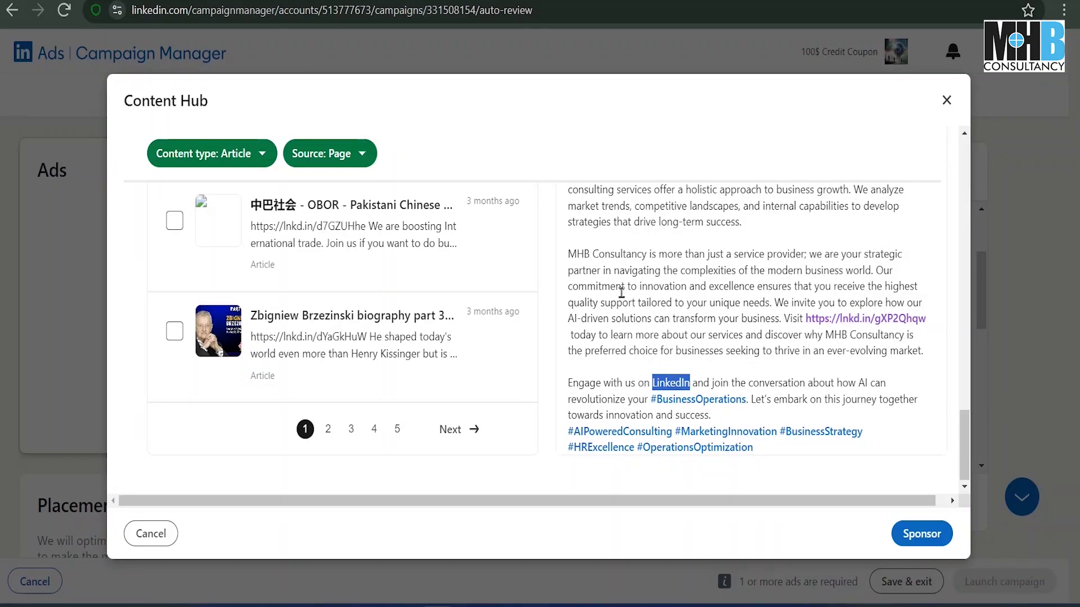
{"action": "scroll", "coordinate": [621, 291], "scroll_direction": "up", "scroll_amount": 15}
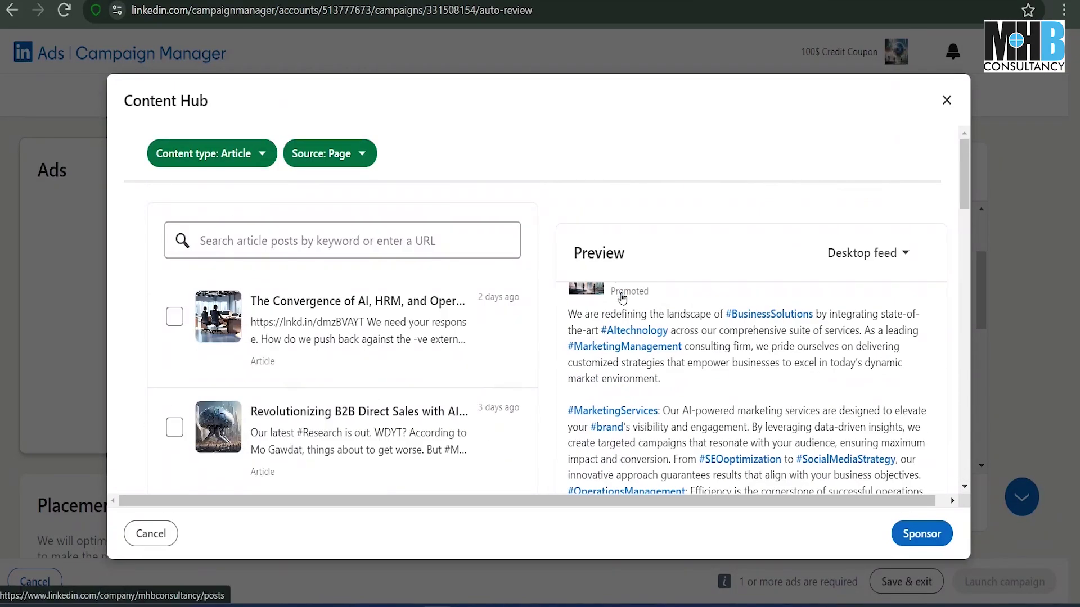
{"action": "scroll", "coordinate": [621, 291], "scroll_direction": "down", "scroll_amount": 1}
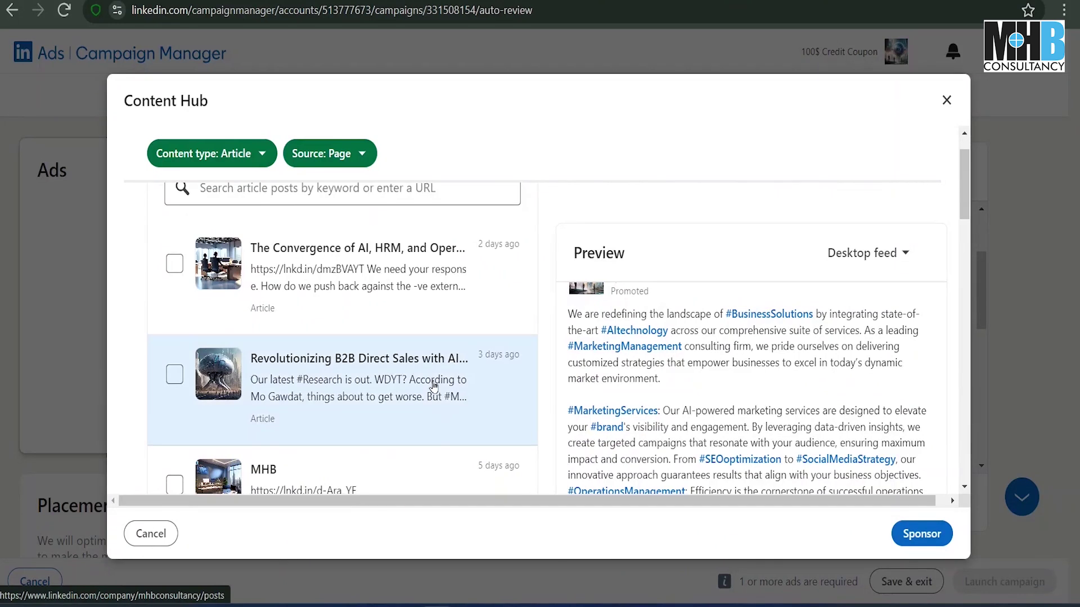
{"action": "scroll", "coordinate": [433, 386], "scroll_direction": "down", "scroll_amount": 3}
{"action": "scroll", "coordinate": [301, 405], "scroll_direction": "down", "scroll_amount": 2}
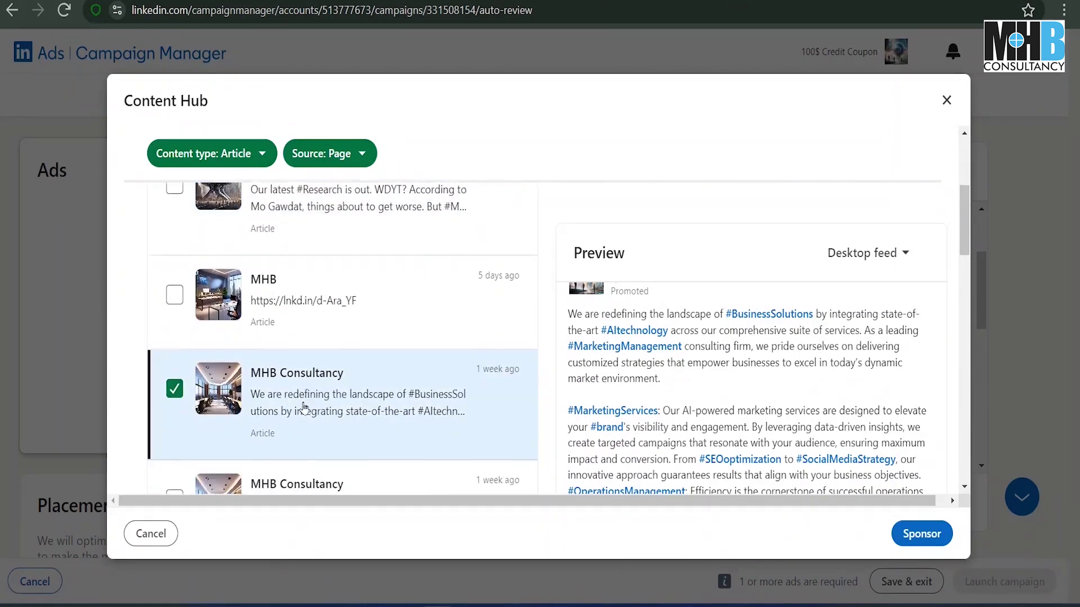
- Filter Content type to Image and tick the MHB Consultancy image post
{"action": "left_click", "coordinate": [239, 156]}
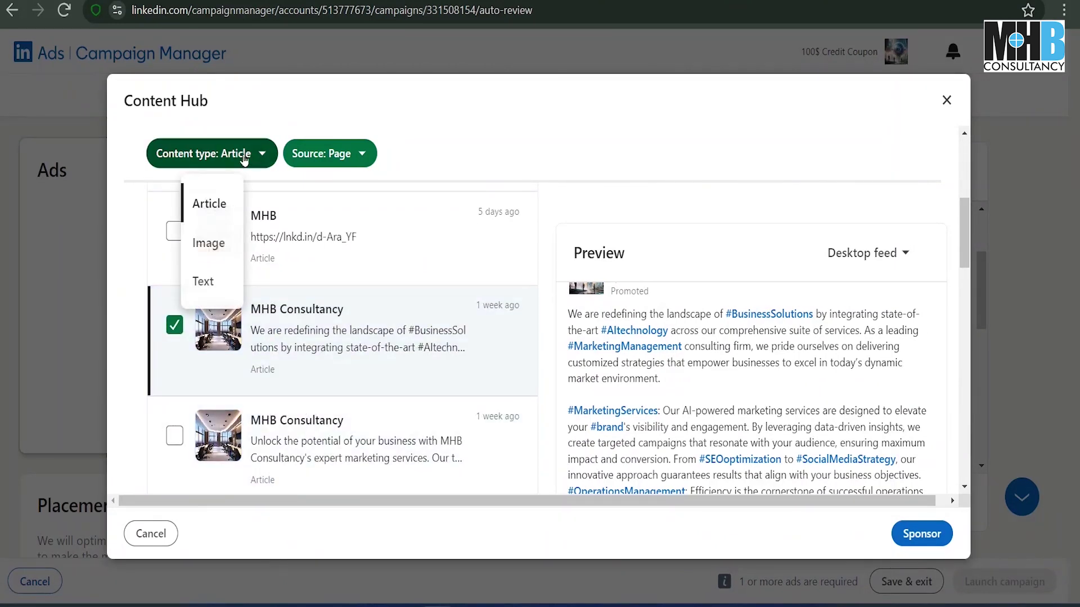
{"action": "left_click", "coordinate": [237, 243]}
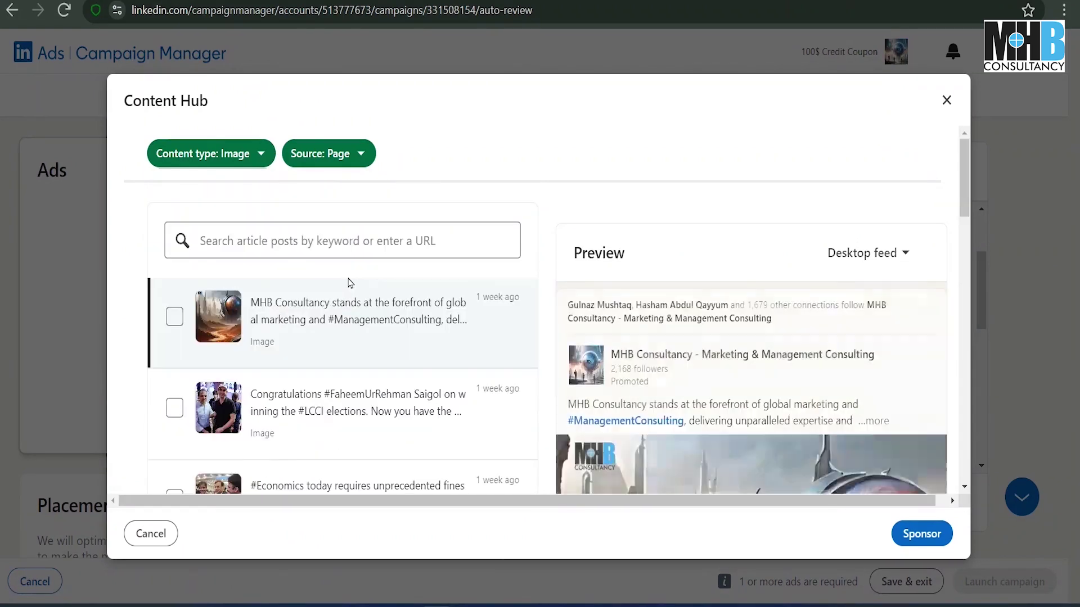
{"action": "left_click", "coordinate": [176, 319]}
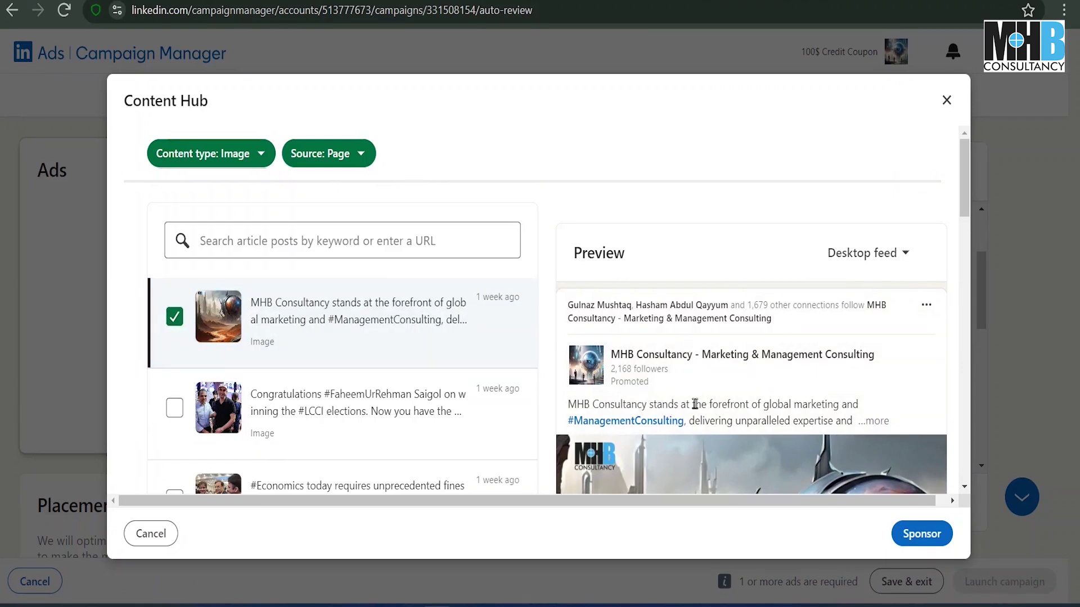
{"action": "scroll", "coordinate": [695, 404], "scroll_direction": "down", "scroll_amount": 1}
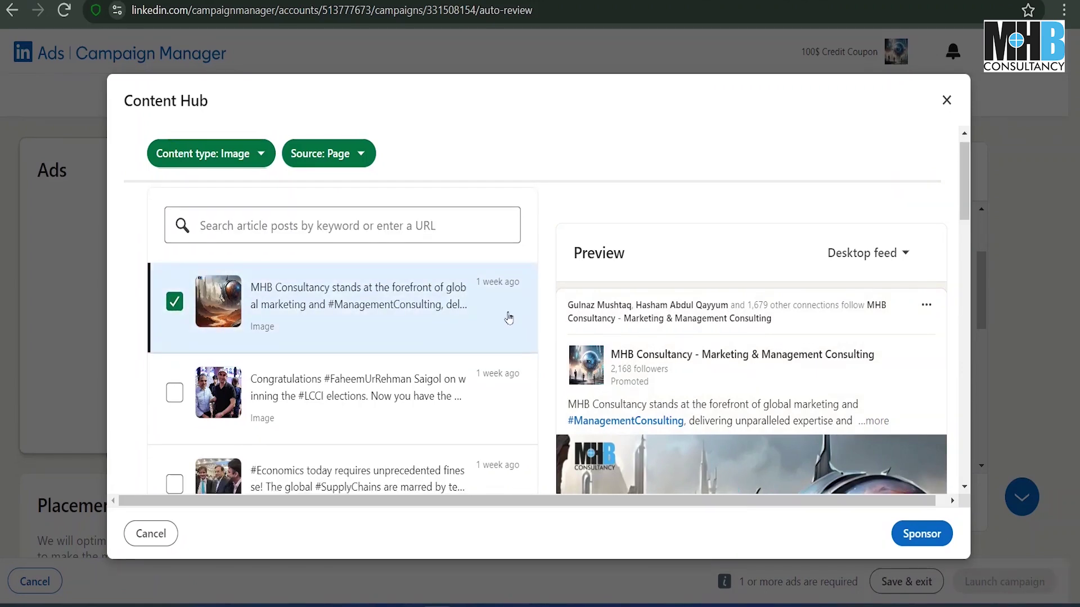
{"action": "scroll", "coordinate": [859, 383], "scroll_direction": "down", "scroll_amount": 5}
{"action": "scroll", "coordinate": [859, 385], "scroll_direction": "down", "scroll_amount": 12}
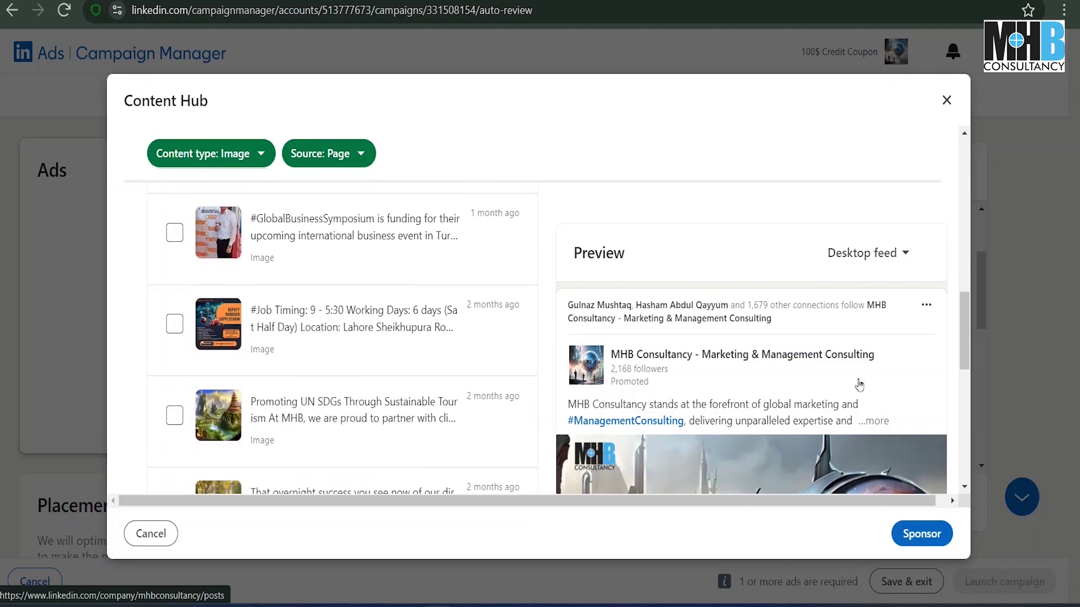
{"action": "scroll", "coordinate": [859, 386], "scroll_direction": "up", "scroll_amount": 4}
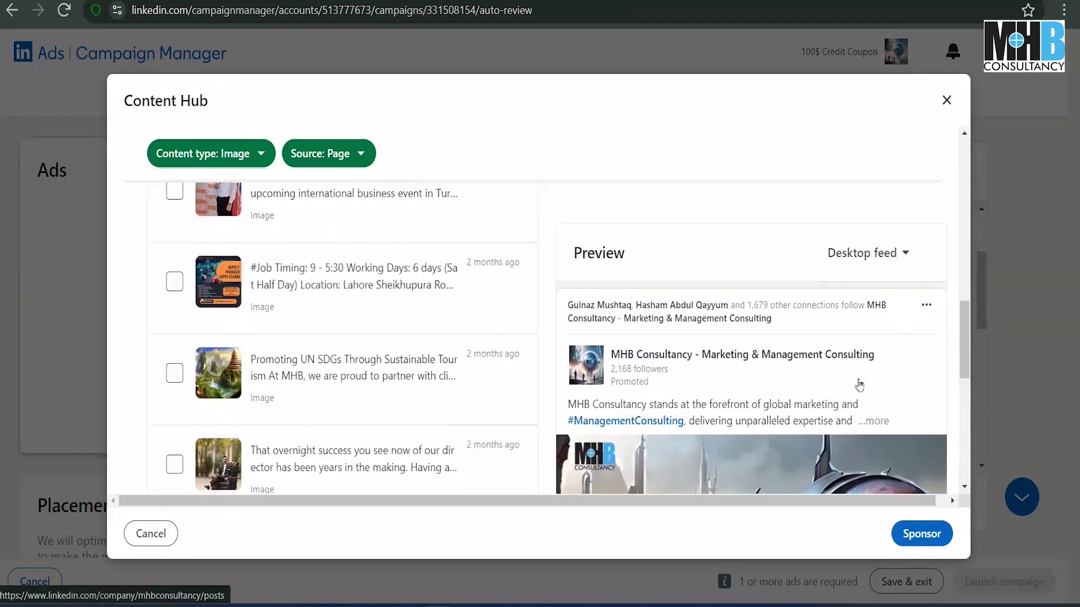
- Preview the chosen post as Mobile web and expand its full text
{"action": "left_click", "coordinate": [874, 254]}
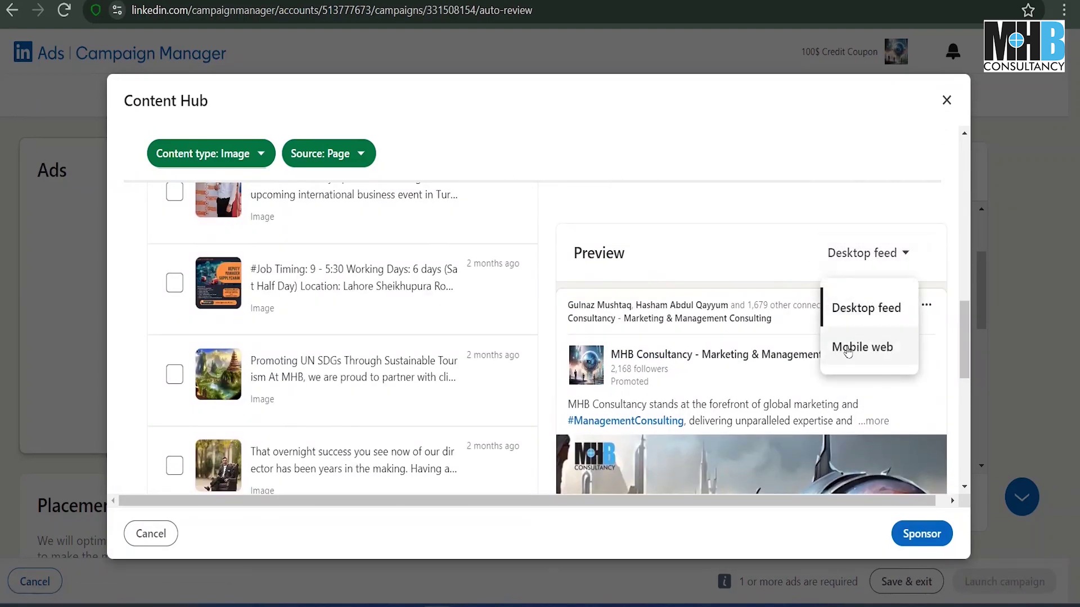
{"action": "left_click", "coordinate": [846, 280]}
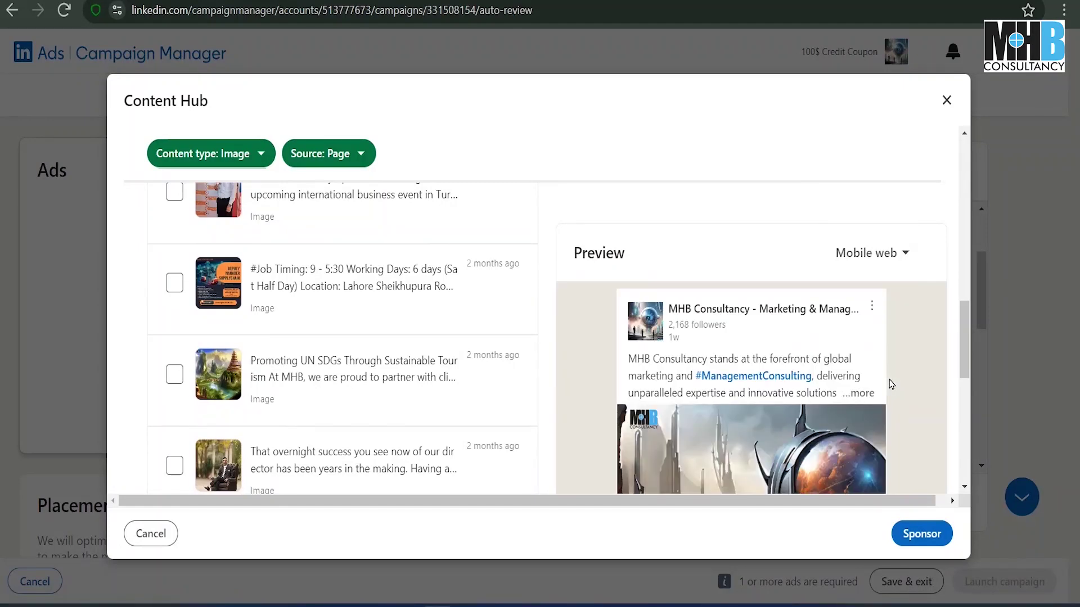
{"action": "scroll", "coordinate": [890, 384], "scroll_direction": "down", "scroll_amount": 2}
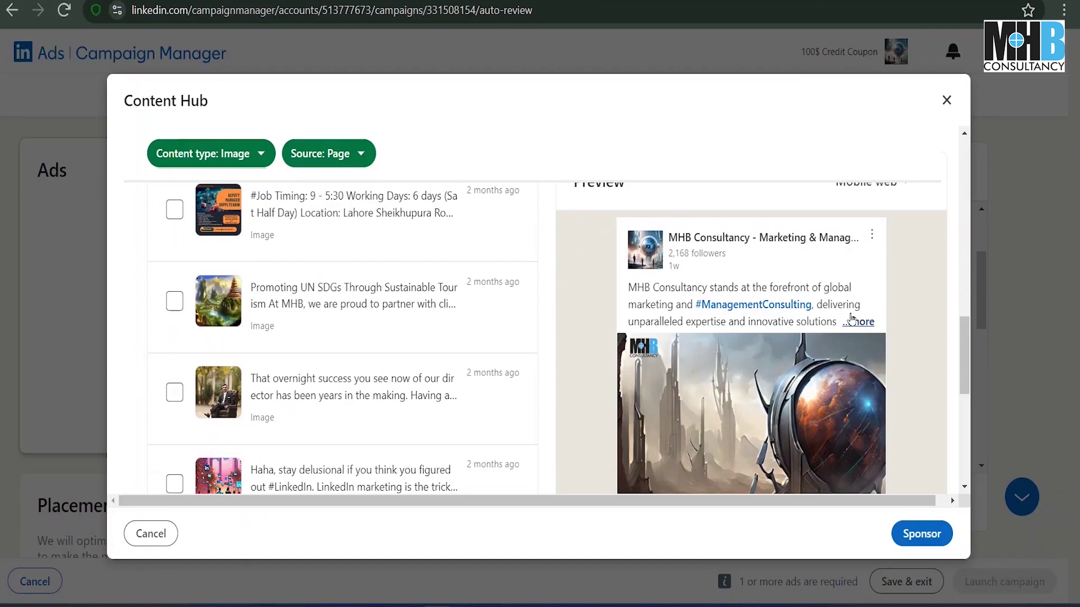
{"action": "left_click", "coordinate": [851, 318]}
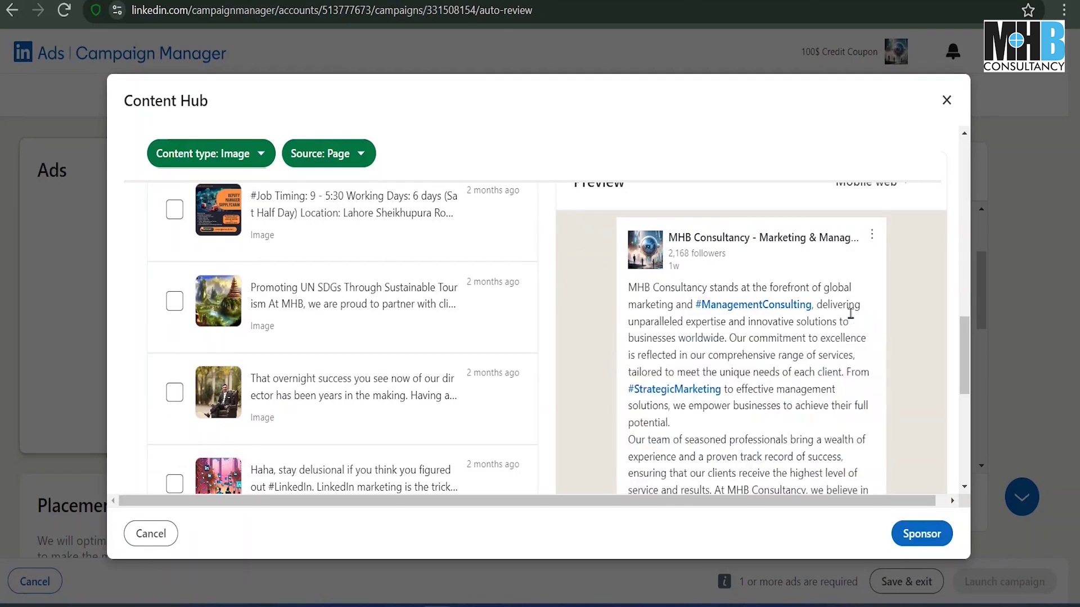
{"action": "scroll", "coordinate": [852, 319], "scroll_direction": "down", "scroll_amount": 7}
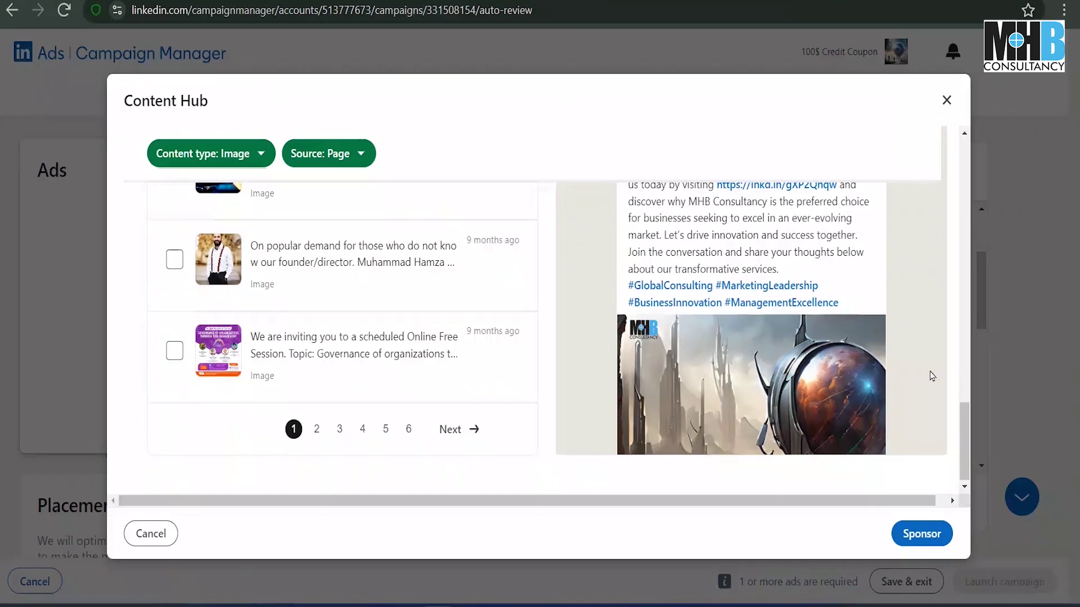
{"action": "scroll", "coordinate": [298, 275], "scroll_direction": "up", "scroll_amount": 6}
{"action": "scroll", "coordinate": [298, 275], "scroll_direction": "up", "scroll_amount": 5}
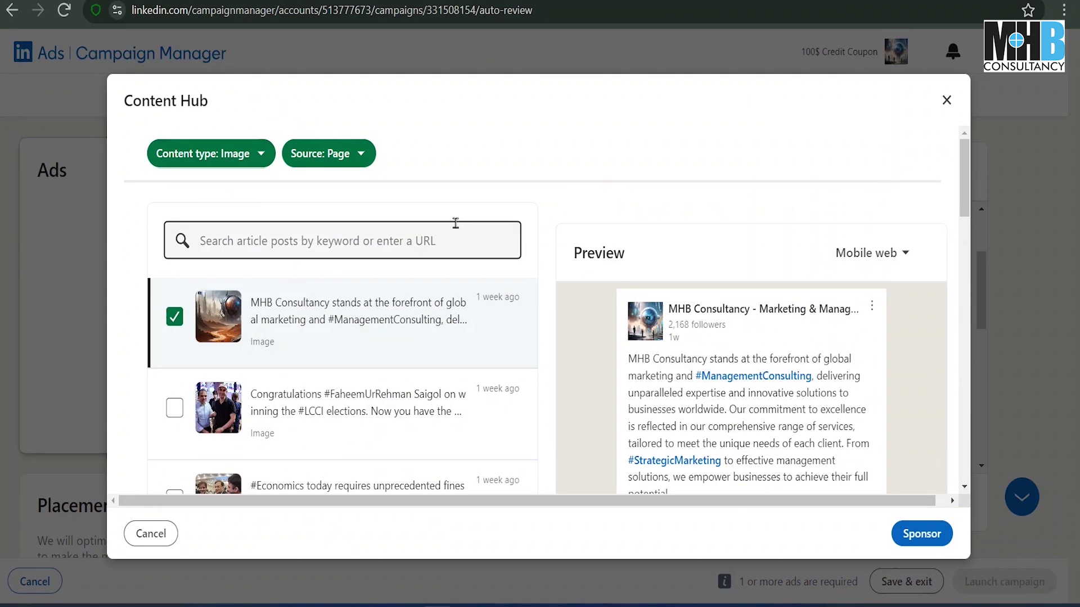
{"action": "left_click", "coordinate": [225, 154]}
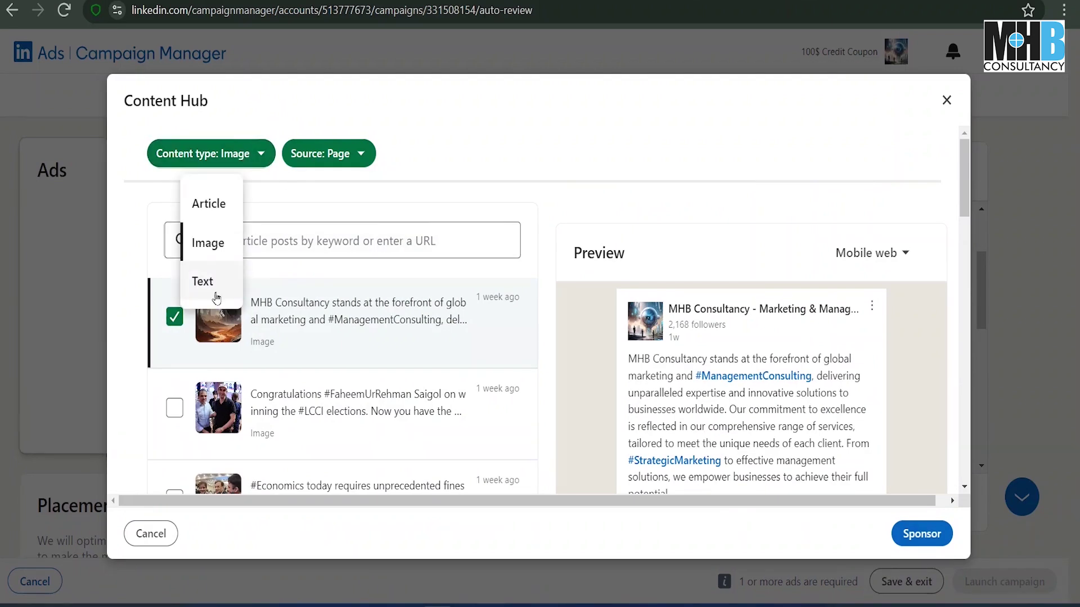
- Sponsor the chosen posts and read the policy warning about the LinkedIn trademark
{"action": "left_click", "coordinate": [921, 535]}
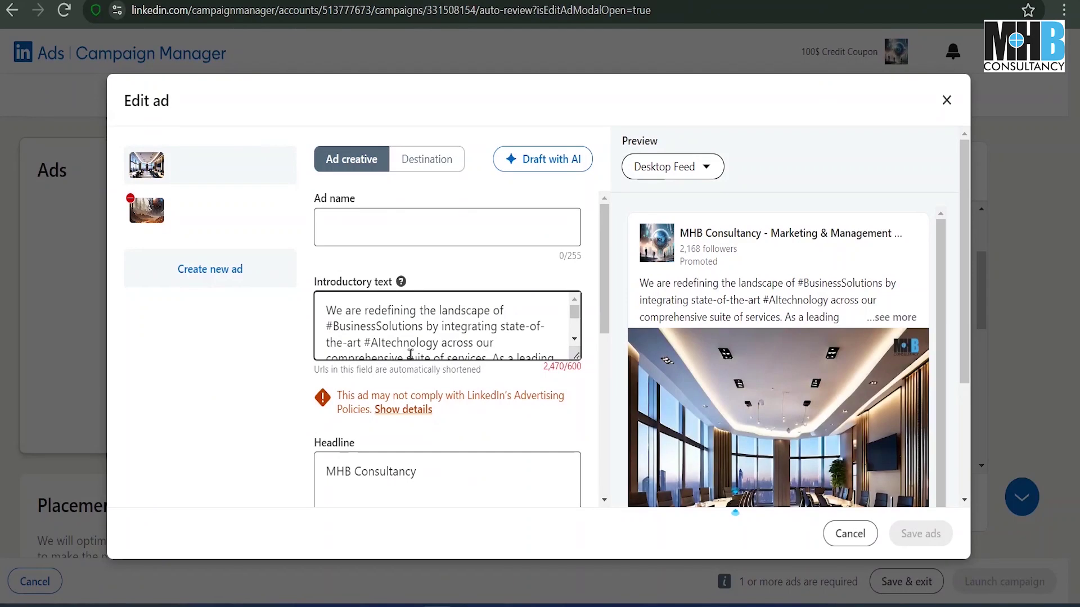
{"action": "scroll", "coordinate": [509, 345], "scroll_direction": "down", "scroll_amount": 10}
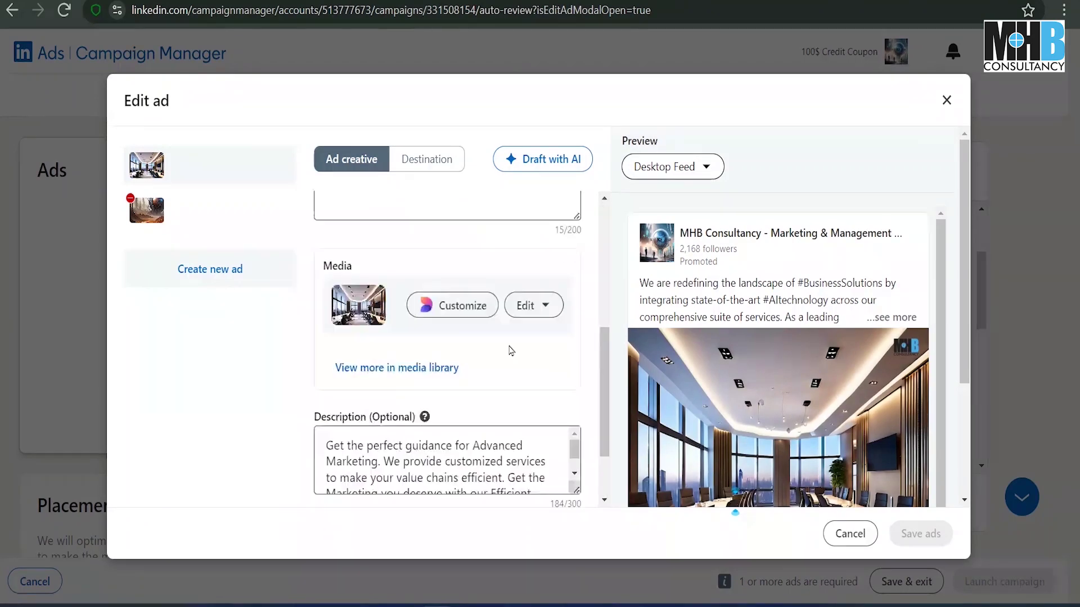
{"action": "scroll", "coordinate": [511, 351], "scroll_direction": "up", "scroll_amount": 4}
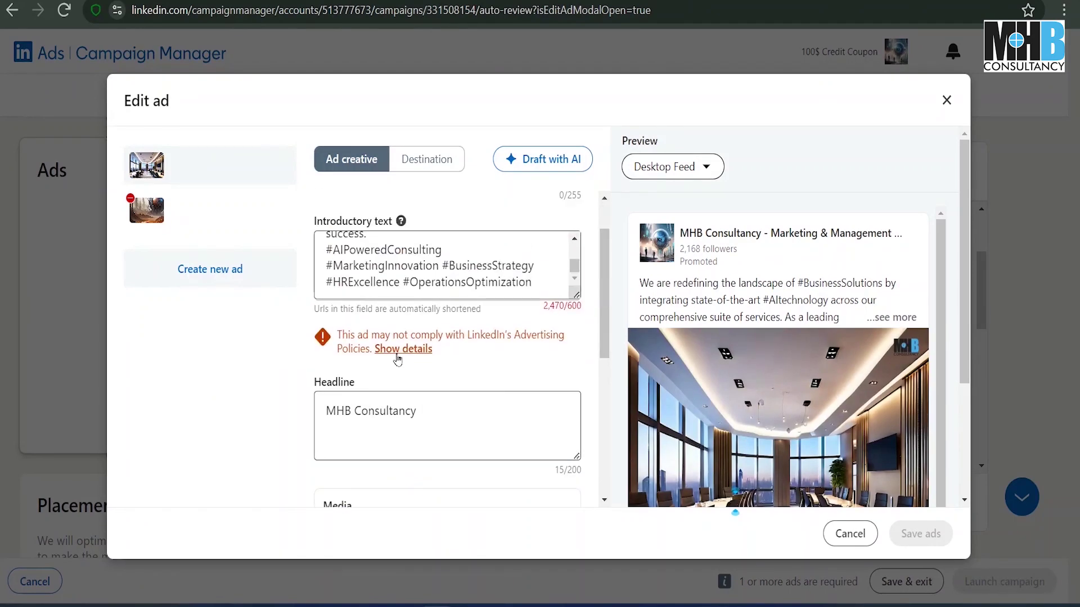
{"action": "left_click", "coordinate": [396, 353]}
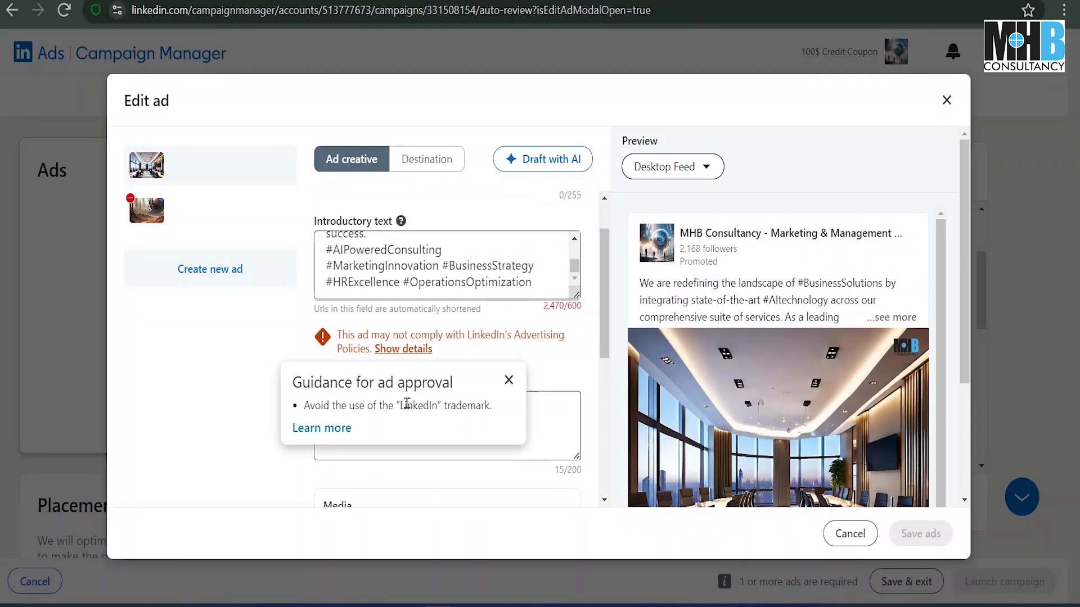
{"action": "double_click", "coordinate": [399, 408]}
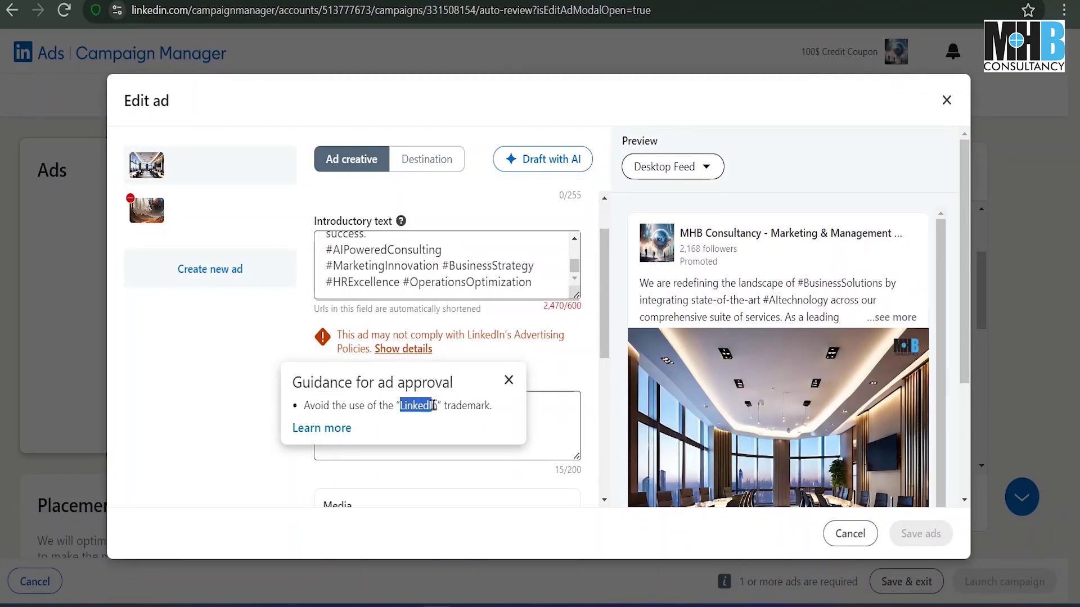
{"action": "double_click", "coordinate": [454, 407]}
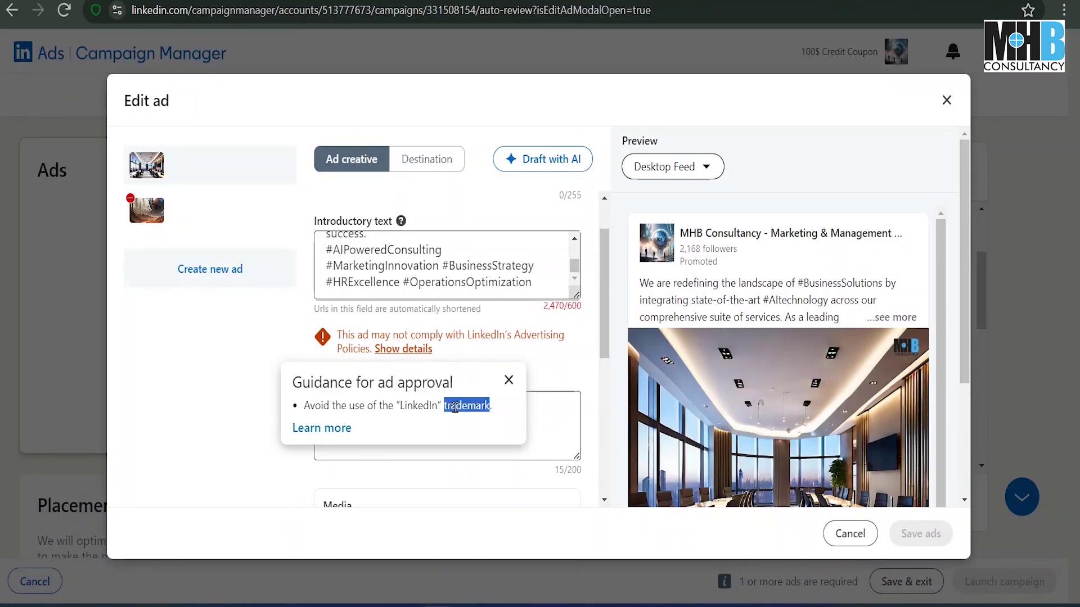
{"action": "left_click", "coordinate": [552, 279]}
- Cut the introductory text to 597/600 characters, ending 'conversion. #SEOoptimization'
{"action": "scroll", "coordinate": [553, 276], "scroll_direction": "up", "scroll_amount": 3}
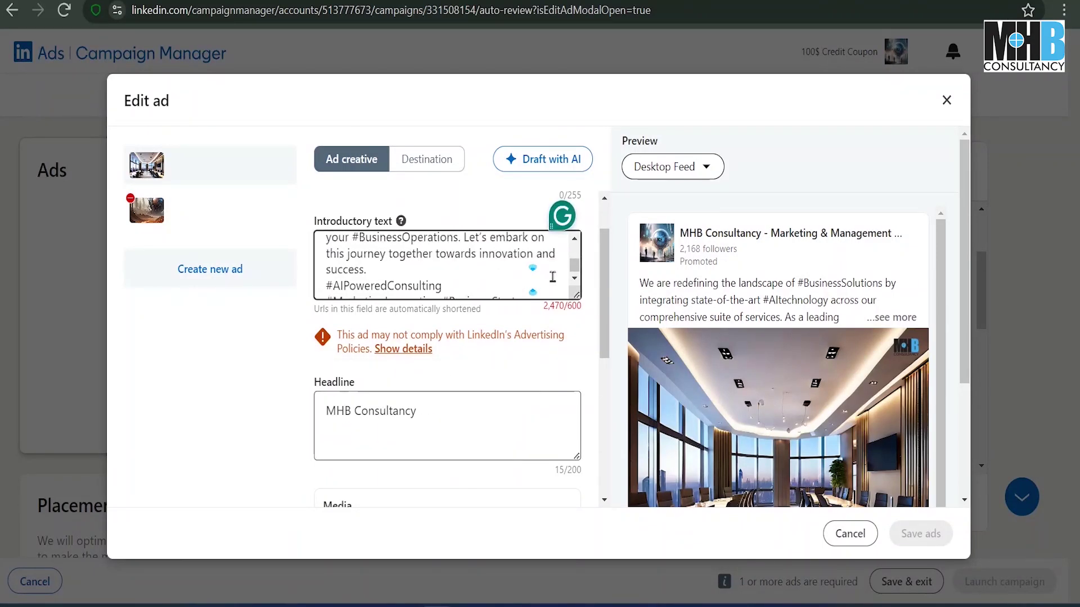
{"action": "left_click", "coordinate": [460, 270]}
{"action": "key", "text": "BackSpace"}
{"action": "key", "text": "BackSpace"}
{"action": "key", "text": "BackSpace"}
{"action": "key", "text": "BackSpace"}
{"action": "key", "text": "BackSpace"}
{"action": "key", "text": "BackSpace"}
{"action": "key", "text": "BackSpace"}
{"action": "key", "text": "BackSpace"}
{"action": "key", "text": "BackSpace"}
{"action": "key", "text": "BackSpace"}
{"action": "key", "text": "BackSpace"}
{"action": "key", "text": "BackSpace"}
{"action": "key", "text": "BackSpace"}
{"action": "key", "text": "BackSpace"}
{"action": "key", "text": "BackSpace"}
{"action": "key", "text": "BackSpace"}
{"action": "key", "text": "BackSpace"}
{"action": "key", "text": "BackSpace"}
{"action": "key", "text": "BackSpace"}
{"action": "key", "text": "BackSpace"}
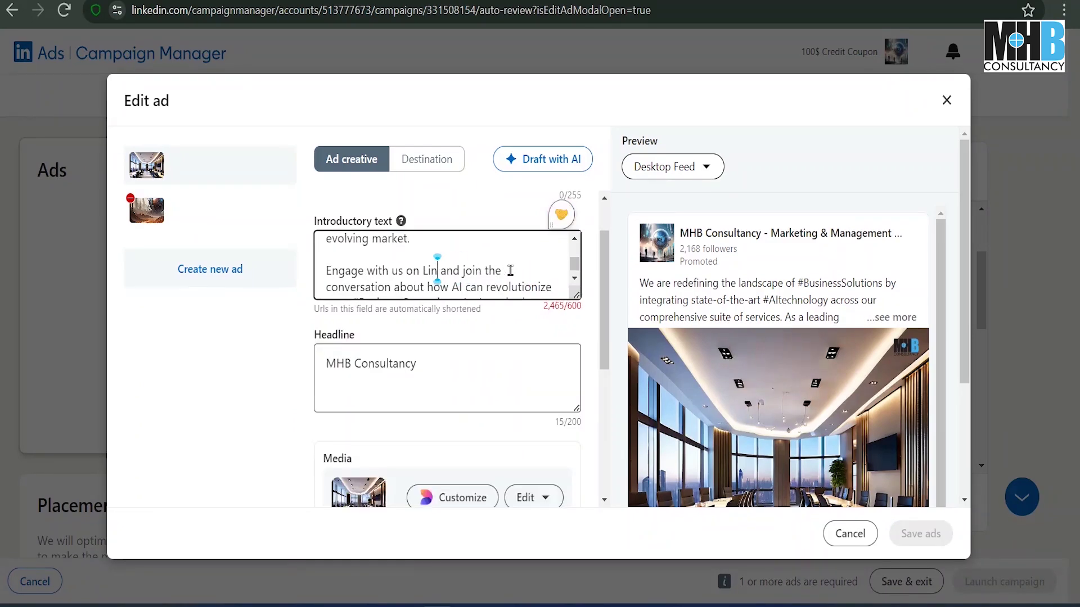
{"action": "key", "text": "BackSpace"}
{"action": "key", "text": "BackSpace"}
{"action": "key", "text": "BackSpace"}
{"action": "key", "text": "BackSpace"}
{"action": "key", "text": "BackSpace"}
{"action": "key", "text": "BackSpace"}
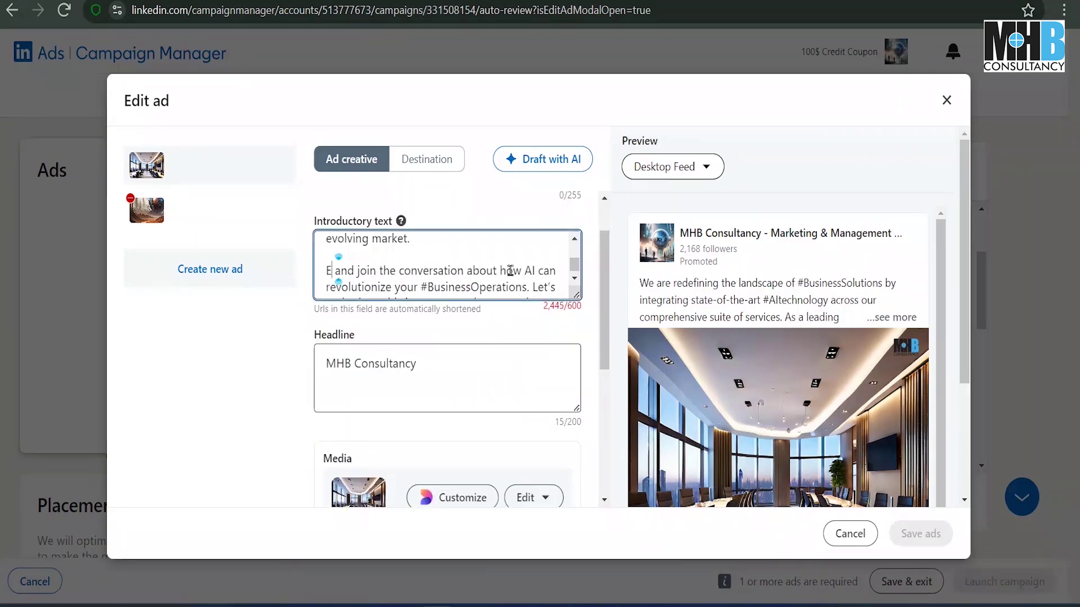
{"action": "type", "text": "Visit our websit"}
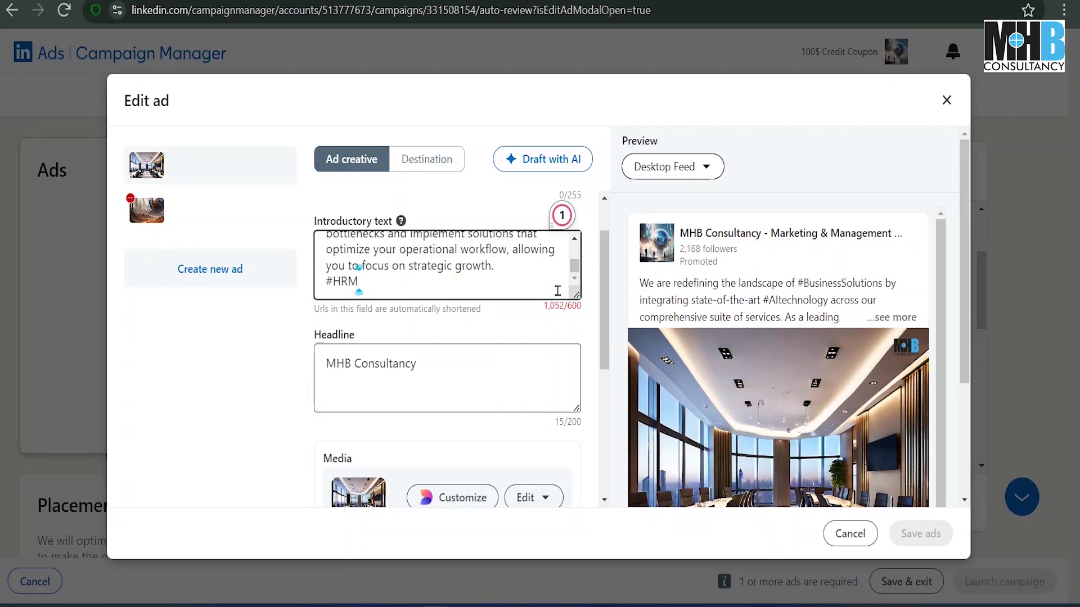
{"action": "key", "text": "ctrl+a"}
{"action": "key", "text": "ctrl+v"}
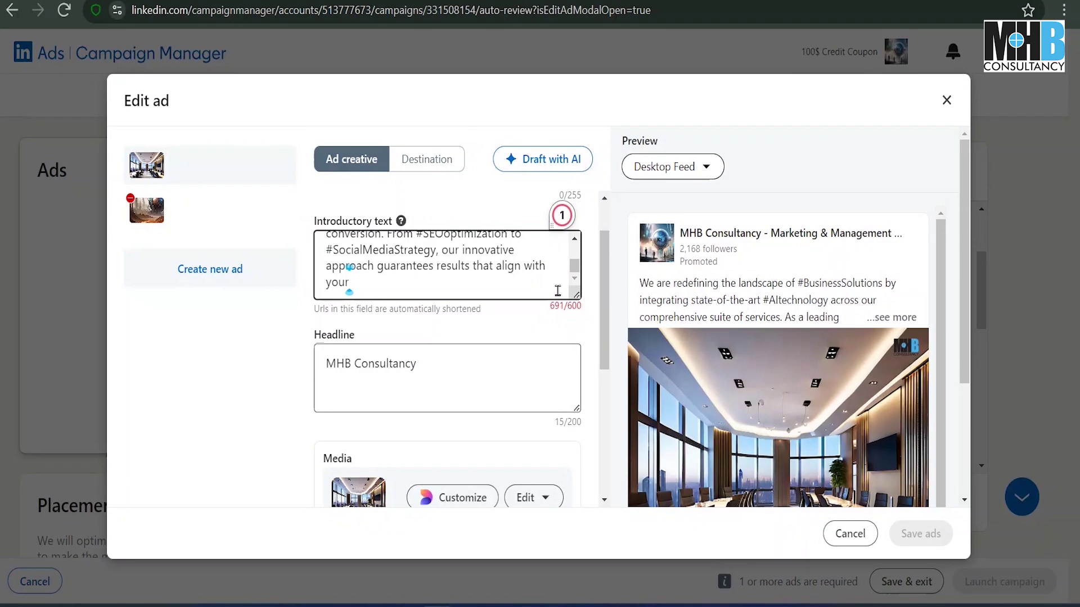
{"action": "key", "text": "BackSpace"}
{"action": "key", "text": "BackSpace"}
{"action": "key", "text": "BackSpace"}
{"action": "key", "text": "BackSpace"}
{"action": "key", "text": "BackSpace"}
{"action": "key", "text": "BackSpace"}
{"action": "key", "text": "BackSpace"}
{"action": "key", "text": "BackSpace"}
{"action": "key", "text": "BackSpace"}
{"action": "key", "text": "BackSpace"}
{"action": "key", "text": "BackSpace"}
{"action": "key", "text": "BackSpace"}
{"action": "key", "text": "BackSpace"}
{"action": "key", "text": "BackSpace"}
{"action": "key", "text": "BackSpace"}
{"action": "key", "text": "BackSpace"}
{"action": "key", "text": "BackSpace"}
{"action": "key", "text": "BackSpace"}
{"action": "key", "text": "BackSpace"}
{"action": "key", "text": "BackSpace"}
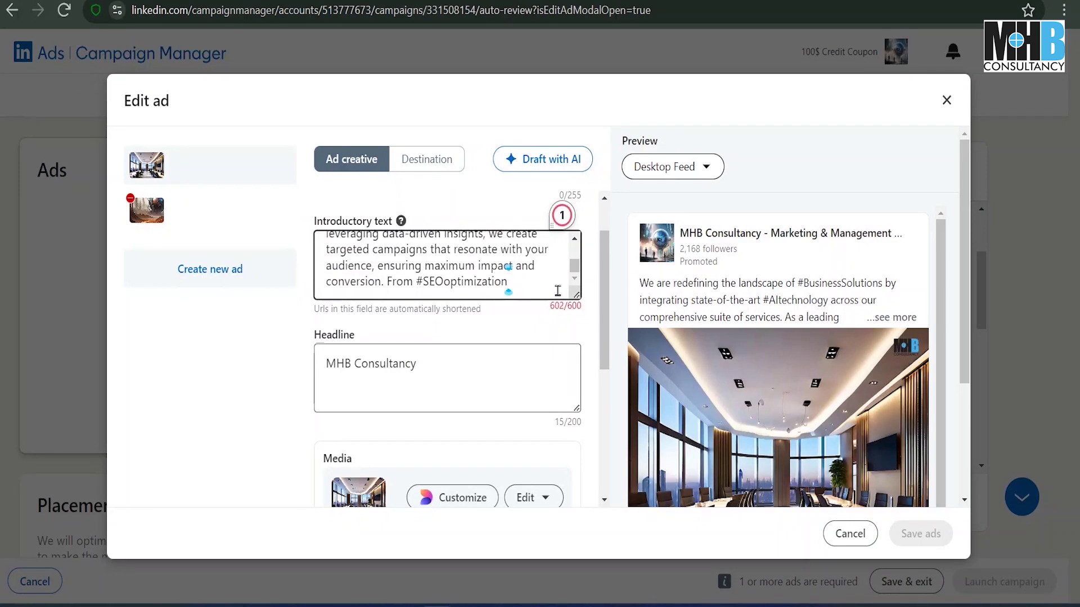
{"action": "key", "text": "Left"}
{"action": "key", "text": "Left"}
{"action": "key", "text": "Left"}
{"action": "key", "text": "Left"}
{"action": "key", "text": "Left"}
{"action": "key", "text": "Left"}
{"action": "key", "text": "Left"}
{"action": "key", "text": "Left"}
{"action": "key", "text": "Left"}
{"action": "key", "text": "Left"}
{"action": "key", "text": "Left"}
{"action": "key", "text": "Left"}
{"action": "key", "text": "Left"}
{"action": "key", "text": "Left"}
{"action": "key", "text": "Left"}
{"action": "key", "text": "Left"}
{"action": "key", "text": "BackSpace"}
{"action": "key", "text": "BackSpace"}
{"action": "key", "text": "BackSpace"}
{"action": "key", "text": "BackSpace"}
{"action": "key", "text": "BackSpace"}
{"action": "key", "text": "Right"}
{"action": "key", "text": "Right"}
{"action": "key", "text": "Right"}
{"action": "key", "text": "Right"}
{"action": "key", "text": "Right"}
{"action": "key", "text": "Right"}
{"action": "key", "text": "Right"}
{"action": "key", "text": "Right"}
{"action": "key", "text": "Right"}
{"action": "key", "text": "Right"}
{"action": "key", "text": "Right"}
{"action": "key", "text": "Right"}
{"action": "key", "text": "Right"}
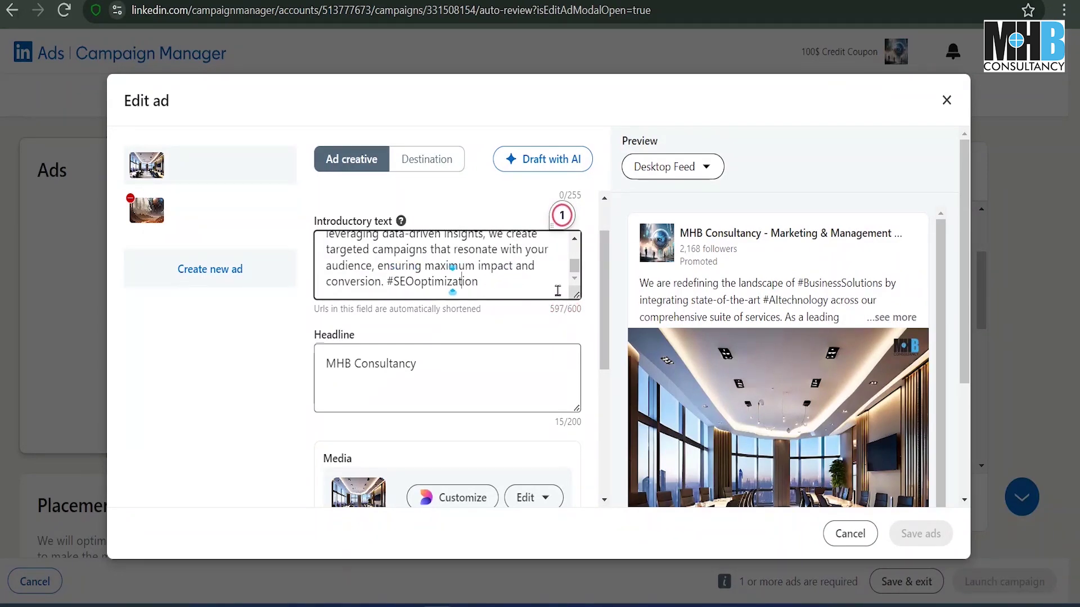
{"action": "scroll", "coordinate": [518, 394], "scroll_direction": "up", "scroll_amount": 1}
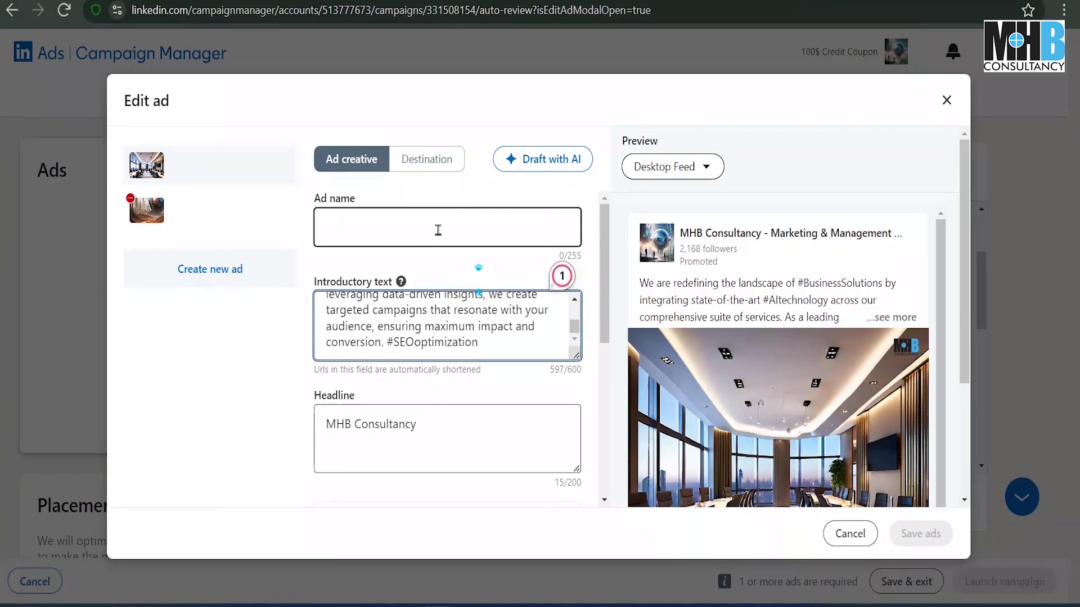
- Name the ad 'Marketing & Sales Services' and clear the old MHB Consultancy headline
{"action": "left_click", "coordinate": [439, 230]}
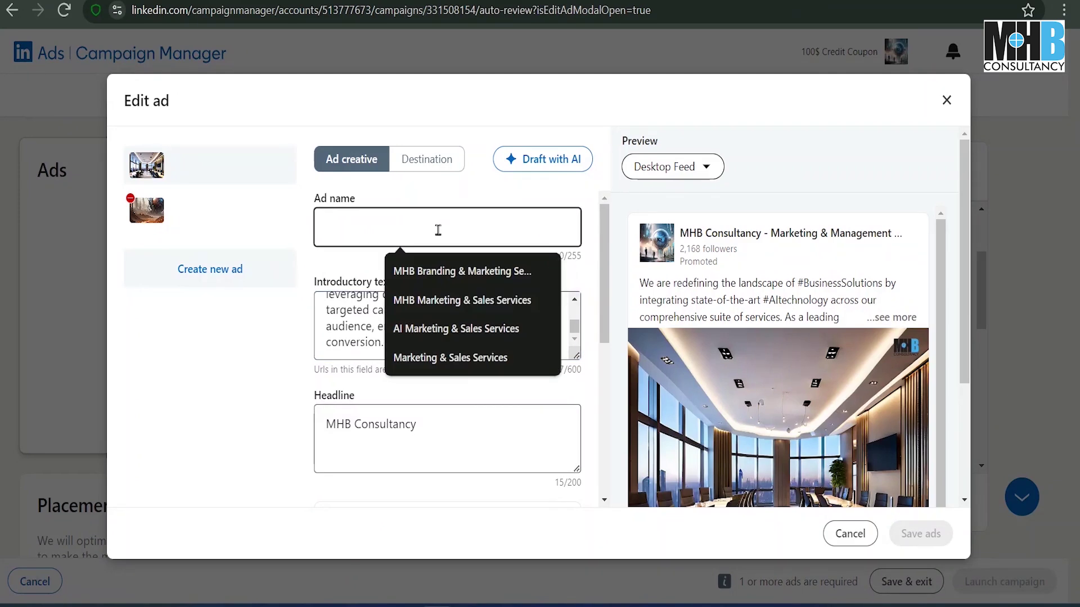
{"action": "left_click", "coordinate": [458, 359]}
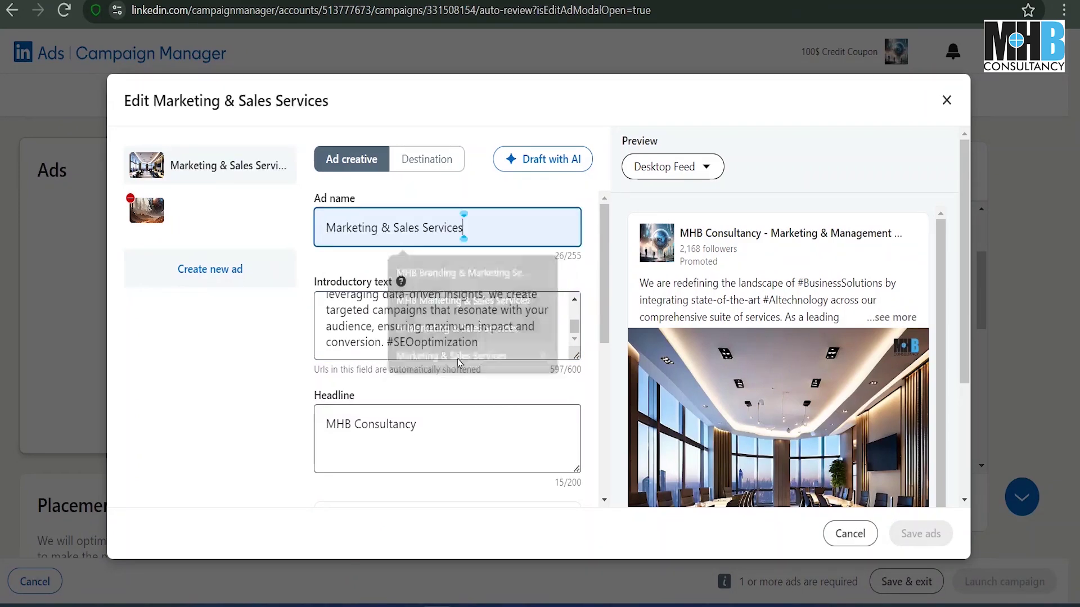
{"action": "left_click", "coordinate": [442, 421]}
{"action": "key", "text": "ctrl+a"}
{"action": "key", "text": "BackSpace"}
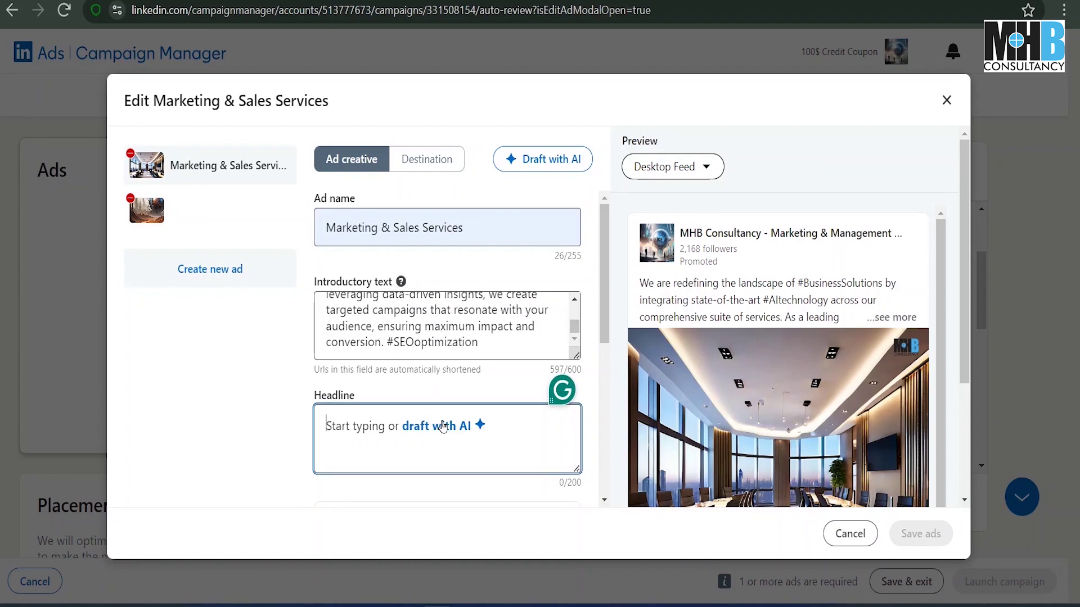
- Accept the AI-drafted headline 'Boost Profits with AI Solutions!' (suggestion 3 of 5)
{"action": "left_click", "coordinate": [442, 427]}
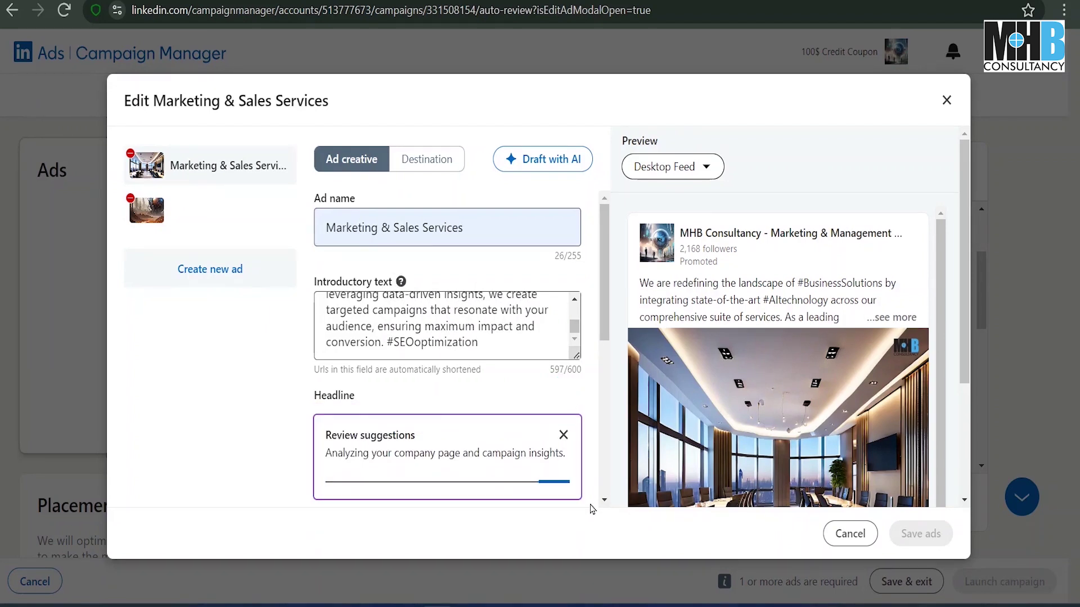
{"action": "scroll", "coordinate": [587, 501], "scroll_direction": "down", "scroll_amount": 2}
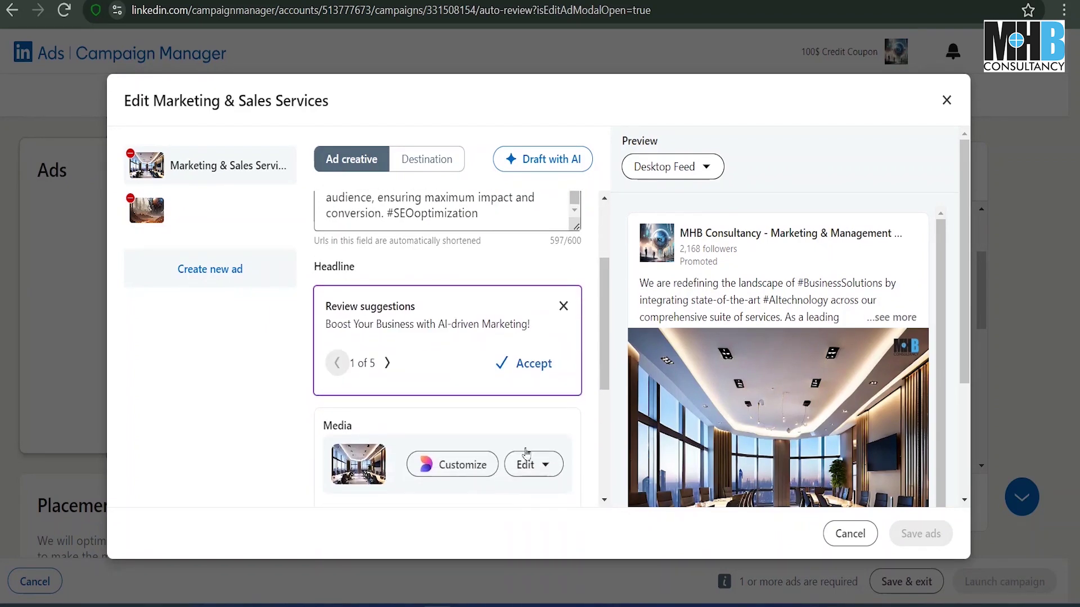
{"action": "left_click", "coordinate": [386, 363]}
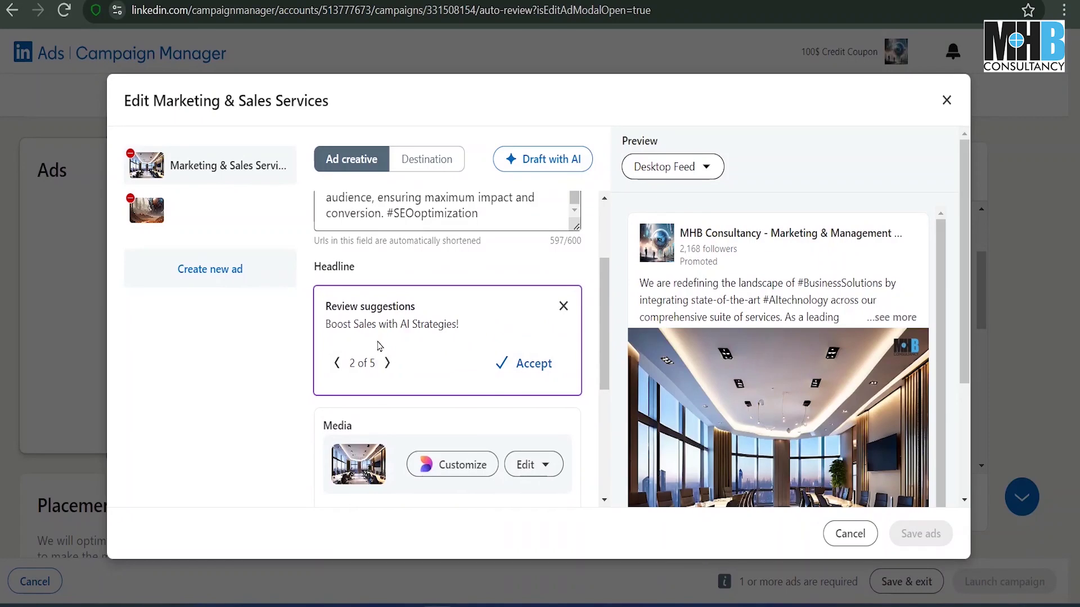
{"action": "left_click", "coordinate": [387, 363]}
{"action": "left_click", "coordinate": [387, 363]}
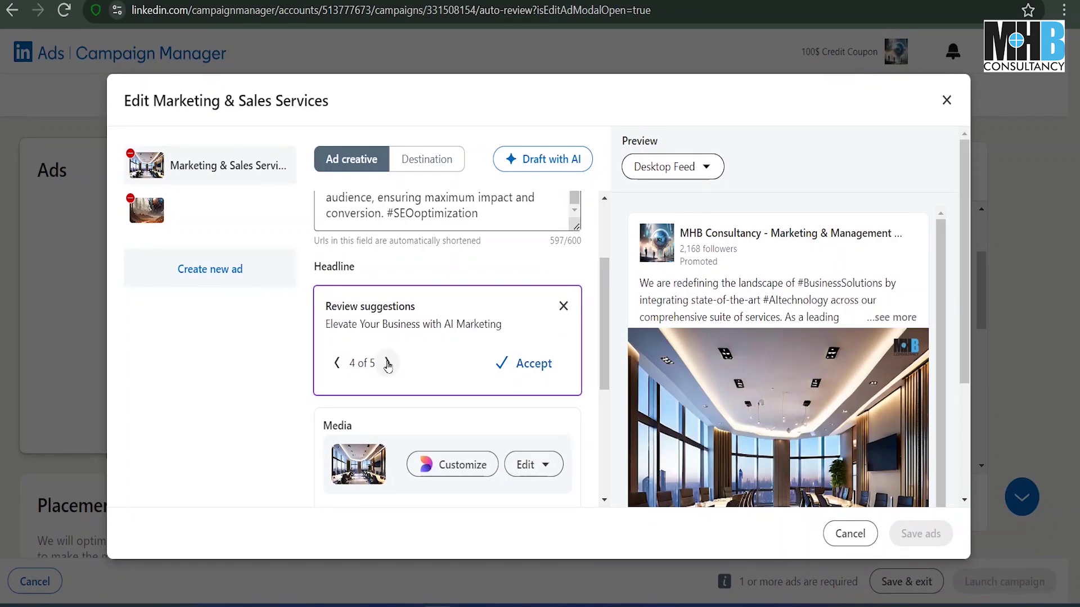
{"action": "left_click", "coordinate": [385, 370]}
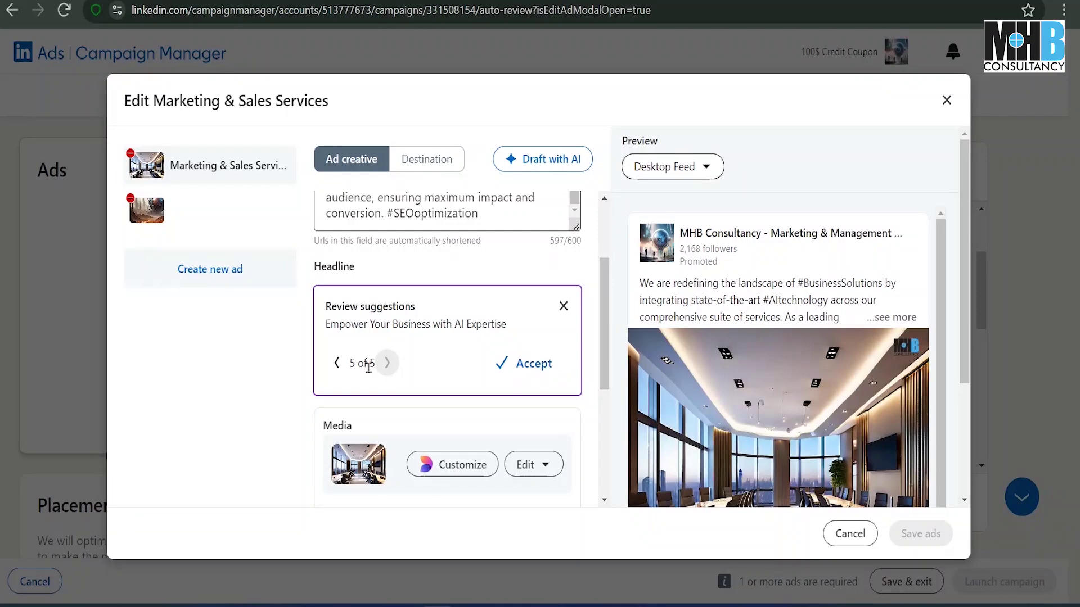
{"action": "left_click", "coordinate": [337, 363]}
{"action": "left_click", "coordinate": [337, 363]}
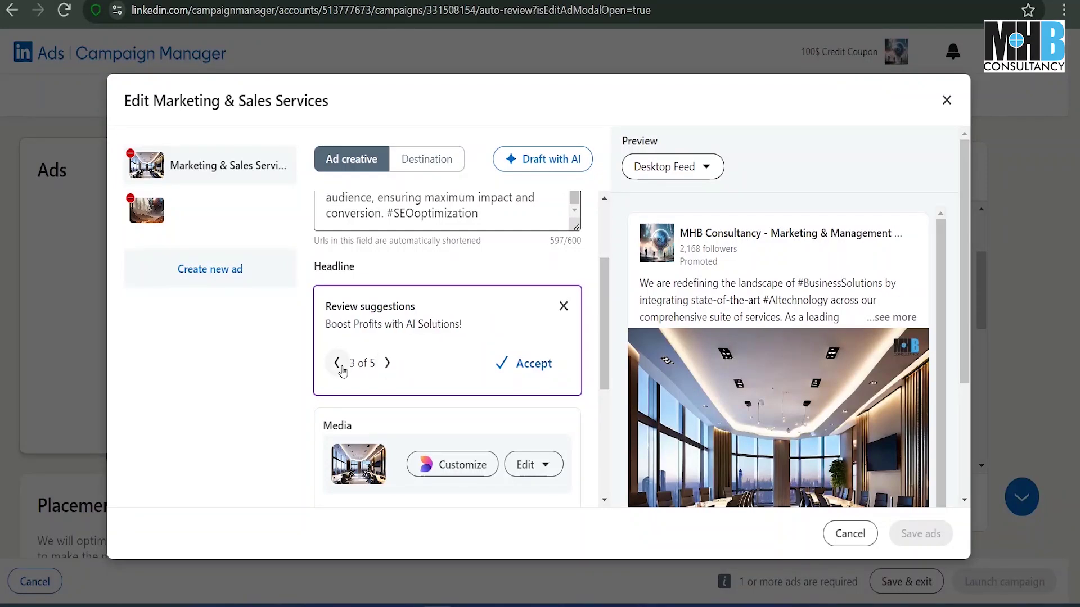
{"action": "triple_click", "coordinate": [400, 320]}
{"action": "left_click", "coordinate": [529, 363]}
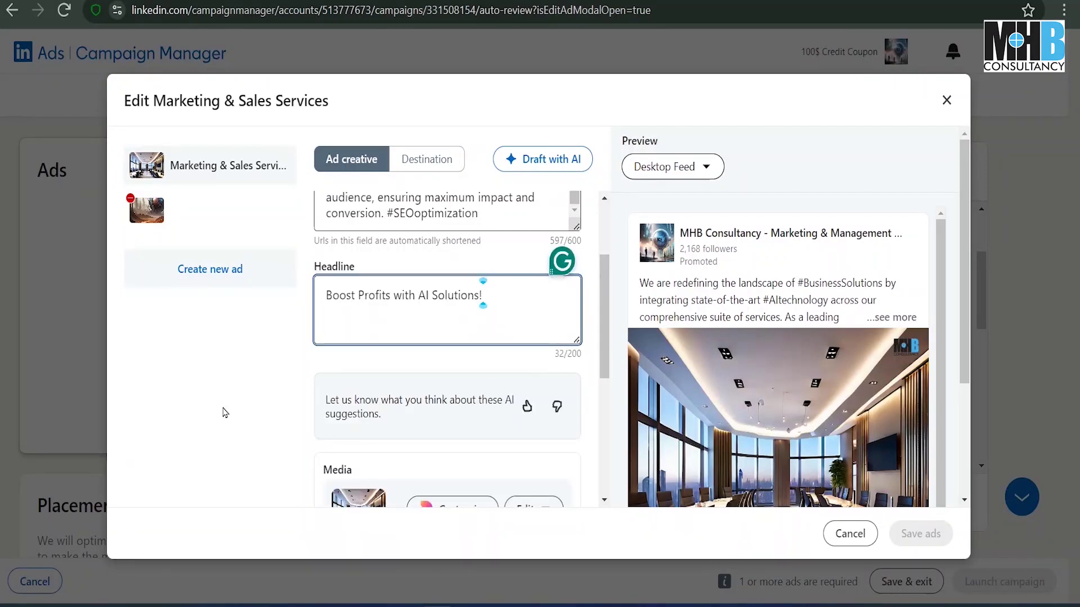
{"action": "scroll", "coordinate": [913, 425], "scroll_direction": "down", "scroll_amount": 3}
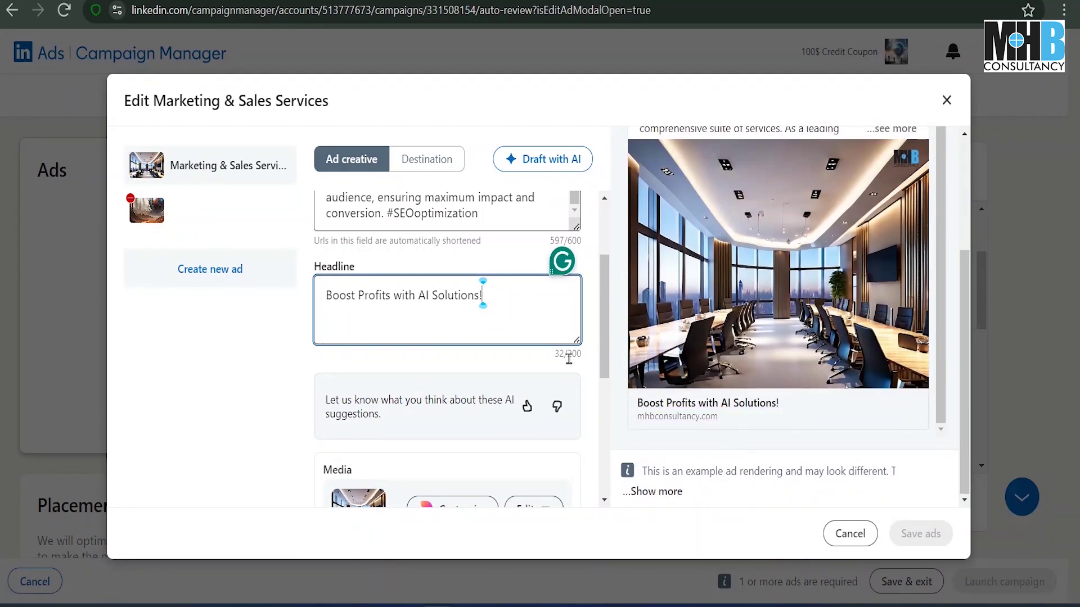
{"action": "scroll", "coordinate": [569, 360], "scroll_direction": "down", "scroll_amount": 3}
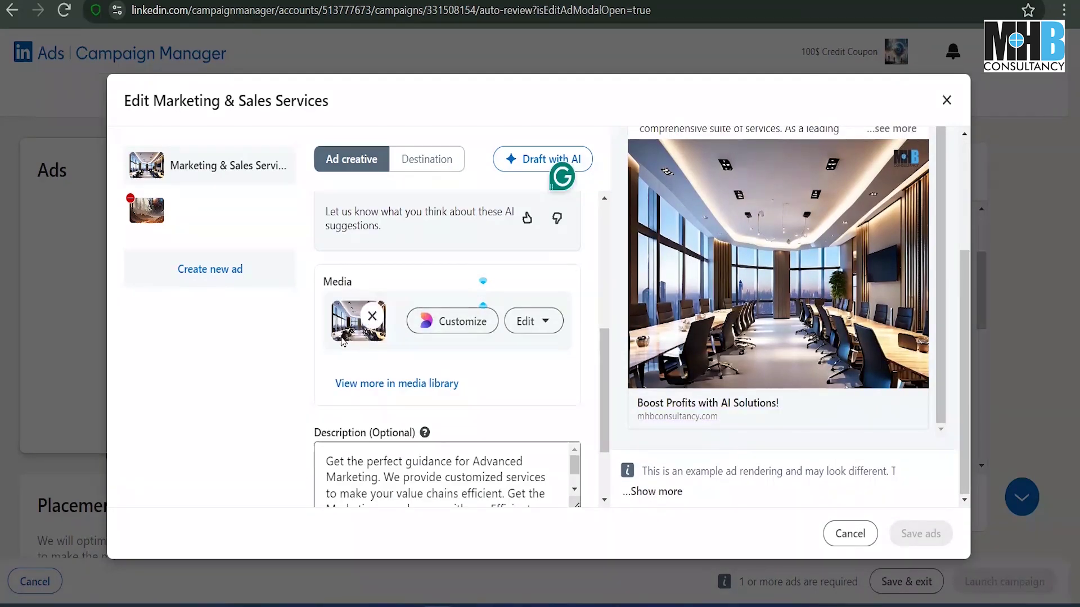
- Customize the ad image in Microsoft Designer, toggling the side panel and opening Visuals
{"action": "left_click", "coordinate": [456, 321]}
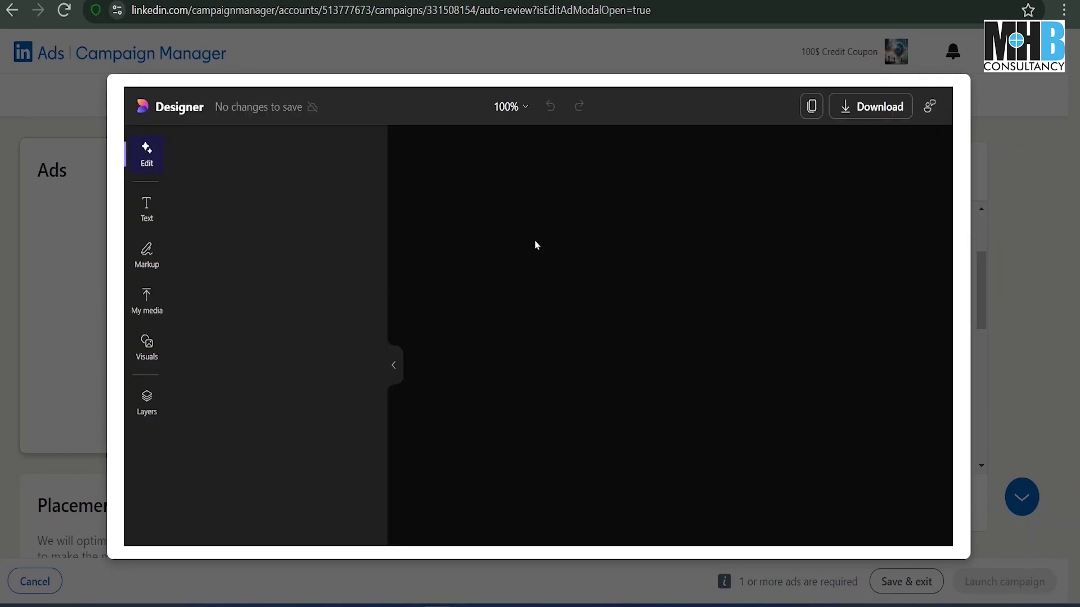
{"action": "left_click", "coordinate": [400, 368]}
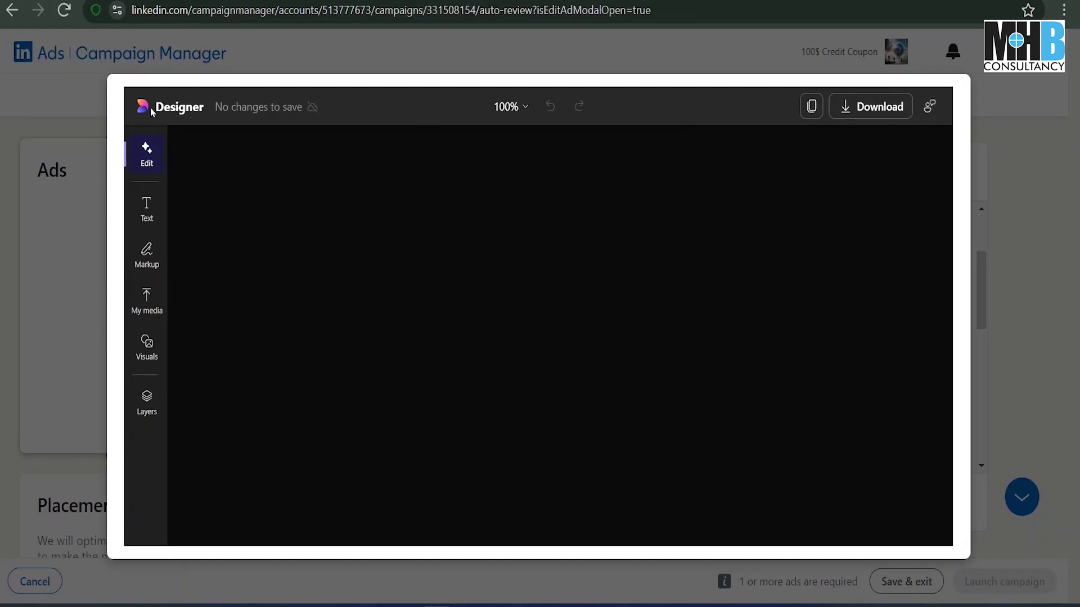
{"action": "left_click", "coordinate": [156, 162]}
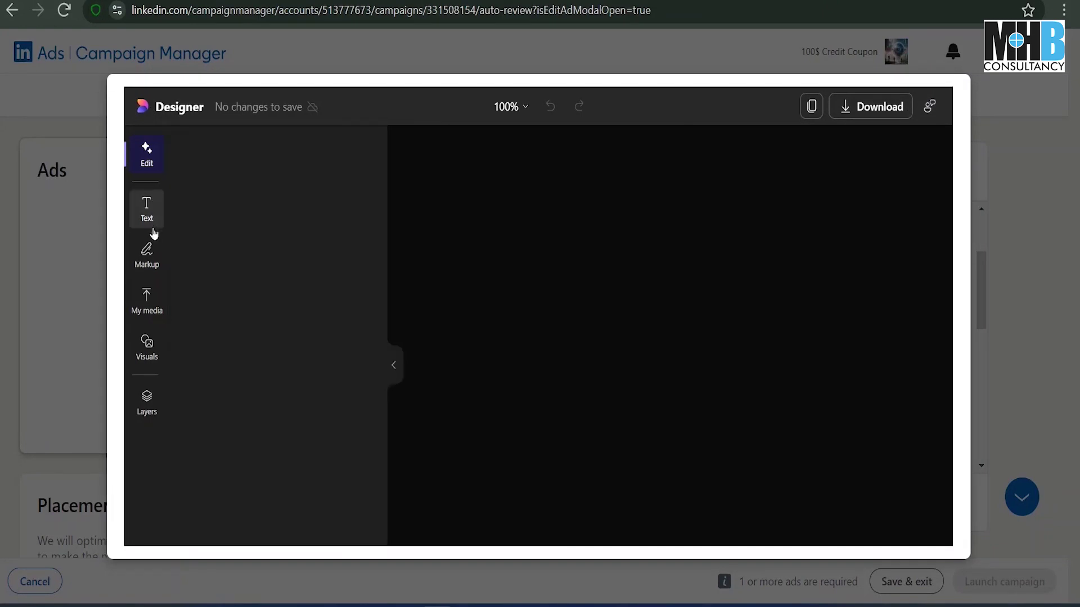
{"action": "left_click", "coordinate": [149, 355]}
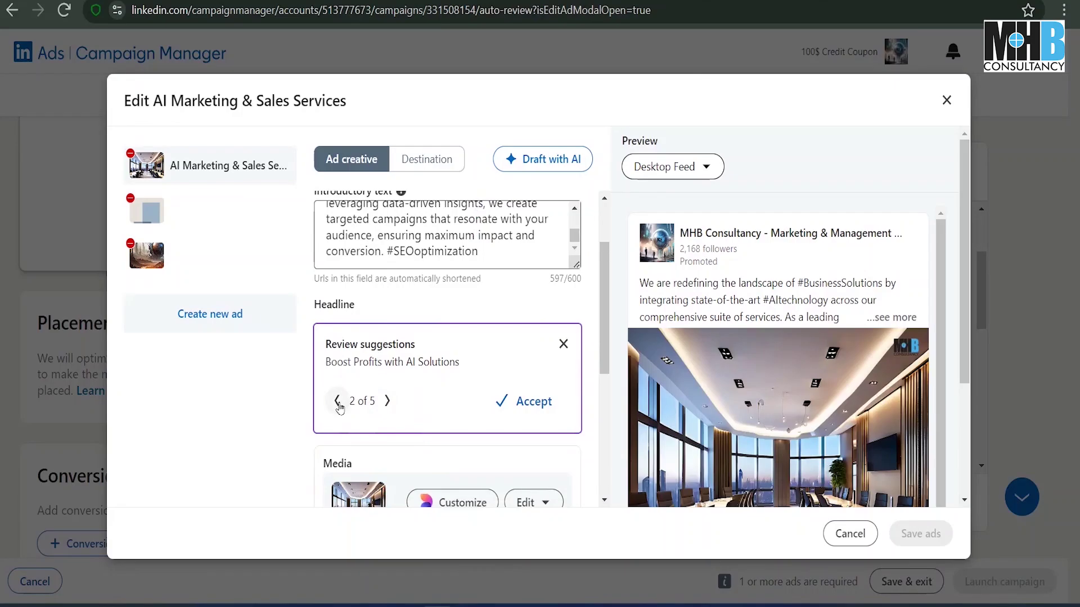
- Remove the current ad image and bring up the full media library
{"action": "left_click", "coordinate": [339, 403]}
{"action": "scroll", "coordinate": [339, 406], "scroll_direction": "down", "scroll_amount": 2}
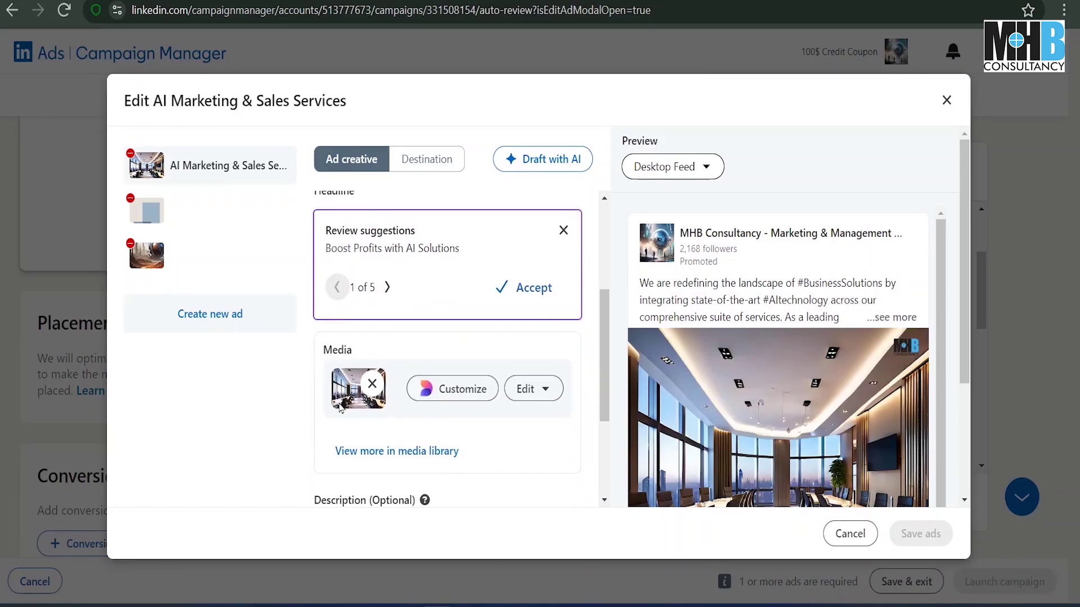
{"action": "left_click", "coordinate": [373, 385]}
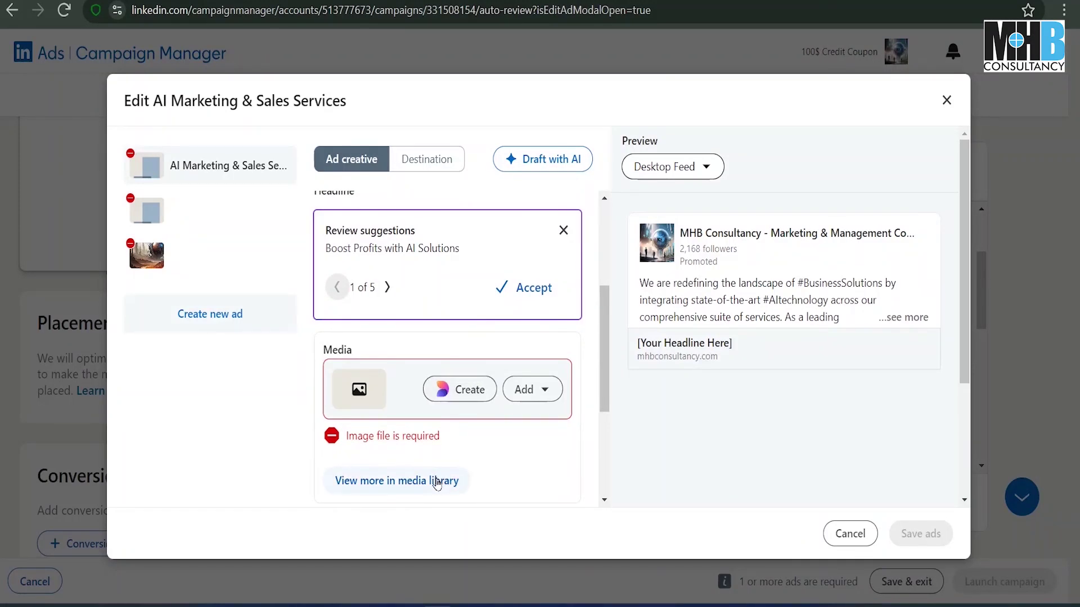
{"action": "scroll", "coordinate": [442, 481], "scroll_direction": "down", "scroll_amount": 2}
{"action": "left_click", "coordinate": [431, 388]}
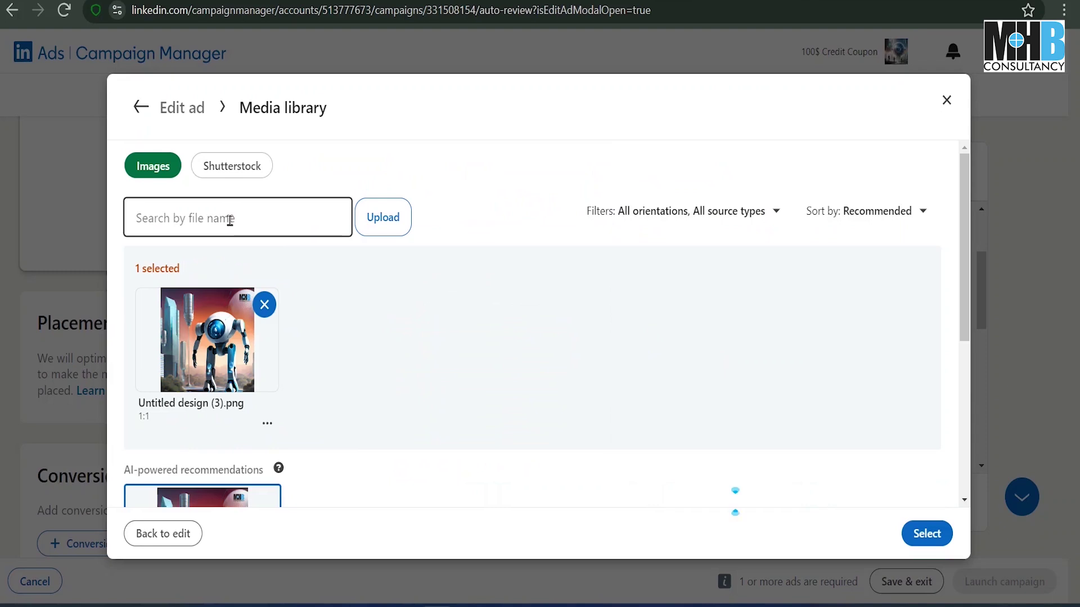
- Pick the Shutterstock robot-at-laptop photo from a 'Digital Marketing AI' search and preview it
{"action": "left_click", "coordinate": [248, 181]}
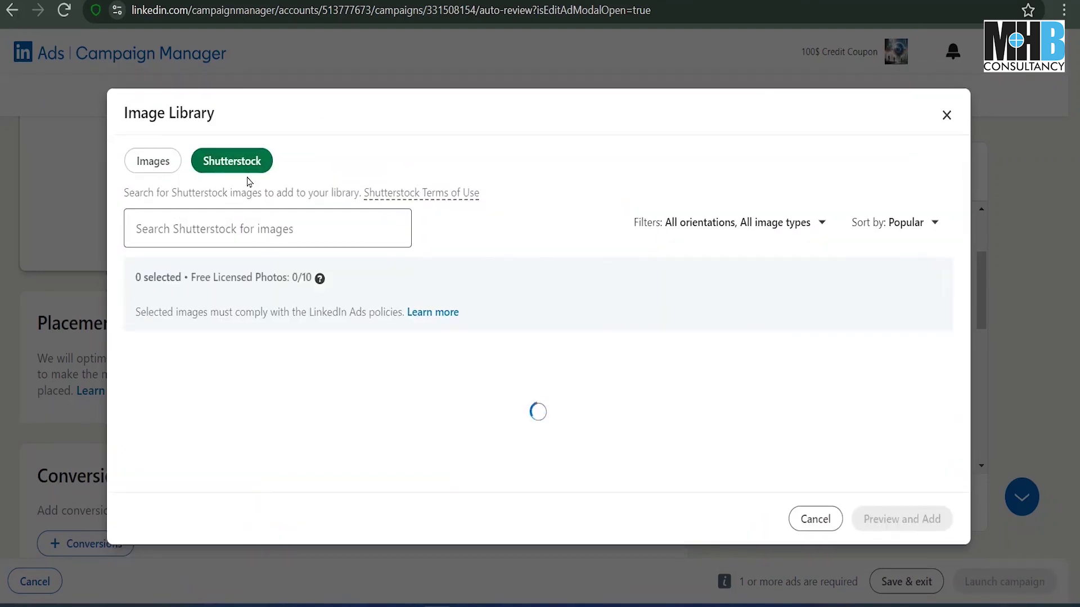
{"action": "left_click", "coordinate": [252, 212]}
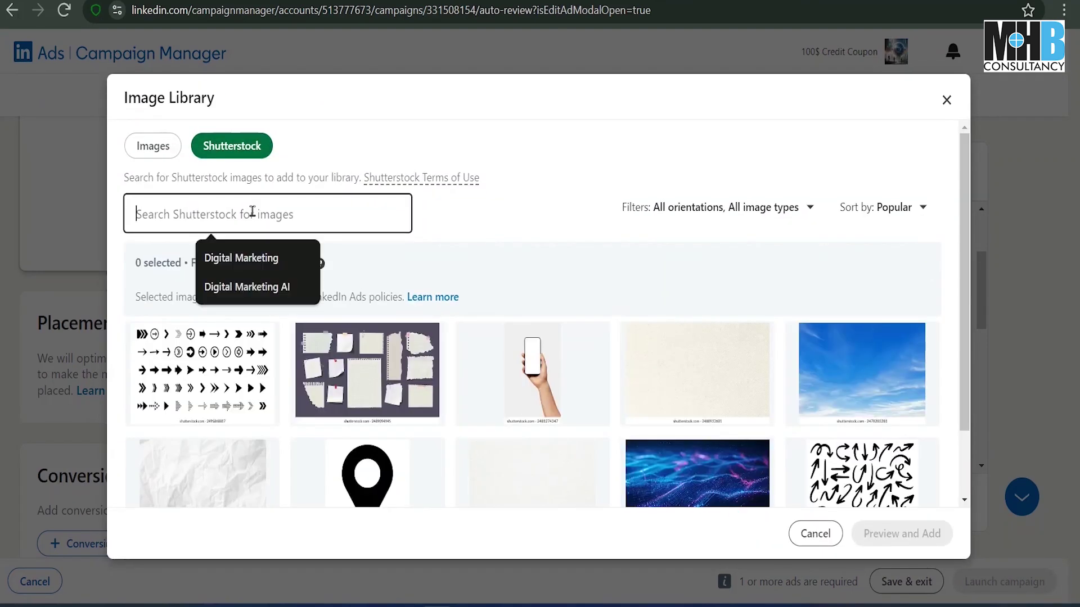
{"action": "left_click", "coordinate": [237, 285]}
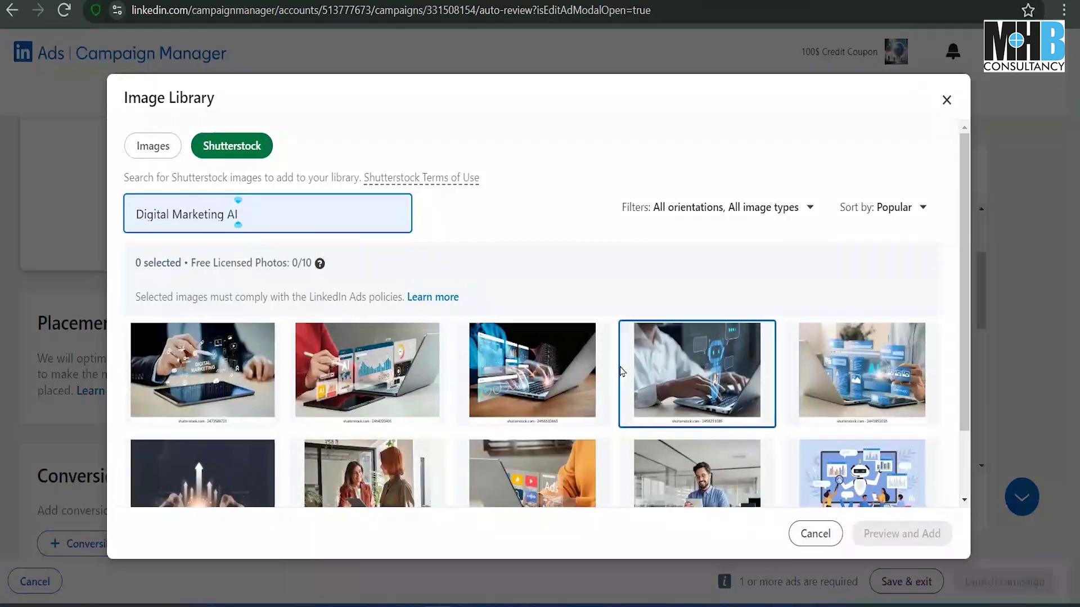
{"action": "scroll", "coordinate": [621, 371], "scroll_direction": "down", "scroll_amount": 2}
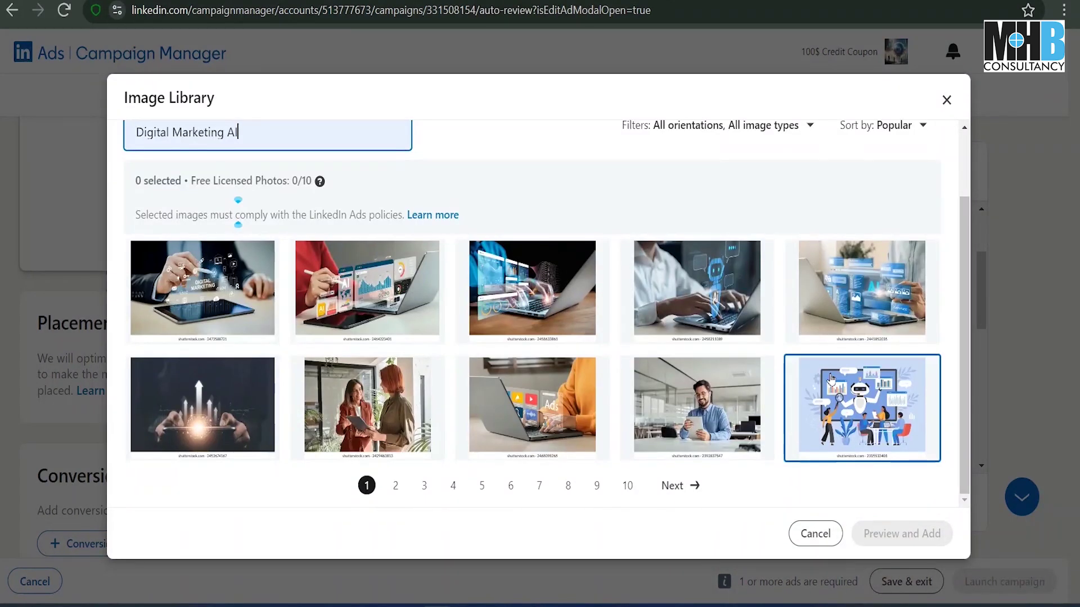
{"action": "left_click", "coordinate": [738, 319]}
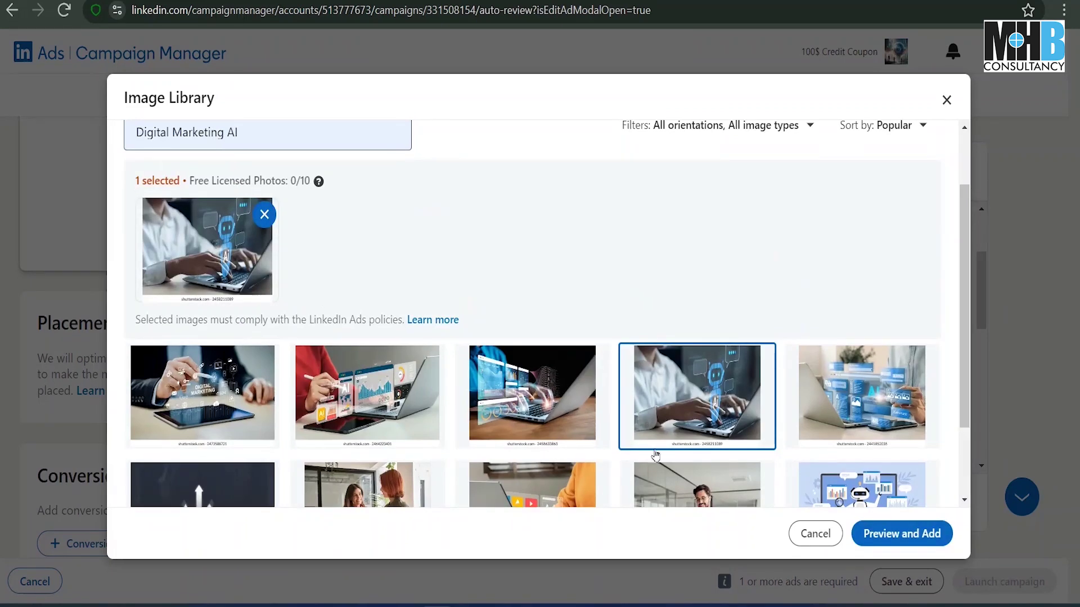
{"action": "left_click", "coordinate": [915, 535]}
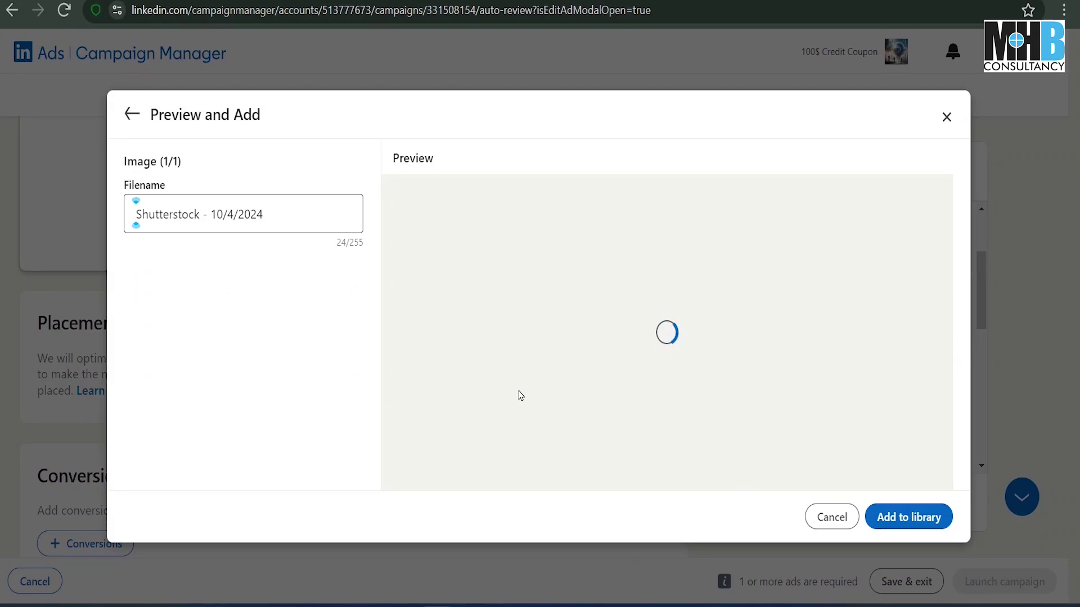
- Add the photo as 'Shutterstock - 10/4/2024' and use it for the ad
{"action": "left_click", "coordinate": [268, 216]}
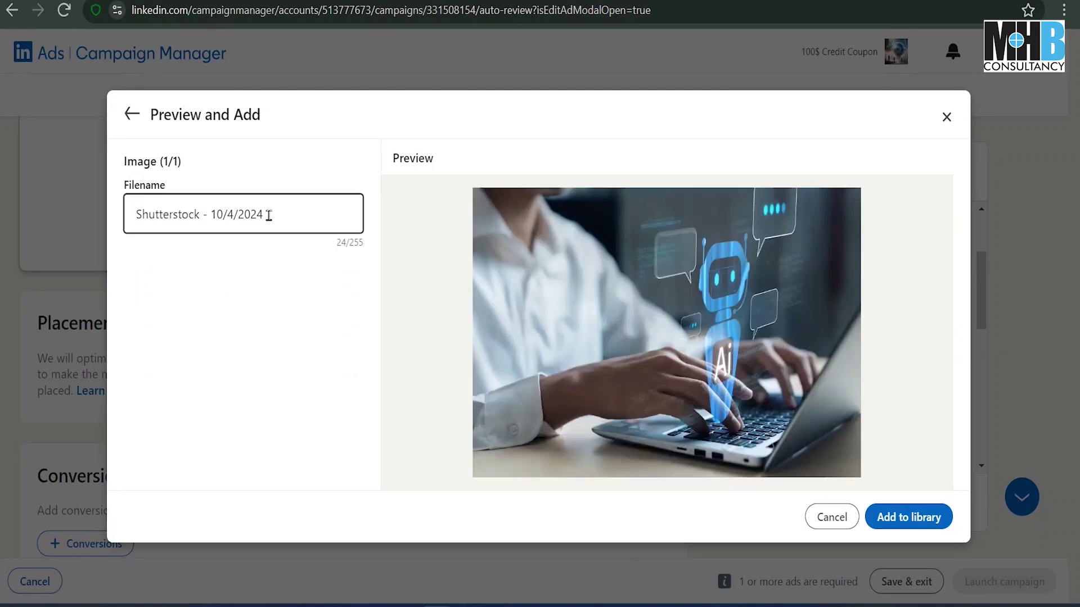
{"action": "left_click", "coordinate": [648, 375]}
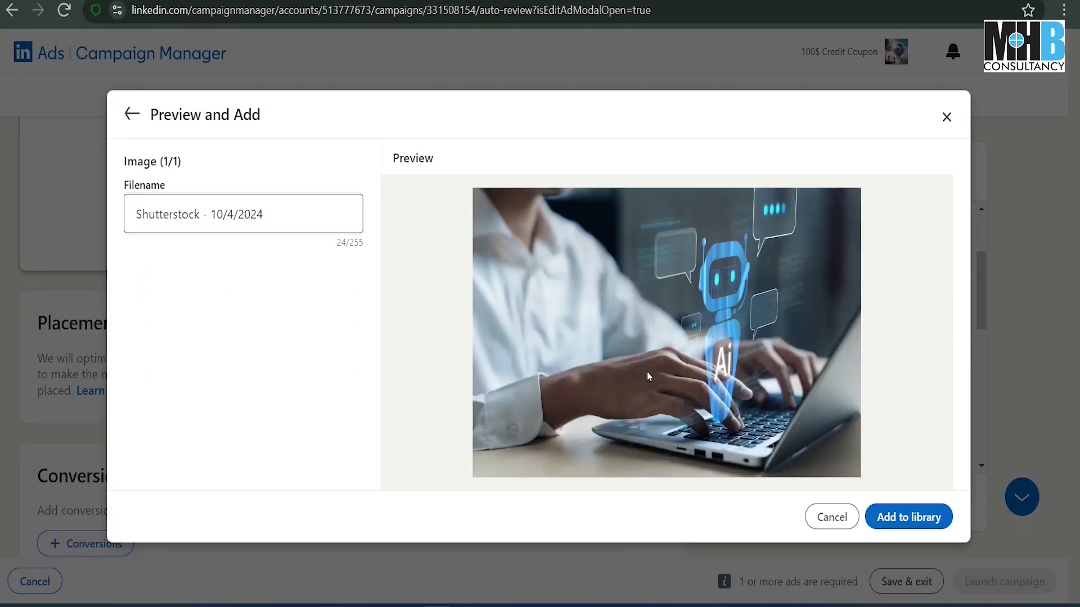
{"action": "left_click", "coordinate": [917, 523]}
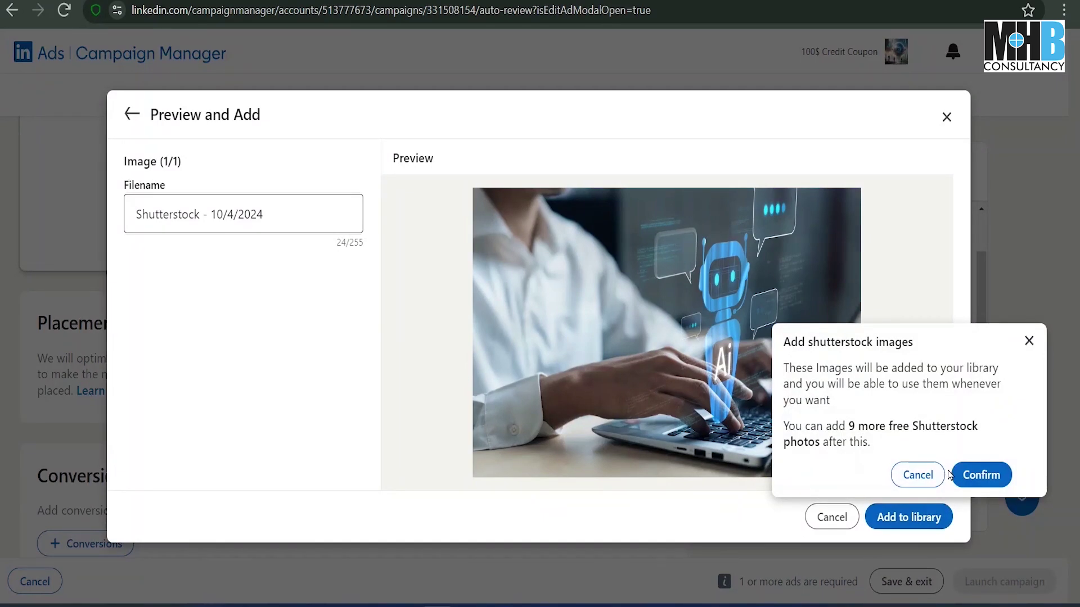
{"action": "left_click", "coordinate": [966, 475]}
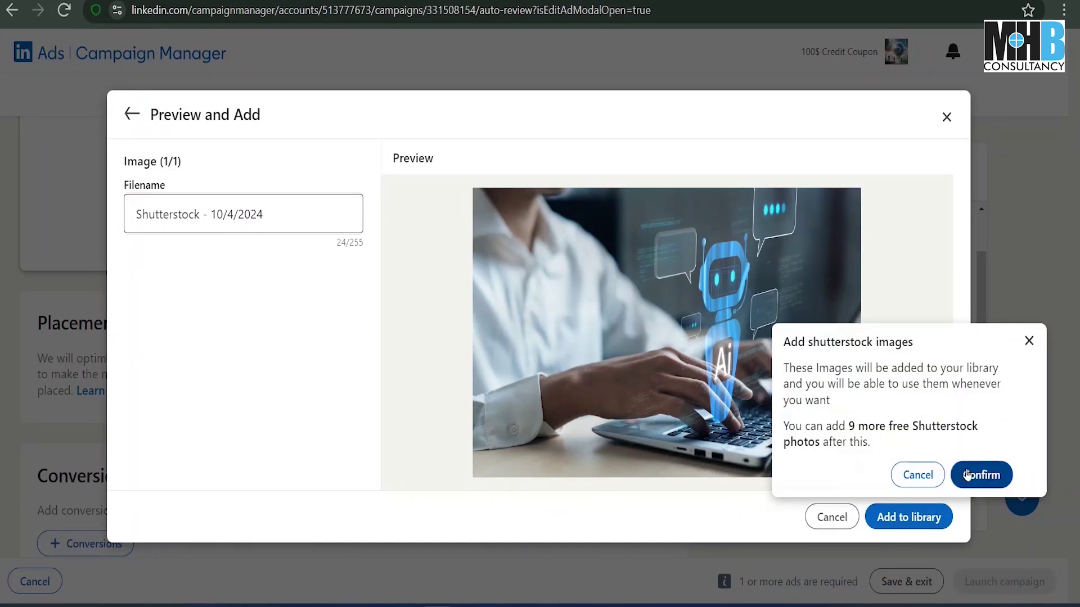
{"action": "left_click", "coordinate": [967, 475]}
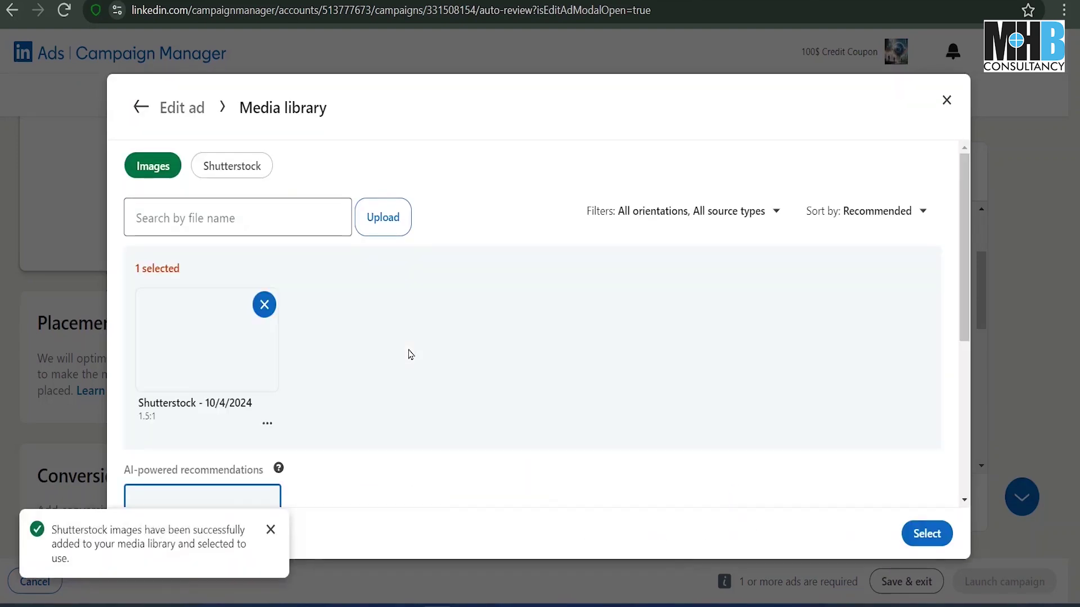
{"action": "scroll", "coordinate": [409, 355], "scroll_direction": "down", "scroll_amount": 5}
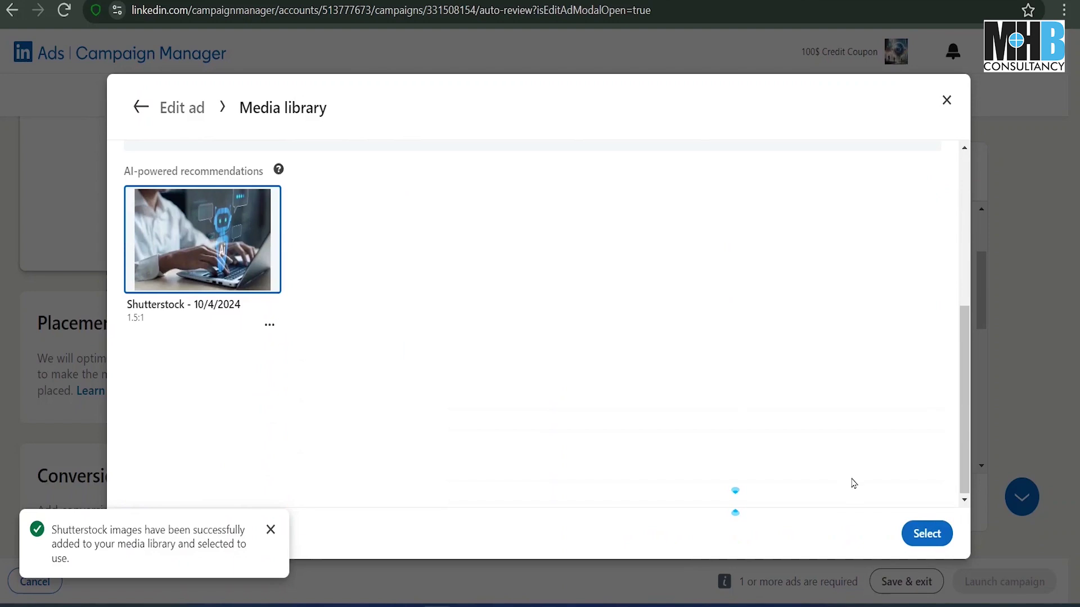
{"action": "left_click", "coordinate": [927, 534]}
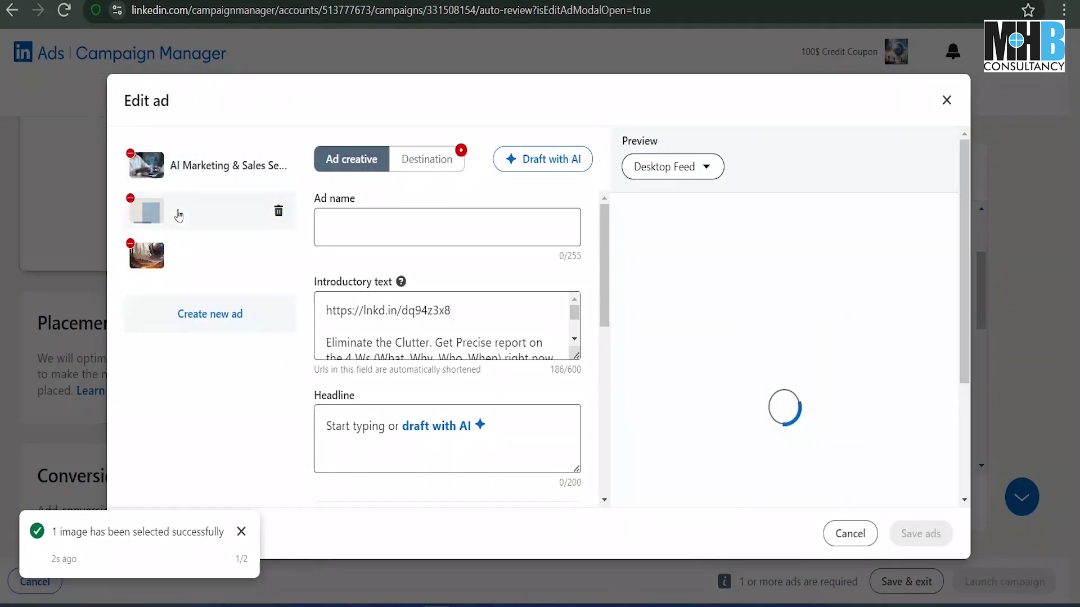
- Open the AI Marketing & Sales Services ad to check its new image
{"action": "left_click", "coordinate": [225, 167]}
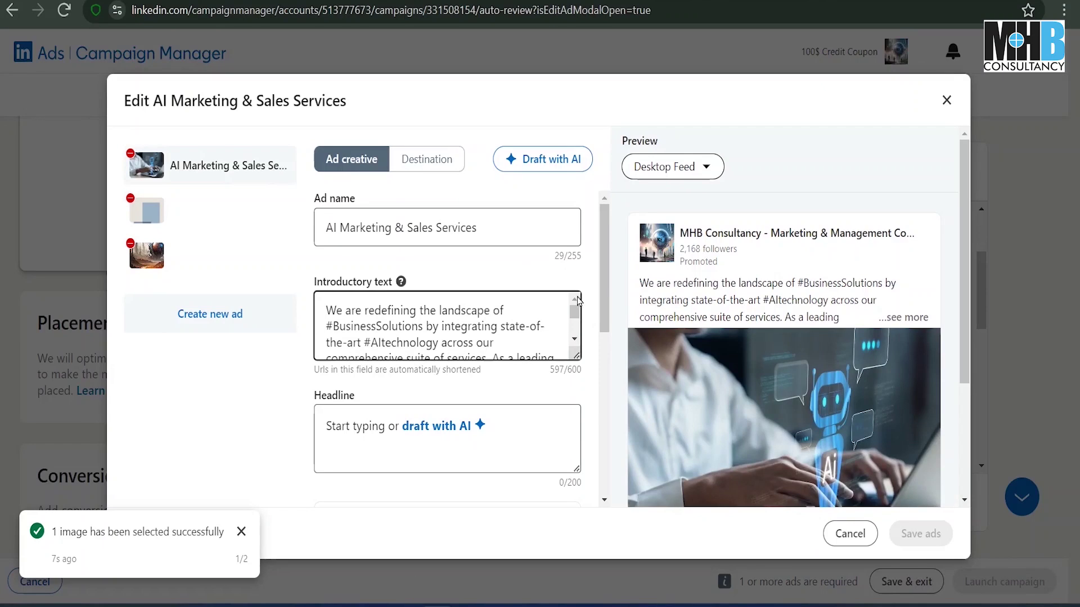
{"action": "scroll", "coordinate": [534, 335], "scroll_direction": "down", "scroll_amount": 5}
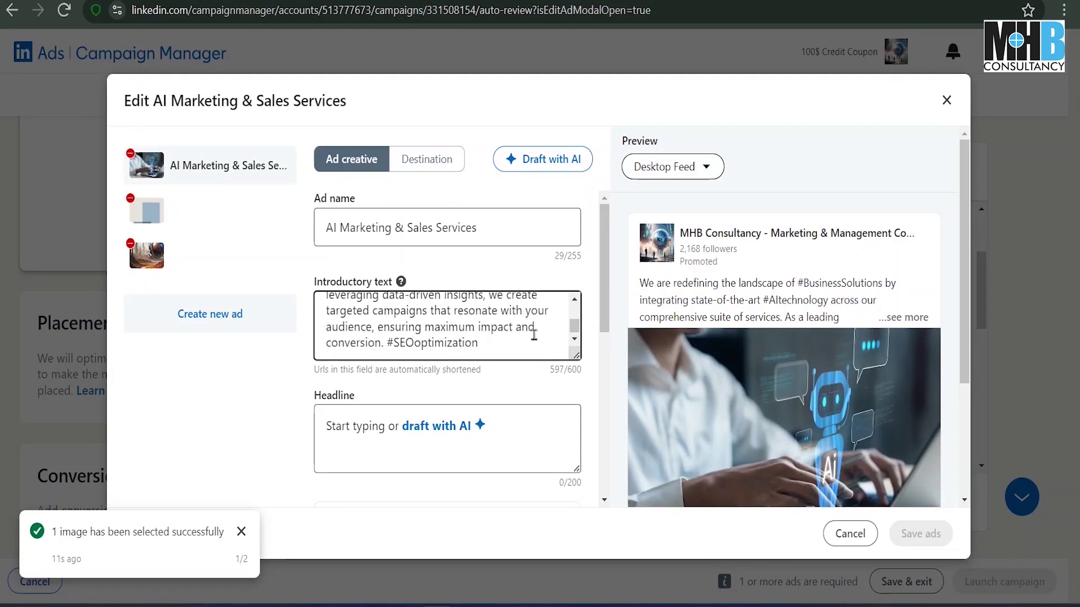
{"action": "scroll", "coordinate": [534, 394], "scroll_direction": "down", "scroll_amount": 3}
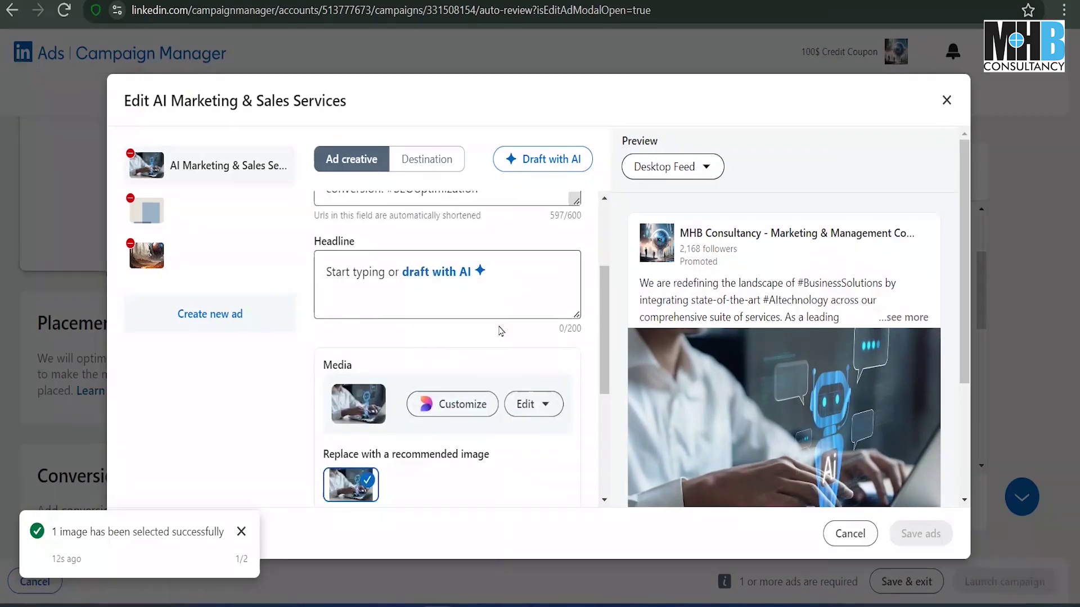
- Draft five AI headline suggestions and return to 'Boost Profits with AI Solutions' (3 of 5)
{"action": "left_click", "coordinate": [463, 273]}
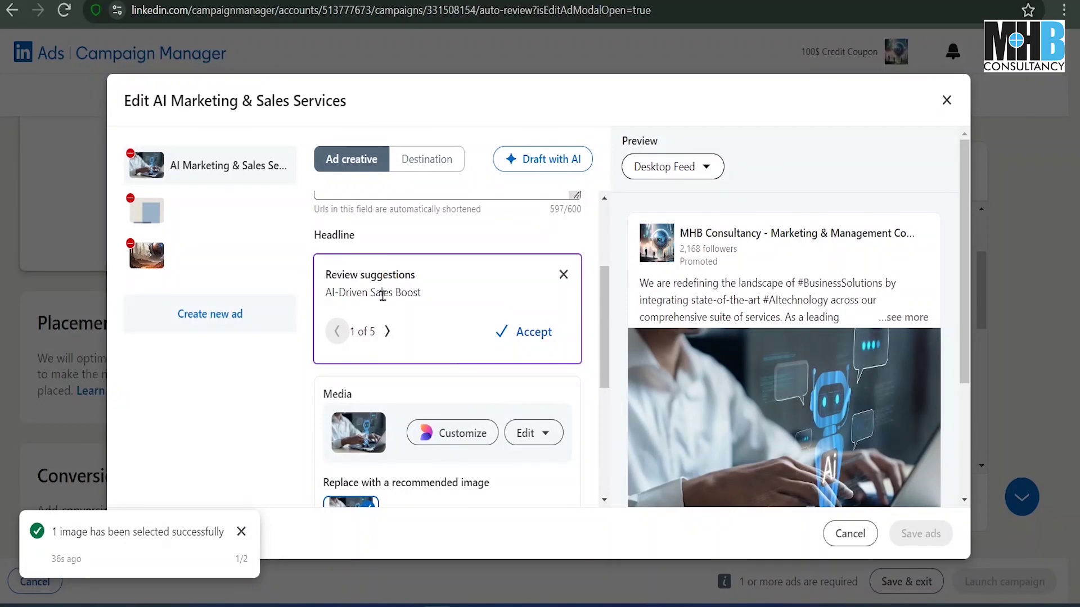
{"action": "left_click", "coordinate": [387, 331]}
{"action": "left_click", "coordinate": [388, 332]}
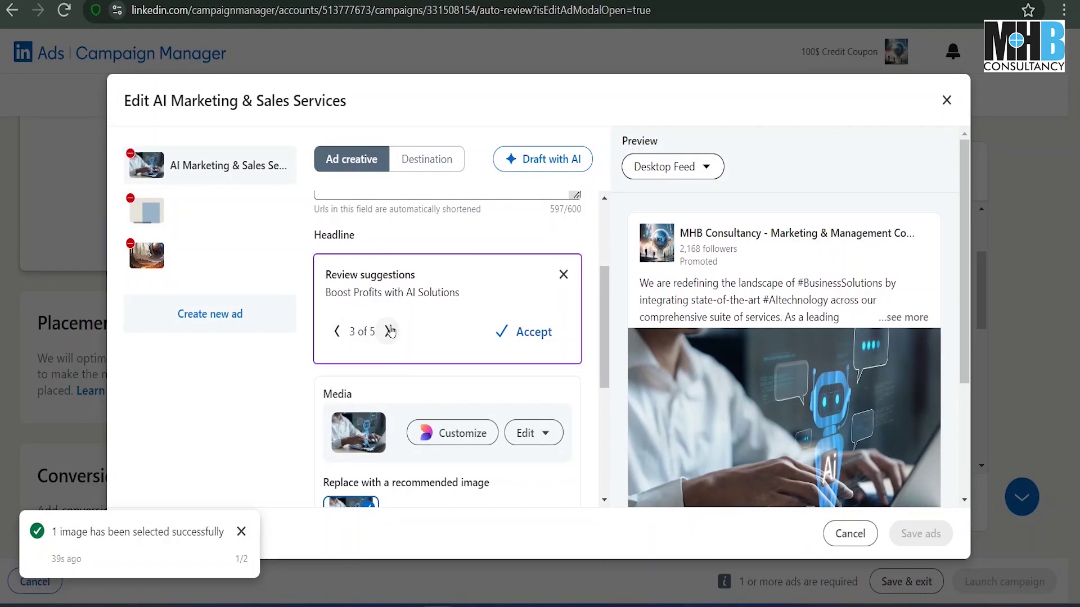
{"action": "double_click", "coordinate": [374, 291]}
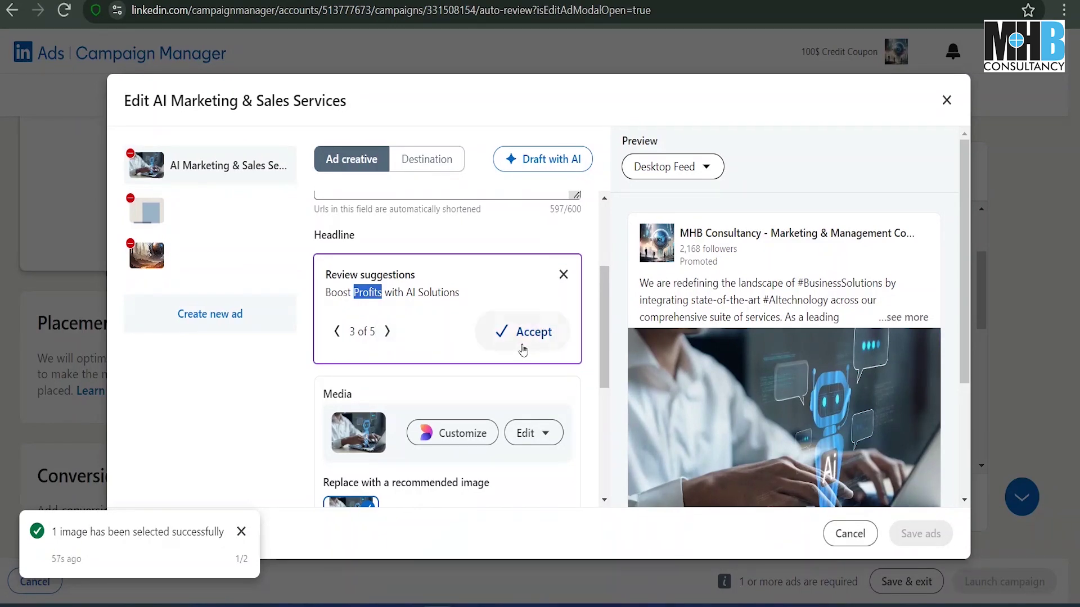
{"action": "left_click", "coordinate": [387, 331]}
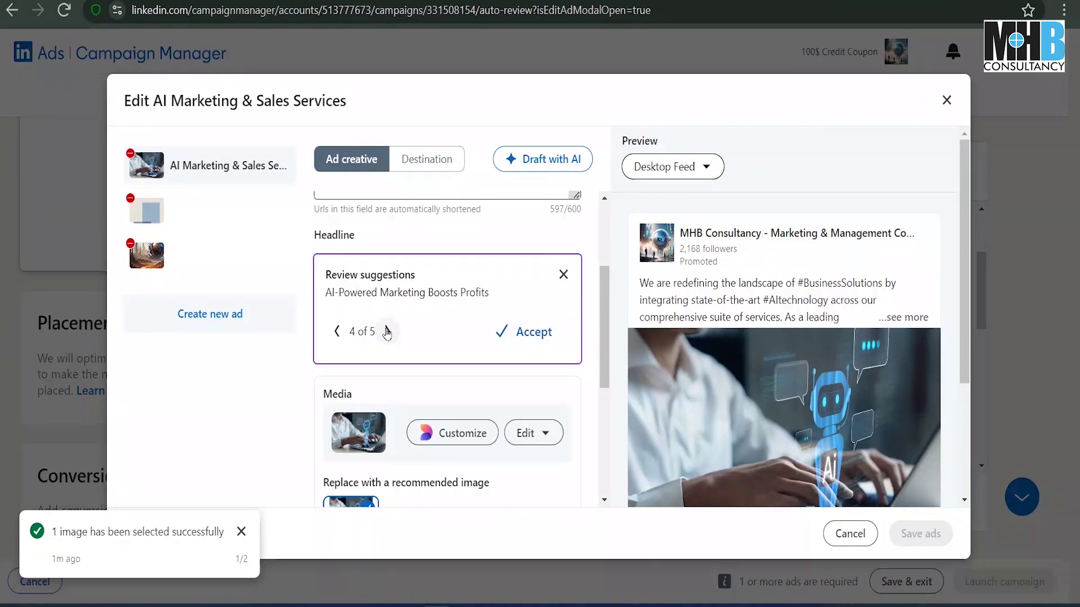
{"action": "left_click", "coordinate": [336, 319]}
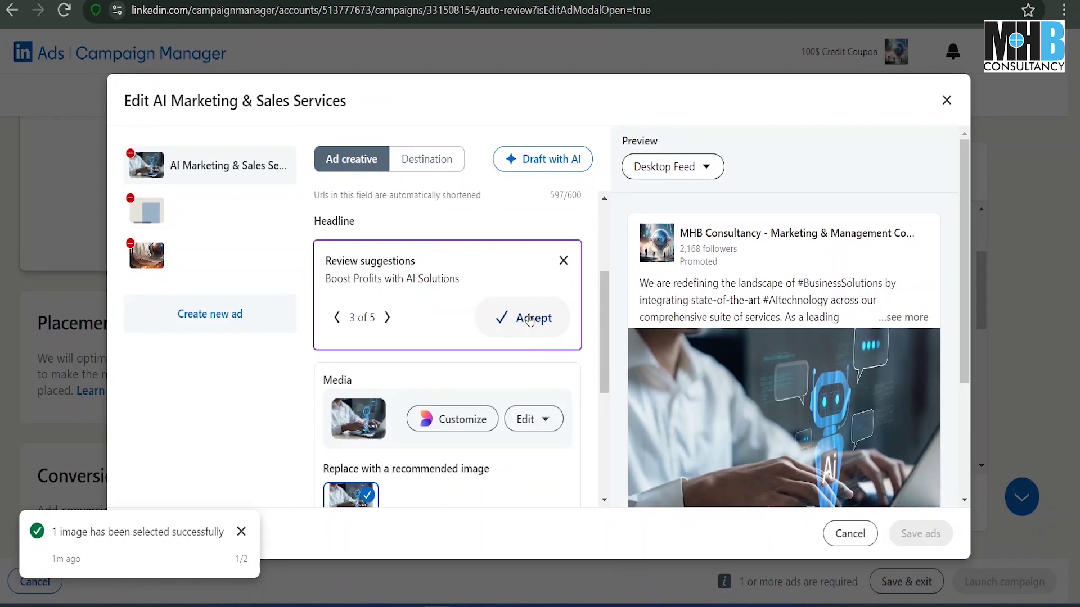
- Accept 'Boost Profits with AI Solutions' as the AI Marketing & Sales Services ad's headline
{"action": "left_click", "coordinate": [530, 318]}
{"action": "scroll", "coordinate": [490, 311], "scroll_direction": "down", "scroll_amount": 5}
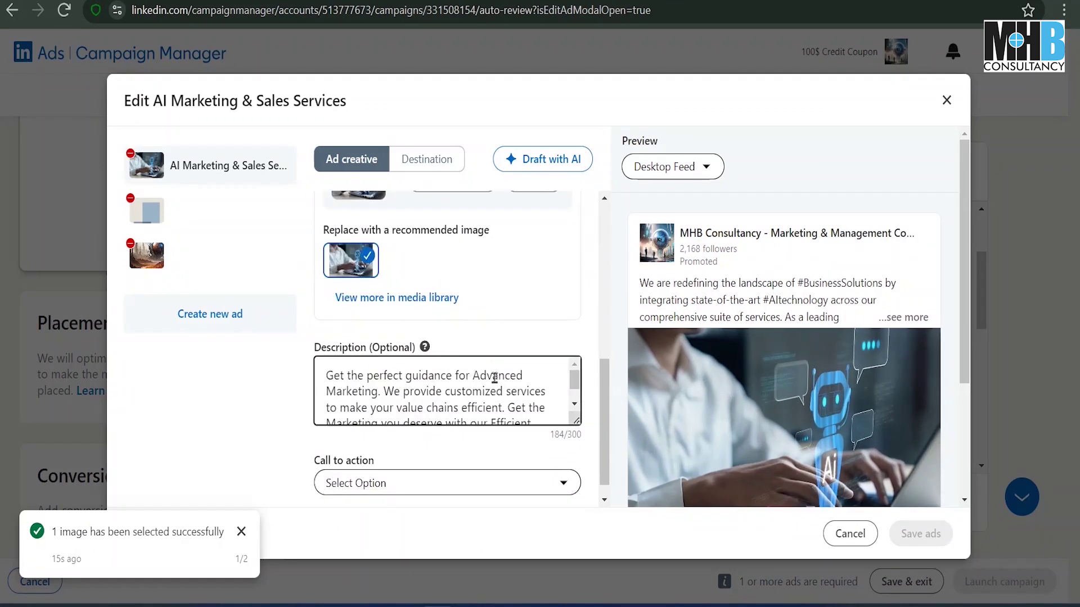
{"action": "scroll", "coordinate": [518, 407], "scroll_direction": "down", "scroll_amount": 2}
{"action": "mouse_move", "coordinate": [436, 349]}
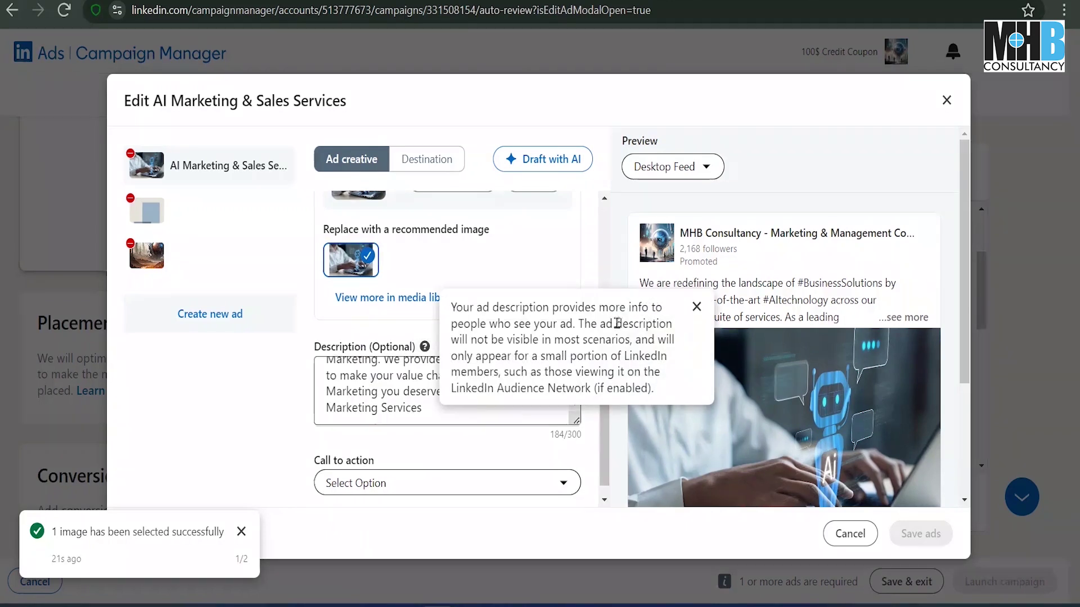
{"action": "left_click_drag", "start_coordinate": [578, 324], "coordinate": [626, 371]}
{"action": "left_click", "coordinate": [548, 371]}
{"action": "scroll", "coordinate": [549, 372], "scroll_direction": "down", "scroll_amount": 1}
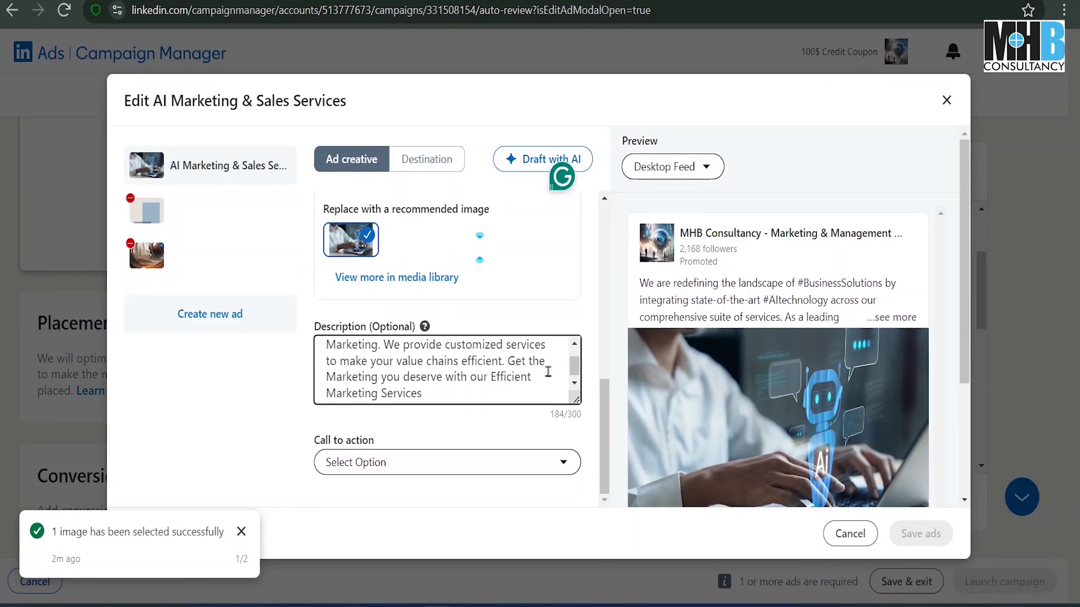
{"action": "scroll", "coordinate": [549, 371], "scroll_direction": "up", "scroll_amount": 2}
{"action": "scroll", "coordinate": [573, 270], "scroll_direction": "up", "scroll_amount": 5}
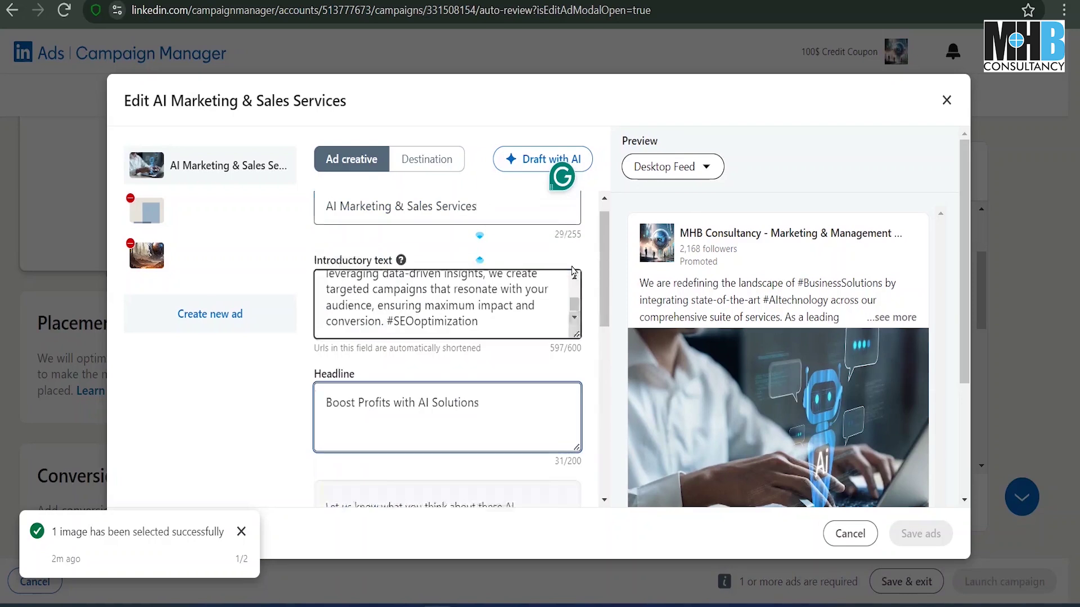
{"action": "left_click", "coordinate": [439, 163]}
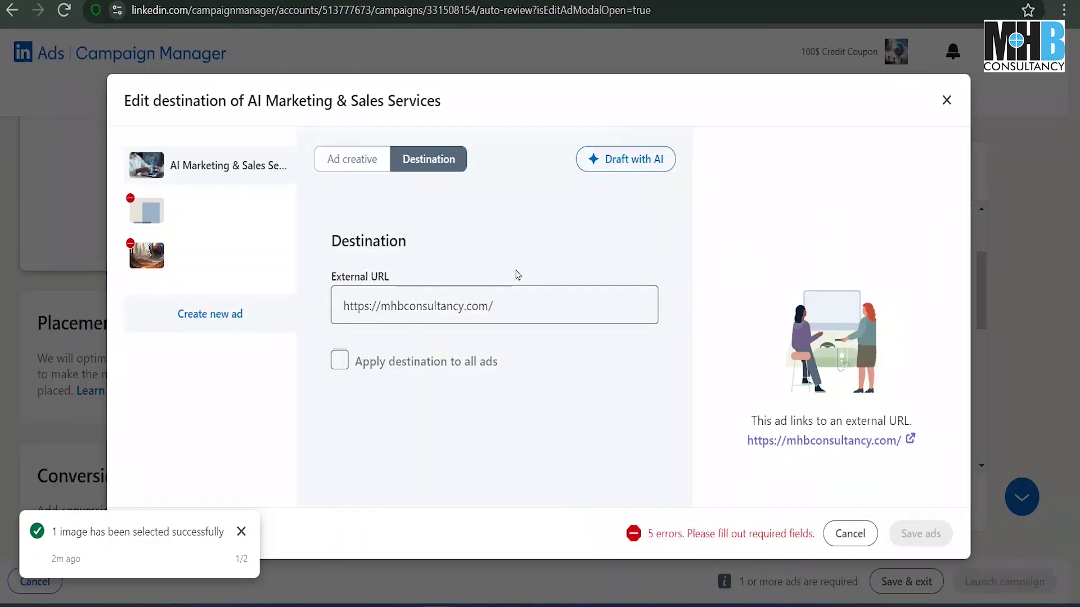
{"action": "left_click", "coordinate": [352, 159]}
{"action": "scroll", "coordinate": [465, 372], "scroll_direction": "down", "scroll_amount": 8}
{"action": "left_click", "coordinate": [464, 463]}
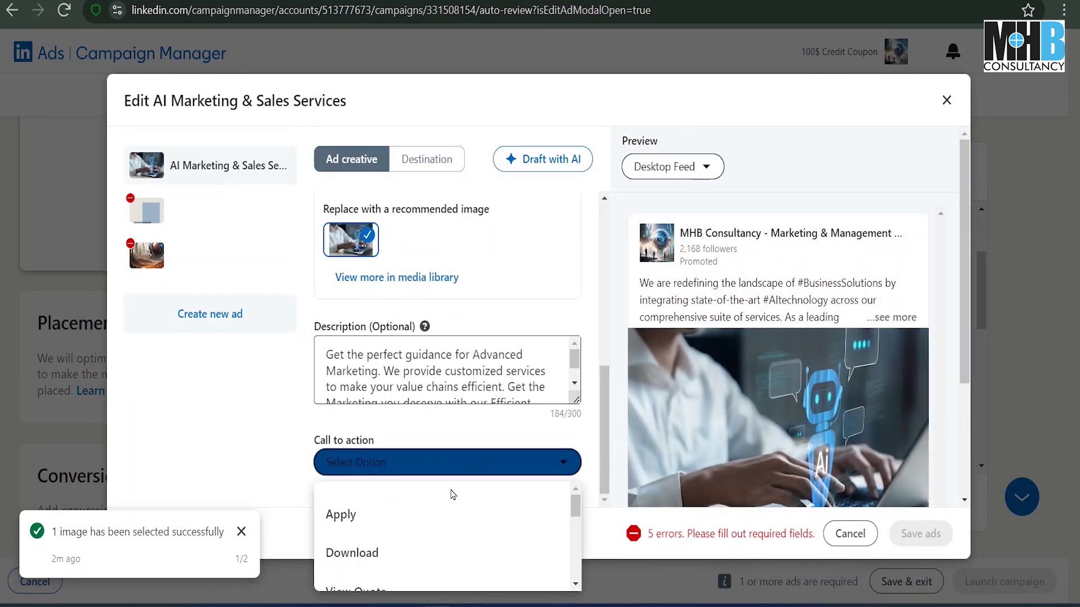
{"action": "scroll", "coordinate": [441, 521], "scroll_direction": "down", "scroll_amount": 1}
{"action": "scroll", "coordinate": [441, 521], "scroll_direction": "down", "scroll_amount": 6}
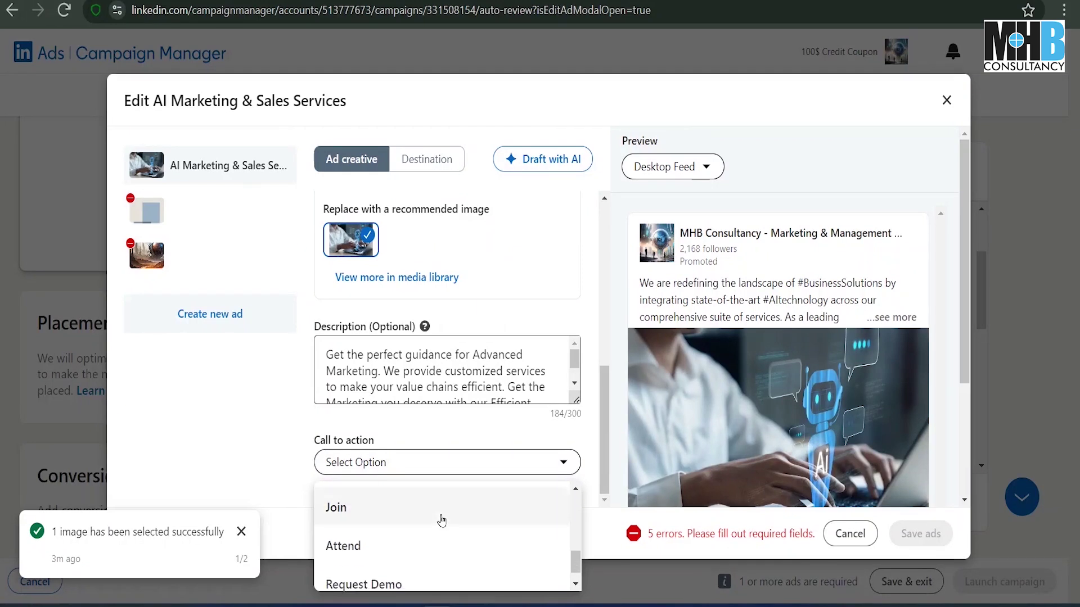
{"action": "scroll", "coordinate": [441, 521], "scroll_direction": "down", "scroll_amount": 1}
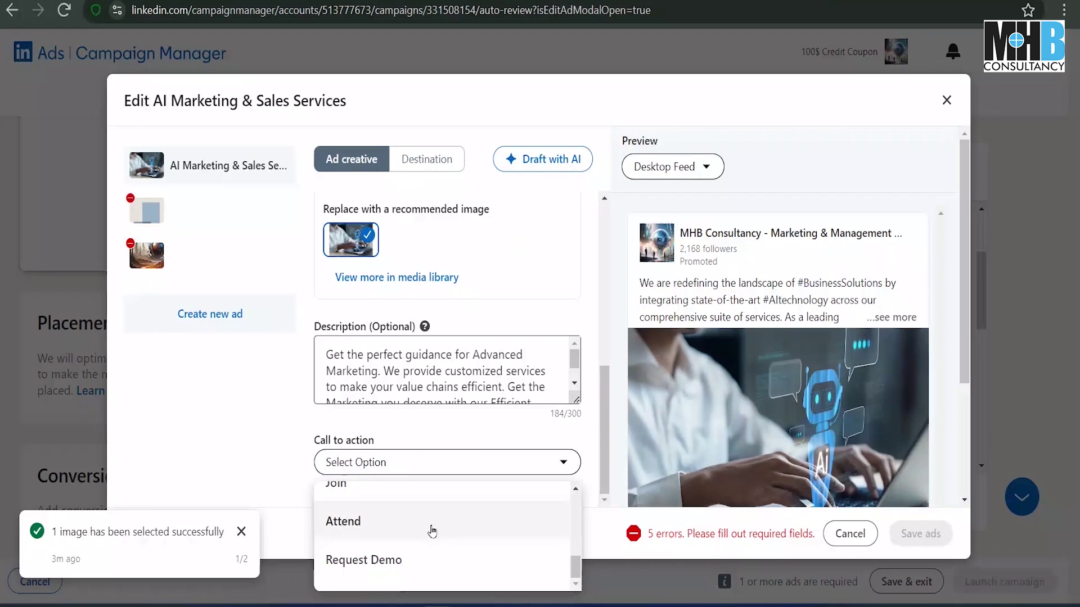
- Set the first ad's call to action to Request Demo and begin editing the second ad's intro text
{"action": "left_click", "coordinate": [411, 554]}
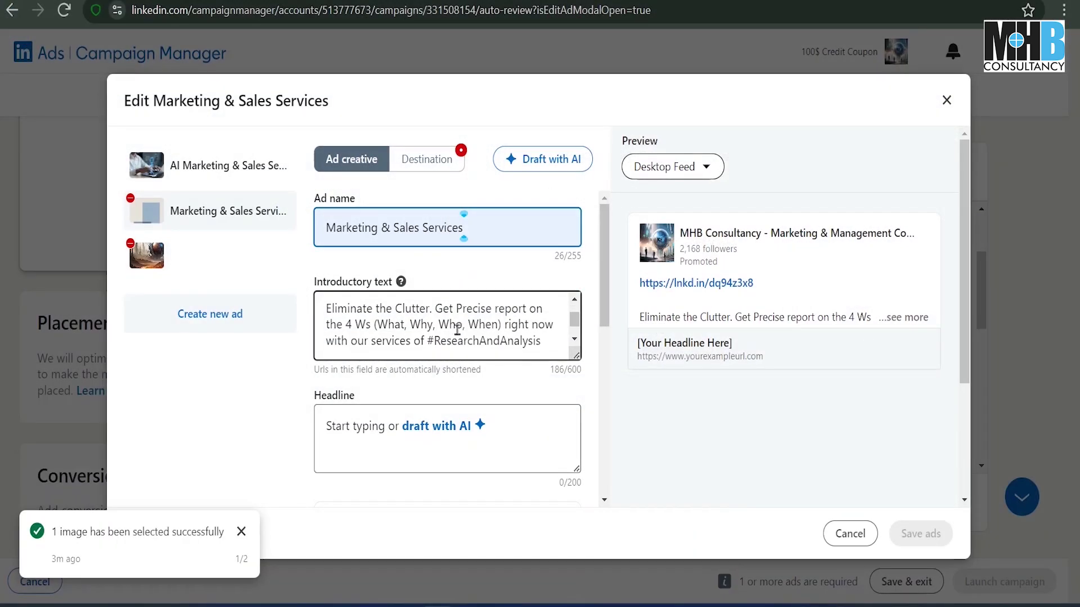
{"action": "scroll", "coordinate": [457, 331], "scroll_direction": "up", "scroll_amount": 1}
{"action": "scroll", "coordinate": [457, 331], "scroll_direction": "up", "scroll_amount": 1}
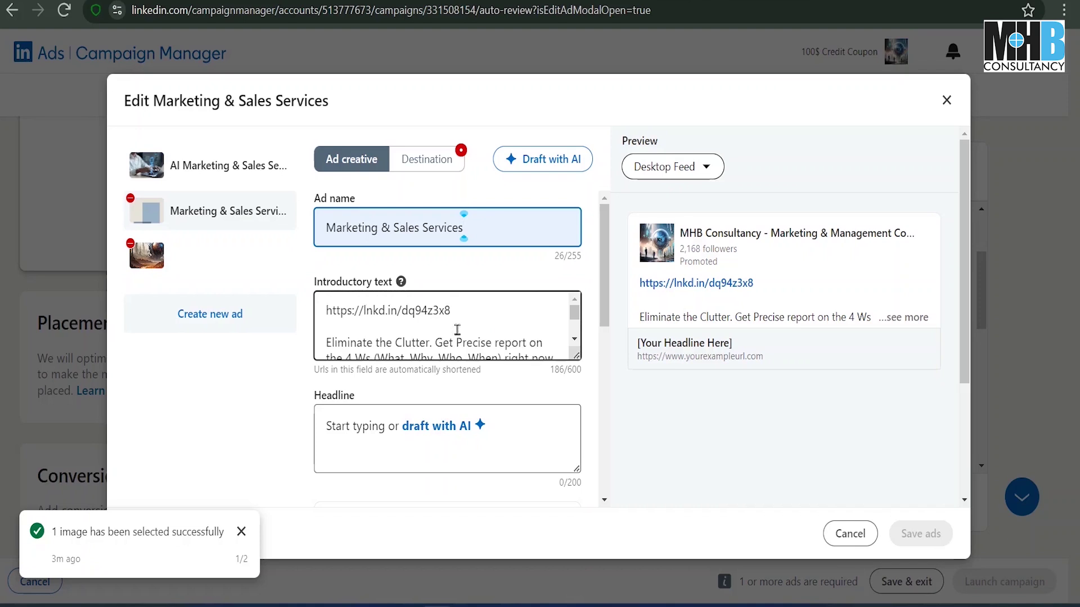
{"action": "scroll", "coordinate": [457, 331], "scroll_direction": "down", "scroll_amount": 2}
{"action": "scroll", "coordinate": [457, 330], "scroll_direction": "down", "scroll_amount": 1}
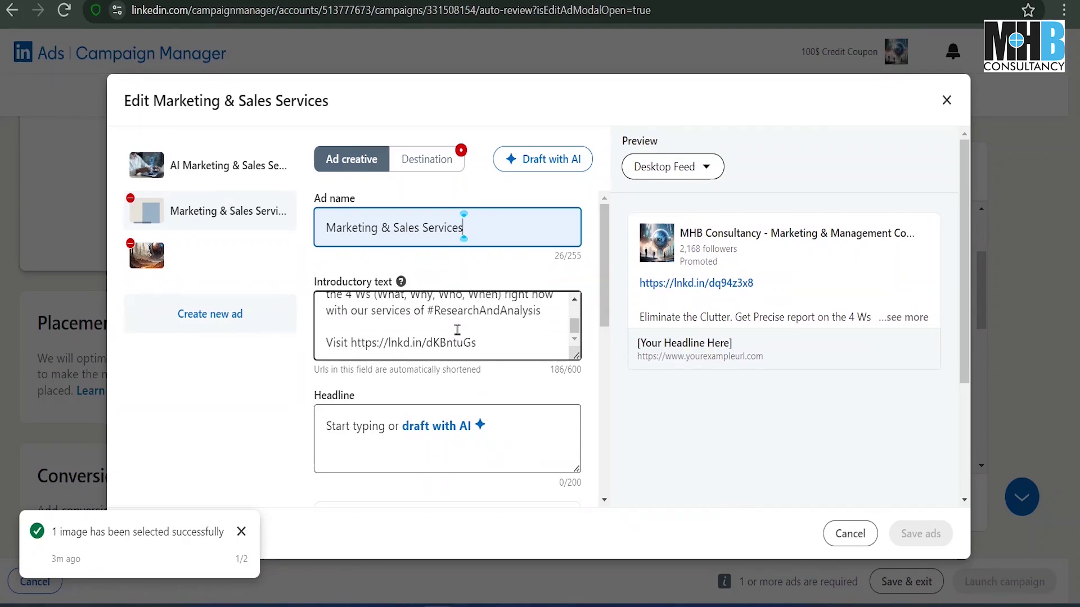
{"action": "scroll", "coordinate": [457, 331], "scroll_direction": "up", "scroll_amount": 1}
{"action": "scroll", "coordinate": [457, 330], "scroll_direction": "down", "scroll_amount": 1}
{"action": "scroll", "coordinate": [480, 337], "scroll_direction": "up", "scroll_amount": 2}
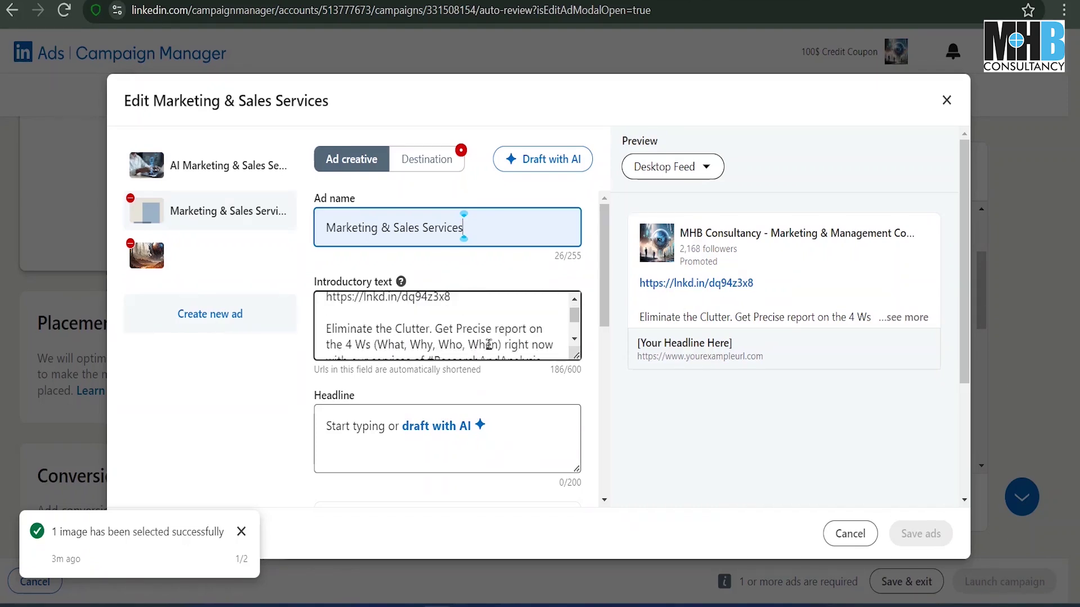
{"action": "left_click", "coordinate": [326, 342]}
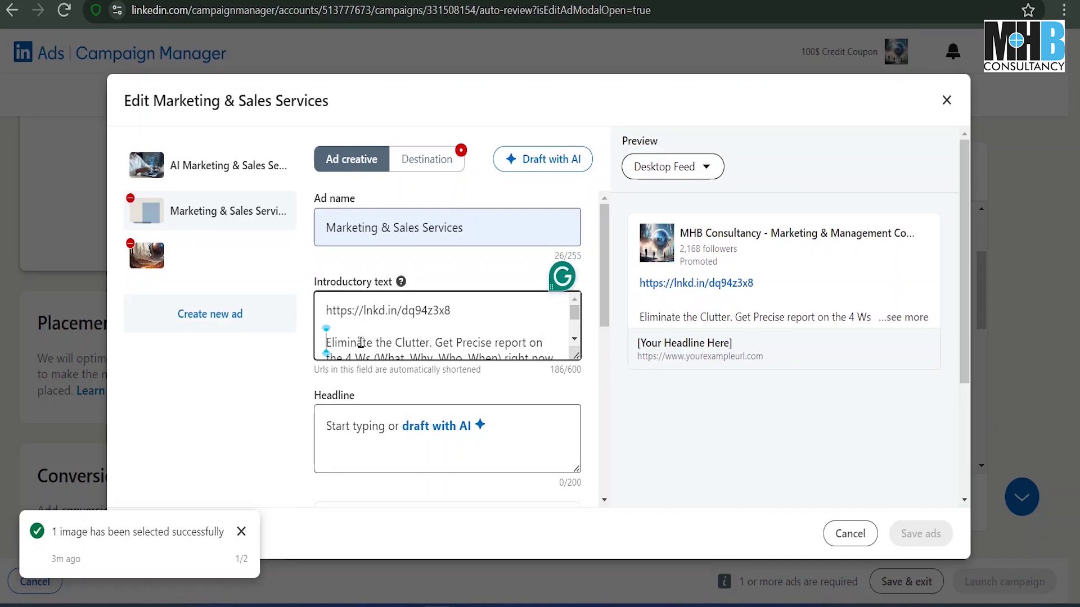
- Type a headline inviting readers to our Research & Analysis to learn how AI will do yours
{"action": "scroll", "coordinate": [482, 380], "scroll_direction": "down", "scroll_amount": 1}
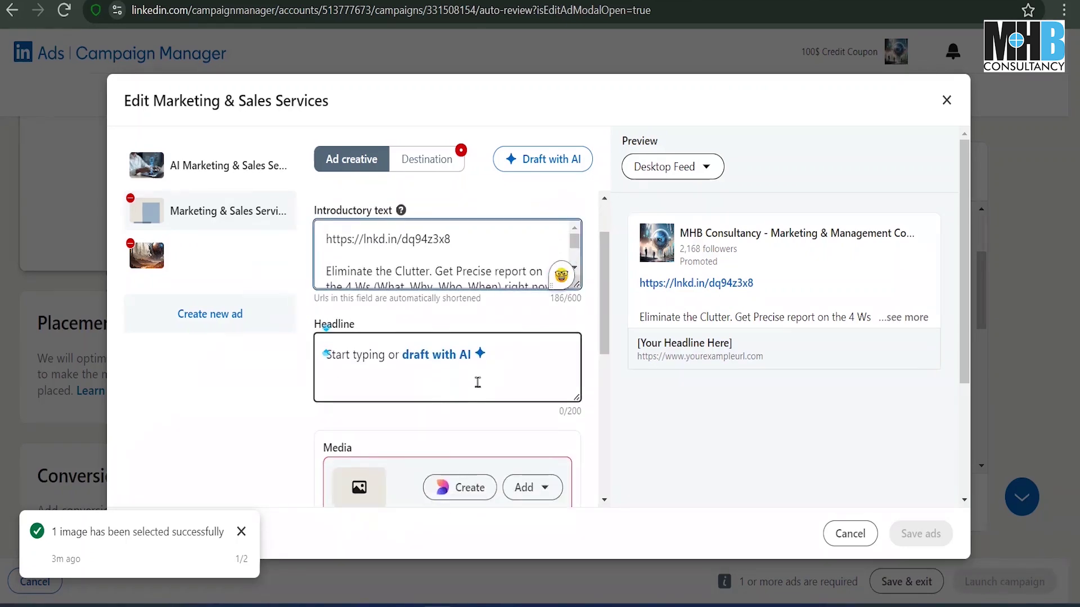
{"action": "left_click", "coordinate": [499, 376]}
{"action": "type", "text": "Read or"}
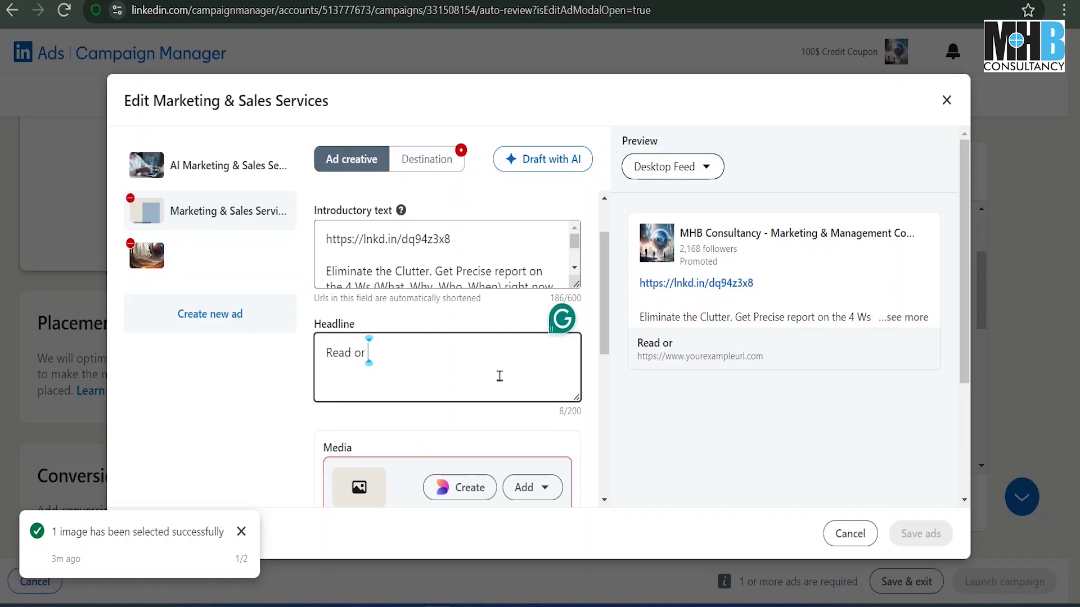
{"action": "key", "text": "BackSpace"}
{"action": "type", "text": "ur Researhc"}
{"action": "key", "text": "BackSpace"}
{"action": "key", "text": "BackSpace"}
{"action": "key", "text": "BackSpace"}
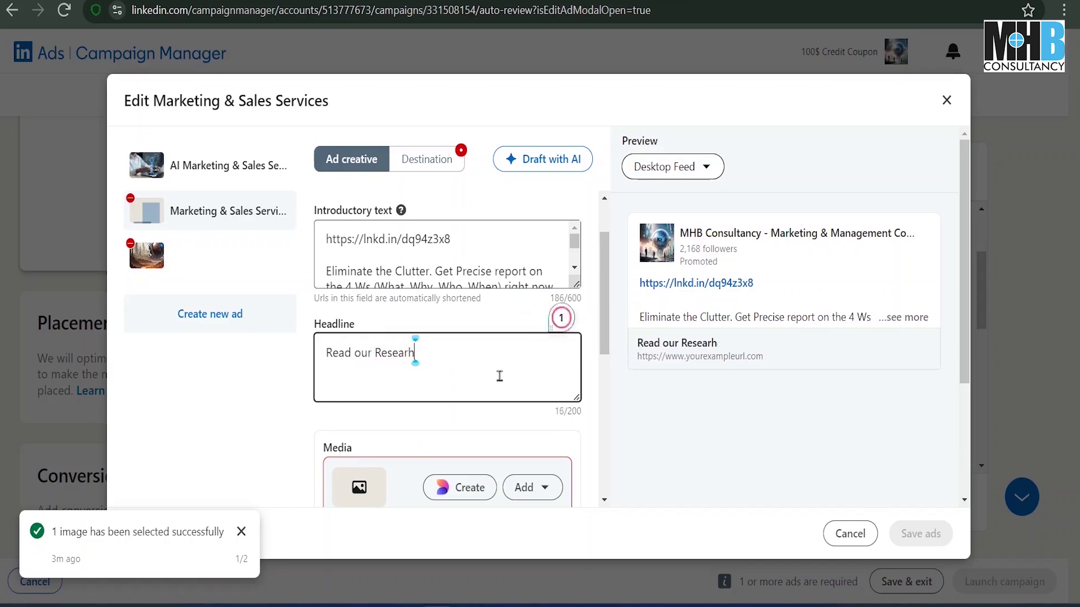
{"action": "type", "text": "ch & Ana"}
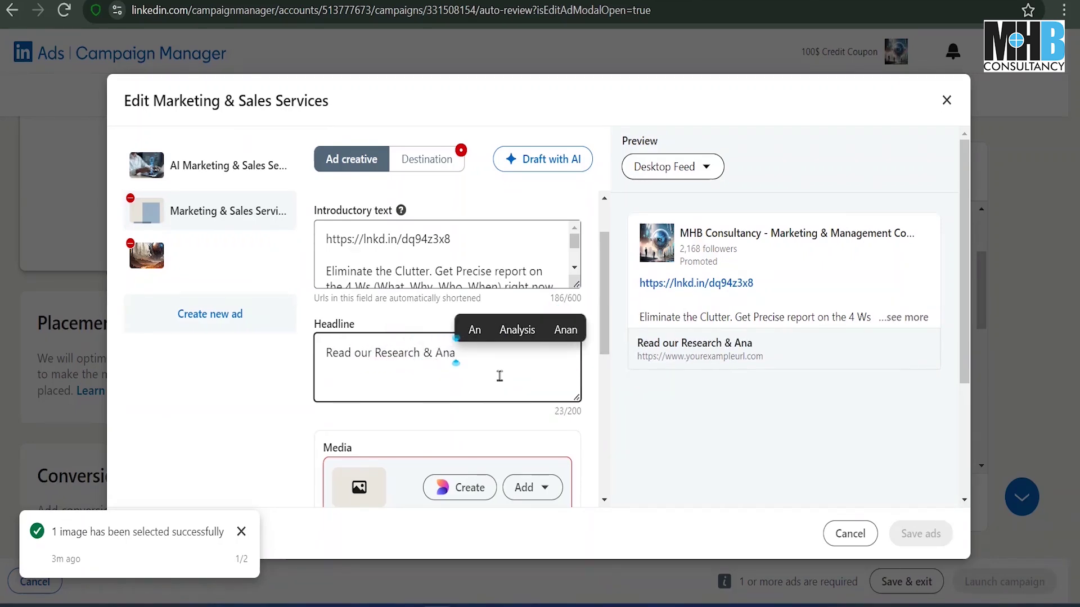
{"action": "type", "text": "lysis to lear"}
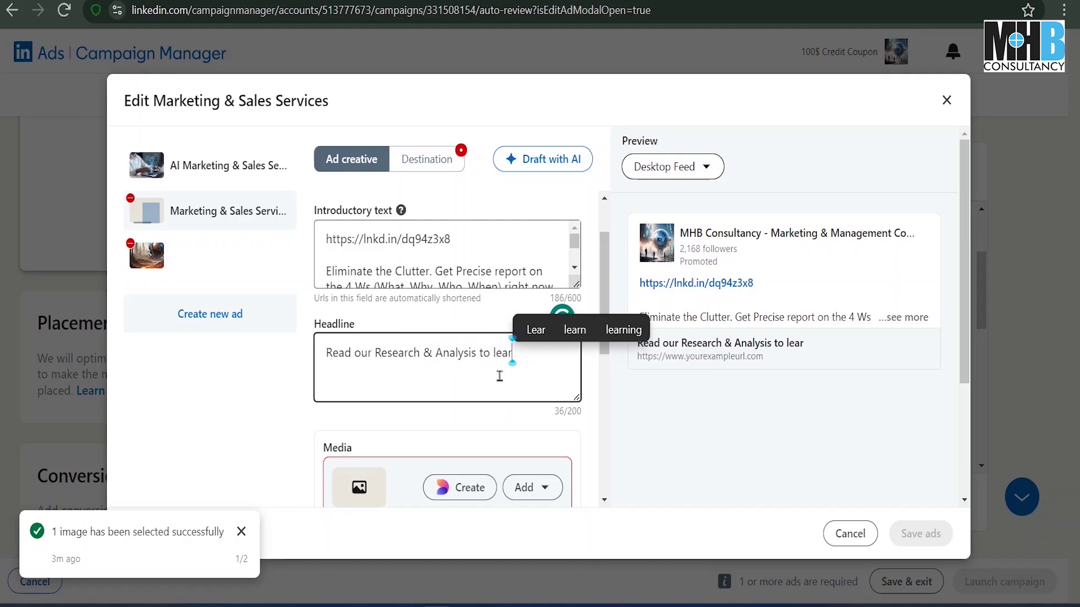
{"action": "type", "text": "n how AI will do yours"}
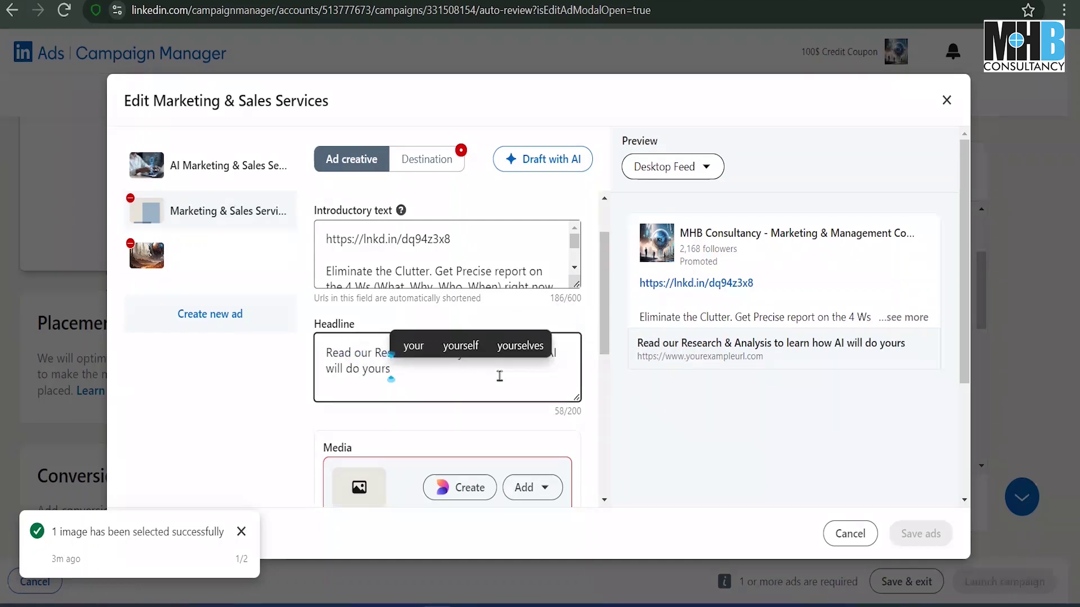
{"action": "scroll", "coordinate": [500, 376], "scroll_direction": "down", "scroll_amount": 1}
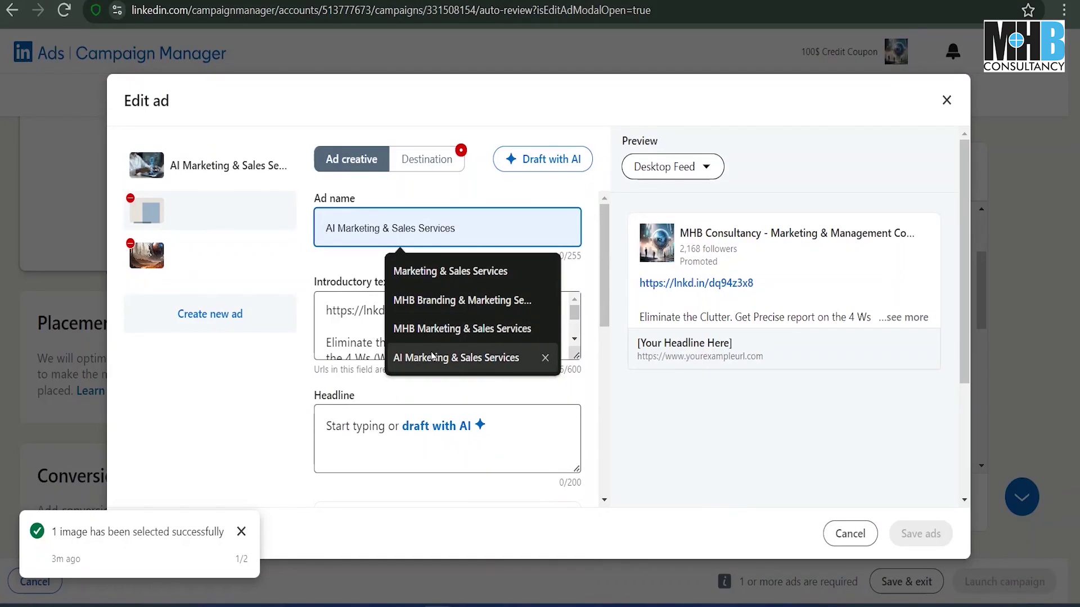
- Name the ad 'Marketing & Sales Services' from the autofill list
{"action": "left_click", "coordinate": [457, 271]}
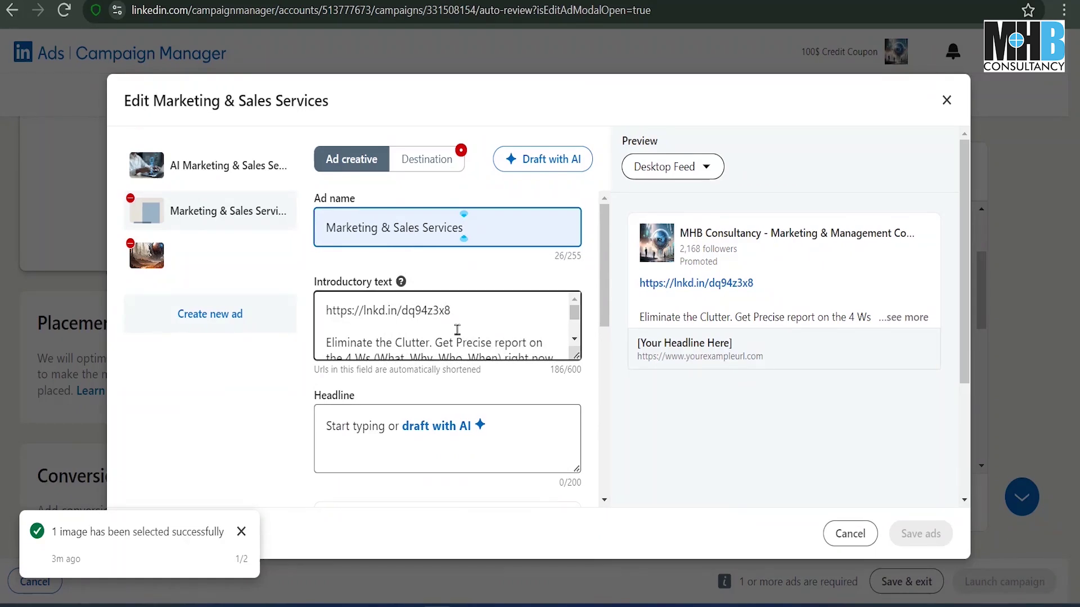
{"action": "scroll", "coordinate": [458, 329], "scroll_direction": "down", "scroll_amount": 3}
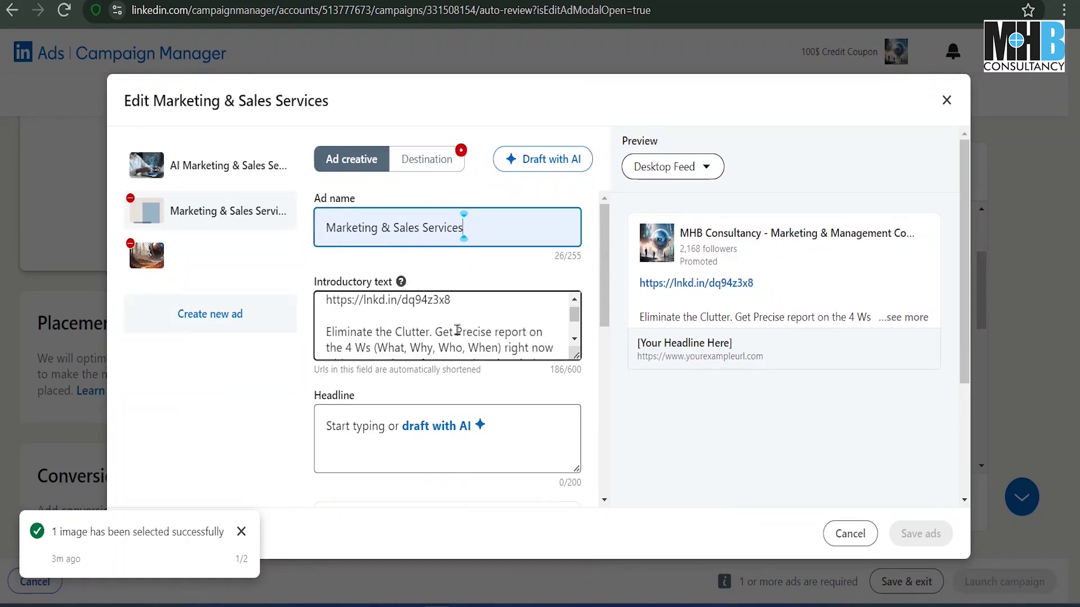
{"action": "scroll", "coordinate": [457, 330], "scroll_direction": "down", "scroll_amount": 1}
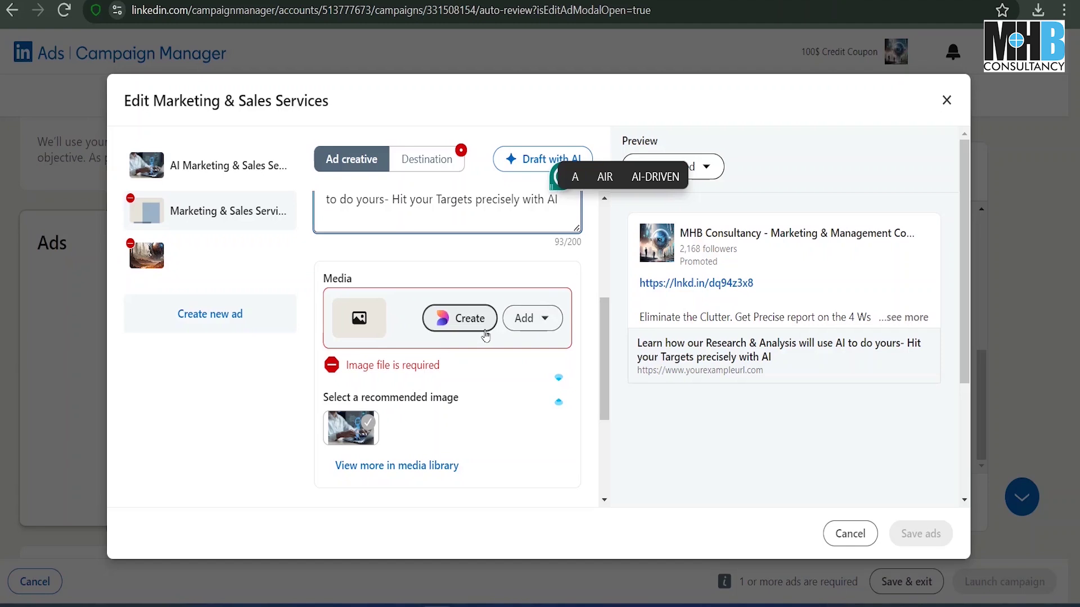
- Upload 'Untitled design (3).png', add it to the library and attach it to the ad
{"action": "left_click", "coordinate": [532, 326]}
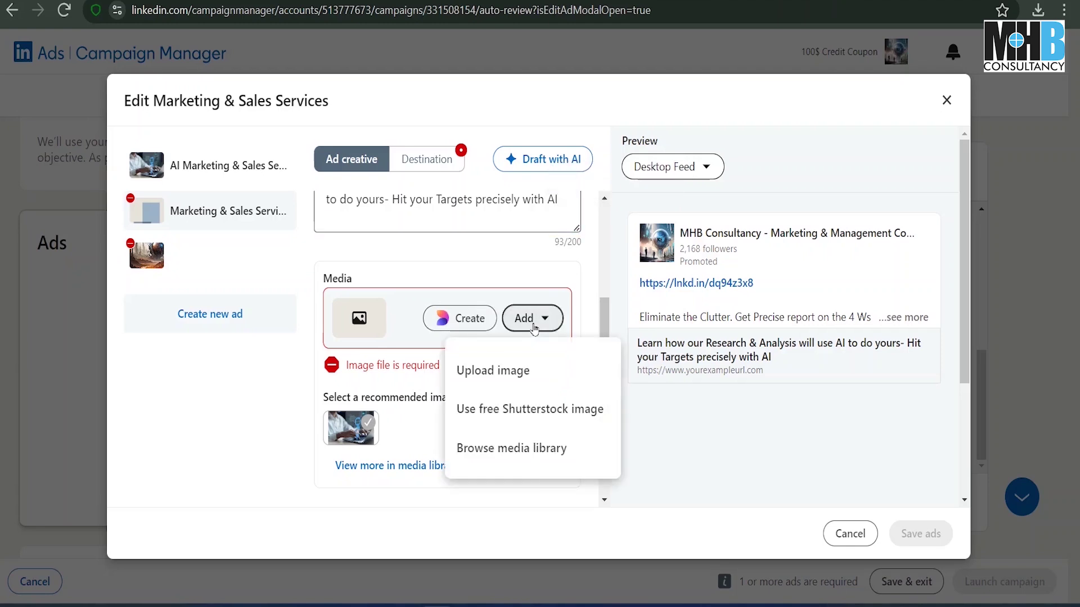
{"action": "left_click", "coordinate": [516, 380]}
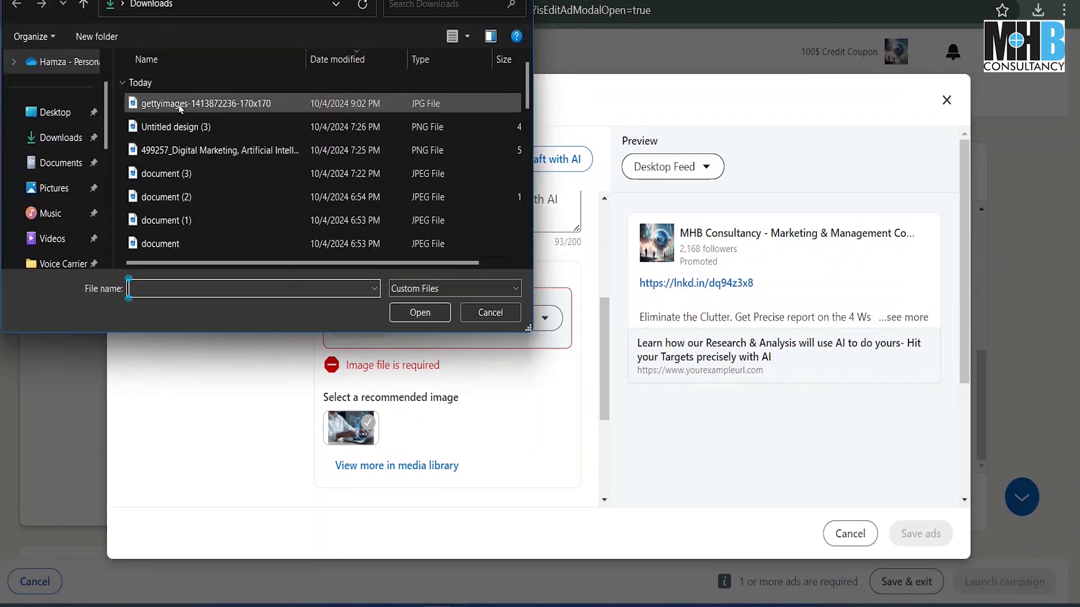
{"action": "left_click", "coordinate": [242, 127]}
{"action": "double_click", "coordinate": [242, 127]}
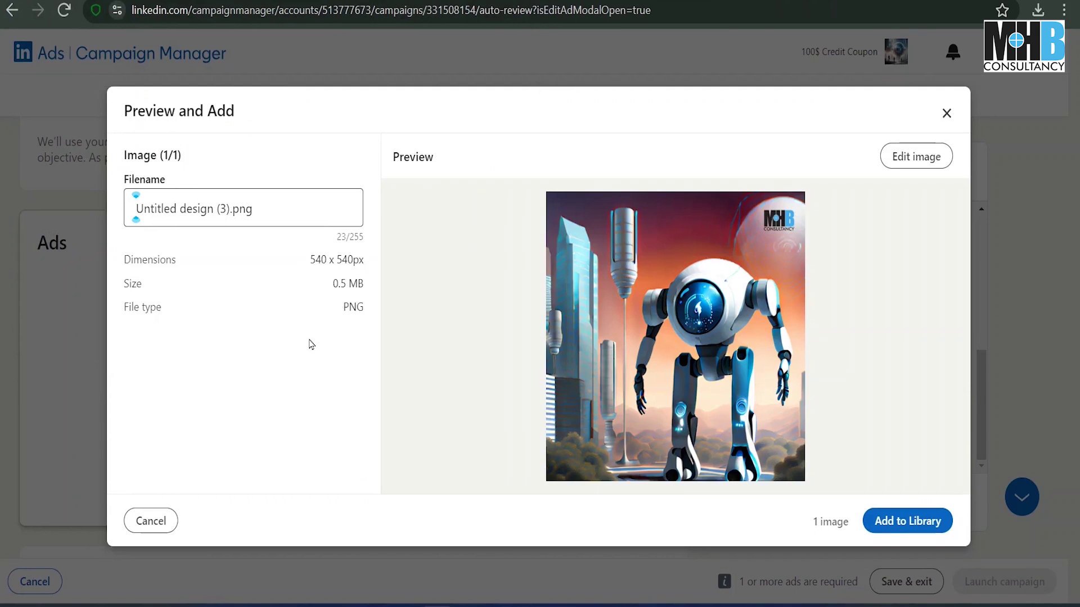
{"action": "left_click", "coordinate": [921, 519]}
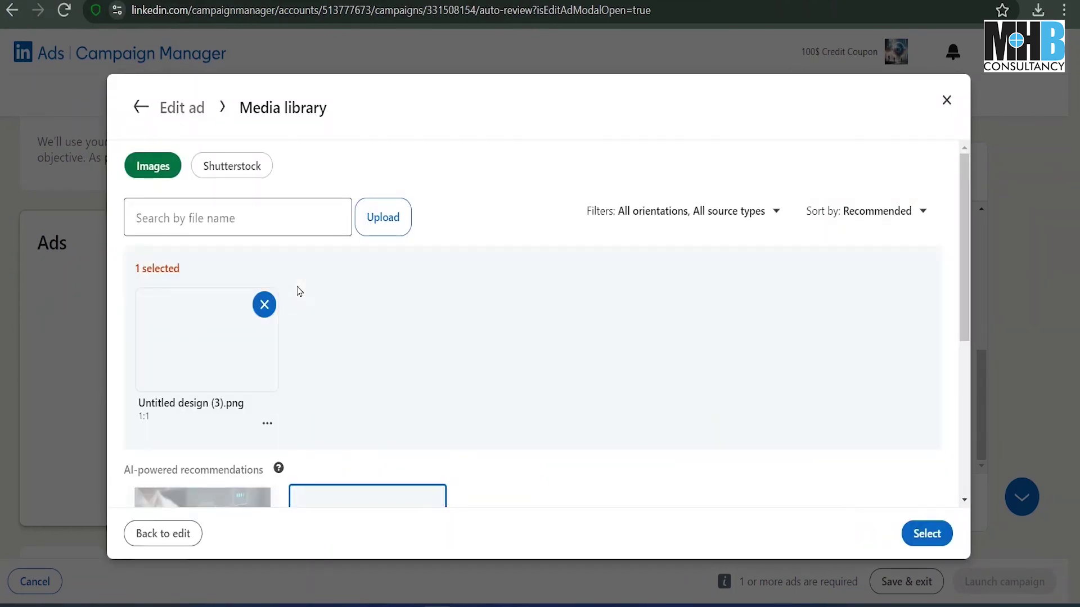
{"action": "scroll", "coordinate": [299, 291], "scroll_direction": "down", "scroll_amount": 5}
{"action": "scroll", "coordinate": [296, 295], "scroll_direction": "up", "scroll_amount": 5}
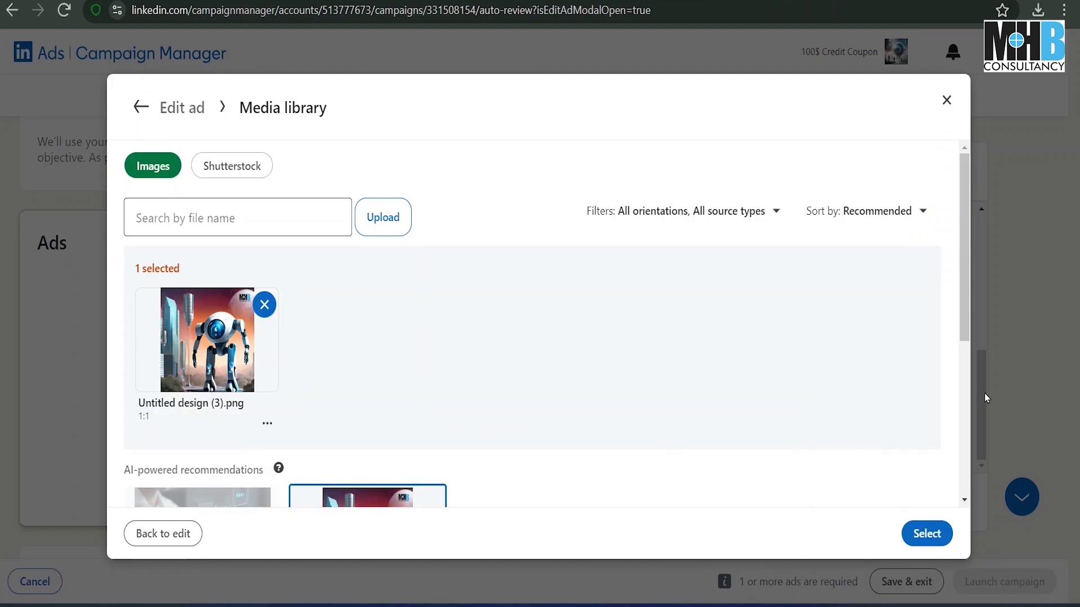
{"action": "left_click", "coordinate": [926, 535]}
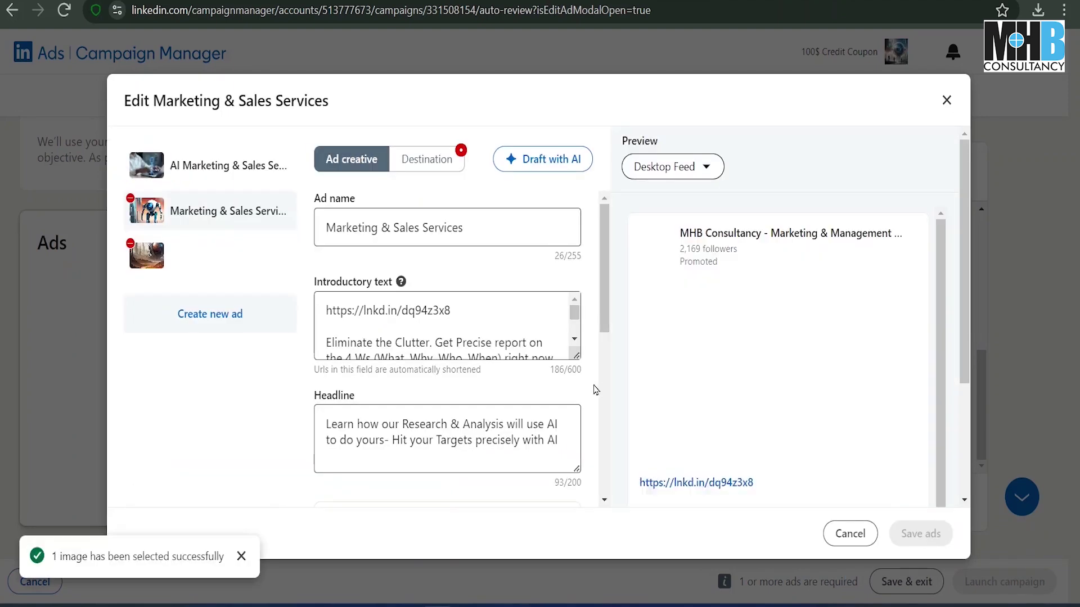
{"action": "scroll", "coordinate": [591, 428], "scroll_direction": "down", "scroll_amount": 1}
{"action": "scroll", "coordinate": [590, 428], "scroll_direction": "down", "scroll_amount": 3}
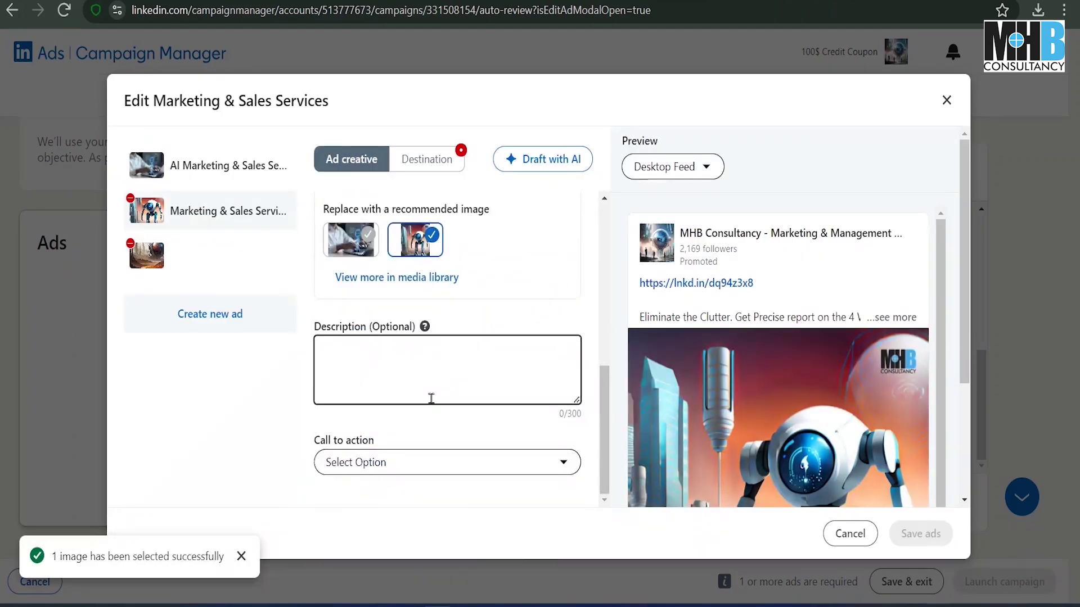
- Open the second ad's destination settings and copy the Research & Development page URL
{"action": "left_click", "coordinate": [145, 242]}
{"action": "left_click", "coordinate": [185, 212]}
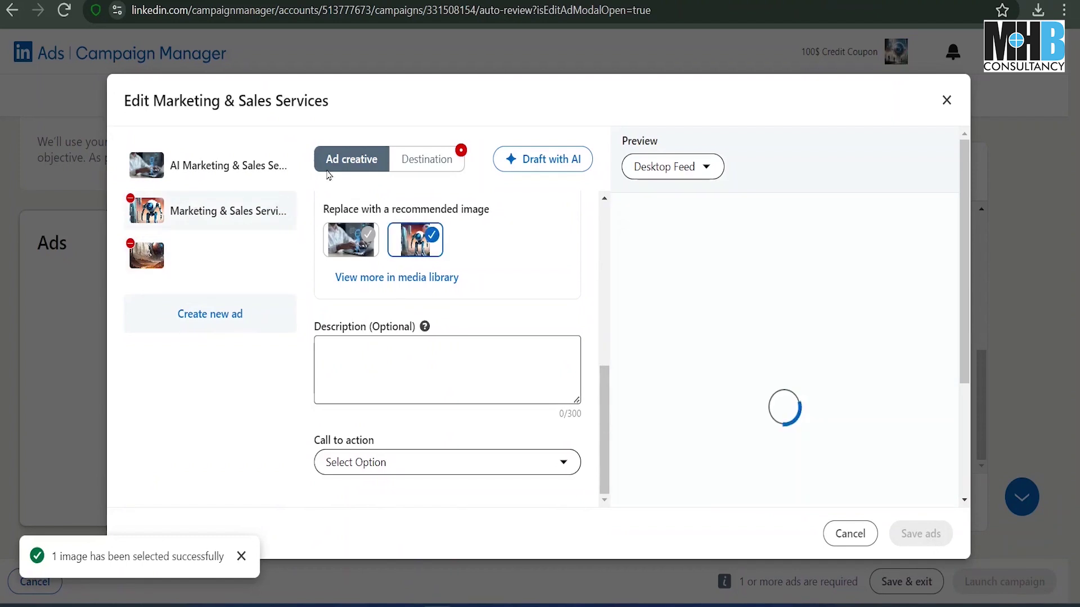
{"action": "left_click", "coordinate": [440, 167]}
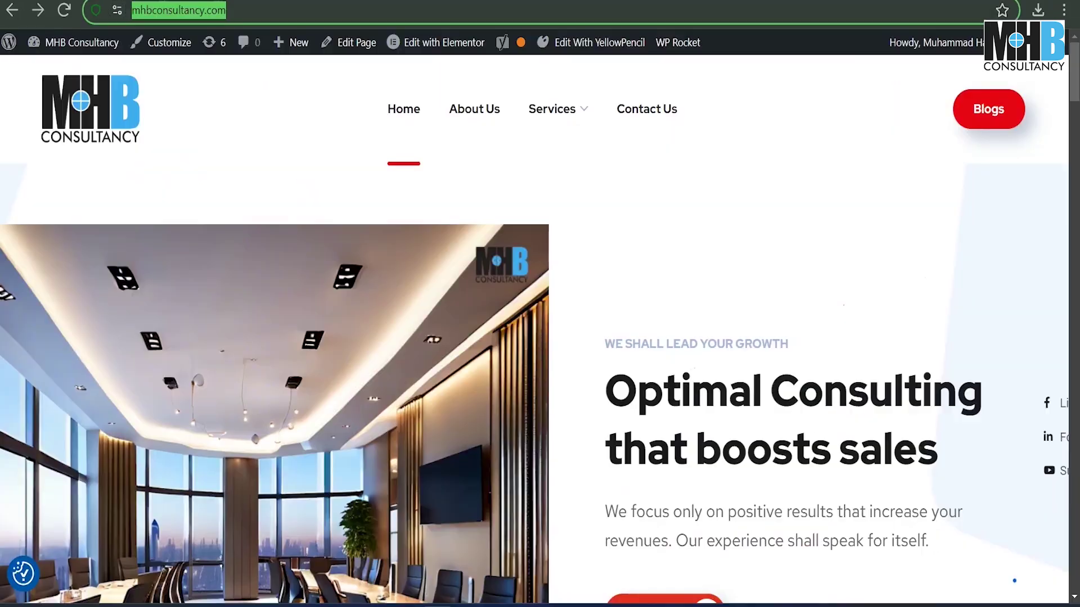
{"action": "mouse_move", "coordinate": [557, 111]}
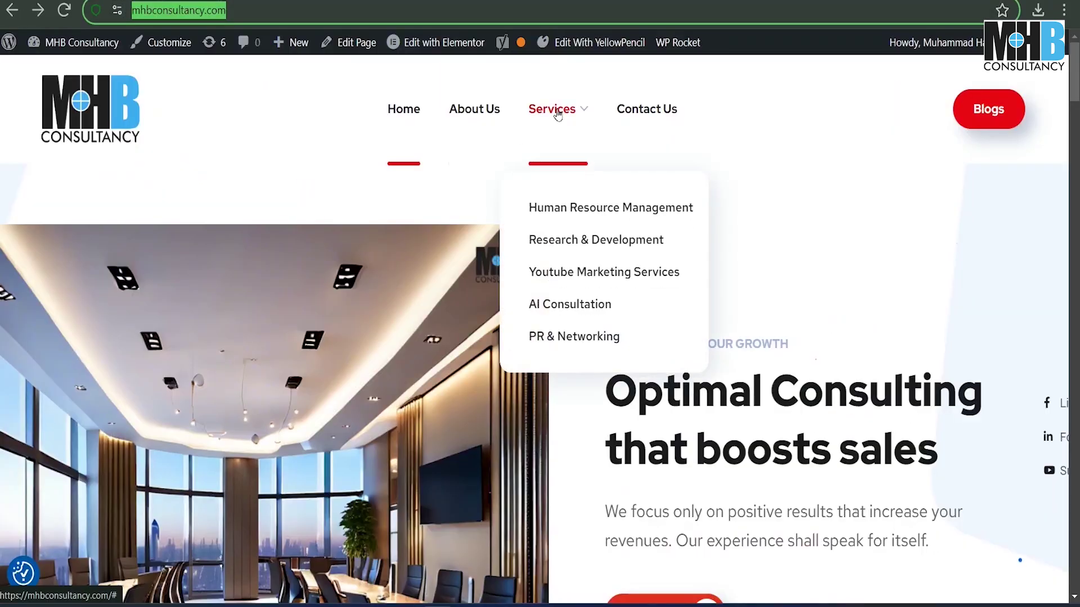
{"action": "left_click", "coordinate": [572, 242]}
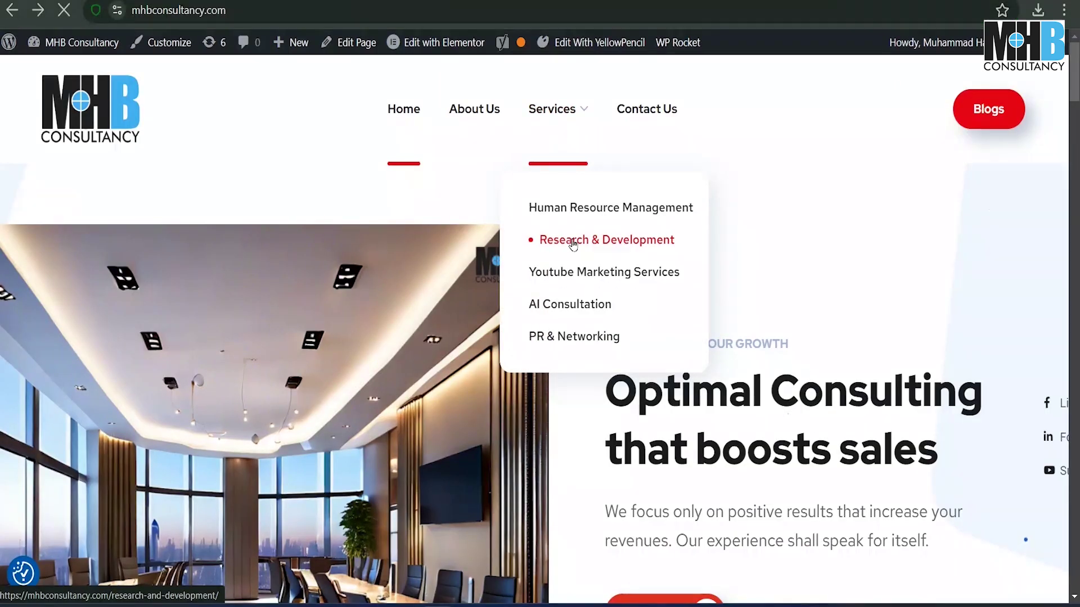
{"action": "left_click", "coordinate": [346, 6]}
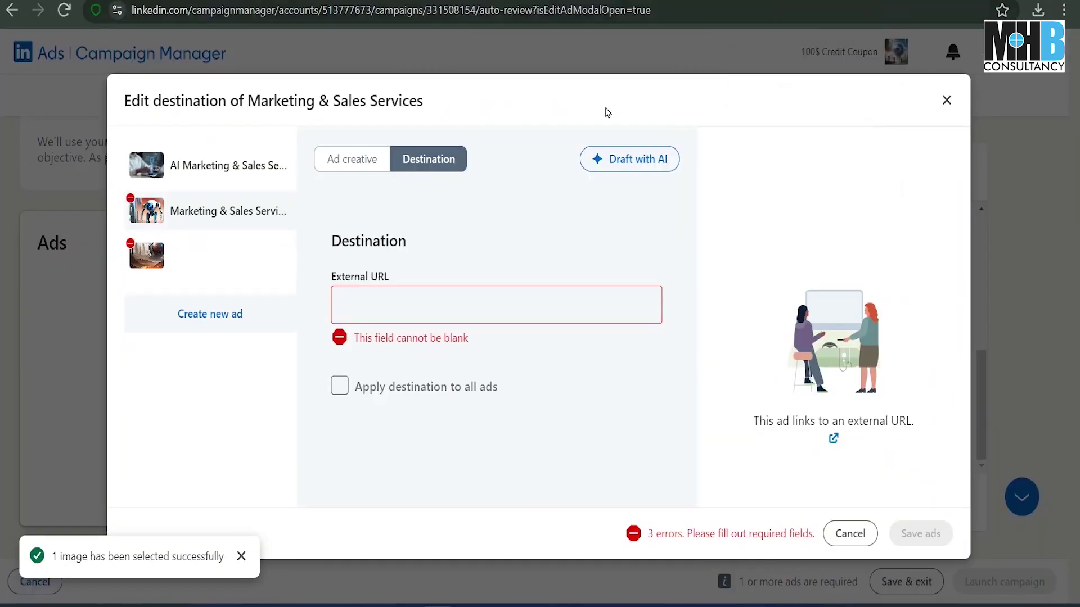
- Paste the Research & Development page URL into the second ad's External URL field
{"action": "left_click", "coordinate": [450, 307]}
{"action": "type", "text": "https://mhbconsultancy.com/research-and-development/"}
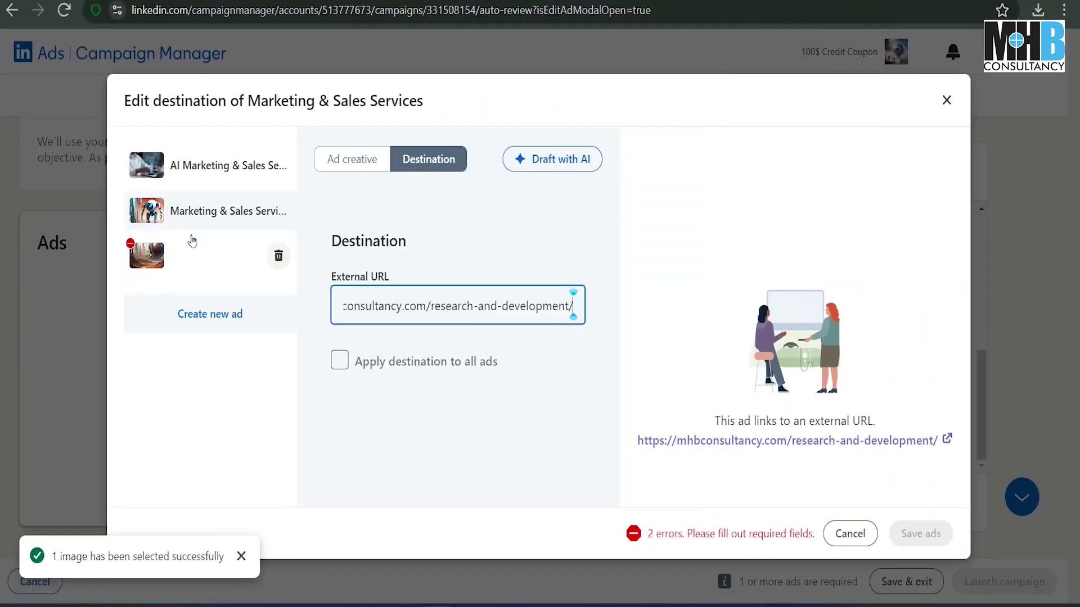
{"action": "left_click", "coordinate": [169, 255]}
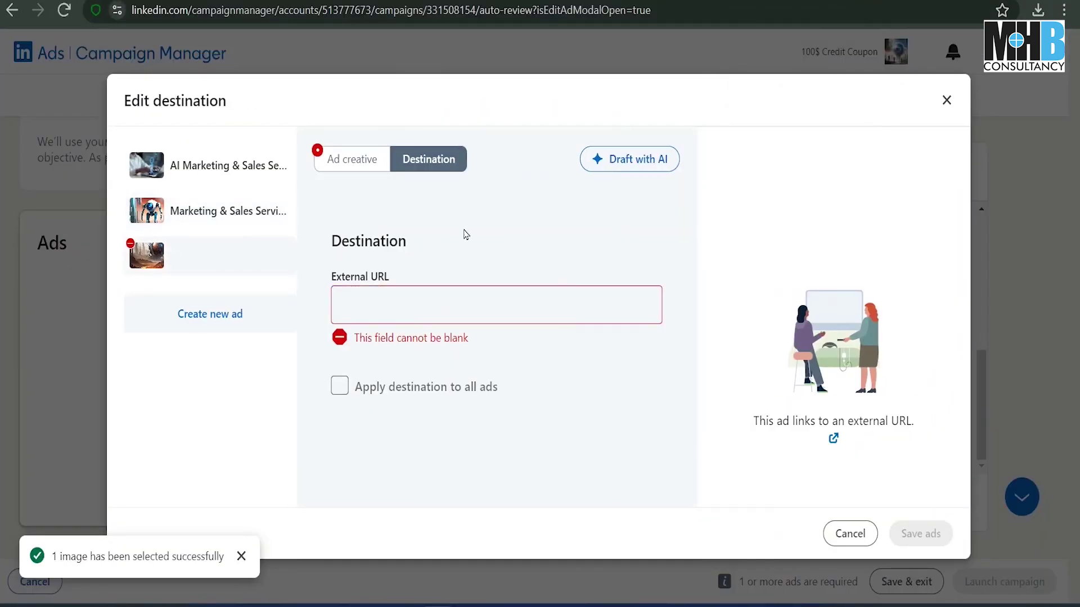
{"action": "left_click", "coordinate": [373, 169]}
- Delete the #ManagementExcellence hashtag and several lines to bring the third ad's intro under 600 characters
{"action": "scroll", "coordinate": [450, 326], "scroll_direction": "down", "scroll_amount": 5}
{"action": "left_click", "coordinate": [460, 343]}
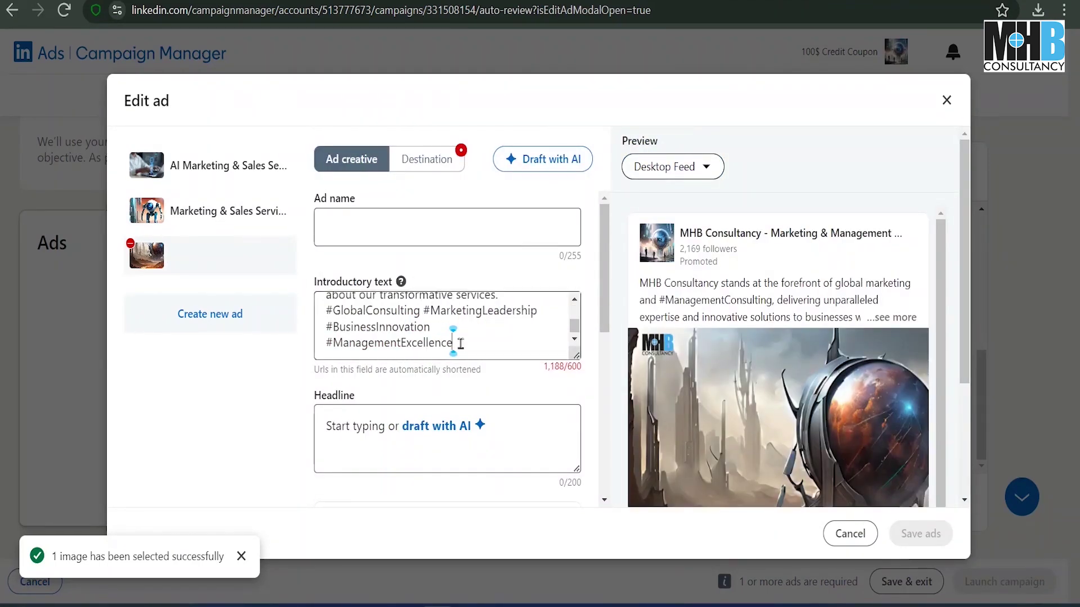
{"action": "key", "text": "shift+Home"}
{"action": "key", "text": "BackSpace"}
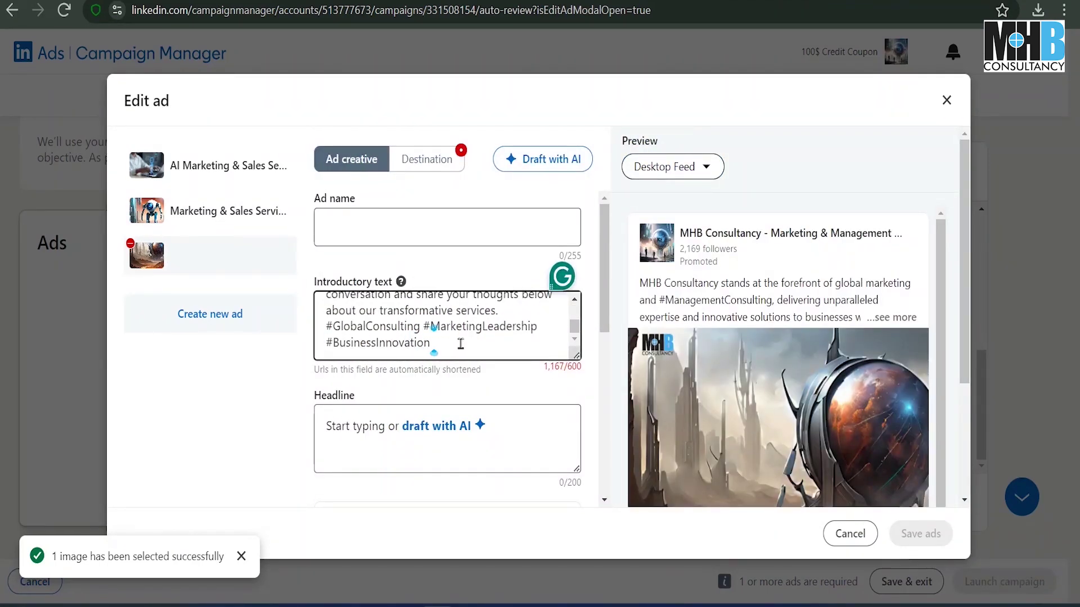
{"action": "key", "text": "shift+Up"}
{"action": "key", "text": "shift+Up"}
{"action": "key", "text": "shift+Up"}
{"action": "key", "text": "shift+Up"}
{"action": "key", "text": "shift+Up"}
{"action": "key", "text": "shift+Up"}
{"action": "key", "text": "shift+Up"}
{"action": "key", "text": "shift+Up"}
{"action": "key", "text": "shift+Up"}
{"action": "key", "text": "shift+Up"}
{"action": "key", "text": "BackSpace"}
{"action": "key", "text": "shift+Up"}
{"action": "key", "text": "shift+Up"}
{"action": "key", "text": "shift+Up"}
{"action": "key", "text": "shift+Up"}
{"action": "key", "text": "shift+Up"}
{"action": "key", "text": "shift+Up"}
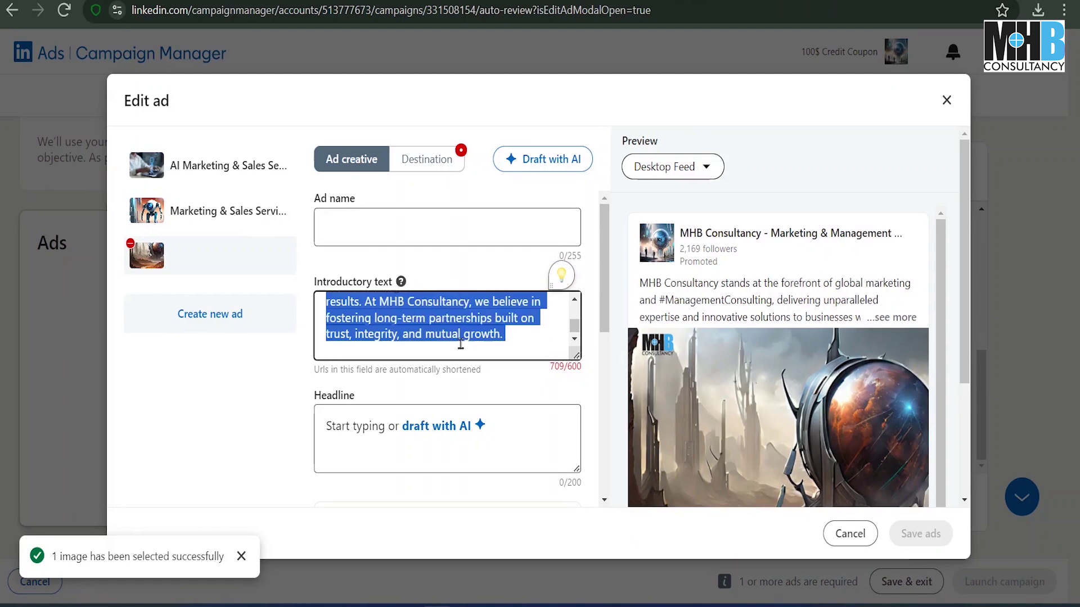
{"action": "key", "text": "BackSpace"}
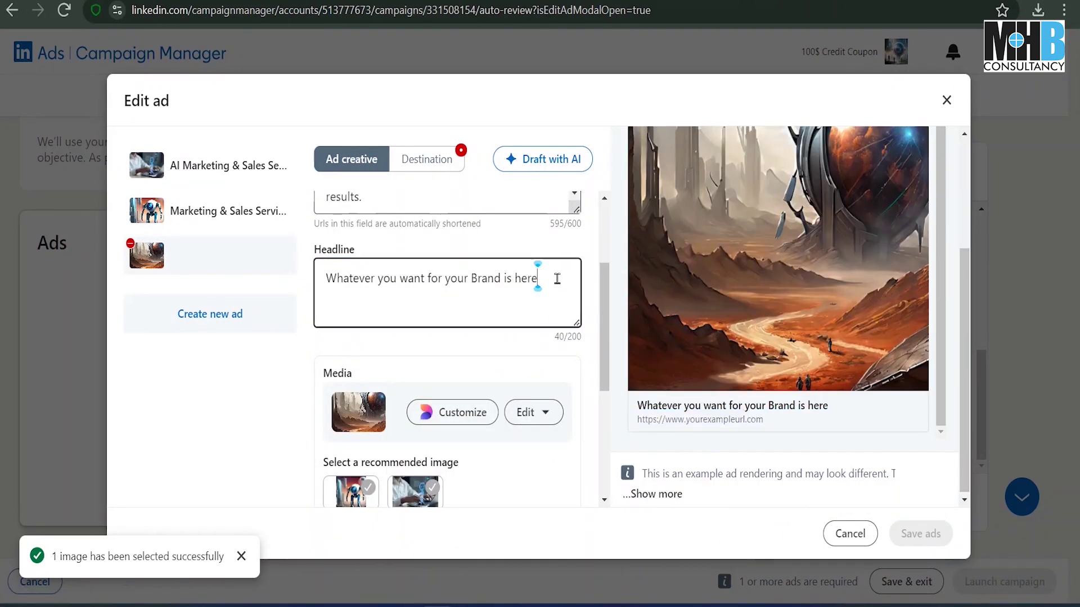
- Give the third ad the headline 'Whatever you want for your Brand is here' and a Learn more call to action
{"action": "type", "text": "- Let"}
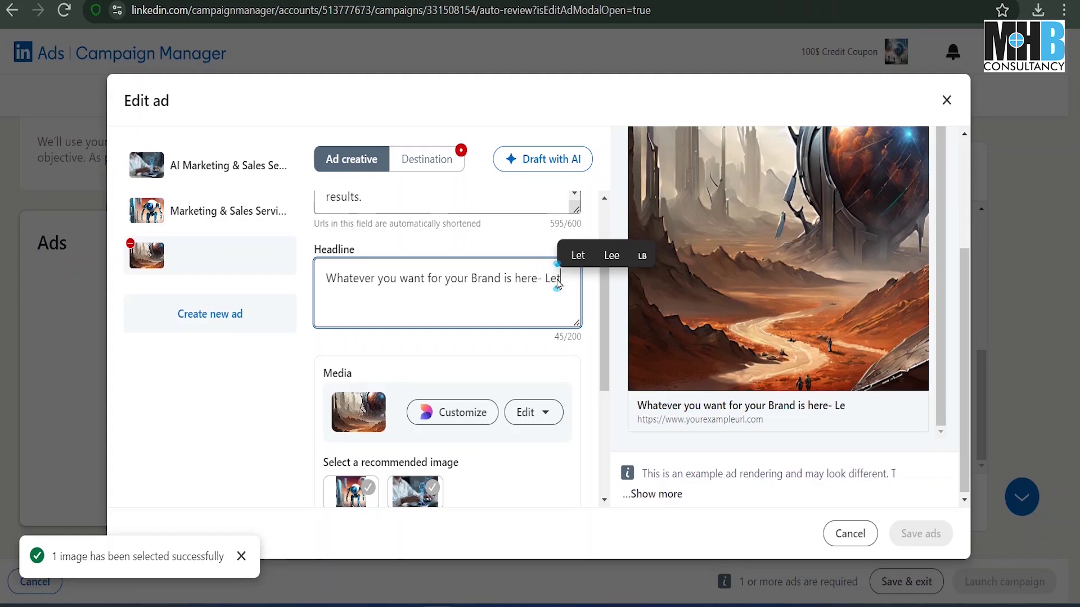
{"action": "key", "text": "BackSpace"}
{"action": "key", "text": "BackSpace"}
{"action": "key", "text": "BackSpace"}
{"action": "type", "text": "we s"}
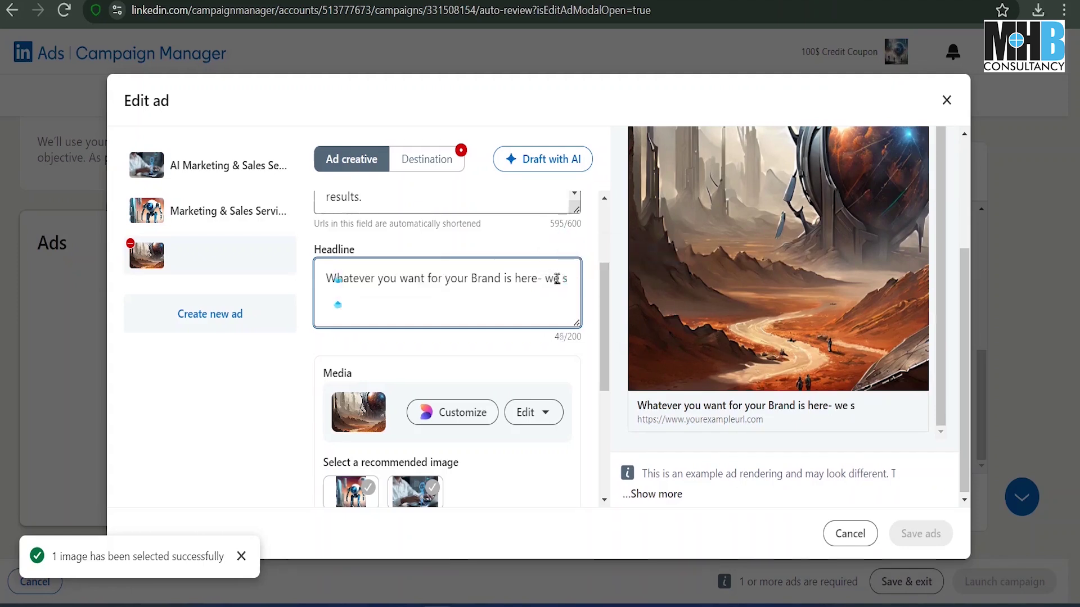
{"action": "key", "text": "BackSpace"}
{"action": "key", "text": "BackSpace"}
{"action": "type", "text": "We shal"}
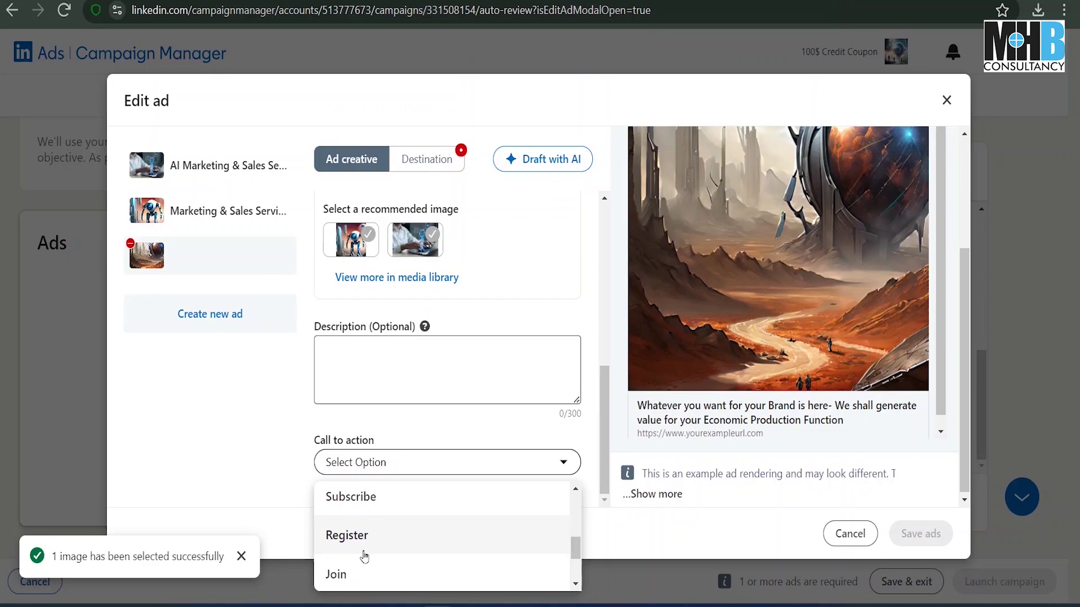
{"action": "scroll", "coordinate": [363, 554], "scroll_direction": "up", "scroll_amount": 3}
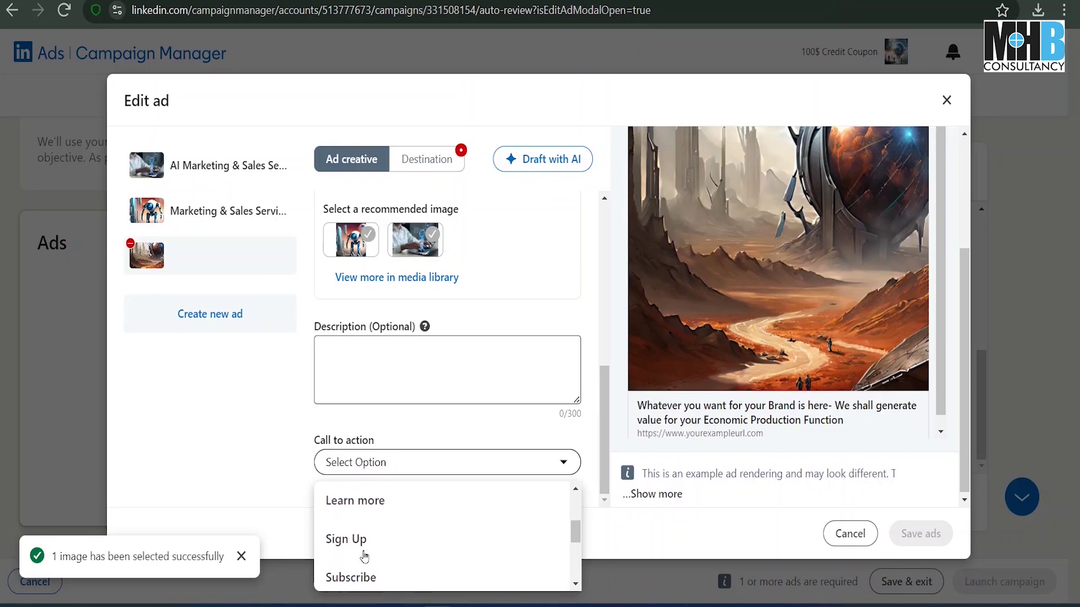
{"action": "left_click", "coordinate": [366, 562]}
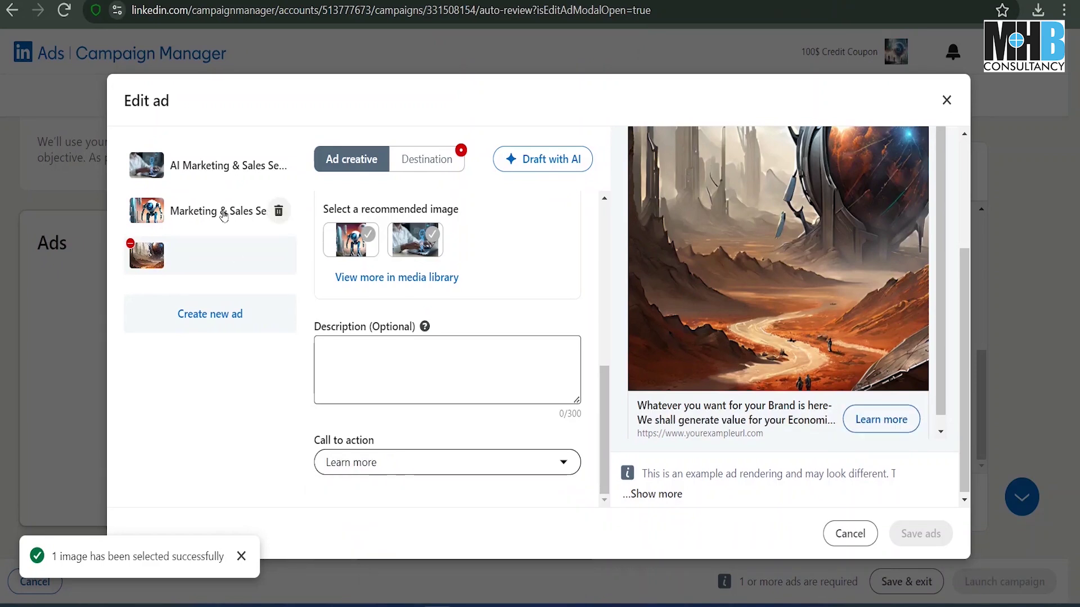
- Copy the AI Consultation page URL from the MHB website for the third ad
{"action": "left_click", "coordinate": [413, 169]}
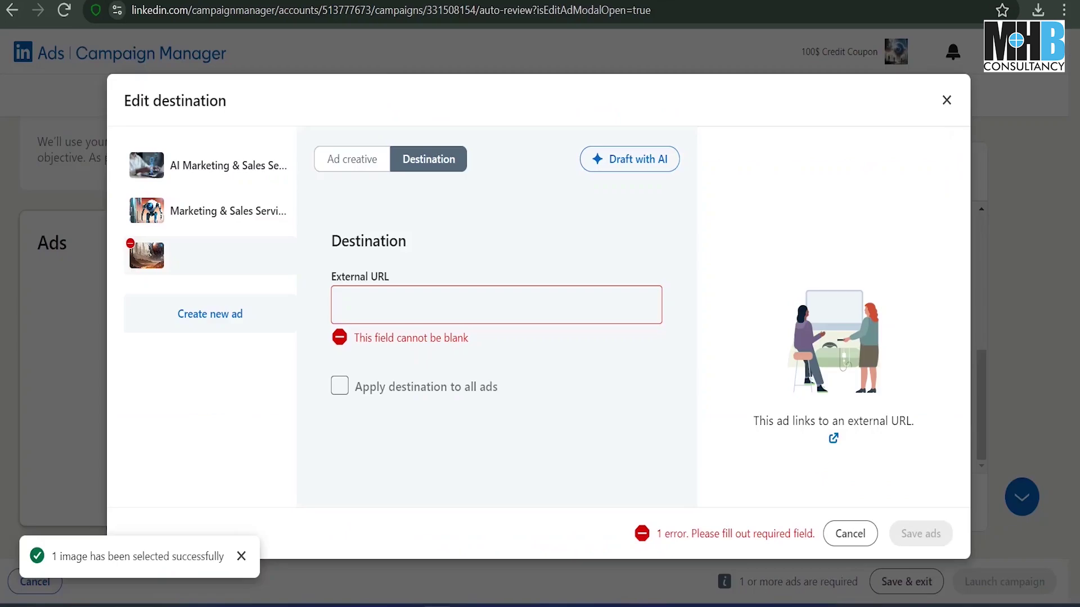
{"action": "left_click", "coordinate": [242, 167]}
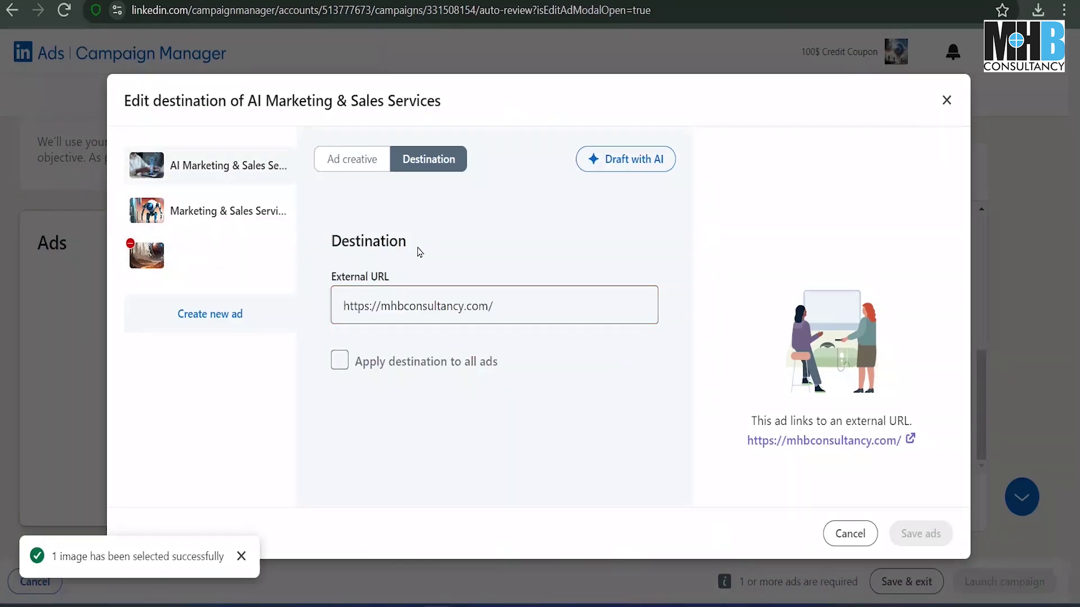
{"action": "left_click", "coordinate": [367, 170]}
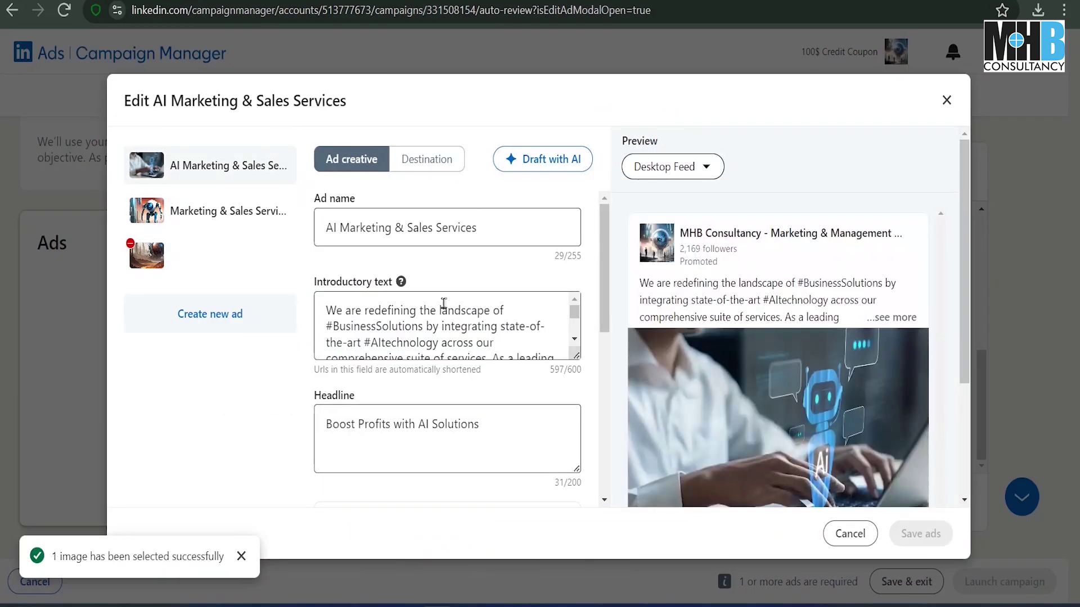
{"action": "scroll", "coordinate": [477, 304], "scroll_direction": "down", "scroll_amount": 3}
{"action": "scroll", "coordinate": [478, 366], "scroll_direction": "up", "scroll_amount": 3}
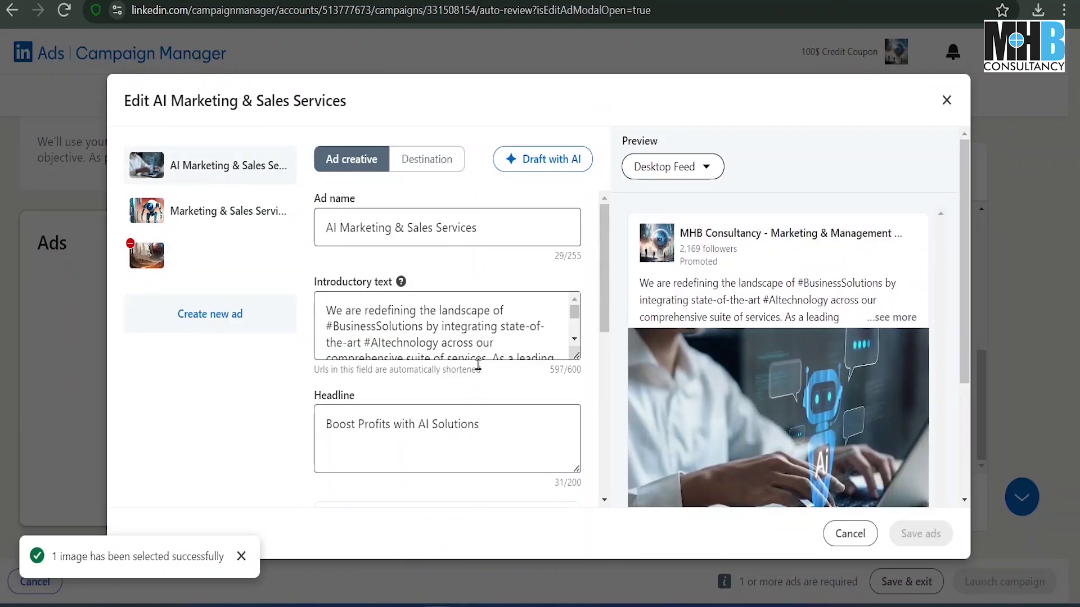
{"action": "left_click", "coordinate": [181, 260]}
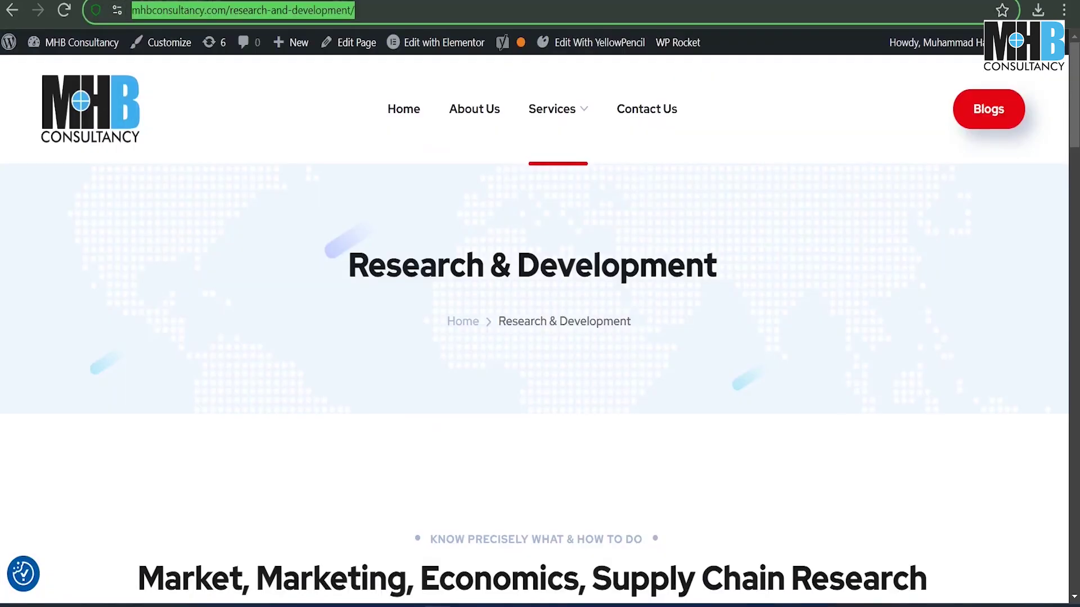
{"action": "mouse_move", "coordinate": [548, 110]}
{"action": "left_click", "coordinate": [563, 312]}
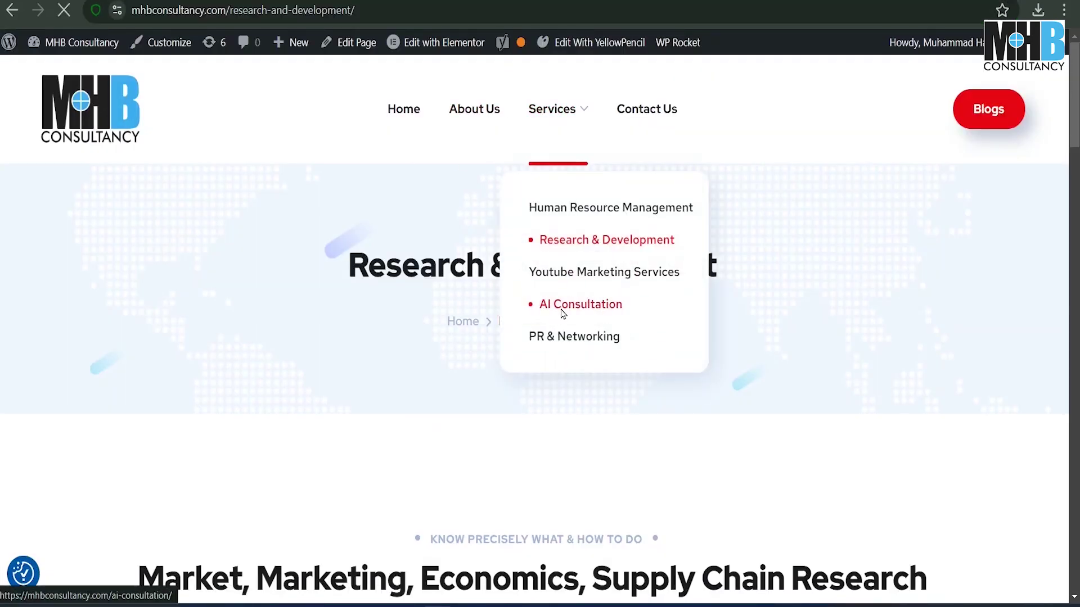
{"action": "left_click", "coordinate": [389, 11]}
{"action": "key", "text": "ctrl+c"}
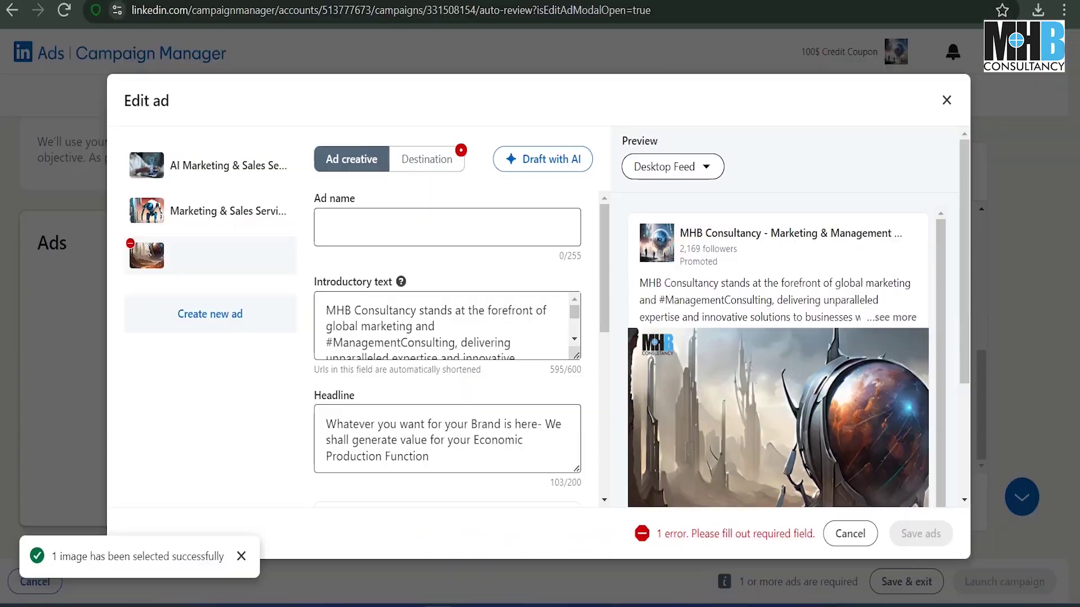
- Paste it as the third ad's External URL and save the ads without drafting more
{"action": "left_click", "coordinate": [437, 161]}
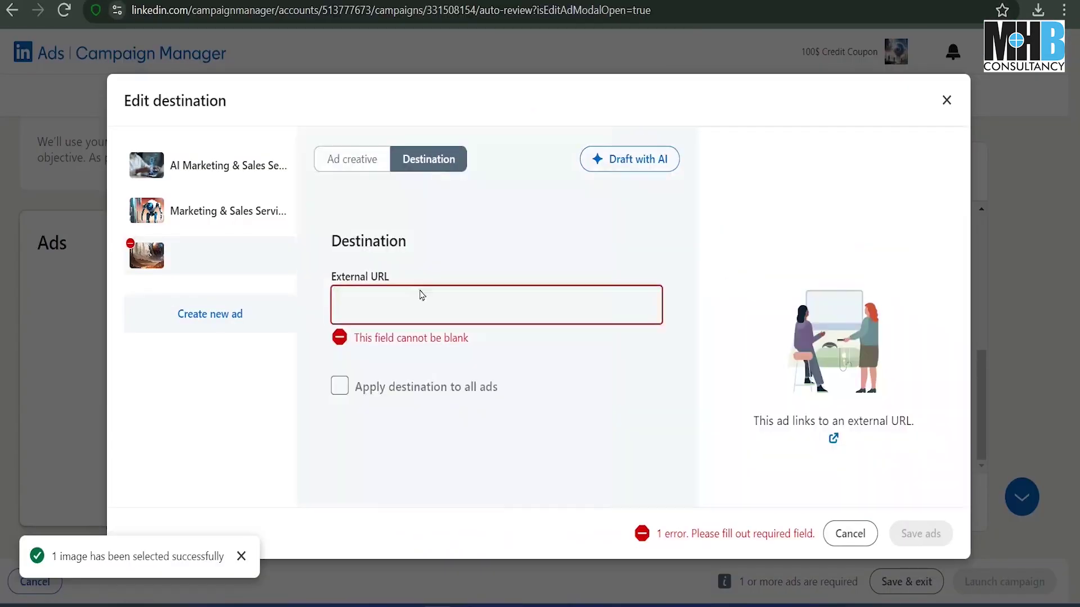
{"action": "left_click", "coordinate": [434, 318]}
{"action": "key", "text": "ctrl+v"}
{"action": "left_click", "coordinate": [921, 533]}
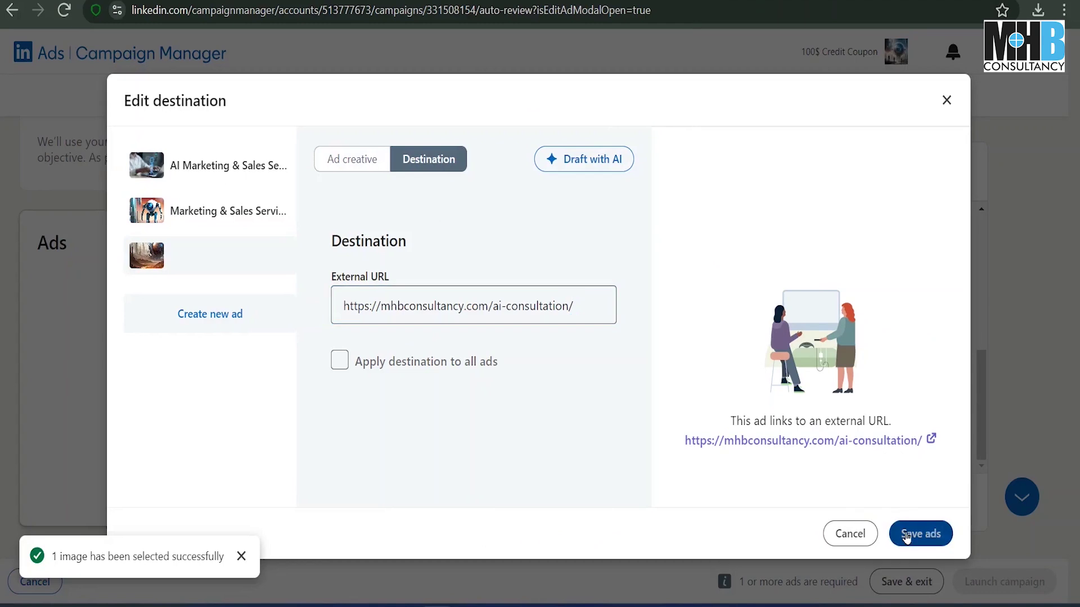
{"action": "left_click", "coordinate": [962, 491]}
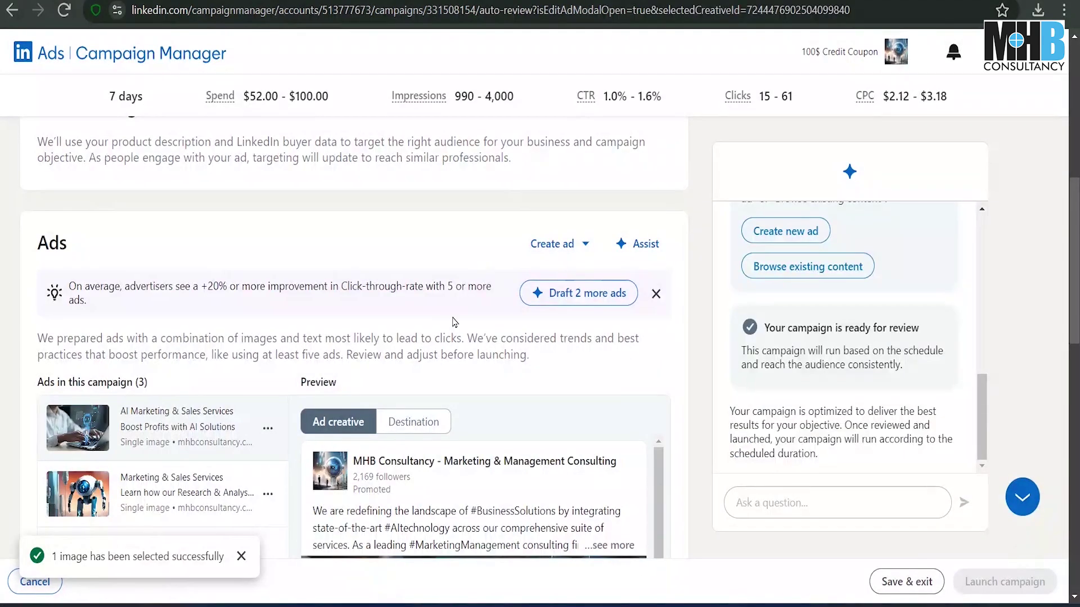
{"action": "scroll", "coordinate": [455, 321], "scroll_direction": "up", "scroll_amount": 10}
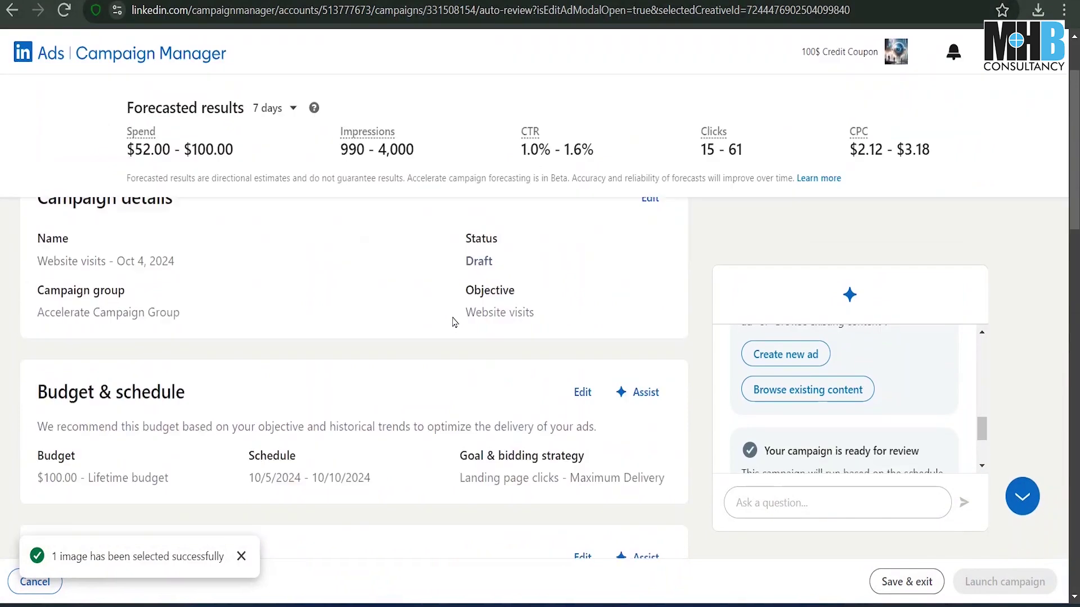
{"action": "scroll", "coordinate": [455, 321], "scroll_direction": "down", "scroll_amount": 10}
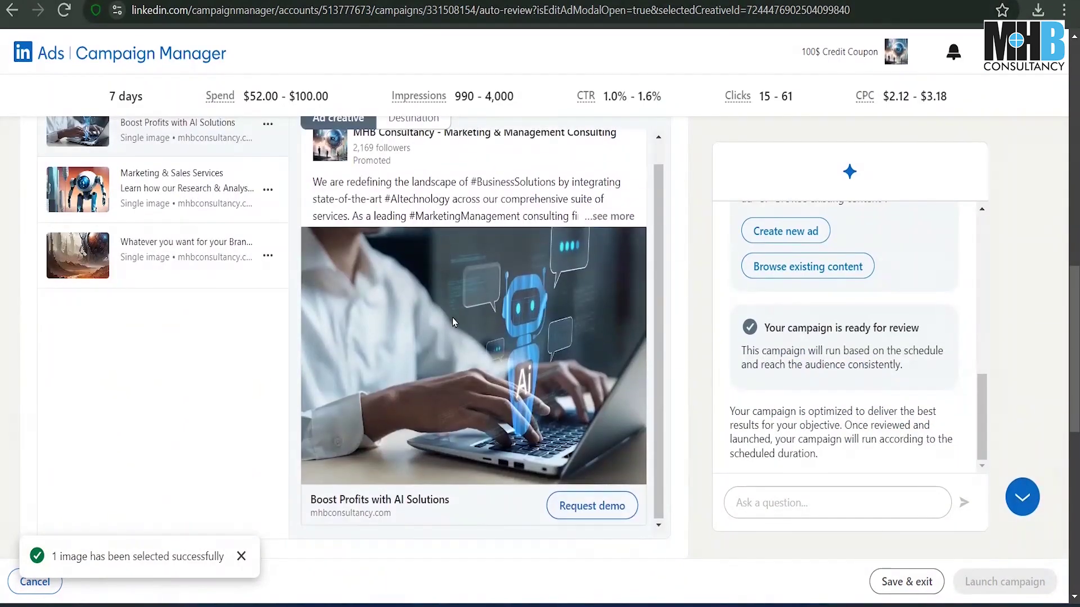
{"action": "scroll", "coordinate": [453, 322], "scroll_direction": "up", "scroll_amount": 10}
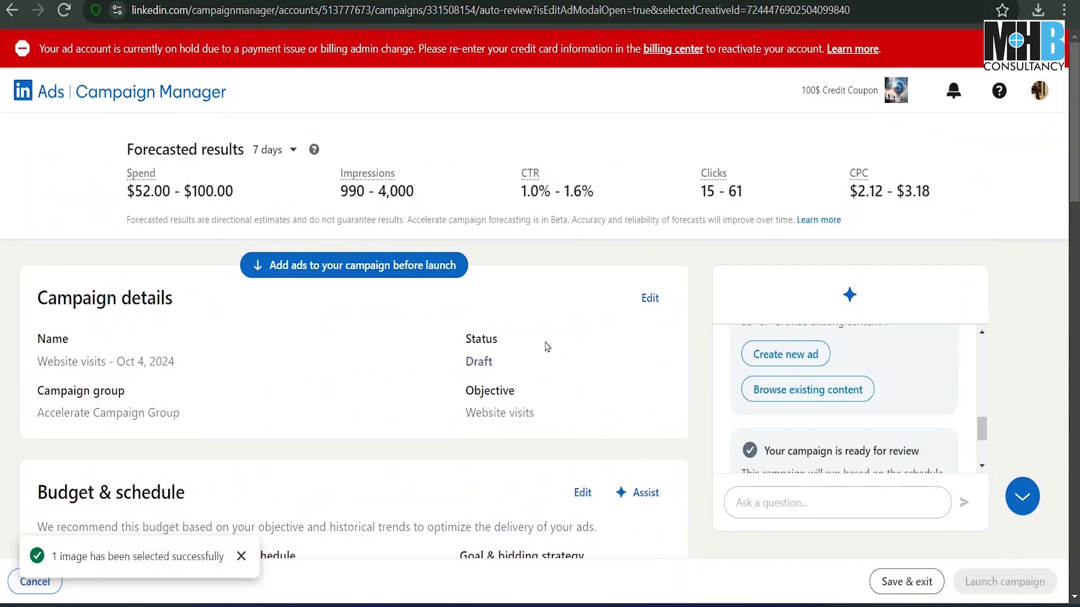
{"action": "scroll", "coordinate": [422, 324], "scroll_direction": "down", "scroll_amount": 10}
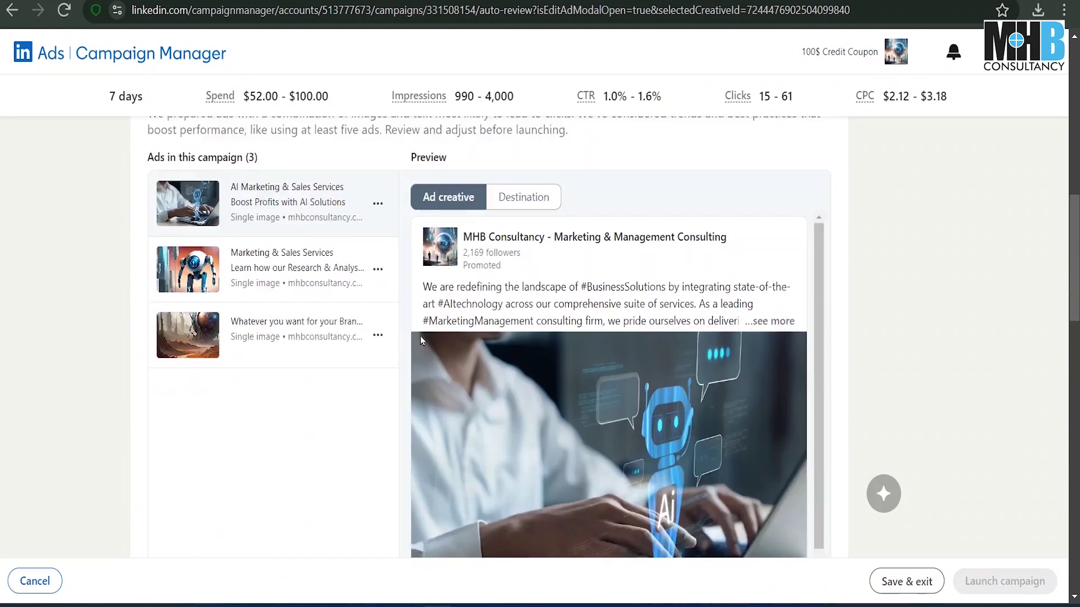
{"action": "scroll", "coordinate": [421, 341], "scroll_direction": "up", "scroll_amount": 15}
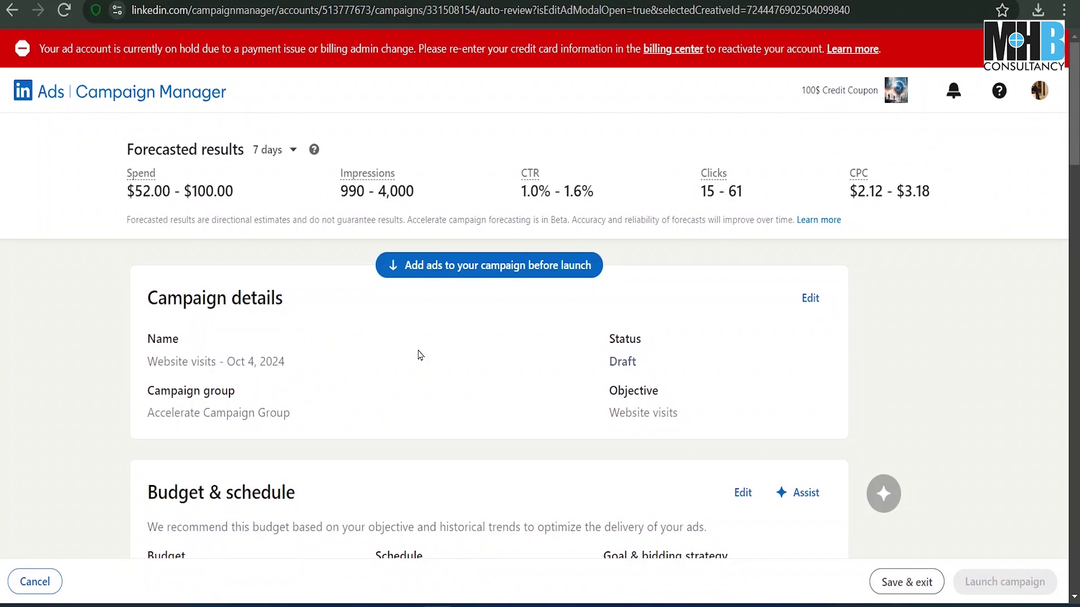
{"action": "scroll", "coordinate": [419, 355], "scroll_direction": "down", "scroll_amount": 10}
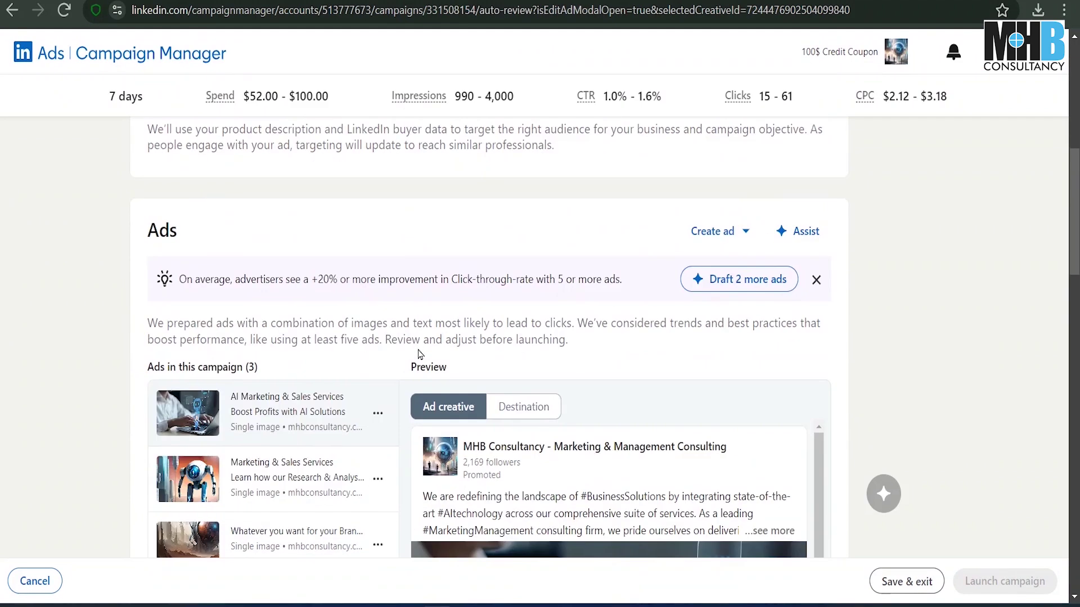
{"action": "scroll", "coordinate": [421, 353], "scroll_direction": "down", "scroll_amount": 5}
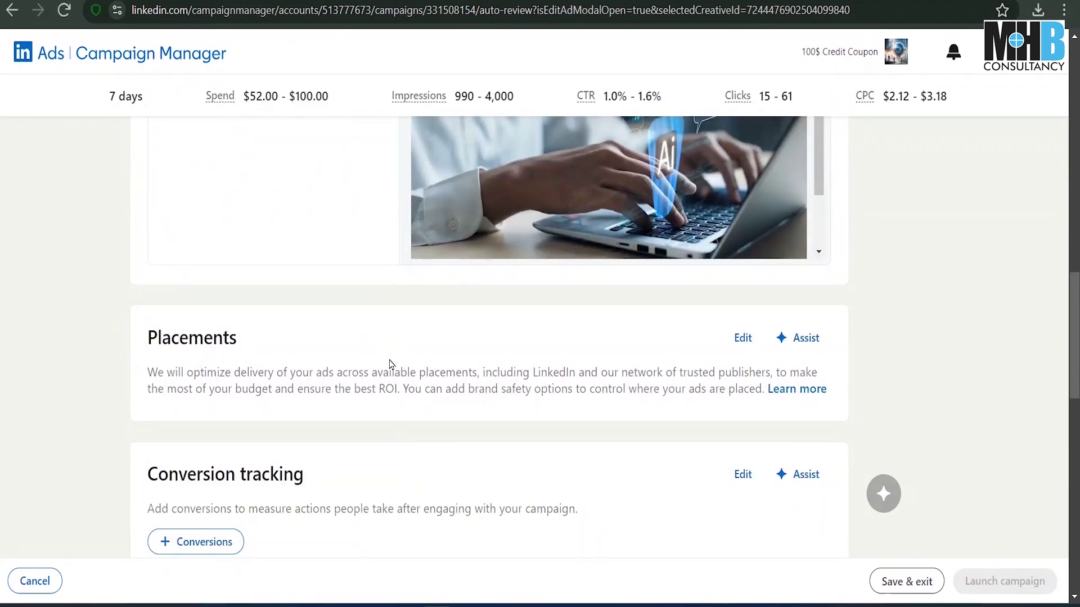
{"action": "scroll", "coordinate": [392, 365], "scroll_direction": "down", "scroll_amount": 7}
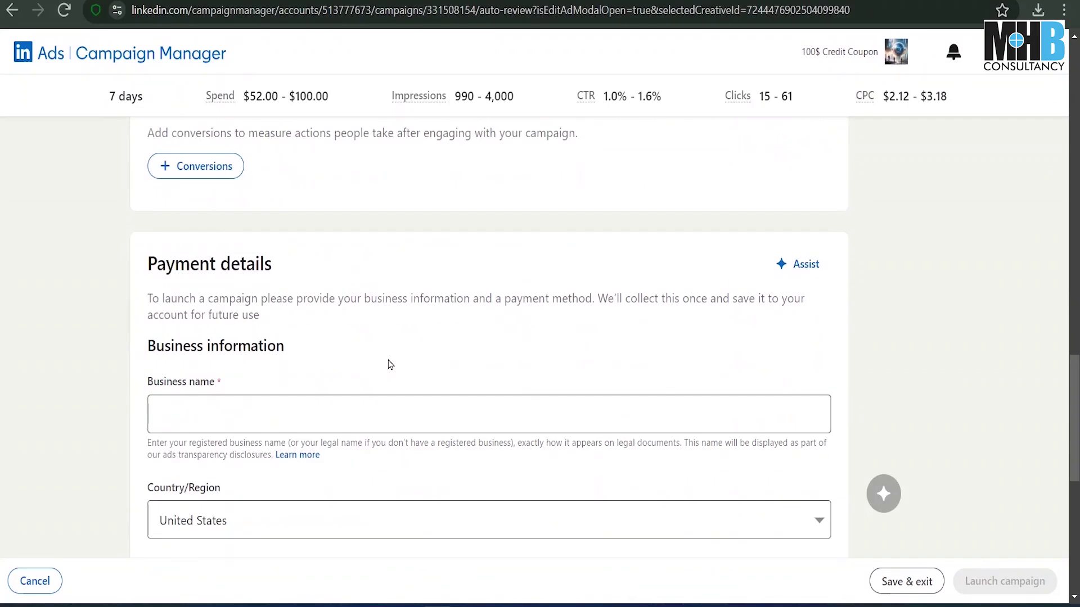
{"action": "scroll", "coordinate": [632, 363], "scroll_direction": "up", "scroll_amount": 20}
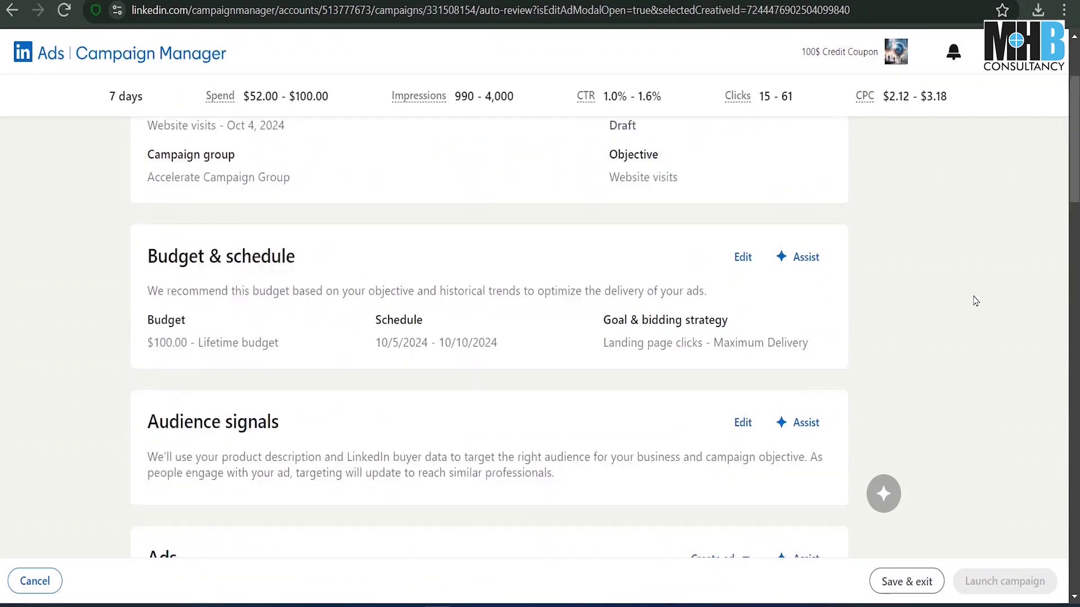
{"action": "scroll", "coordinate": [390, 212], "scroll_direction": "down", "scroll_amount": 20}
{"action": "scroll", "coordinate": [402, 265], "scroll_direction": "up", "scroll_amount": 8}
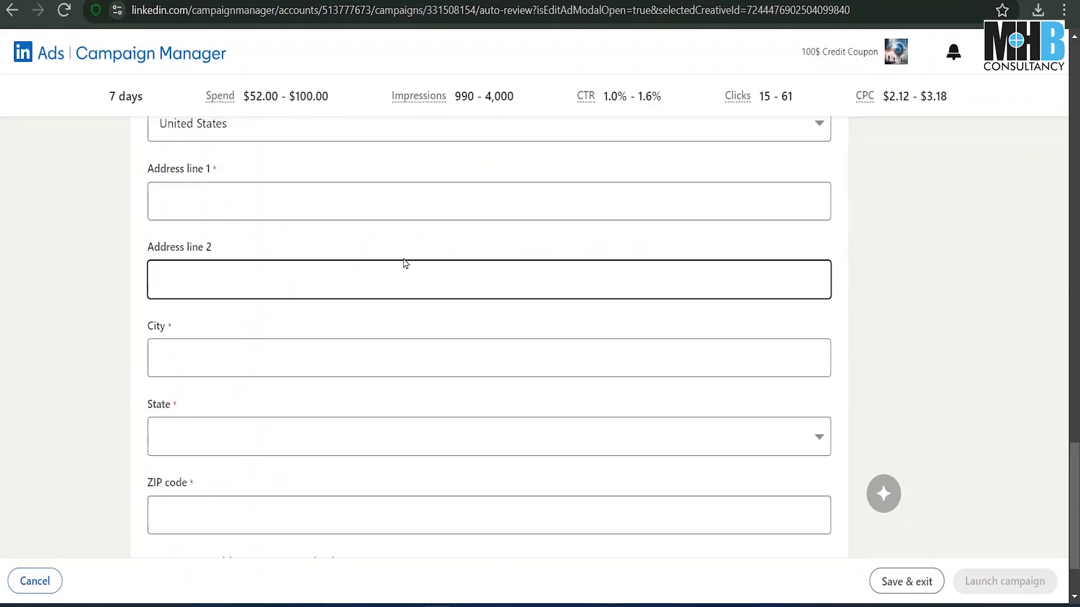
- Enter 'MHB Consultancy' as the business name
{"action": "left_click", "coordinate": [305, 488]}
{"action": "type", "text": "mh"}
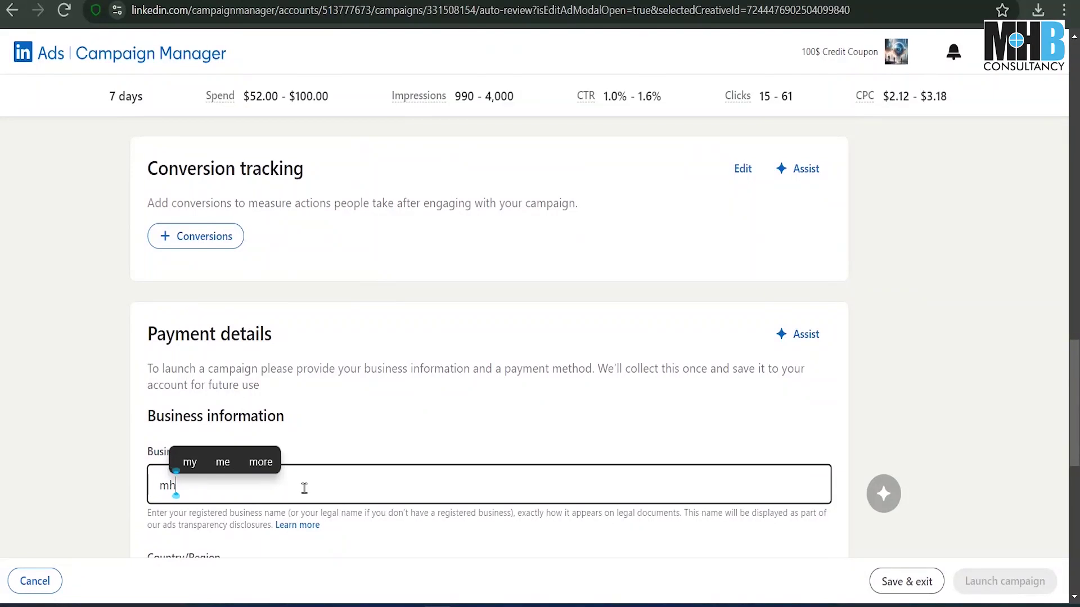
{"action": "key", "text": "BackSpace"}
{"action": "key", "text": "BackSpace"}
{"action": "type", "text": "MHB Co"}
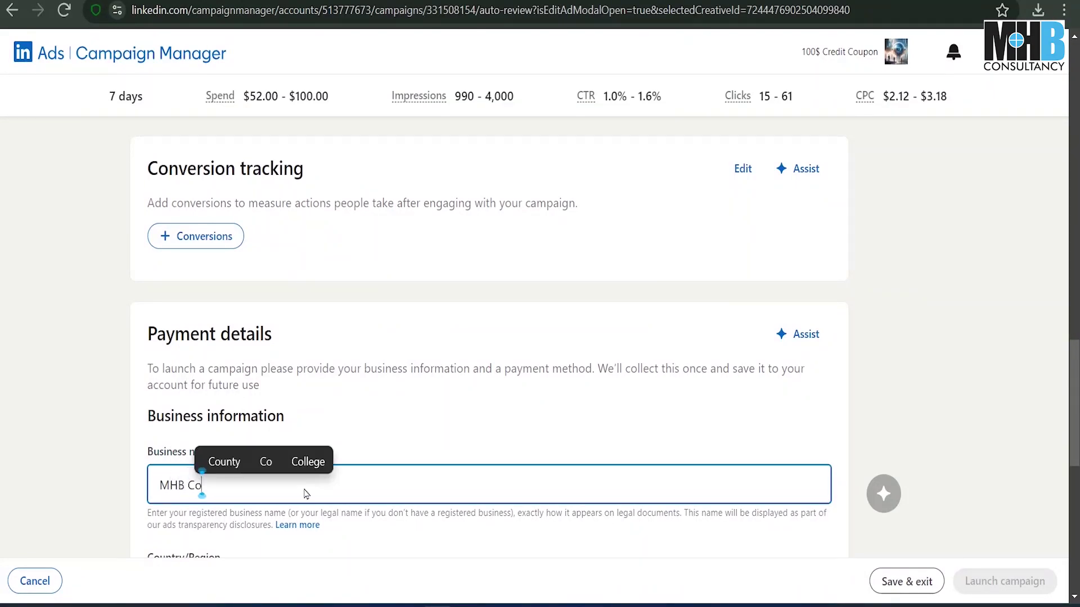
{"action": "type", "text": "snuttancy"}
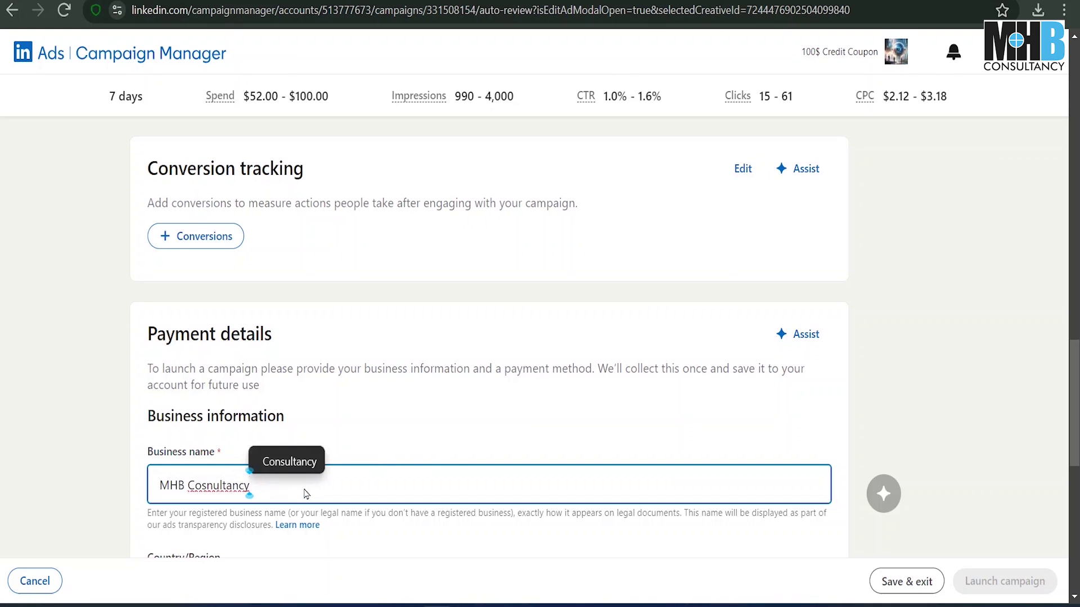
{"action": "key", "text": "Left"}
{"action": "key", "text": "Left"}
{"action": "key", "text": "Left"}
{"action": "key", "text": "Left"}
{"action": "key", "text": "Left"}
{"action": "key", "text": "Left"}
{"action": "key", "text": "Left"}
{"action": "key", "text": "BackSpace"}
{"action": "key", "text": "BackSpace"}
{"action": "type", "text": "ns"}
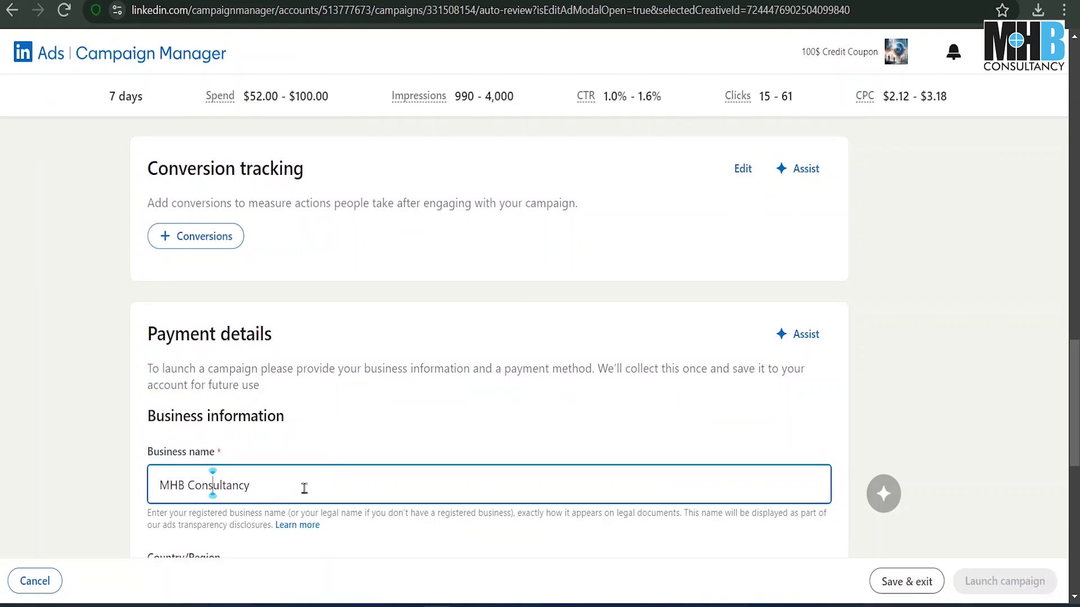
- Choose Pakistan as the country and fill Address line 1 from the saved autofill address
{"action": "scroll", "coordinate": [303, 489], "scroll_direction": "down", "scroll_amount": 4}
{"action": "left_click", "coordinate": [208, 432]}
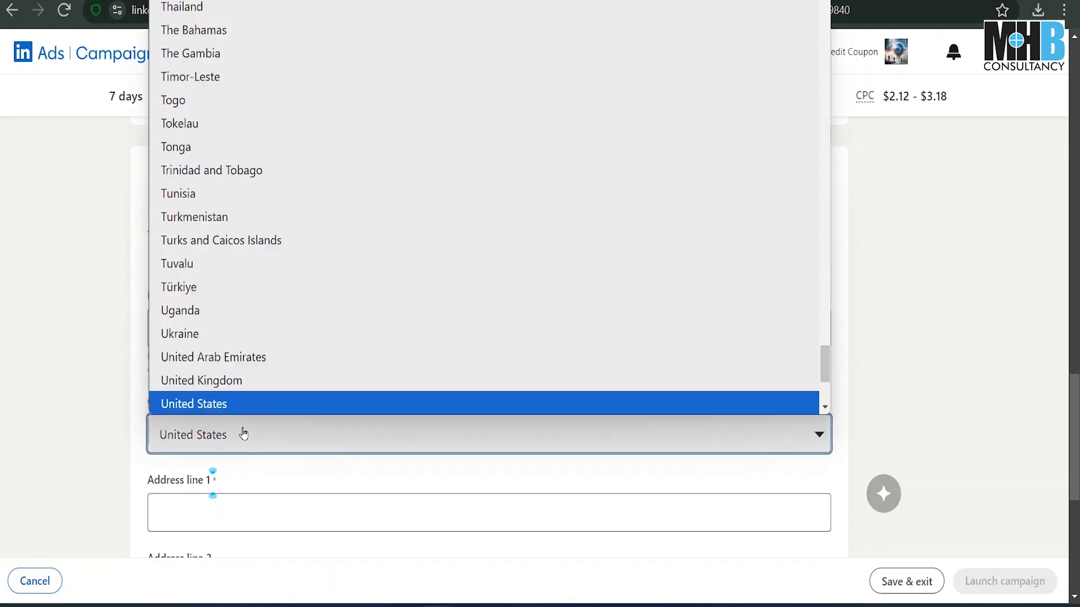
{"action": "type", "text": "pak"}
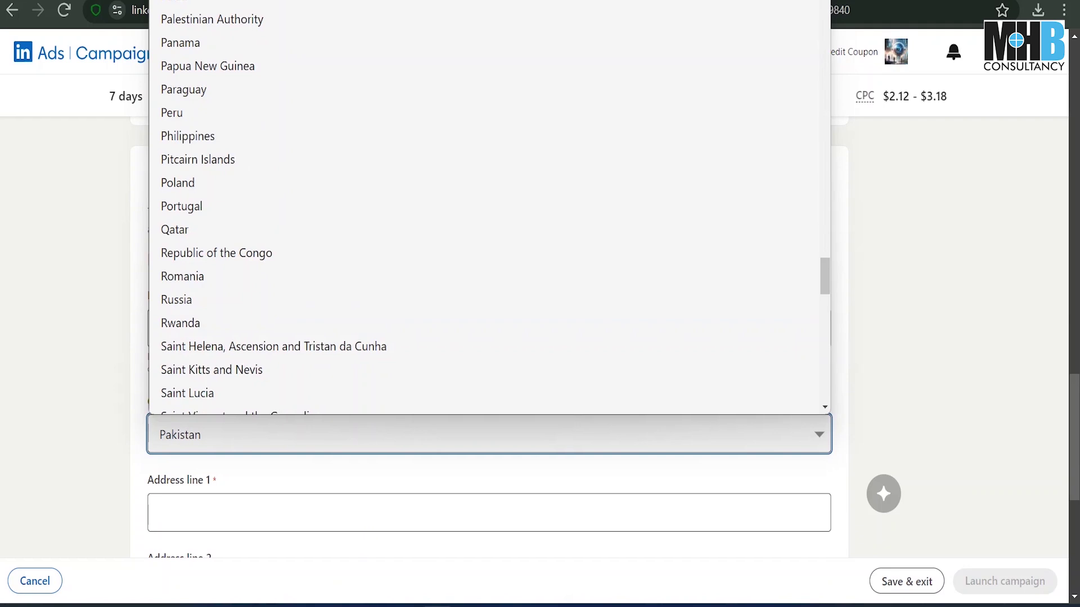
{"action": "key", "text": "Return"}
{"action": "scroll", "coordinate": [22, 320], "scroll_direction": "down", "scroll_amount": 2}
{"action": "left_click", "coordinate": [291, 389]}
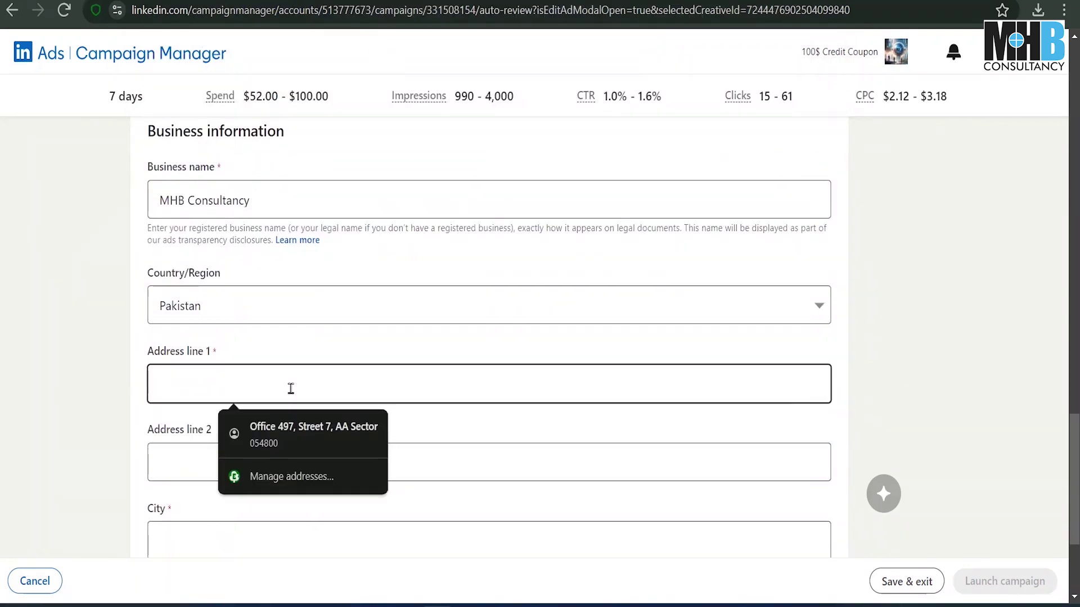
{"action": "left_click", "coordinate": [278, 436]}
{"action": "scroll", "coordinate": [280, 434], "scroll_direction": "down", "scroll_amount": 2}
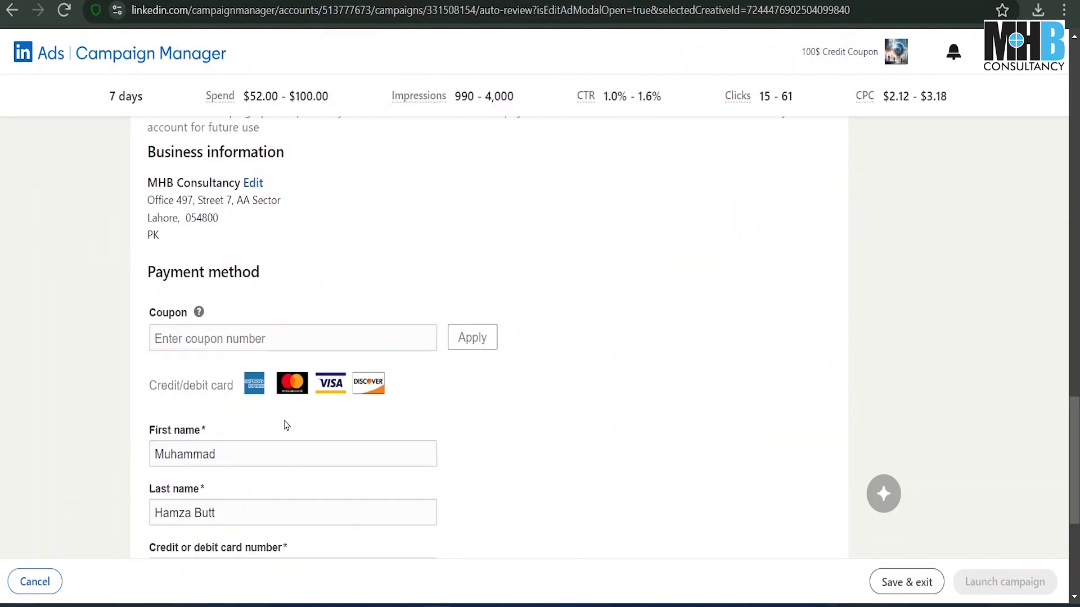
{"action": "left_click", "coordinate": [284, 343]}
- Copy the $100 coupon code from the LinkedIn Ads email in Outlook into the Coupon field
{"action": "key", "text": "alt+Tab"}
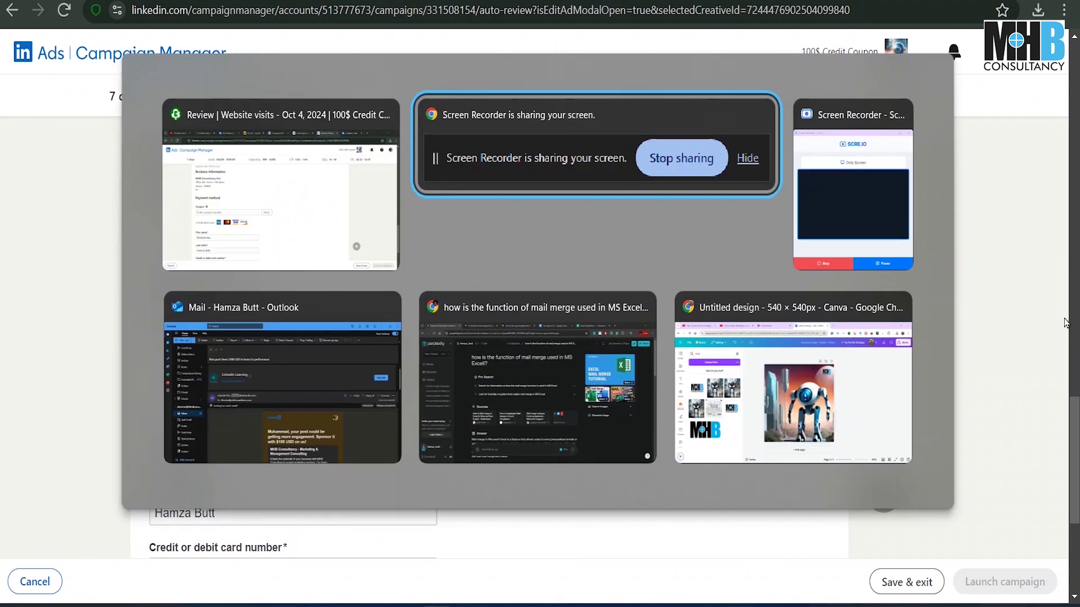
{"action": "left_click", "coordinate": [302, 400]}
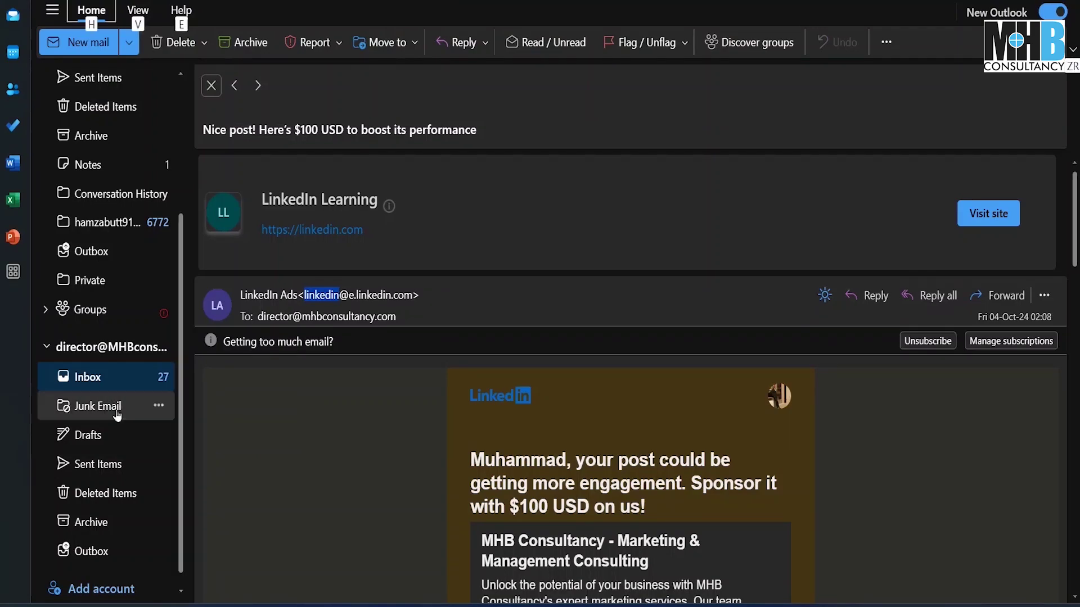
{"action": "scroll", "coordinate": [420, 316], "scroll_direction": "down", "scroll_amount": 10}
{"action": "scroll", "coordinate": [320, 321], "scroll_direction": "down", "scroll_amount": 3}
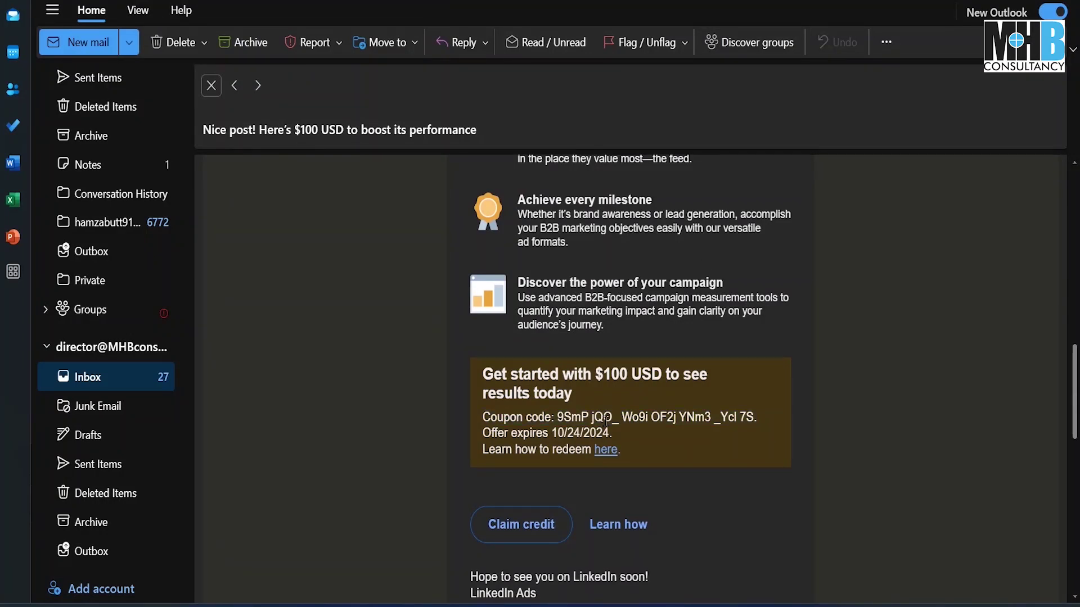
{"action": "left_click_drag", "start_coordinate": [563, 418], "coordinate": [720, 419]}
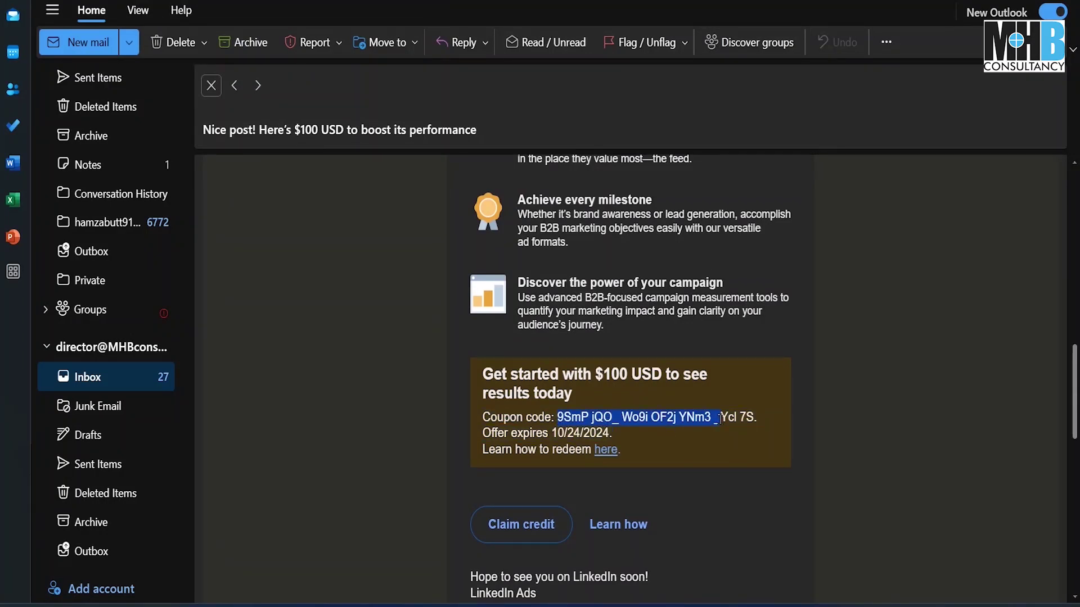
{"action": "key", "text": "alt+Tab"}
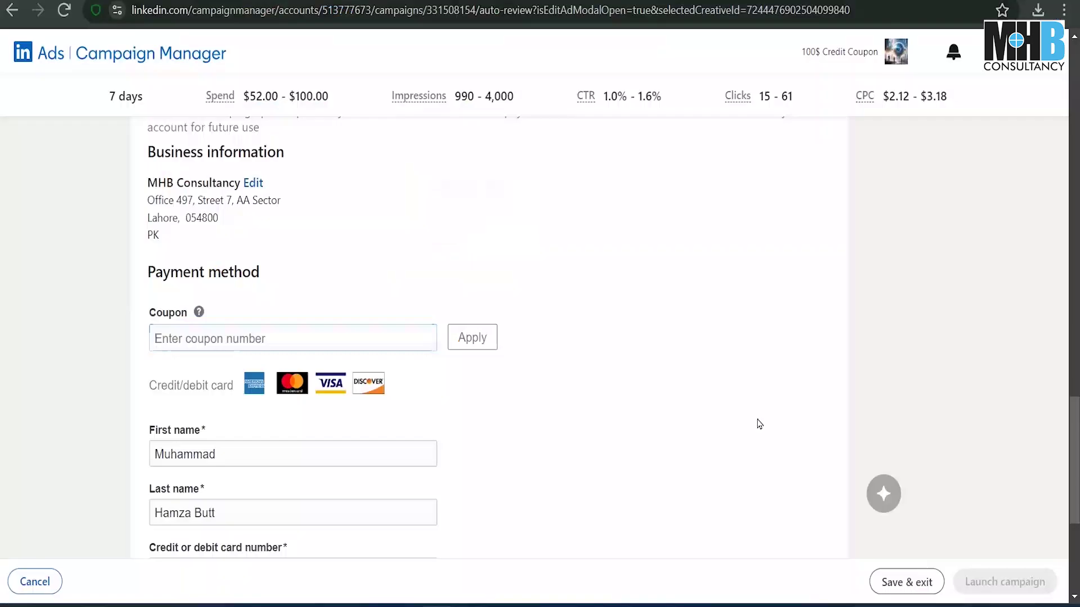
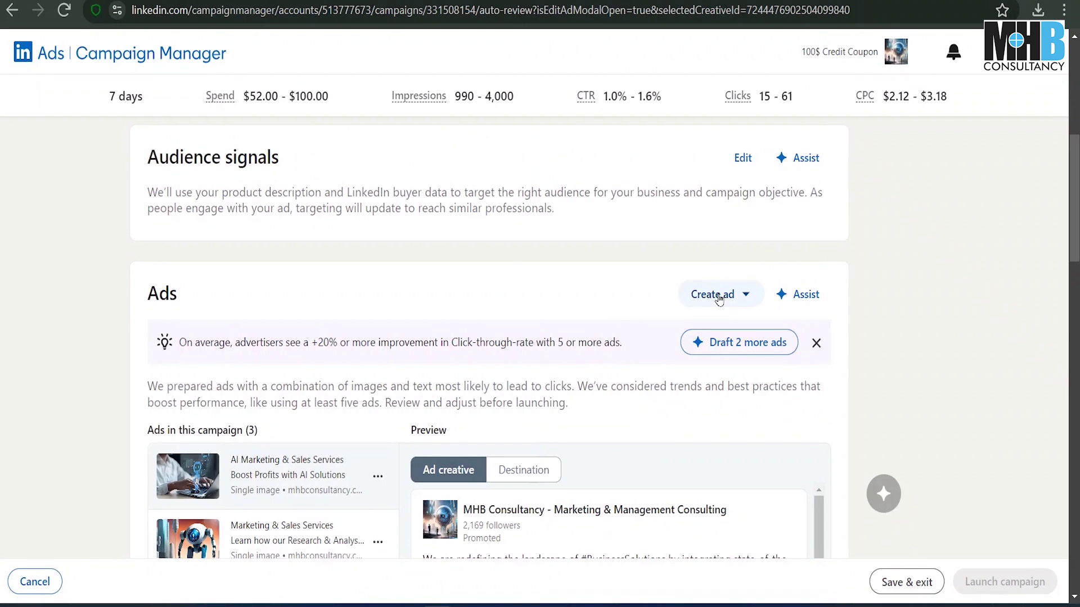
- Create a fourth ad from Create ad > Create new ad and name it 'Online Sales Services'
{"action": "left_click", "coordinate": [719, 299]}
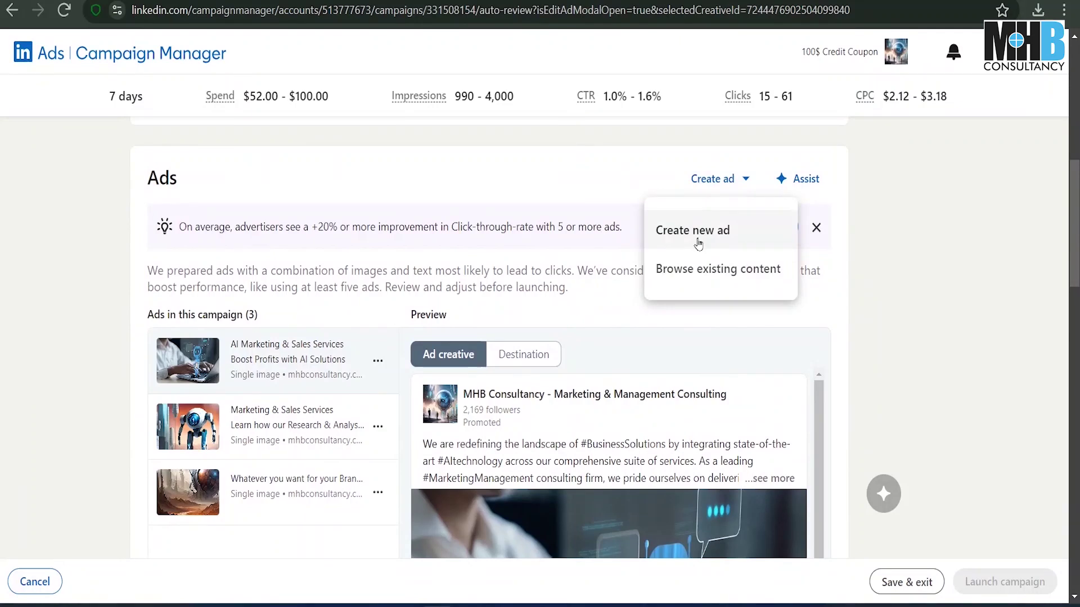
{"action": "left_click", "coordinate": [698, 241]}
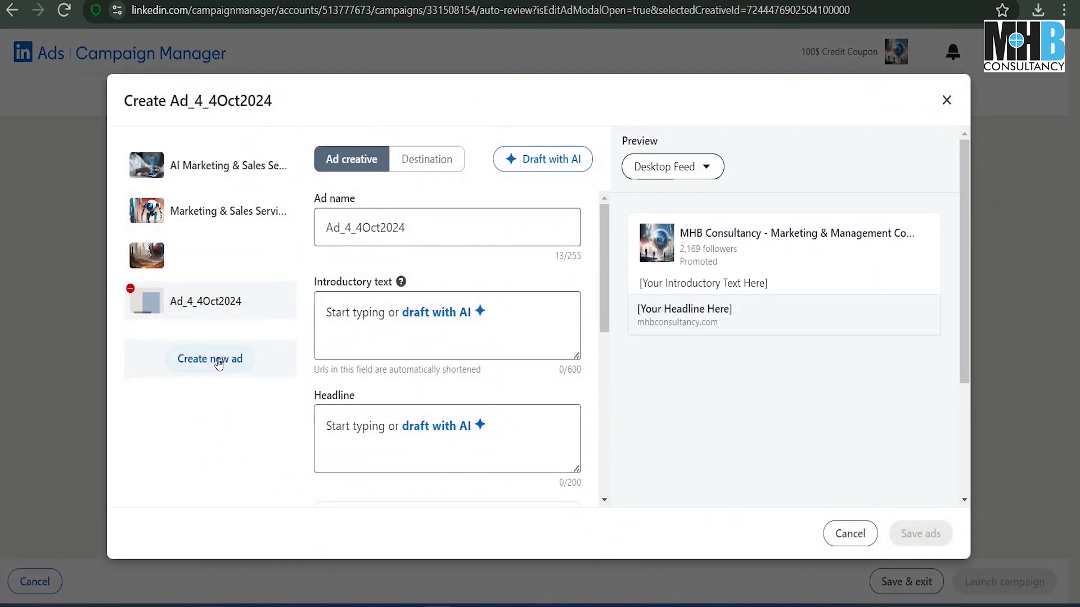
{"action": "left_click", "coordinate": [420, 234]}
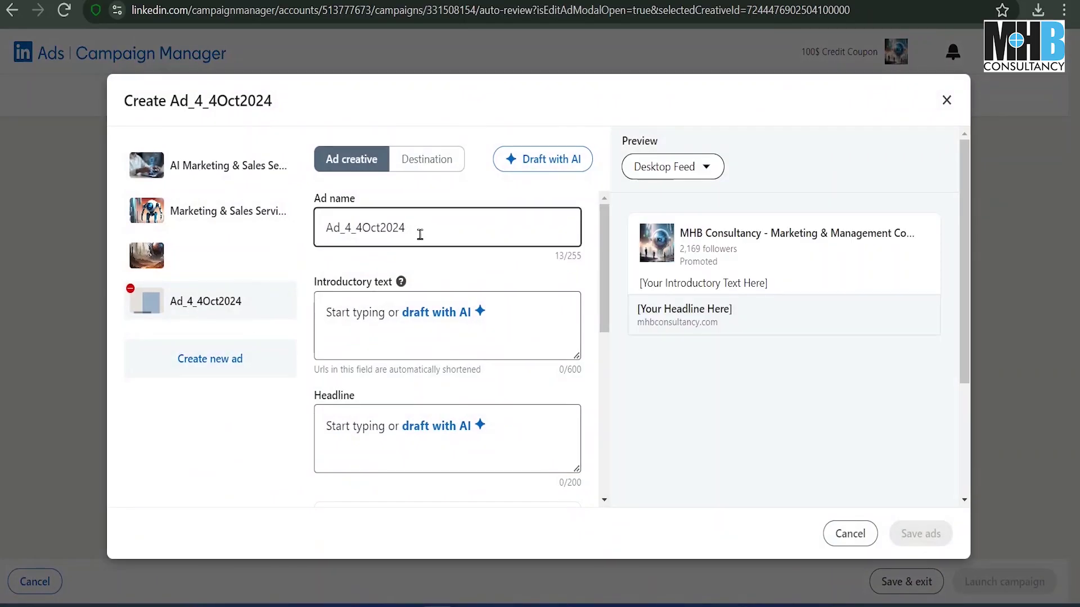
{"action": "double_click", "coordinate": [420, 235]}
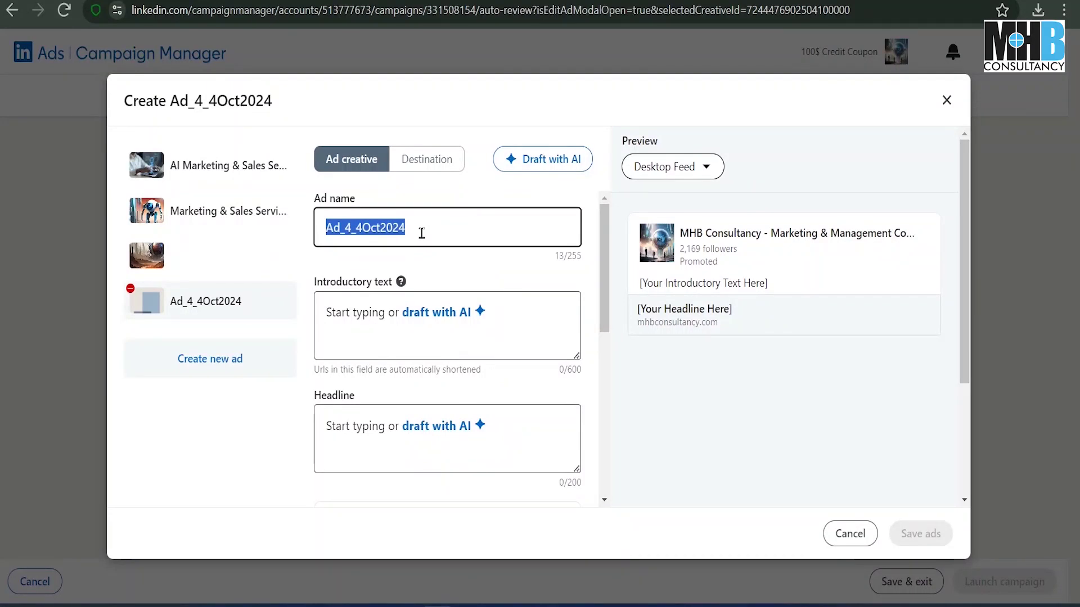
{"action": "type", "text": "Online Sales"}
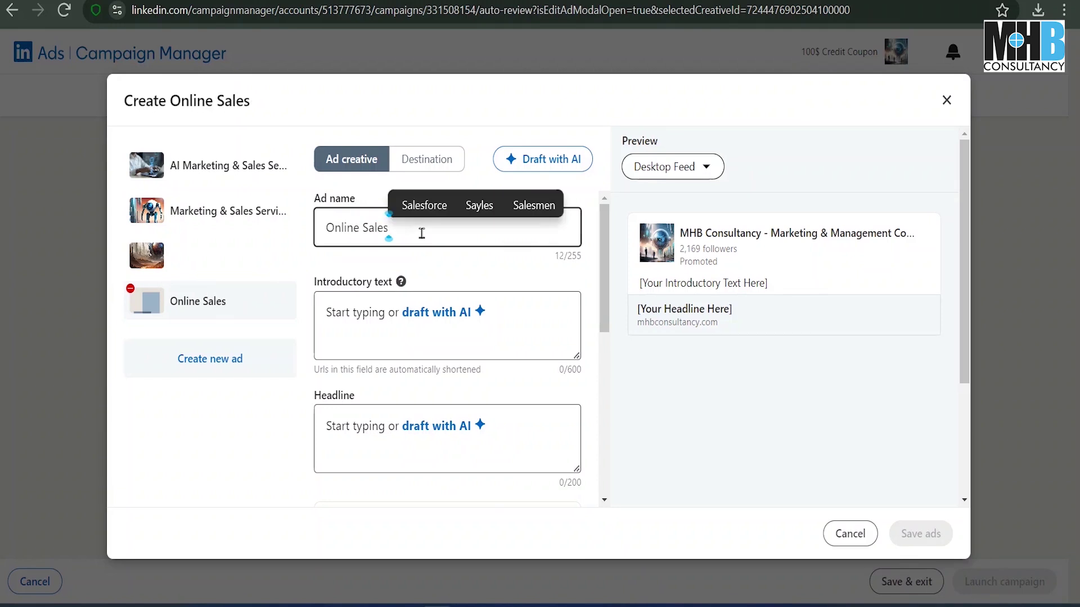
{"action": "type", "text": " Service"}
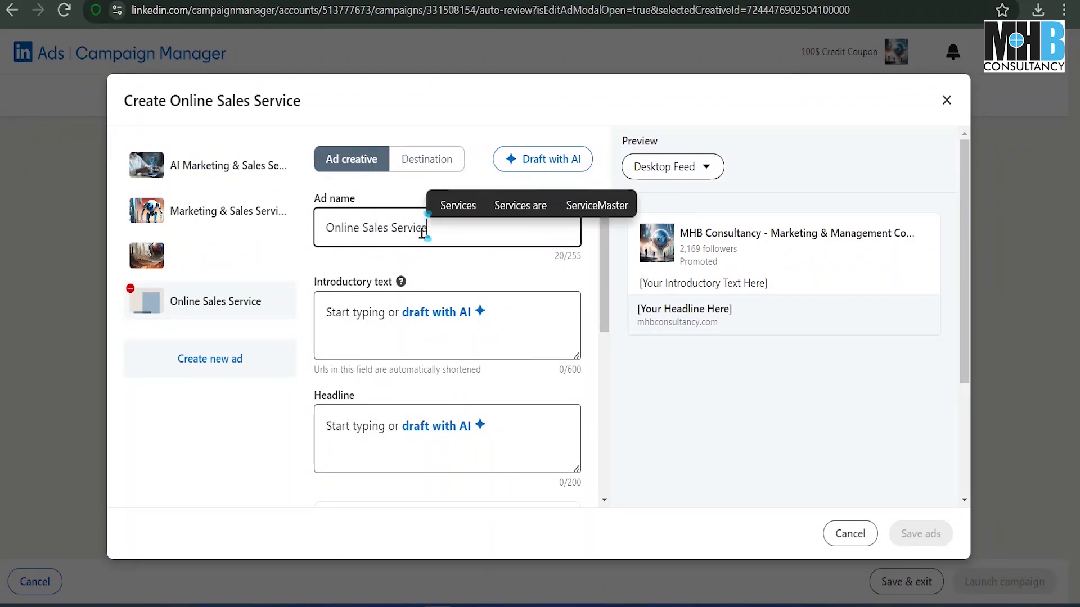
{"action": "type", "text": "s"}
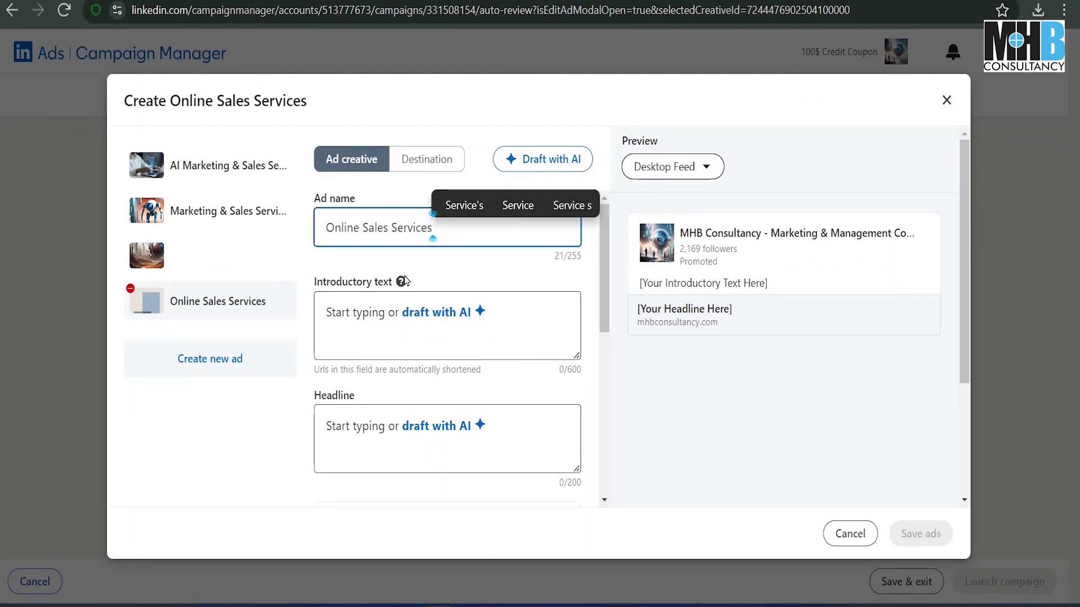
- Enter the introductory text 'Simple. Sales services that generate Profits.'
{"action": "left_click", "coordinate": [430, 326]}
{"action": "type", "text": "Sim"}
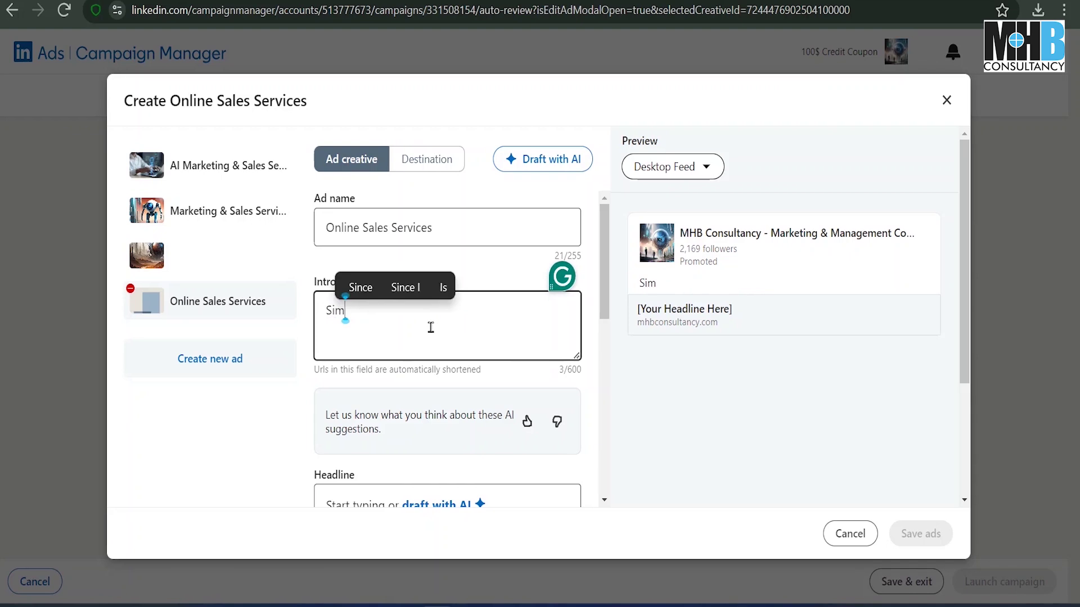
{"action": "type", "text": "ple. D"}
{"action": "key", "text": "BackSpace"}
{"action": "type", "text": "B"}
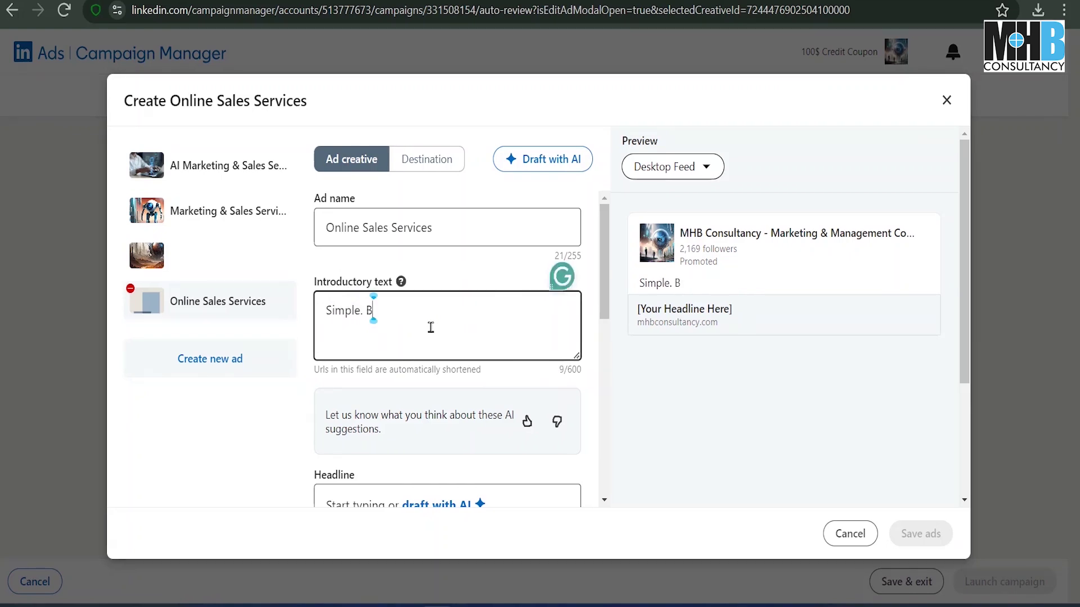
{"action": "key", "text": "BackSpace"}
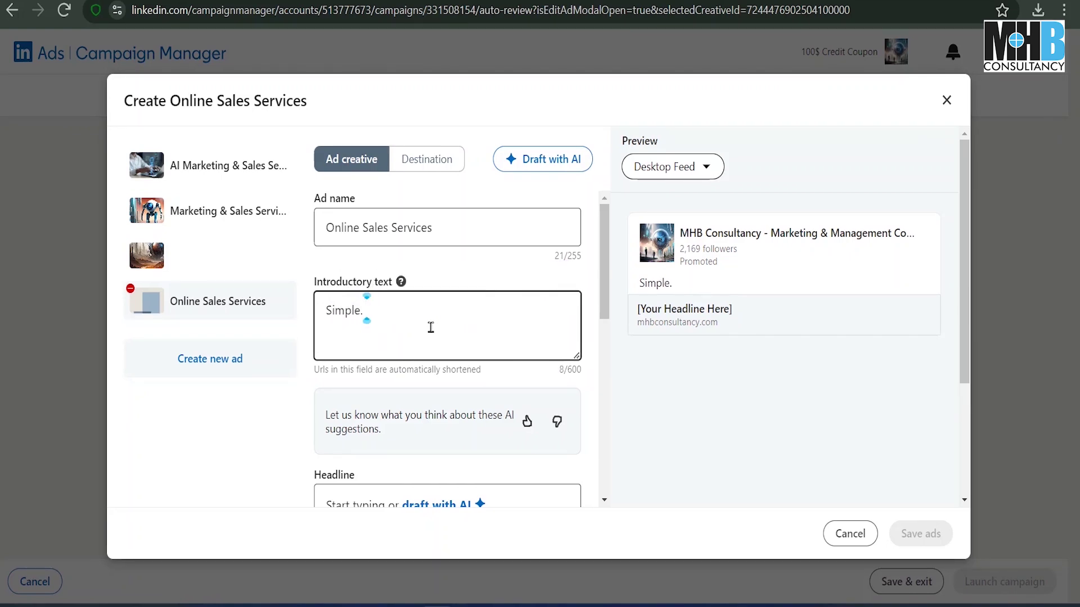
{"action": "type", "text": "Sales "}
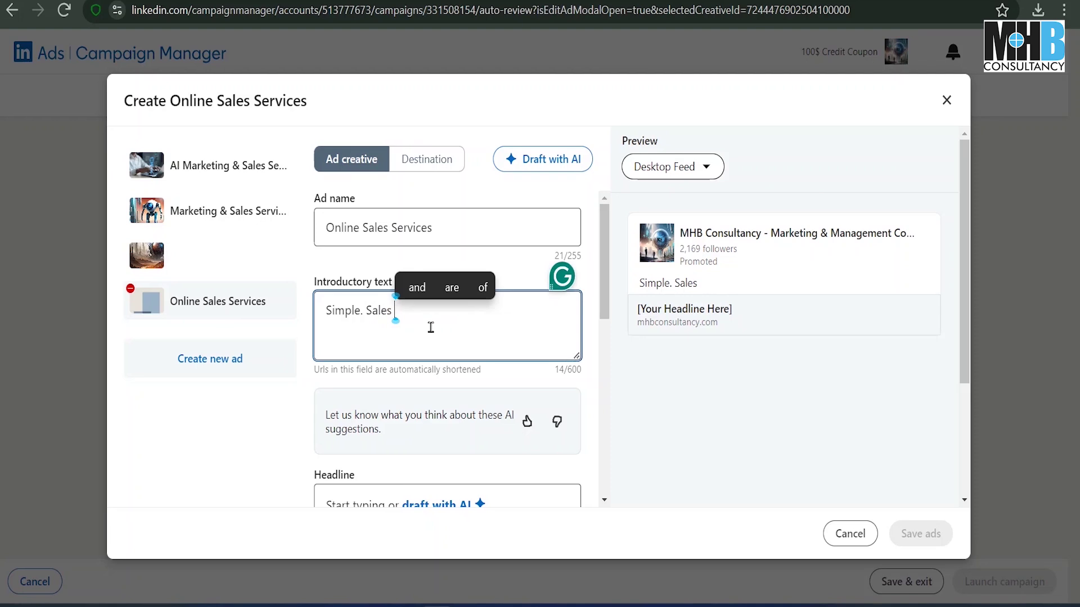
{"action": "type", "text": "services that"}
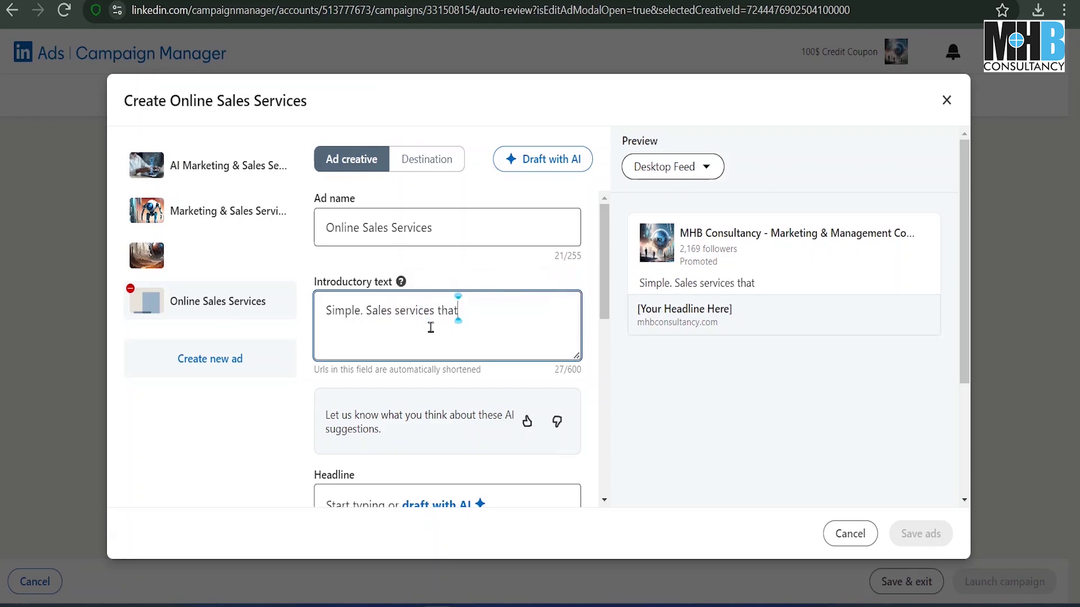
{"action": "type", "text": " generate "}
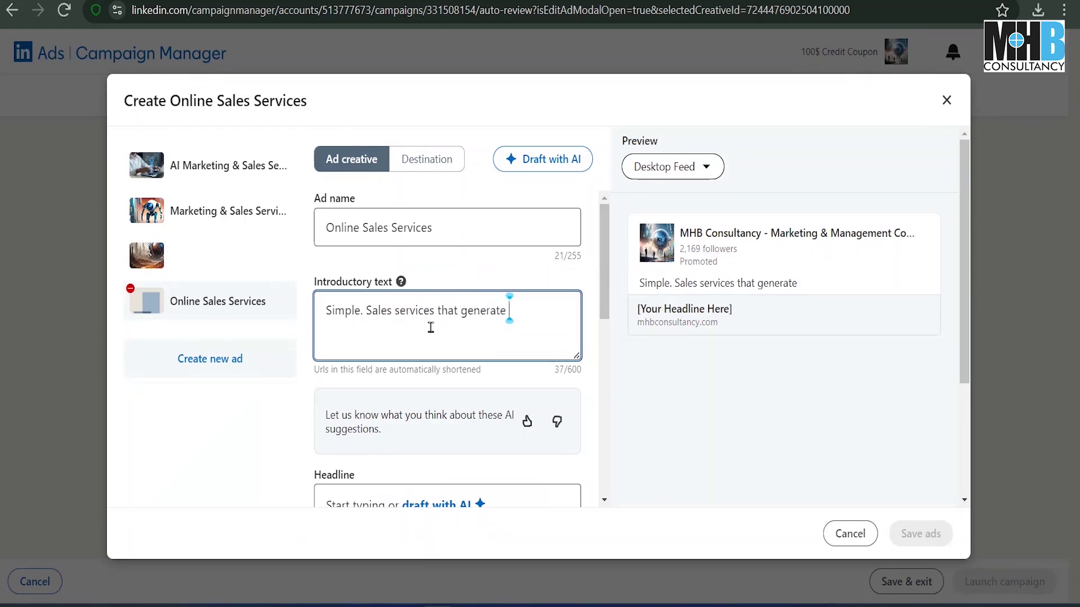
{"action": "type", "text": "Profit"}
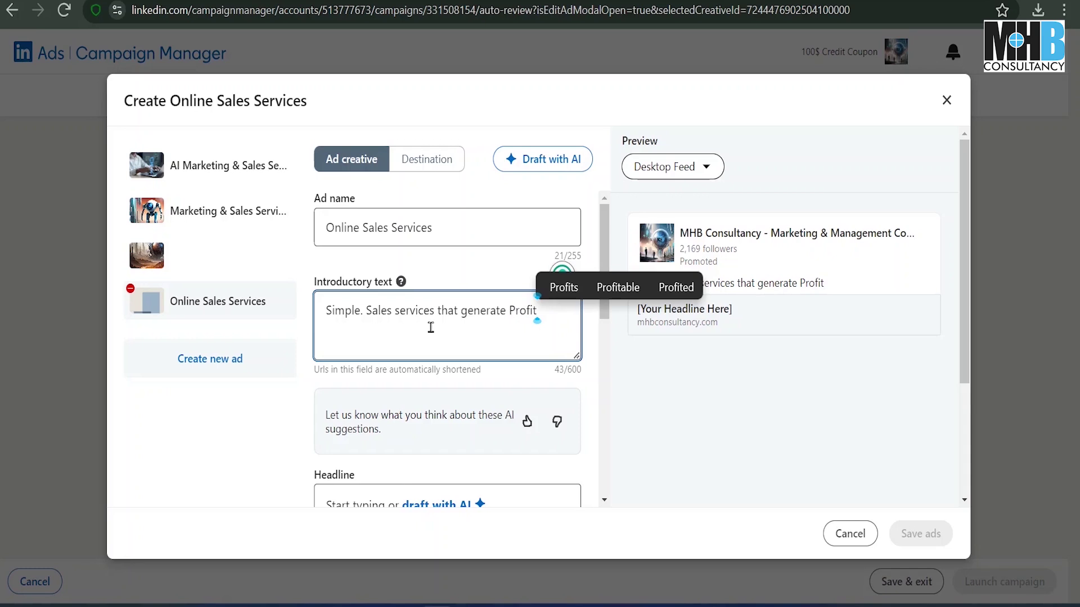
{"action": "type", "text": "s"}
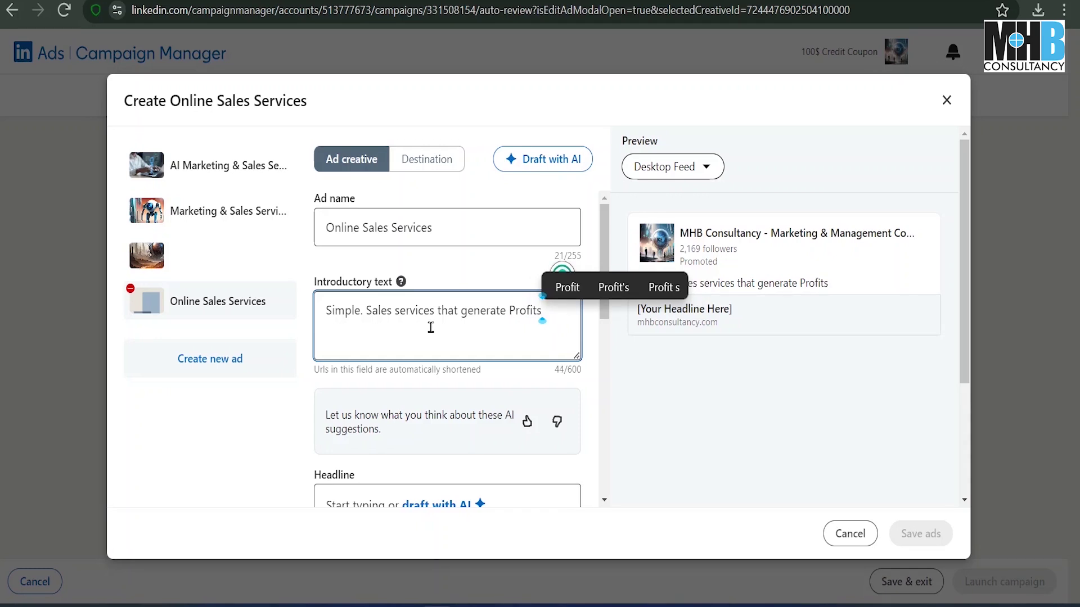
{"action": "type", "text": "."}
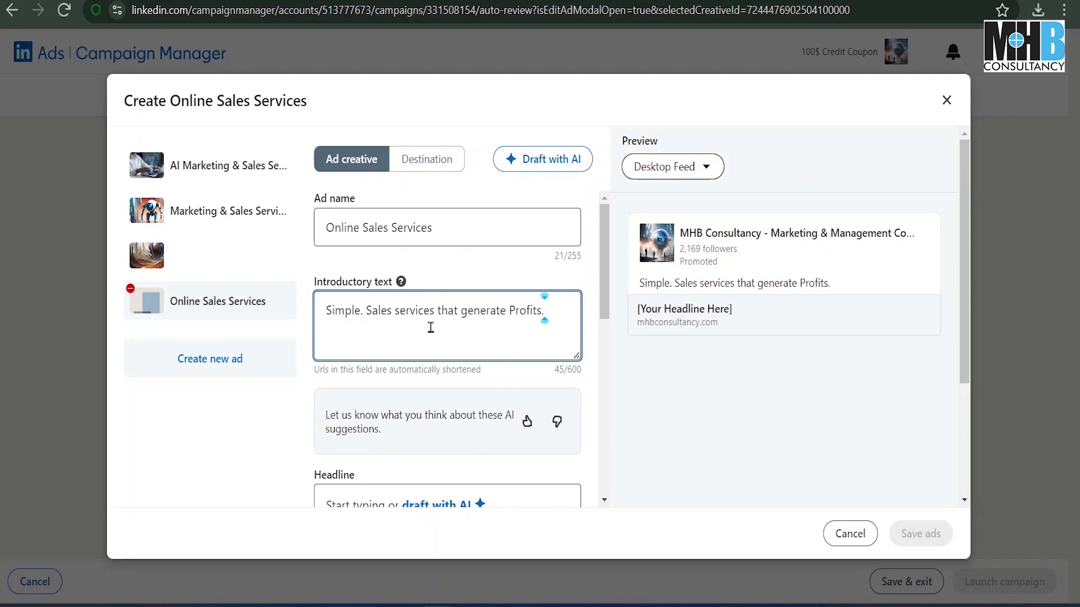
- Write the headline starting 'Focus on other' and ending 'We shall do your omni channel marketing'
{"action": "scroll", "coordinate": [431, 327], "scroll_direction": "down", "scroll_amount": 1}
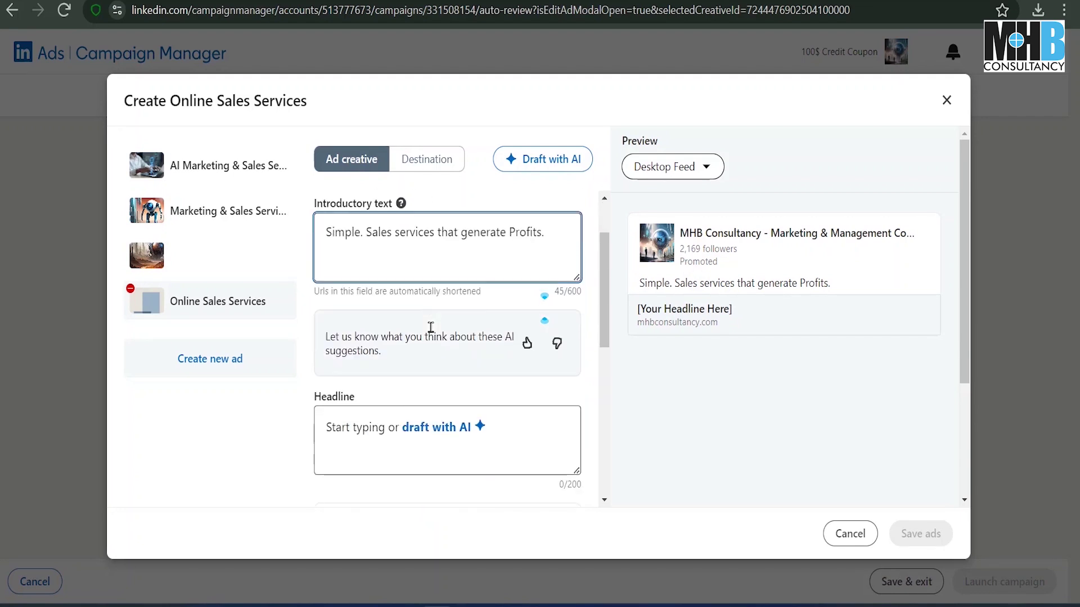
{"action": "left_click", "coordinate": [407, 438]}
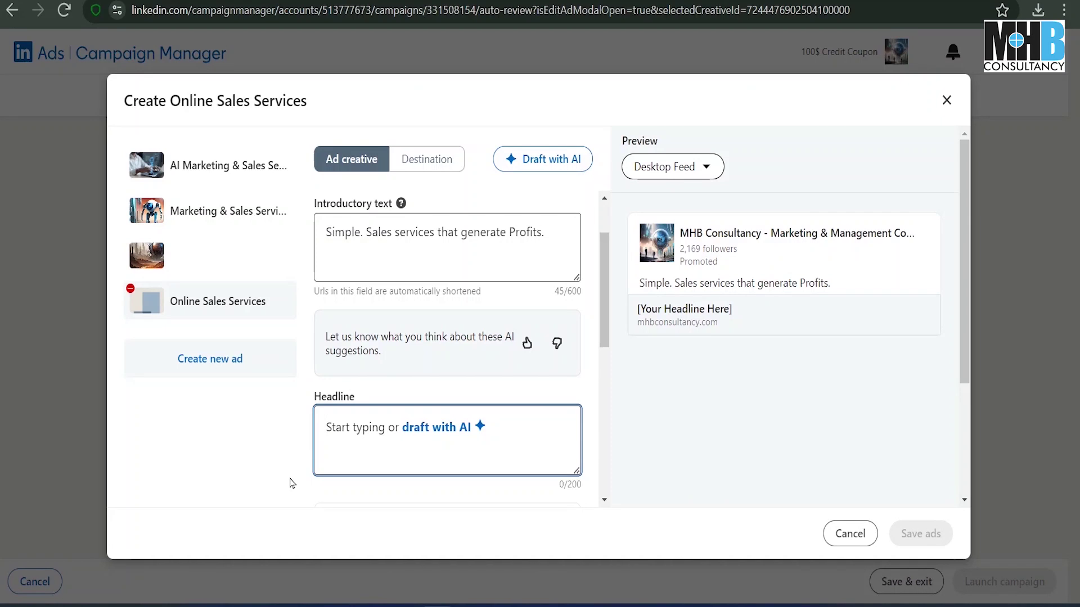
{"action": "type", "text": "Focus on "}
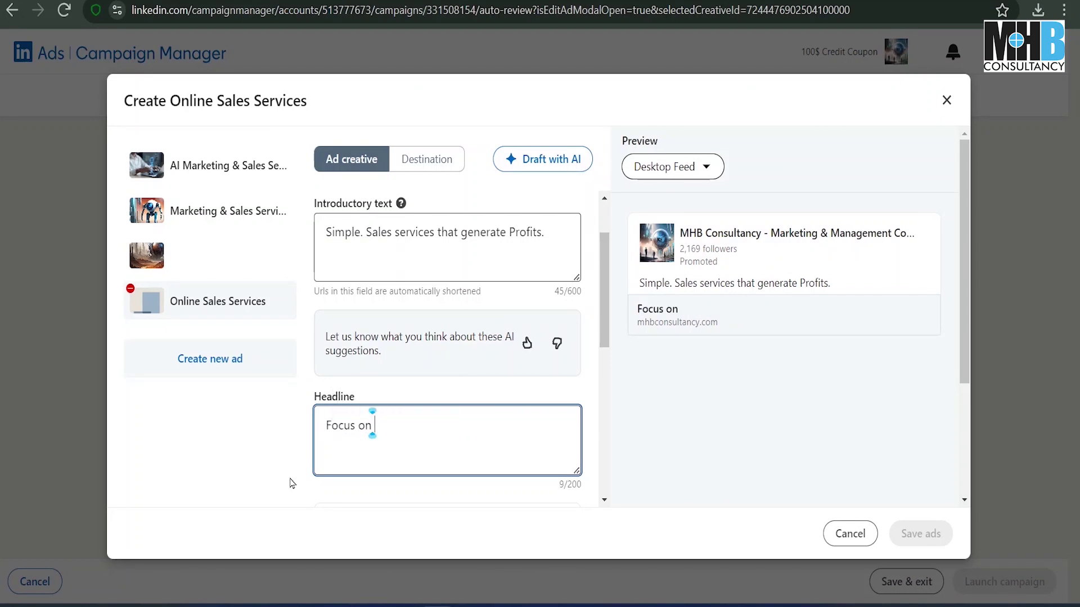
{"action": "type", "text": "other"}
{"action": "type", "text": "gs. We shall "}
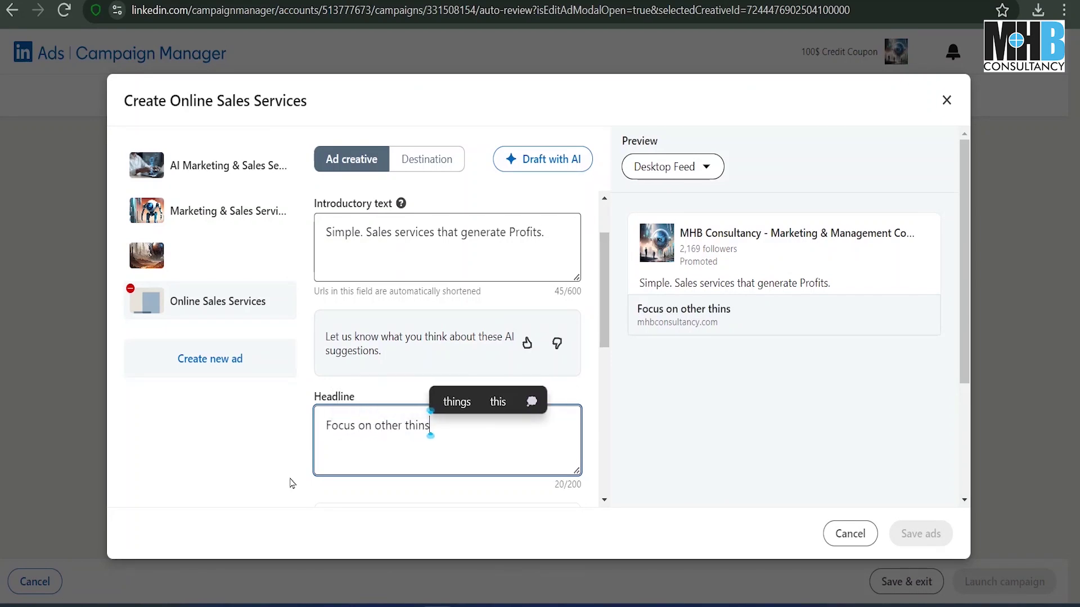
{"action": "type", "text": "d"}
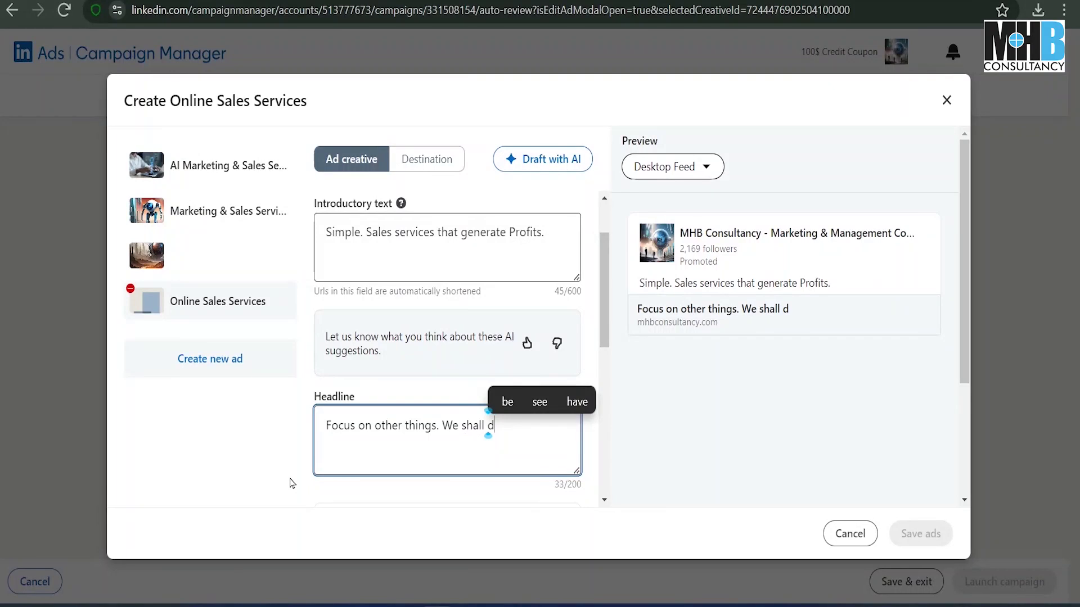
{"action": "type", "text": "o you"}
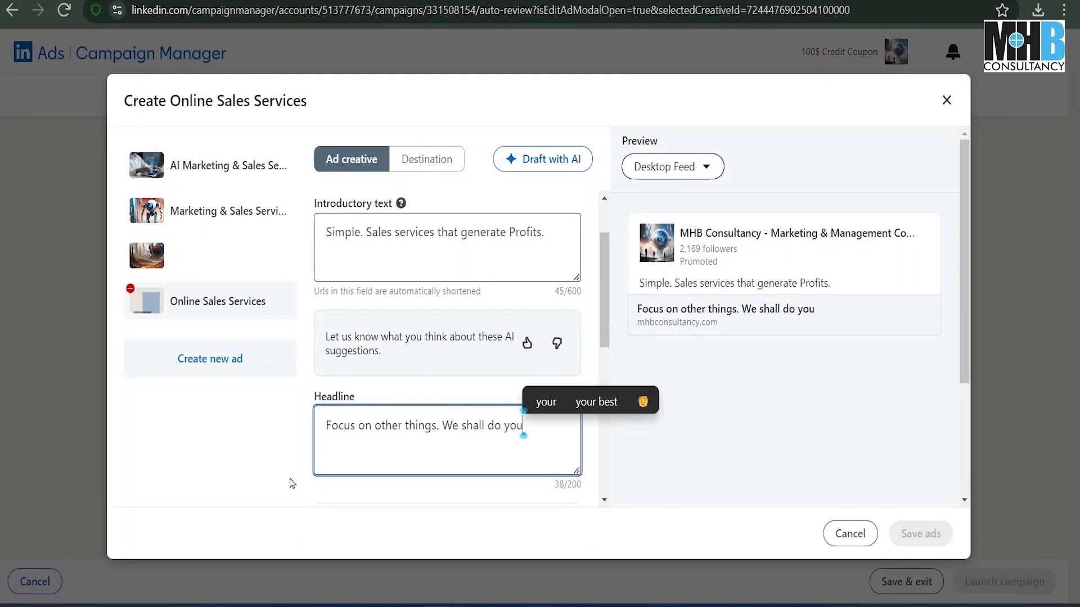
{"action": "type", "text": "r omni chan"}
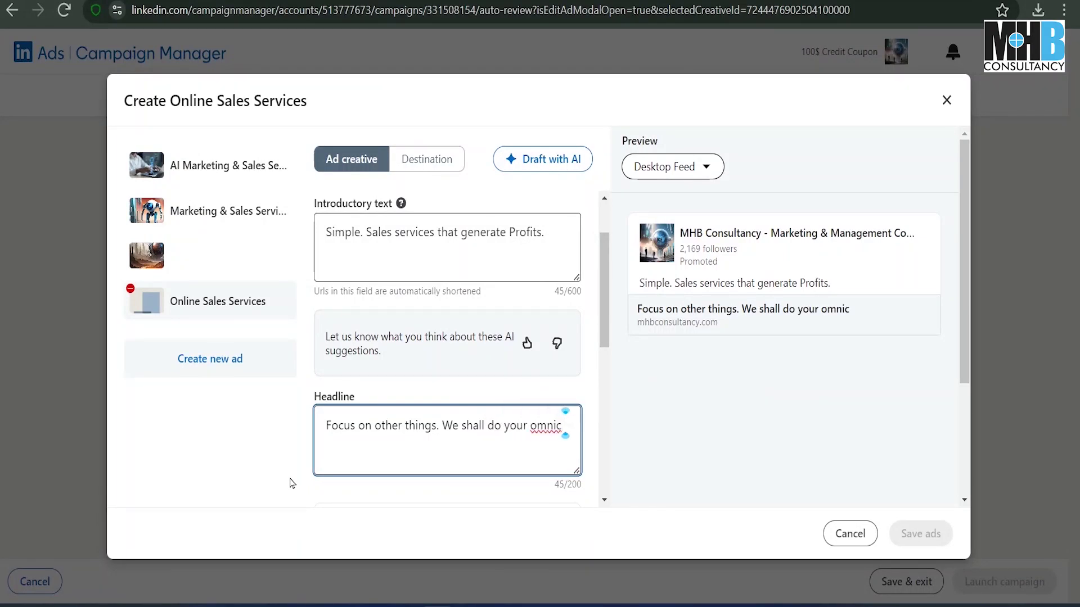
{"action": "type", "text": "nel marke"}
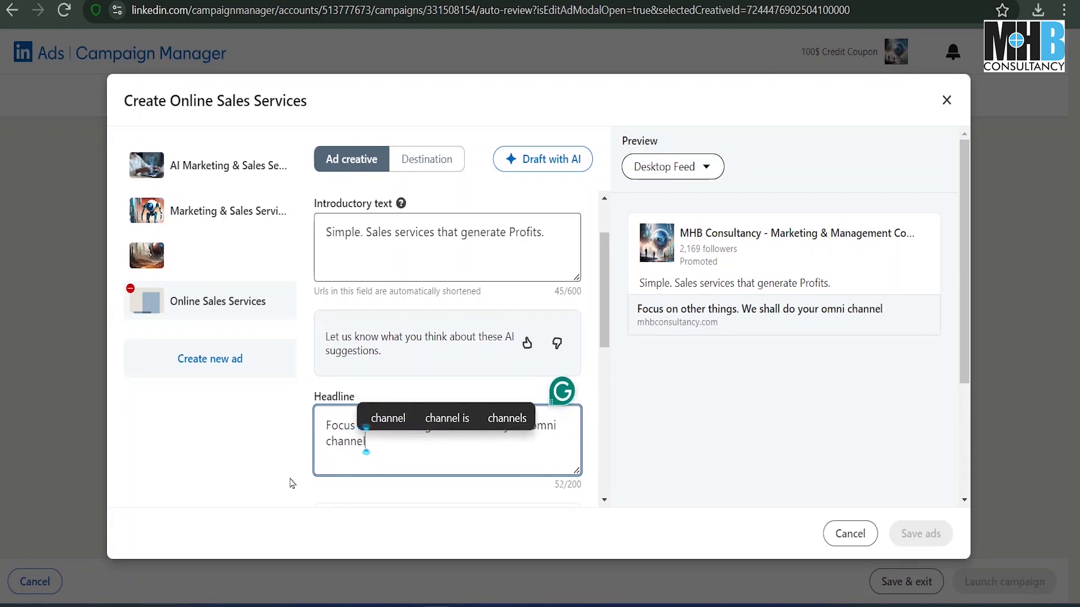
{"action": "type", "text": "ting"}
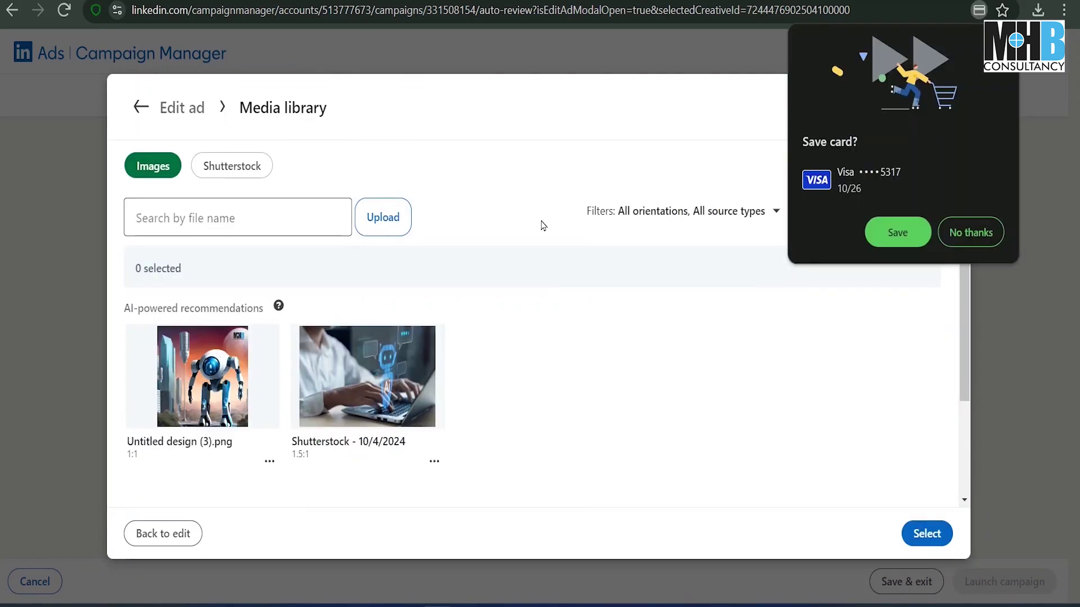
- Decline Chrome's save-card offer and search the media library for Digital Marketing
{"action": "left_click", "coordinate": [971, 233]}
{"action": "left_click", "coordinate": [286, 214]}
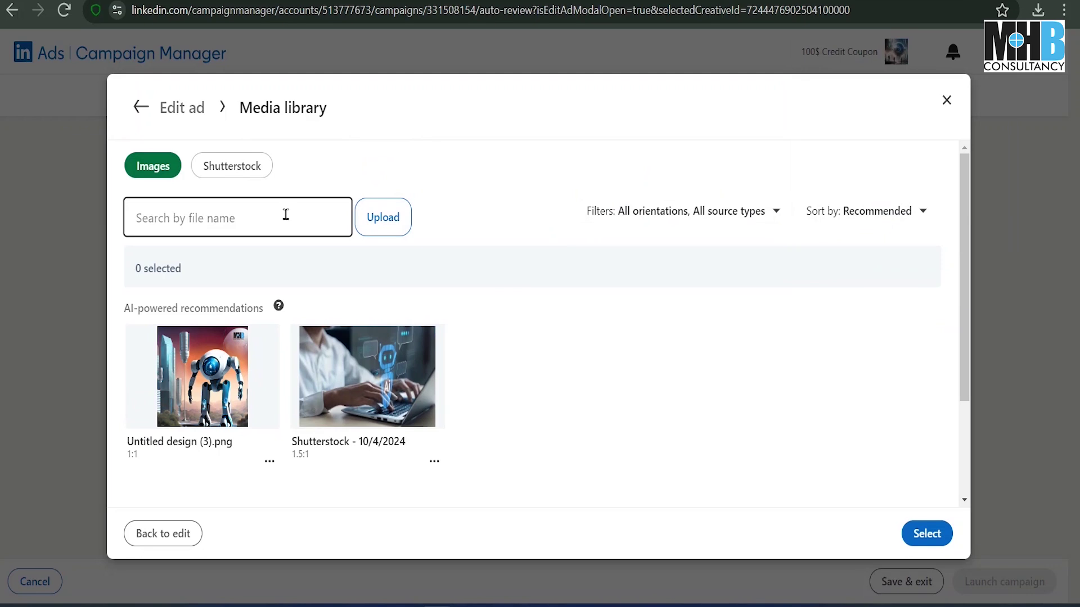
{"action": "left_click", "coordinate": [270, 219]}
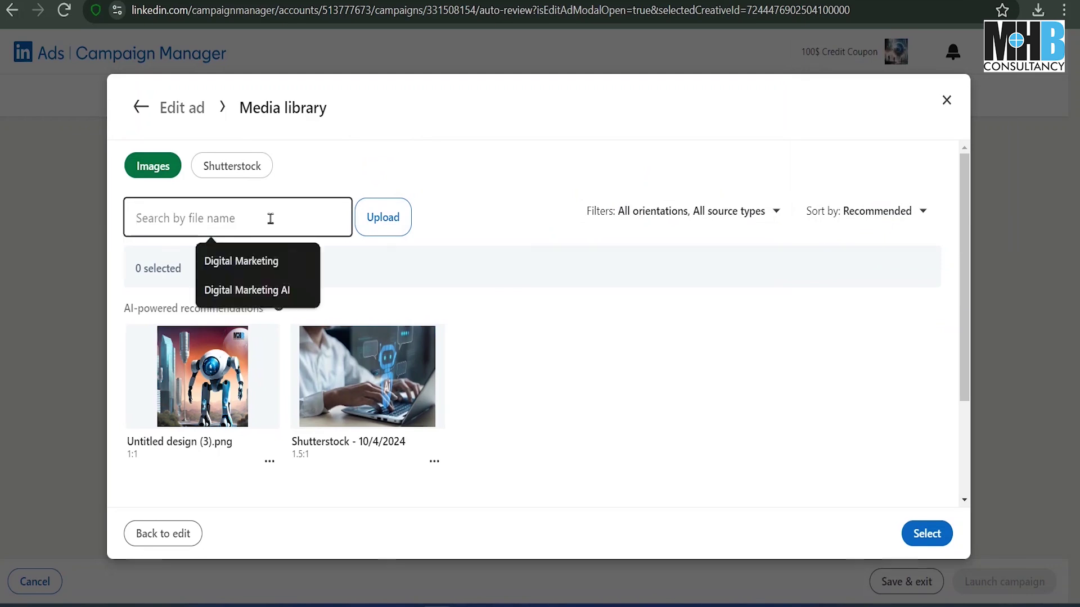
{"action": "left_click", "coordinate": [263, 261]}
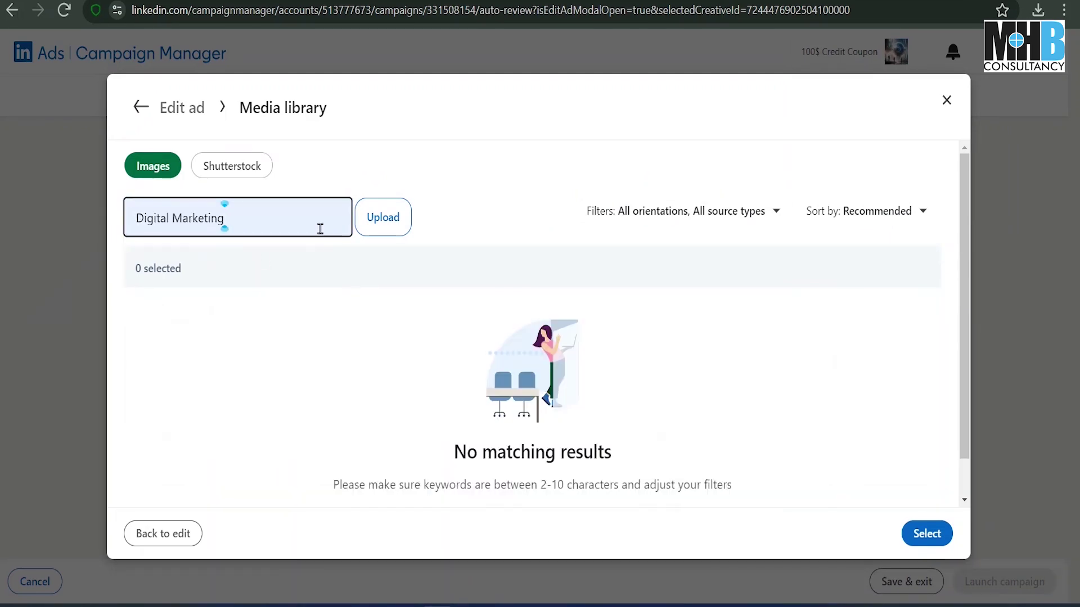
- Shorten the search term, then choose to upload a new image instead
{"action": "left_click", "coordinate": [320, 228]}
{"action": "key", "text": "BackSpace"}
{"action": "key", "text": "BackSpace"}
{"action": "key", "text": "BackSpace"}
{"action": "key", "text": "BackSpace"}
{"action": "key", "text": "BackSpace"}
{"action": "key", "text": "BackSpace"}
{"action": "key", "text": "BackSpace"}
{"action": "key", "text": "BackSpace"}
{"action": "key", "text": "BackSpace"}
{"action": "key", "text": "BackSpace"}
{"action": "key", "text": "BackSpace"}
{"action": "key", "text": "BackSpace"}
{"action": "key", "text": "BackSpace"}
{"action": "key", "text": "BackSpace"}
{"action": "key", "text": "BackSpace"}
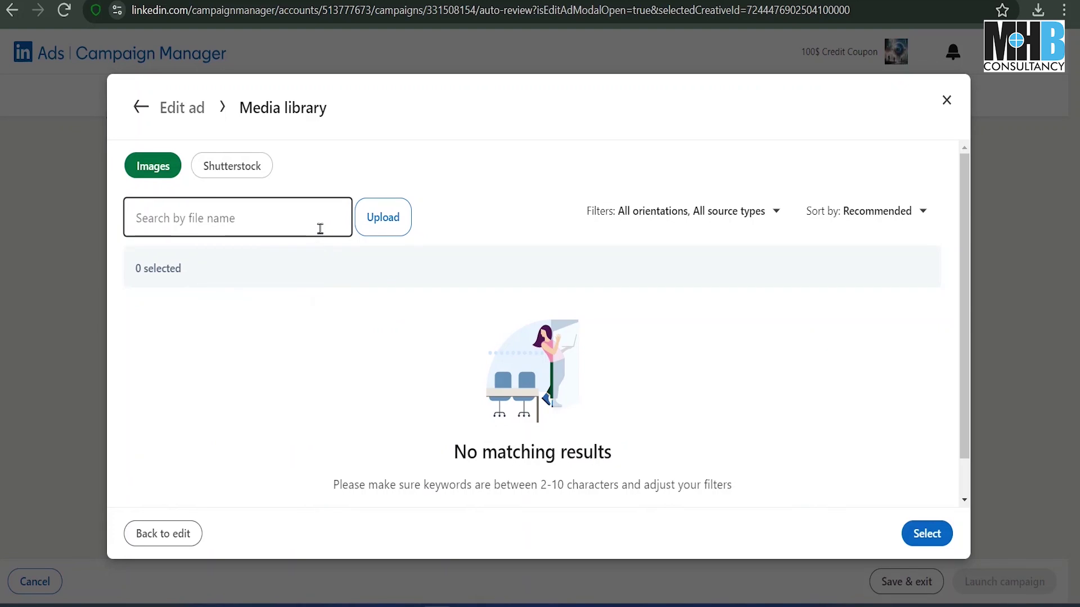
{"action": "left_click", "coordinate": [381, 219]}
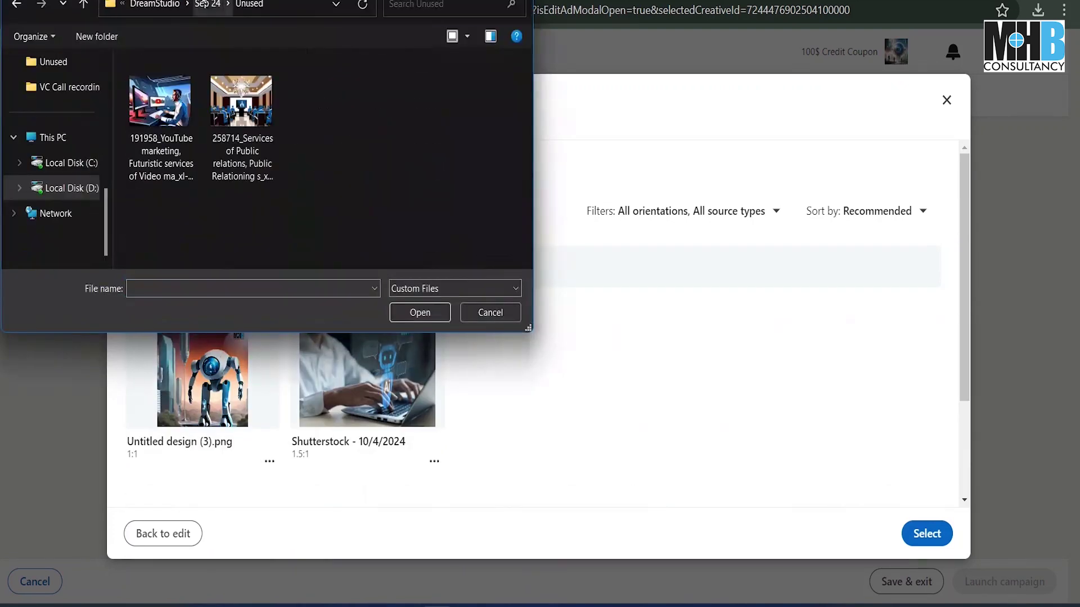
- Look through the Sep 24 Website images, then back up through DreamStudio to Local Disk (D:)
{"action": "left_click", "coordinate": [209, 4]}
{"action": "double_click", "coordinate": [236, 99]}
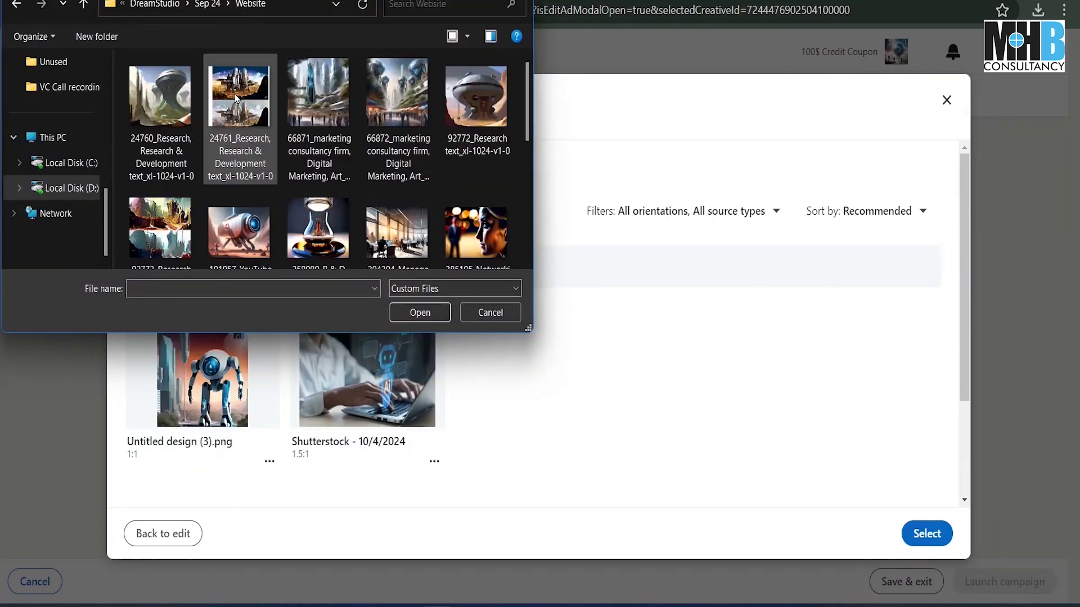
{"action": "scroll", "coordinate": [236, 99], "scroll_direction": "down", "scroll_amount": 5}
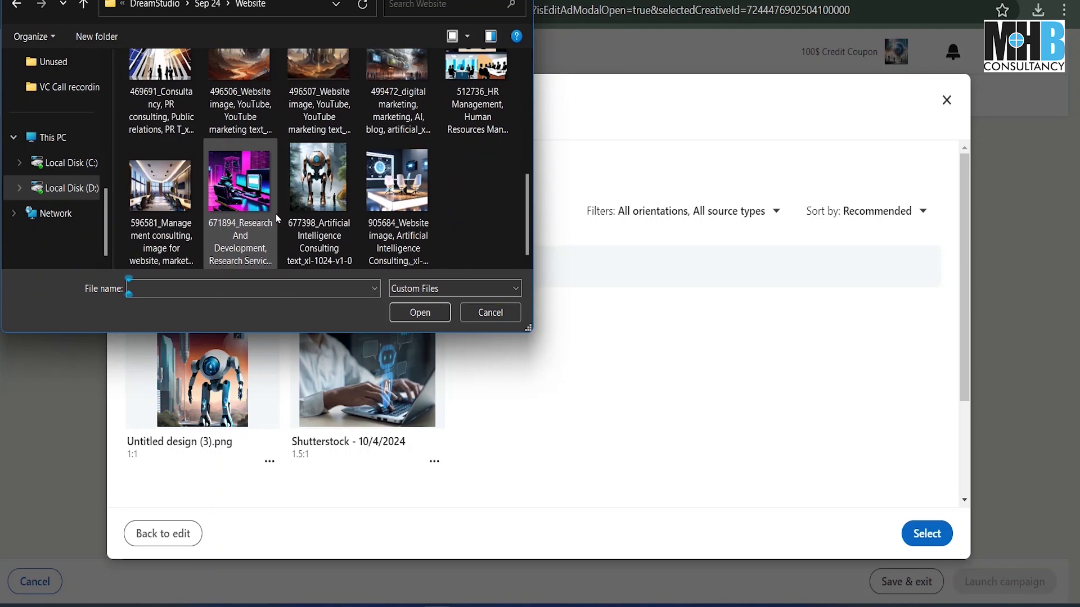
{"action": "scroll", "coordinate": [236, 98], "scroll_direction": "up", "scroll_amount": 5}
{"action": "left_click", "coordinate": [208, 5]}
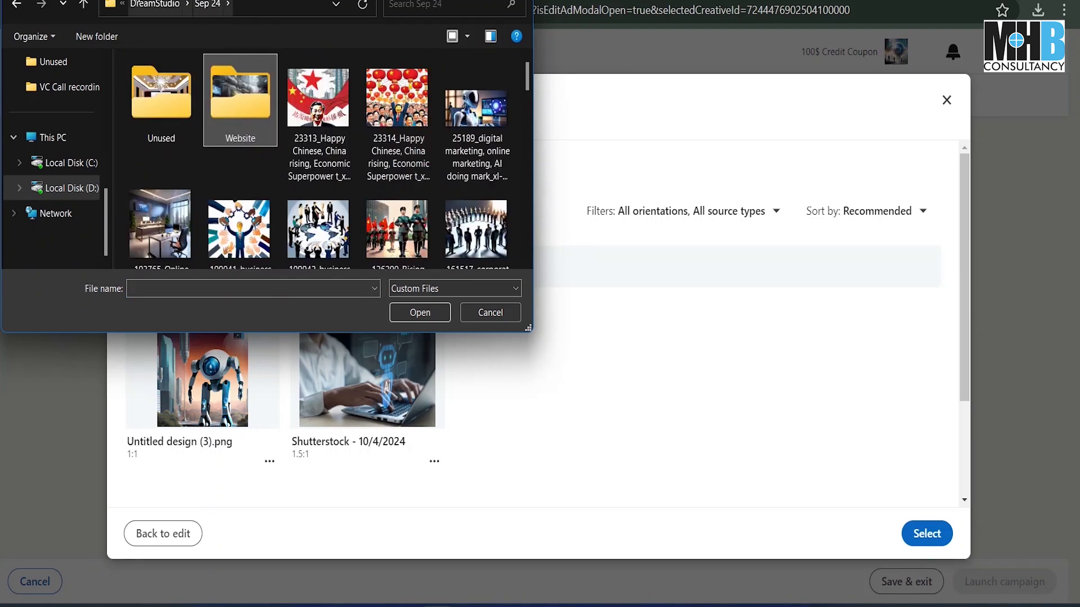
{"action": "left_click", "coordinate": [154, 5]}
{"action": "left_click", "coordinate": [159, 5]}
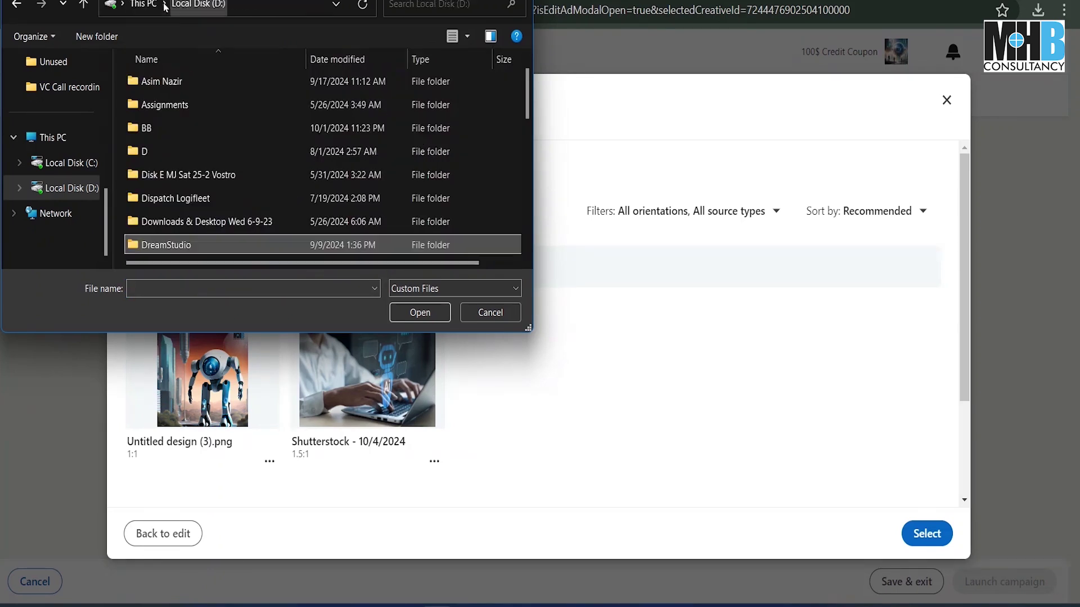
{"action": "scroll", "coordinate": [176, 148], "scroll_direction": "down", "scroll_amount": 6}
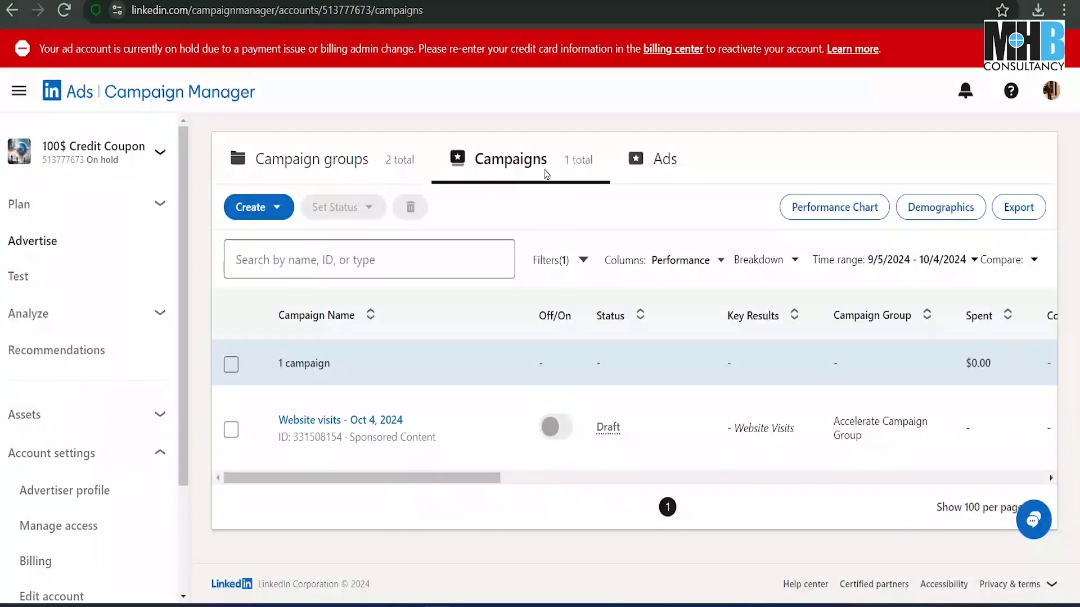
{"action": "mouse_move", "coordinate": [553, 411]}
{"action": "left_click", "coordinate": [63, 11]}
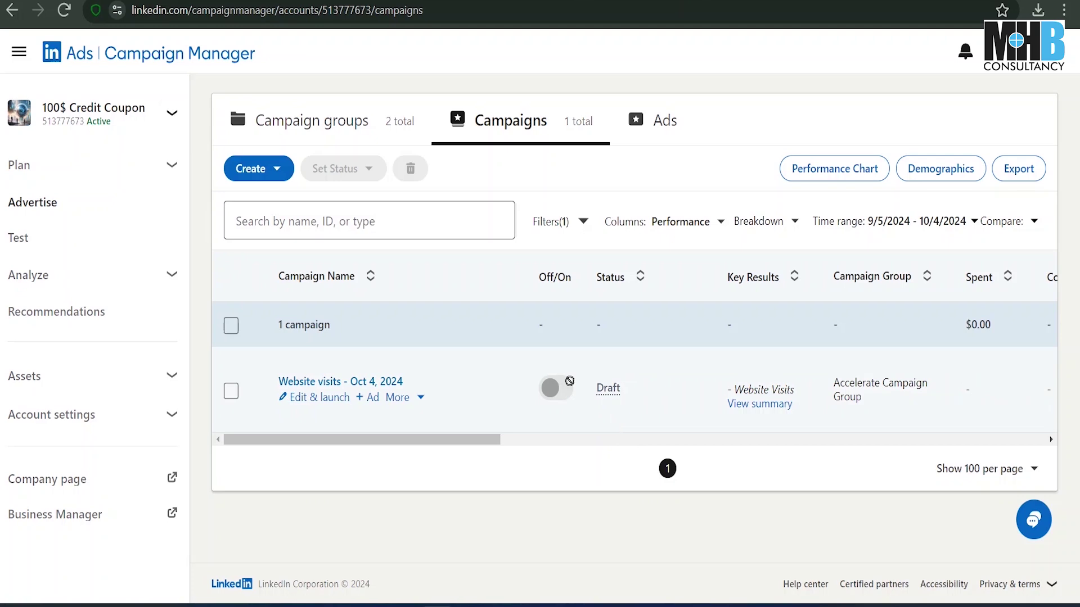
{"action": "left_click", "coordinate": [303, 398]}
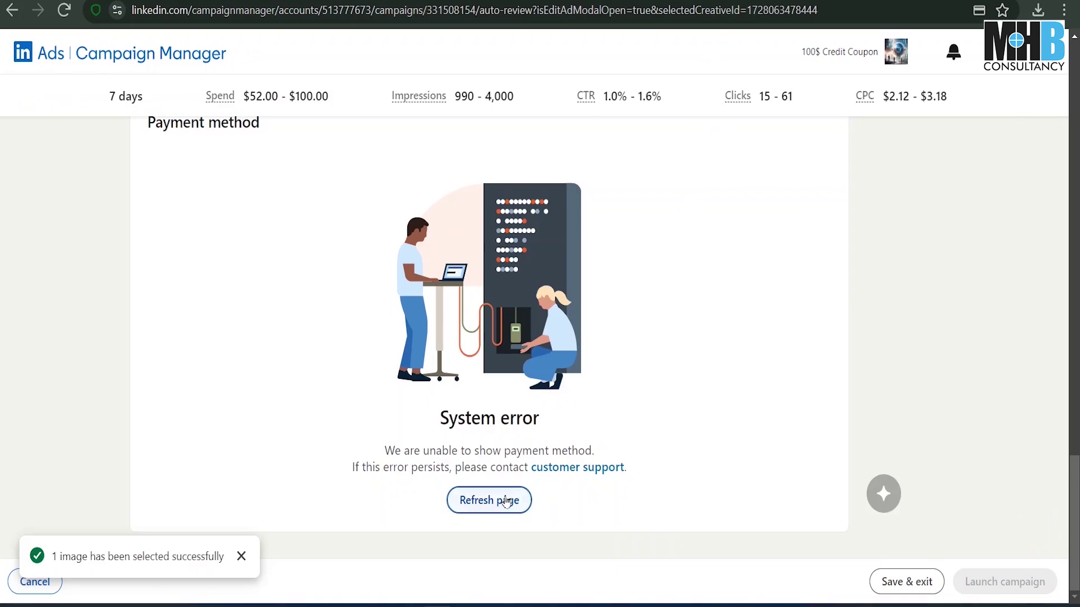
{"action": "left_click", "coordinate": [507, 500]}
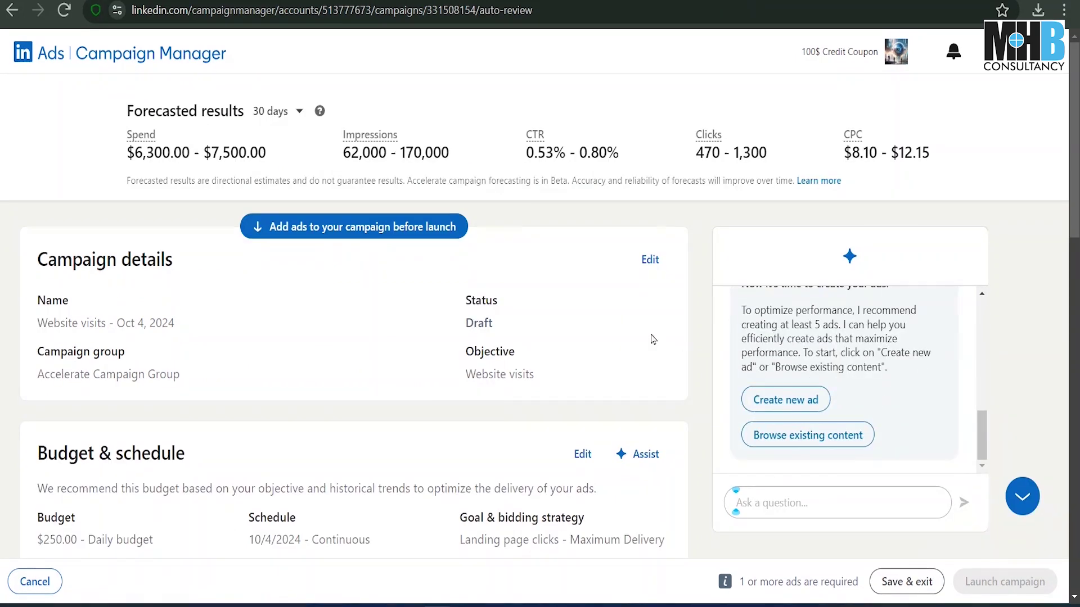
{"action": "scroll", "coordinate": [622, 337], "scroll_direction": "down", "scroll_amount": 10}
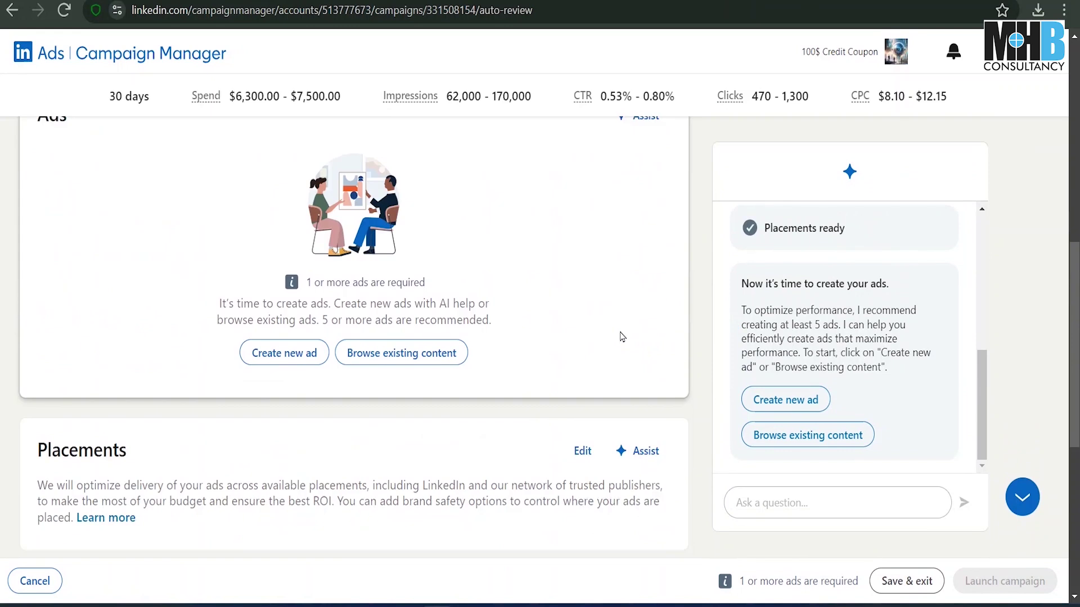
{"action": "scroll", "coordinate": [622, 336], "scroll_direction": "down", "scroll_amount": 5}
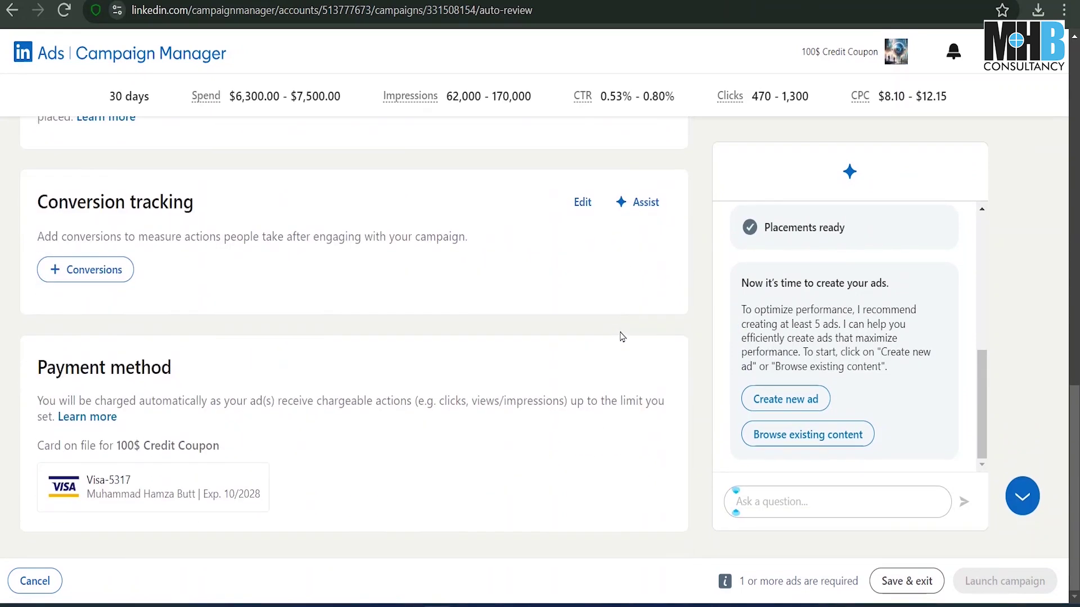
{"action": "scroll", "coordinate": [394, 282], "scroll_direction": "up", "scroll_amount": 20}
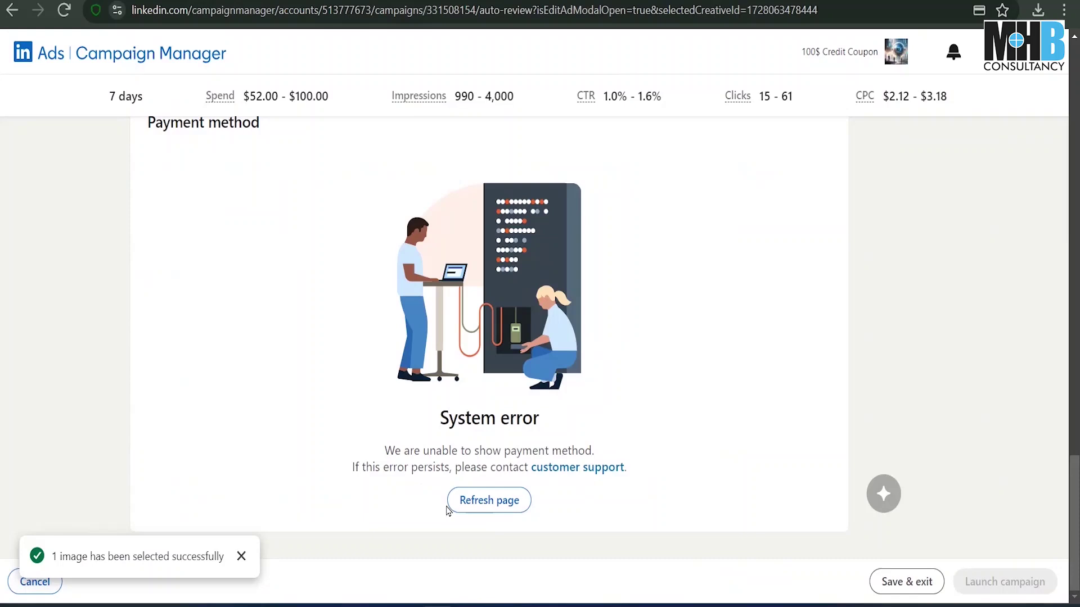
{"action": "left_click", "coordinate": [449, 508]}
- Load the pasted Campaign Manager campaign-groups URL in a new Chrome tab
{"action": "scroll", "coordinate": [381, 468], "scroll_direction": "down", "scroll_amount": 6}
{"action": "key", "text": "ctrl+t"}
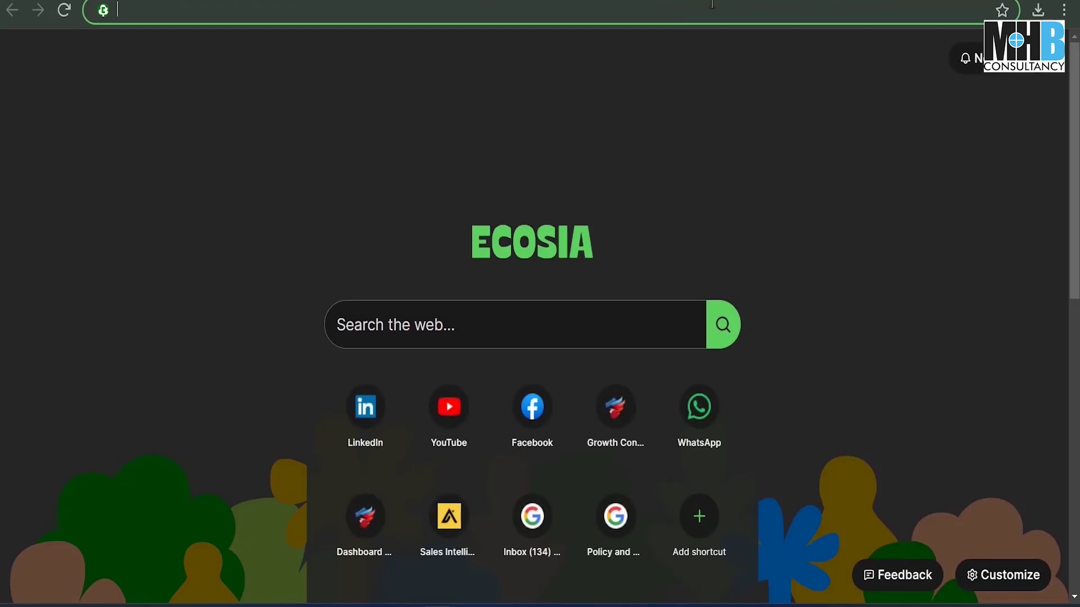
{"action": "type", "text": "https://www.linkedin.com/campaignmanager/"}
{"action": "key", "text": "Return"}
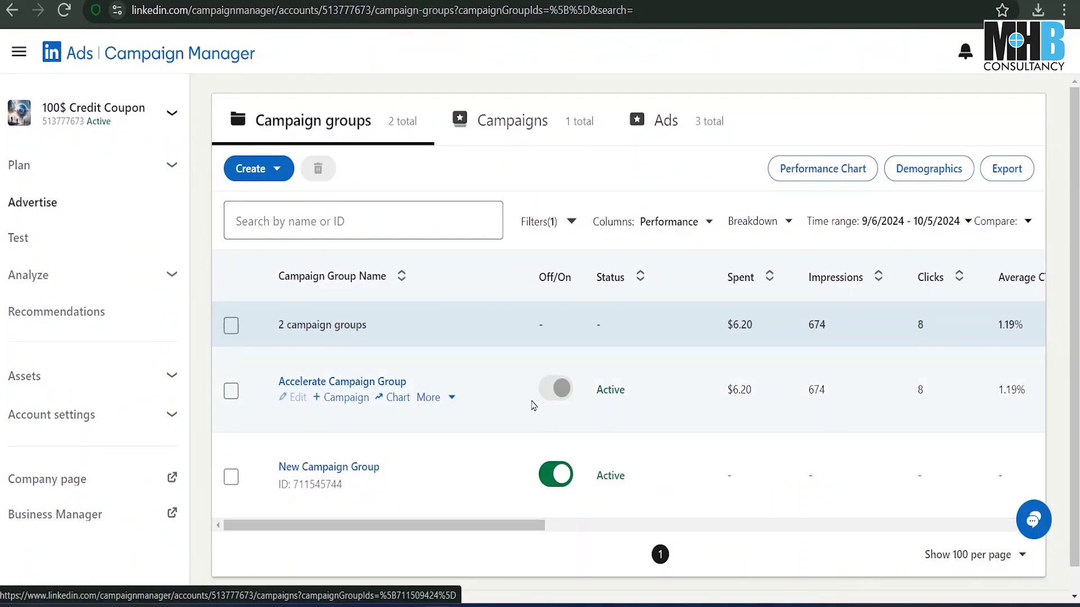
{"action": "left_click_drag", "start_coordinate": [526, 526], "coordinate": [576, 446]}
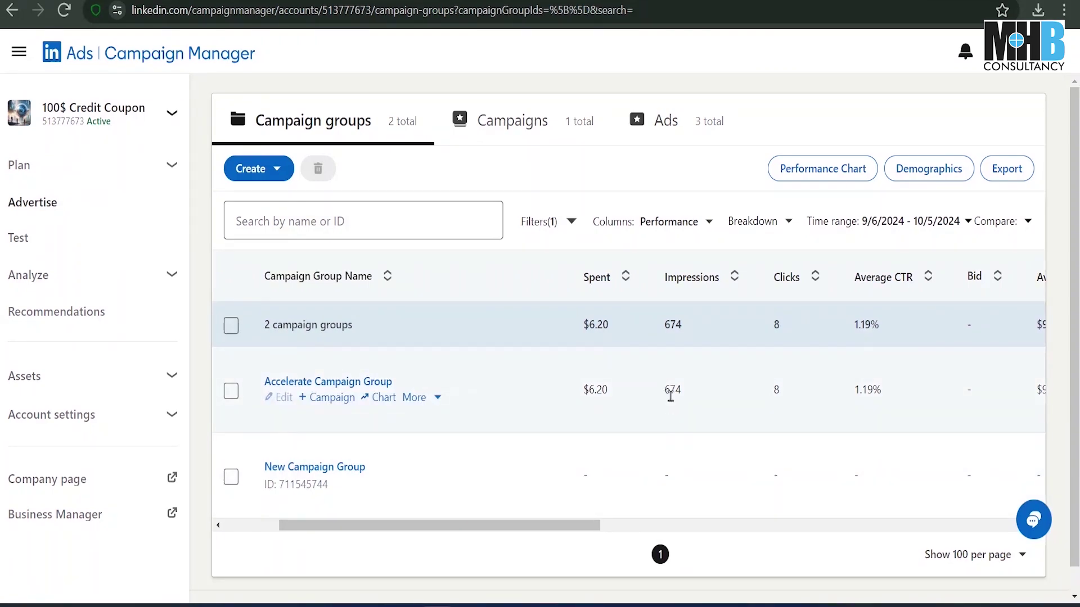
{"action": "left_click_drag", "start_coordinate": [528, 525], "coordinate": [585, 525]}
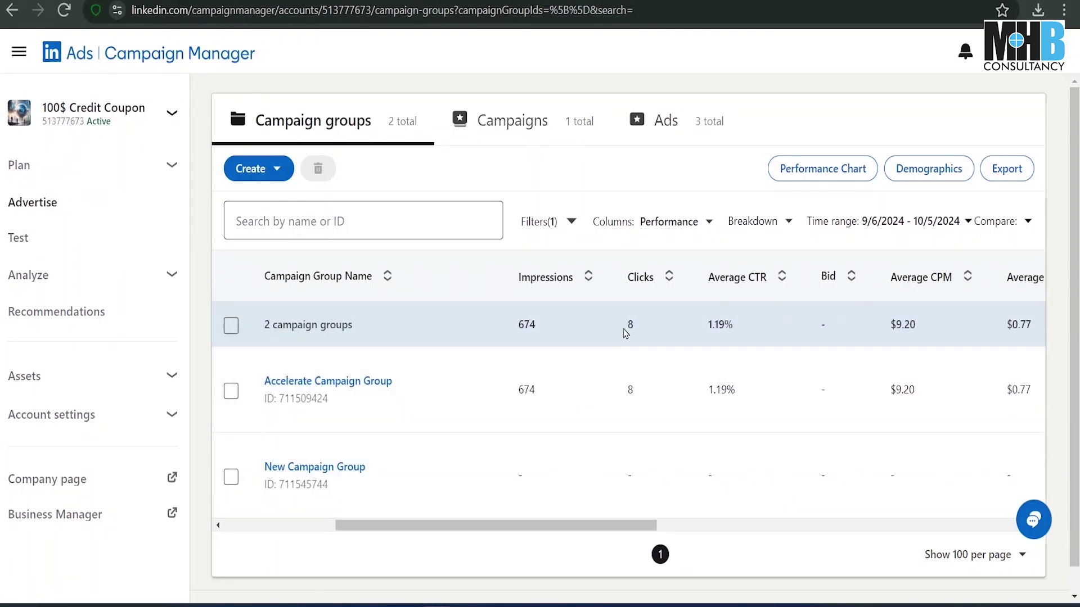
{"action": "scroll", "coordinate": [595, 518], "scroll_direction": "left", "scroll_amount": 5}
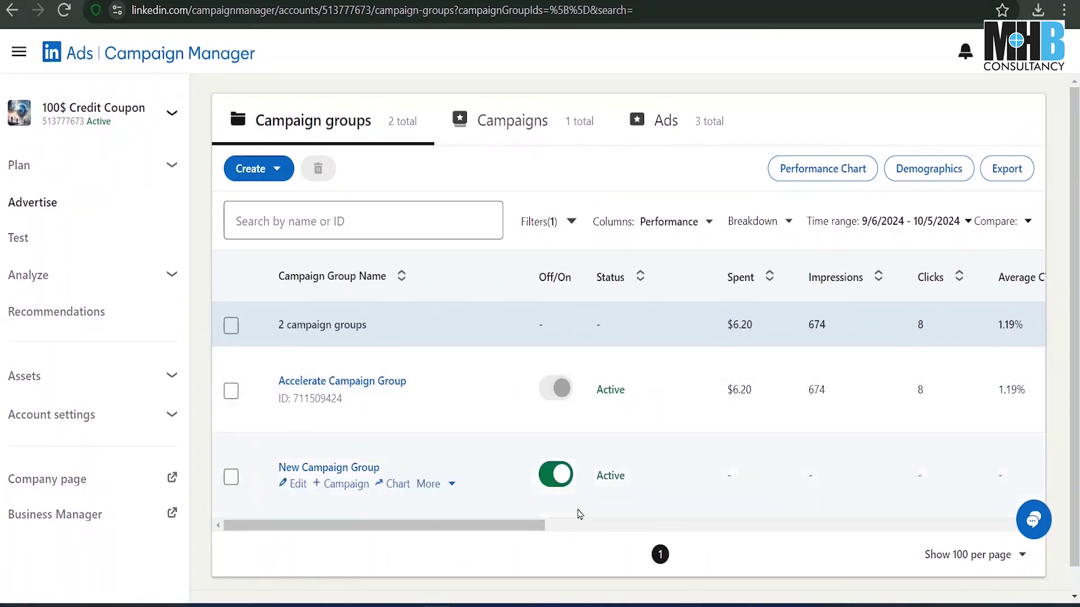
{"action": "scroll", "coordinate": [752, 508], "scroll_direction": "right", "scroll_amount": 5}
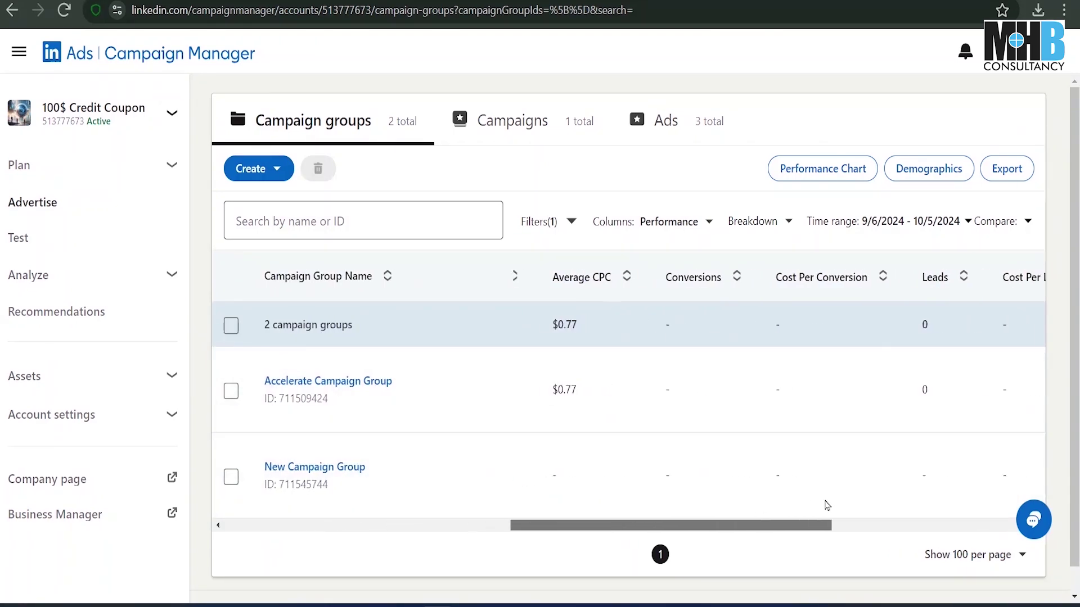